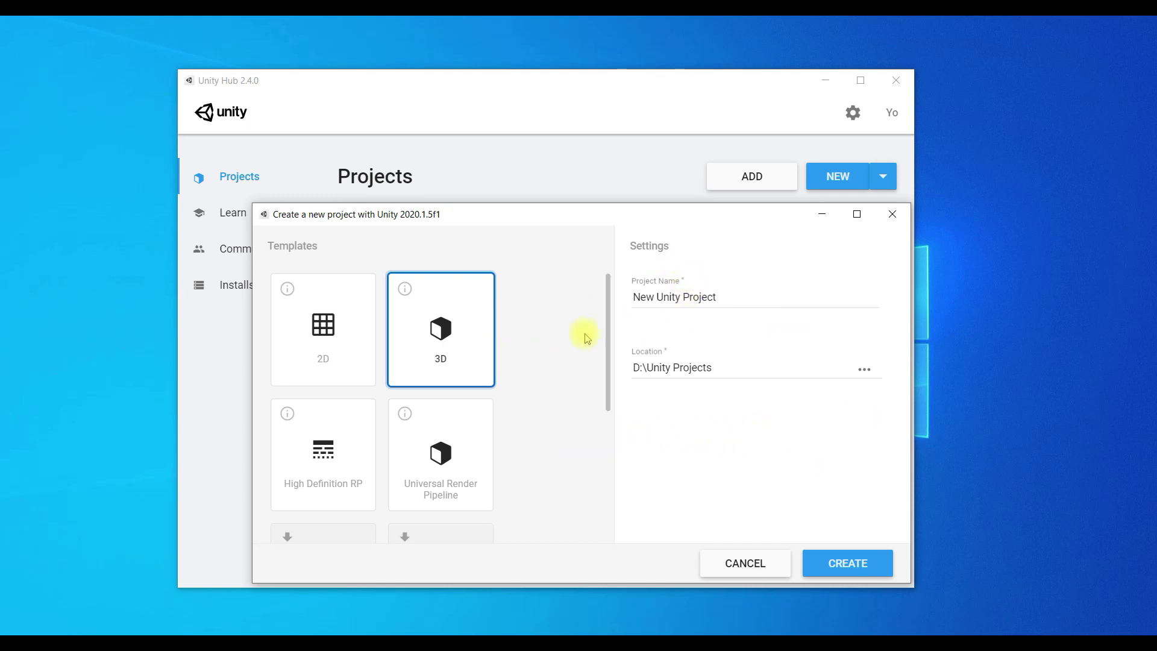
Step: Create a Universal Render Pipeline project named 'Scene and GameObject' in D:\Unity Projects
left_click(455, 446)
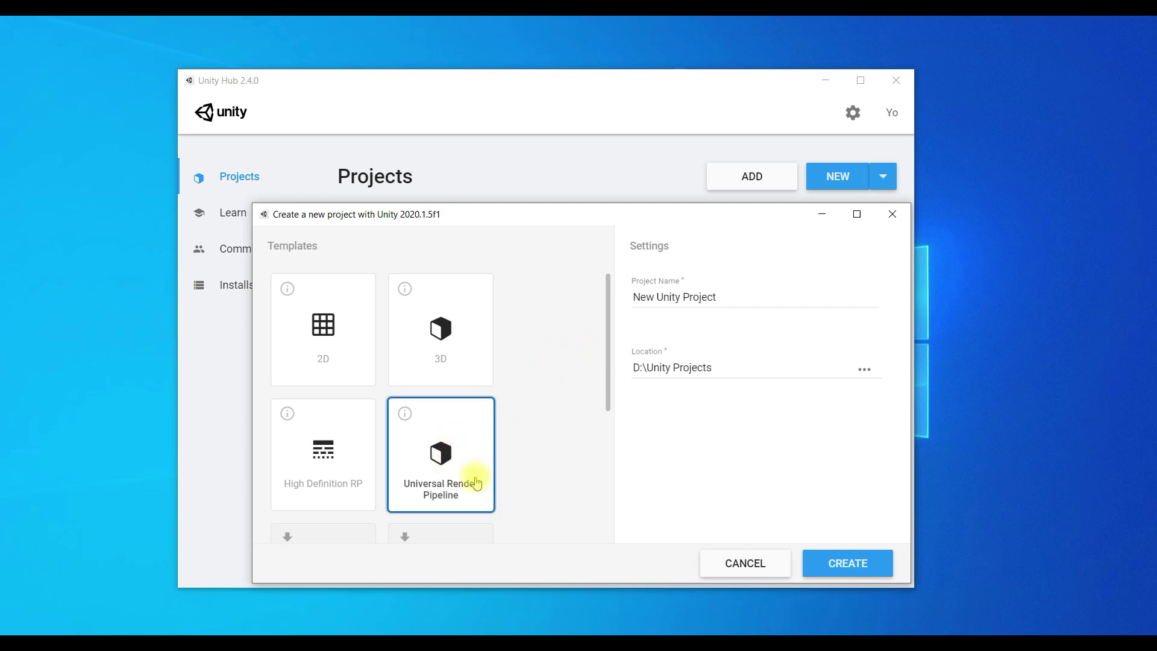
triple_click(746, 294)
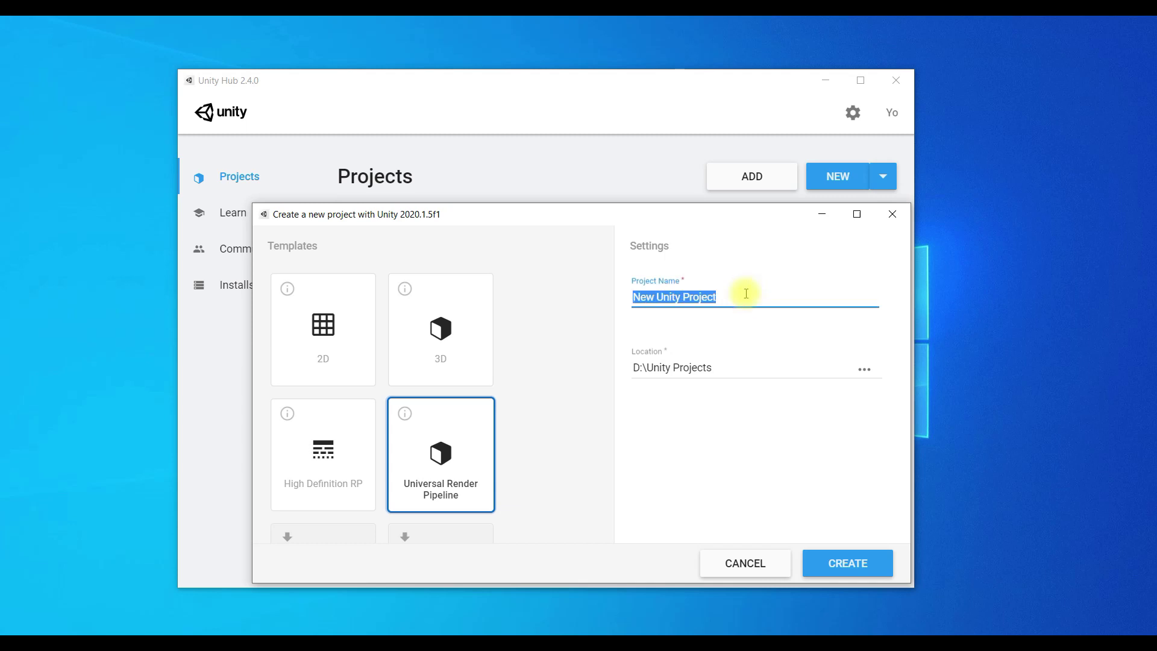
type("Scene")
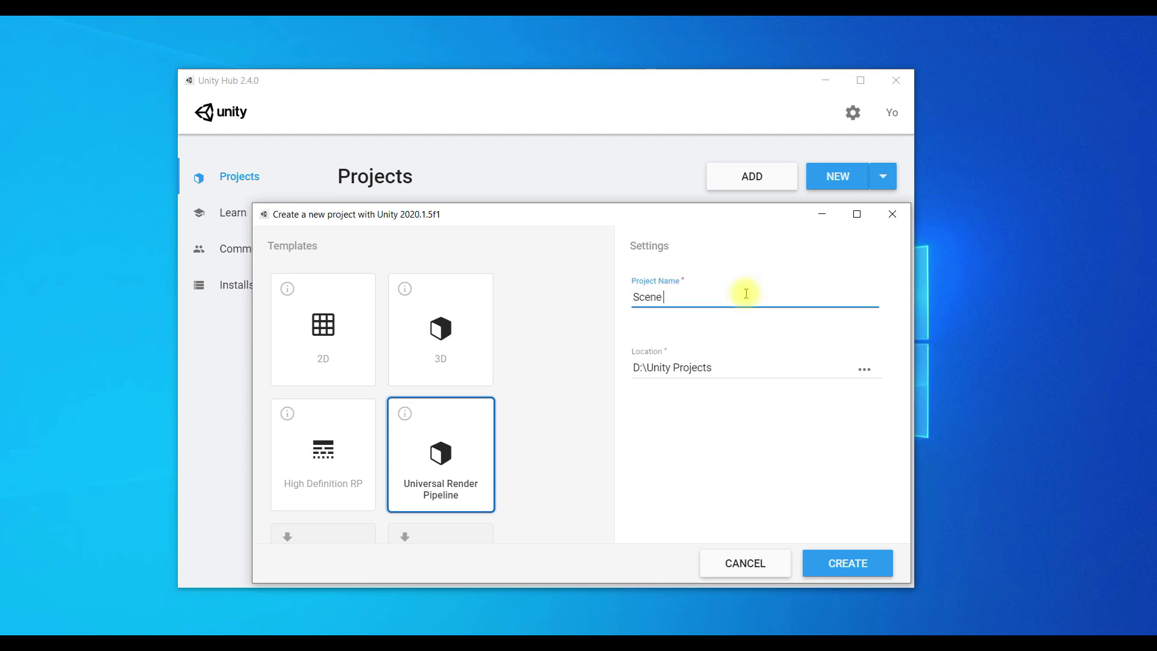
type(" and")
type(" GameObject")
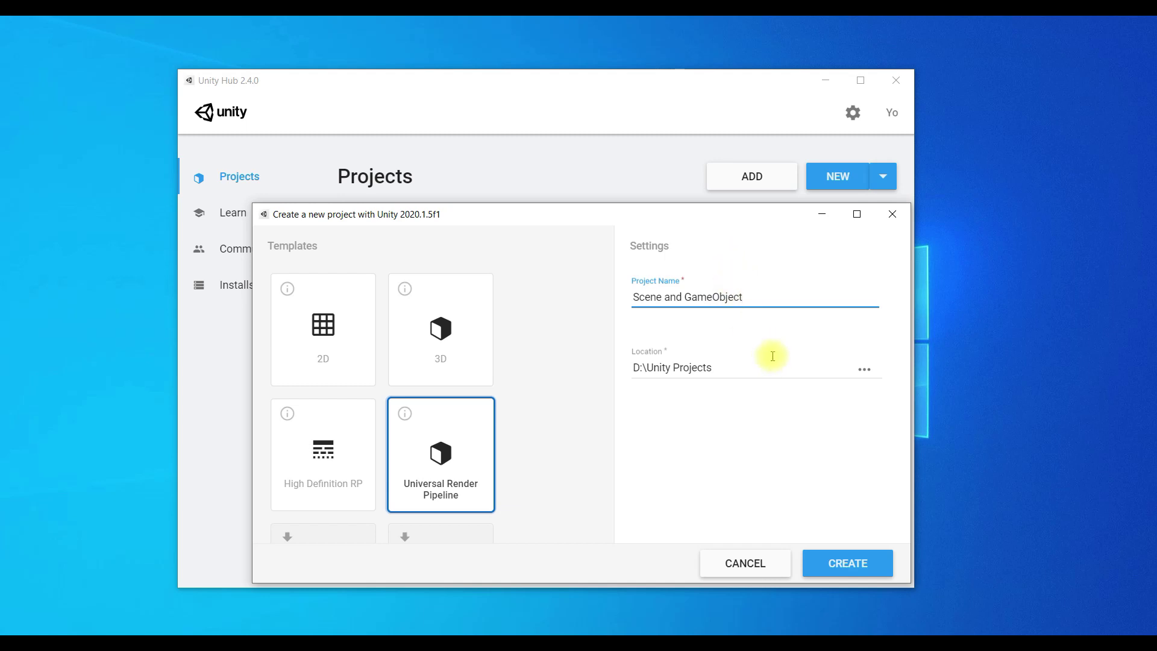
left_click(859, 568)
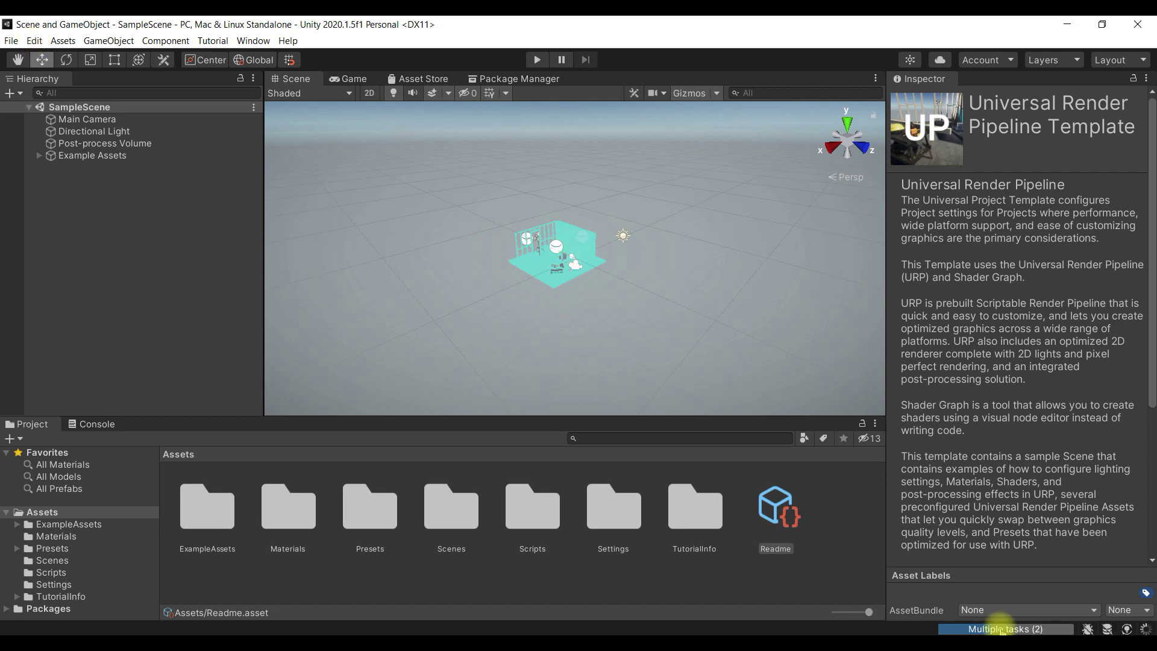
Step: Open the UniversalRP-HighQuality pipeline asset from the Graphics project settings, then return to Assets
mouse_move(1038, 629)
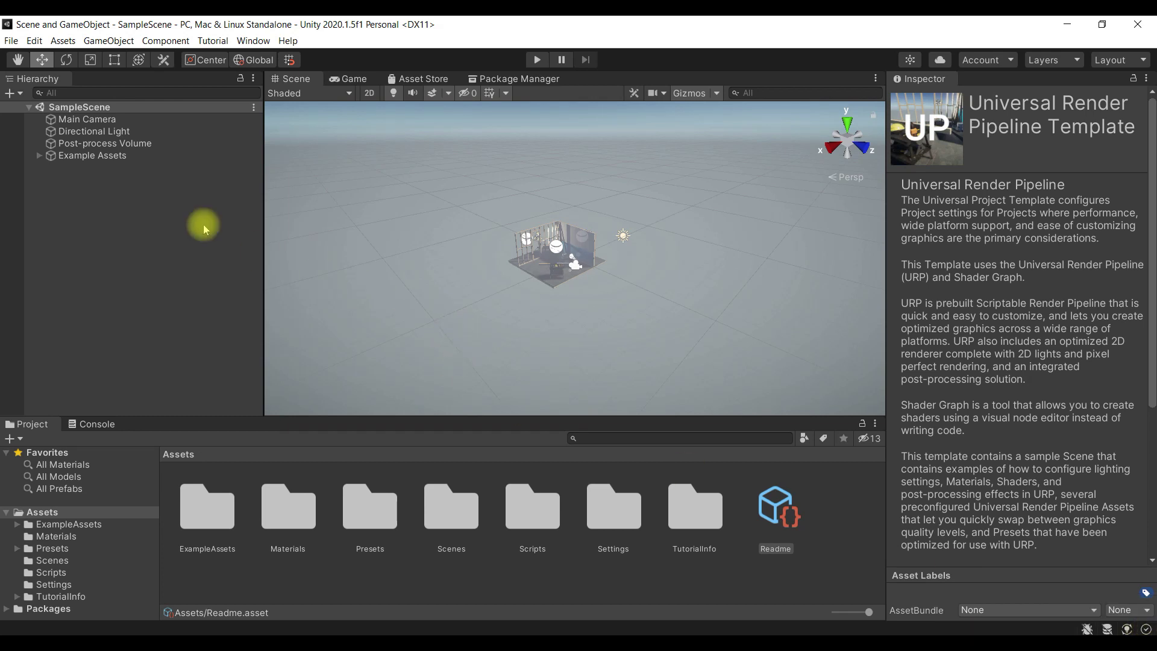
left_click(35, 41)
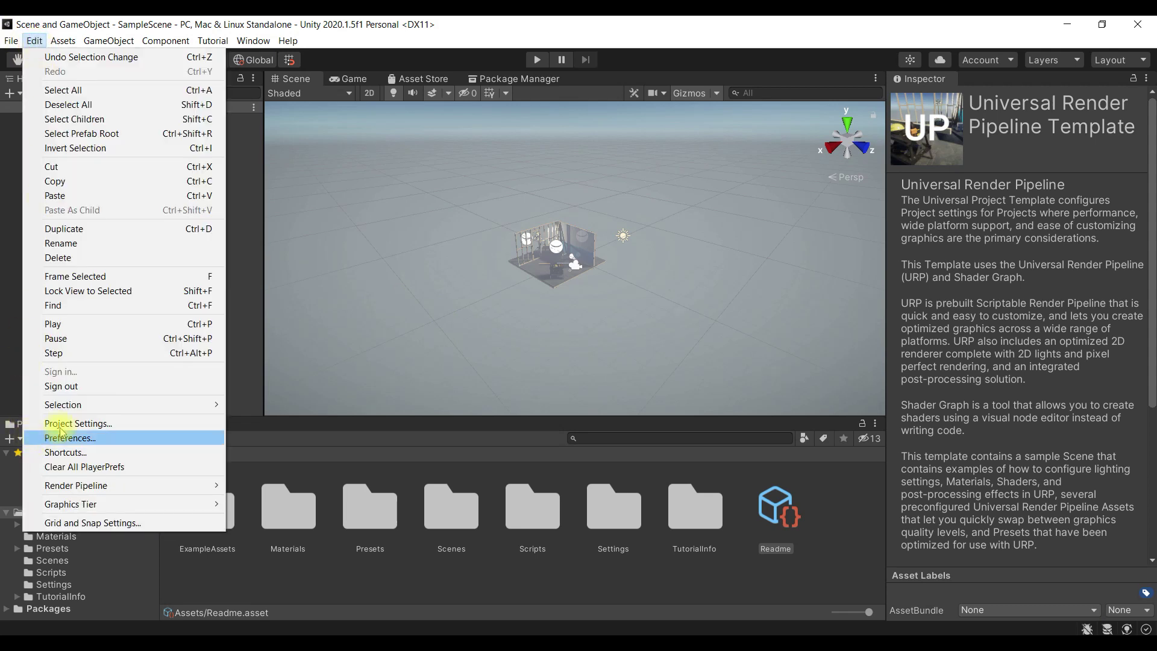
left_click(91, 423)
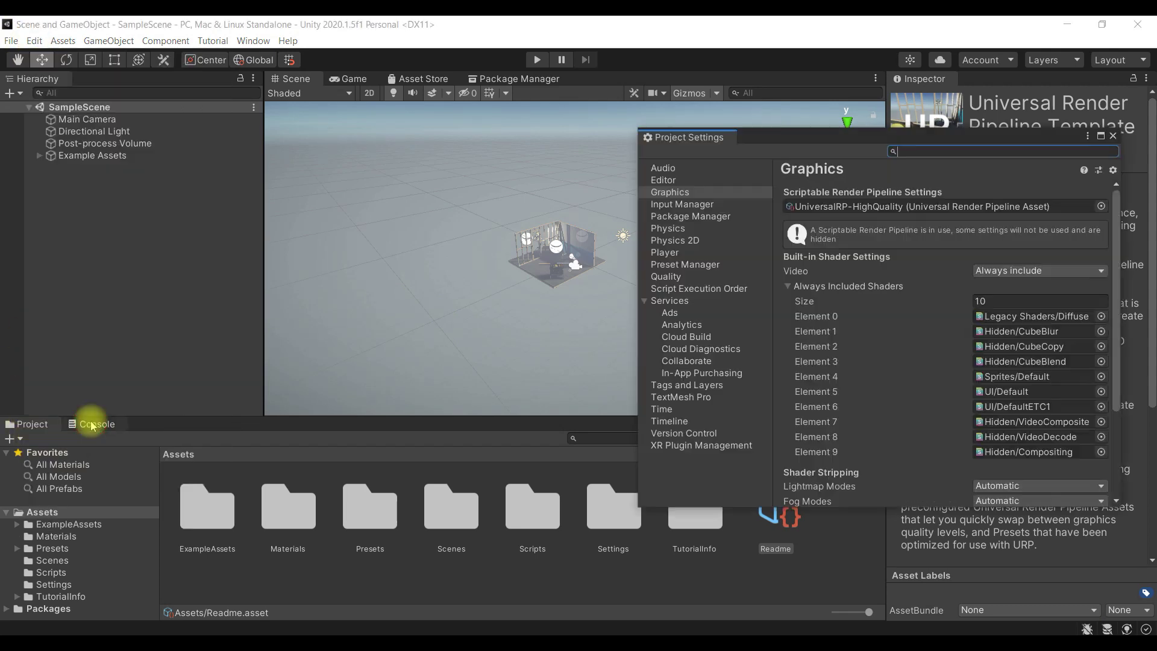
left_click(732, 192)
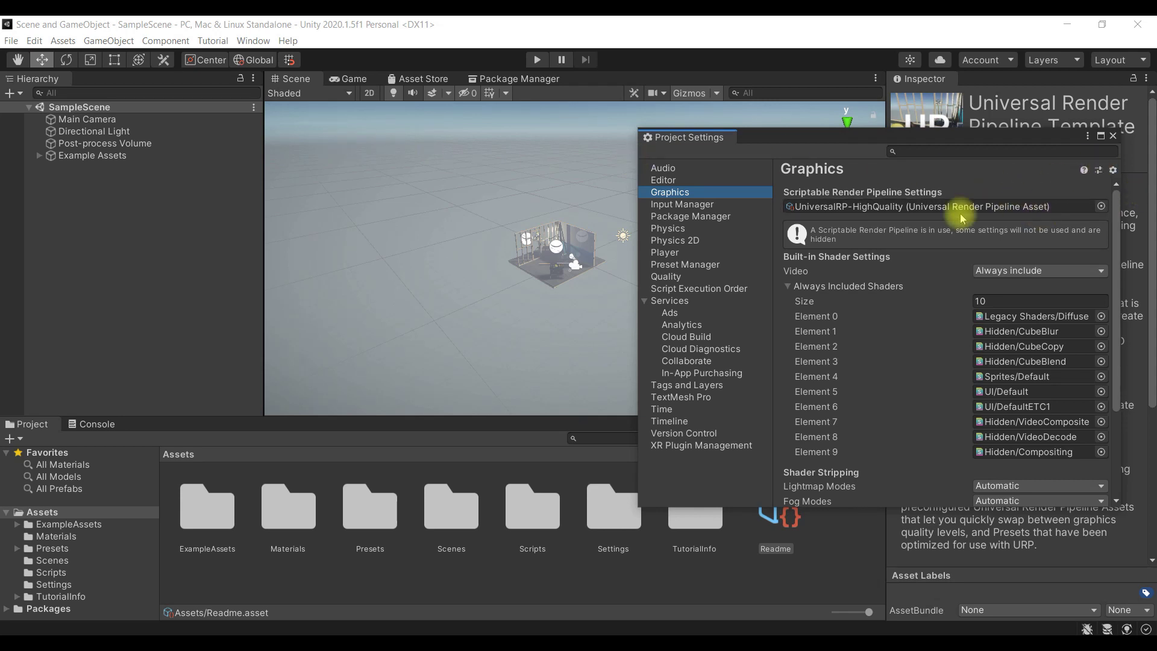
double_click(925, 208)
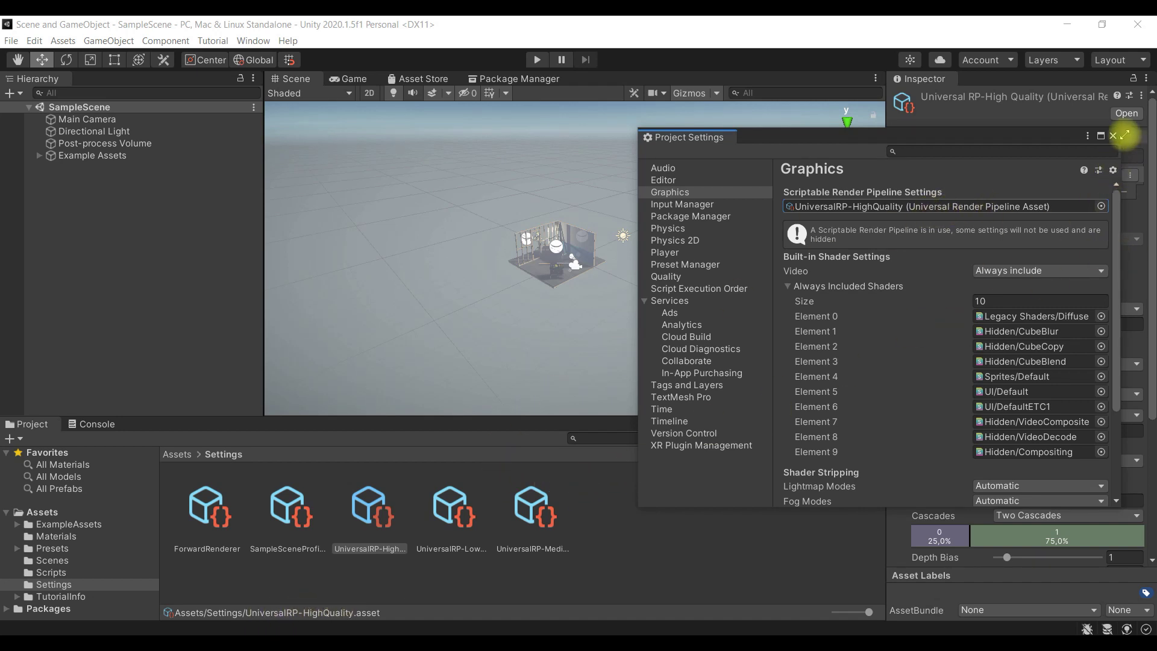
left_click(1113, 137)
left_click(174, 455)
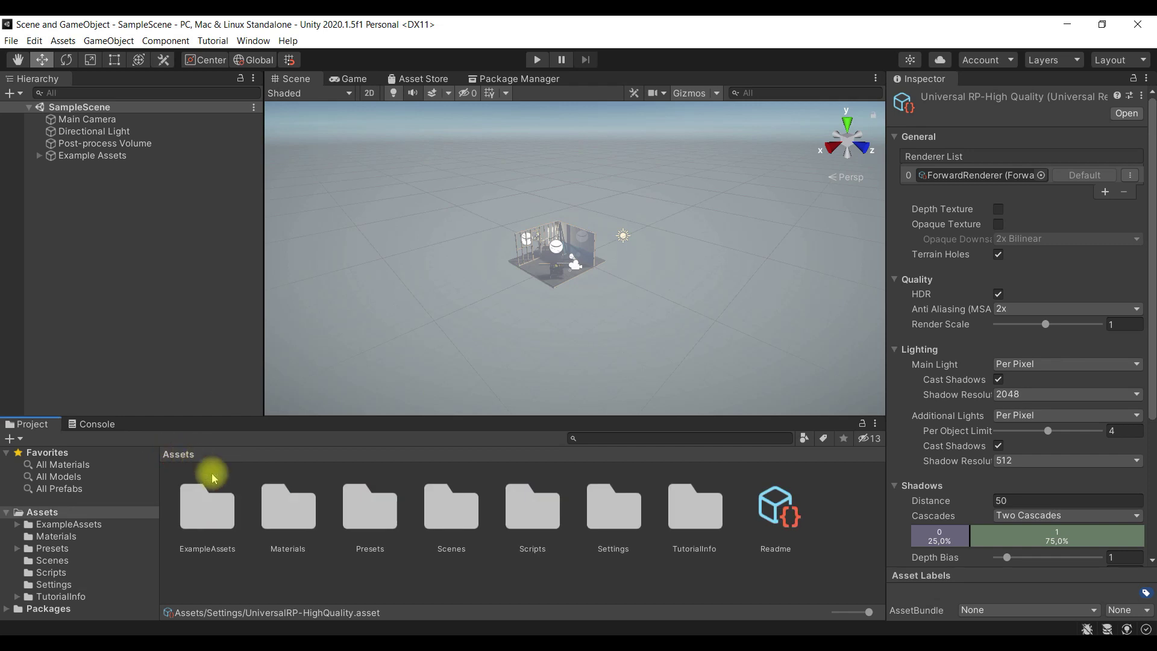
double_click(612, 507)
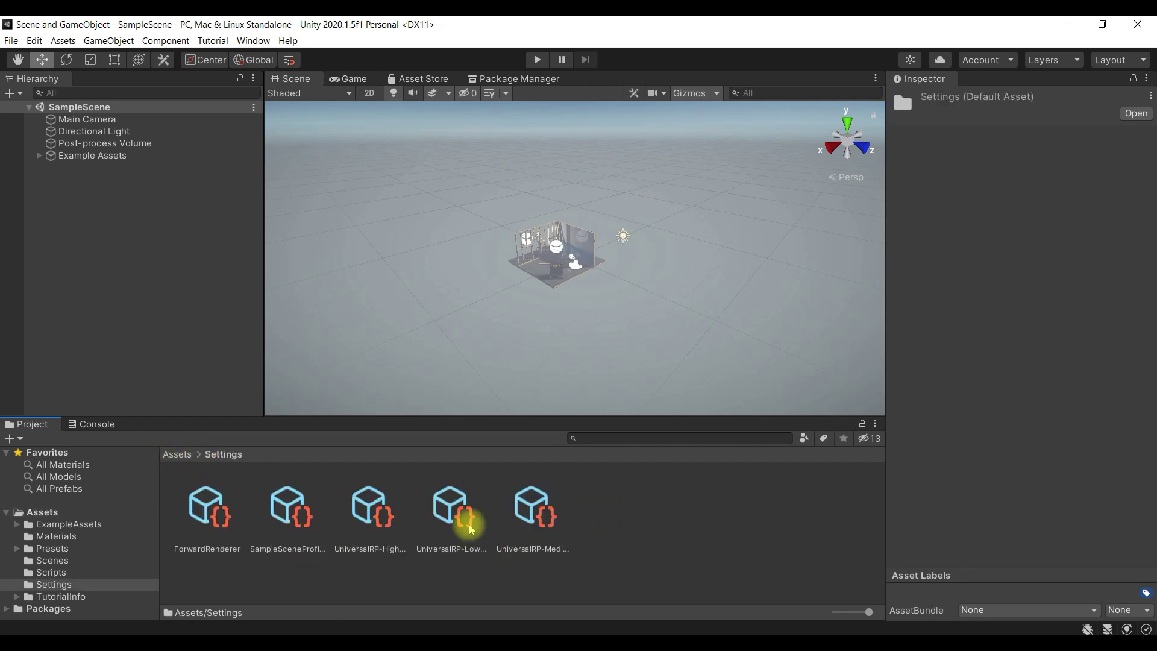
left_click(619, 513)
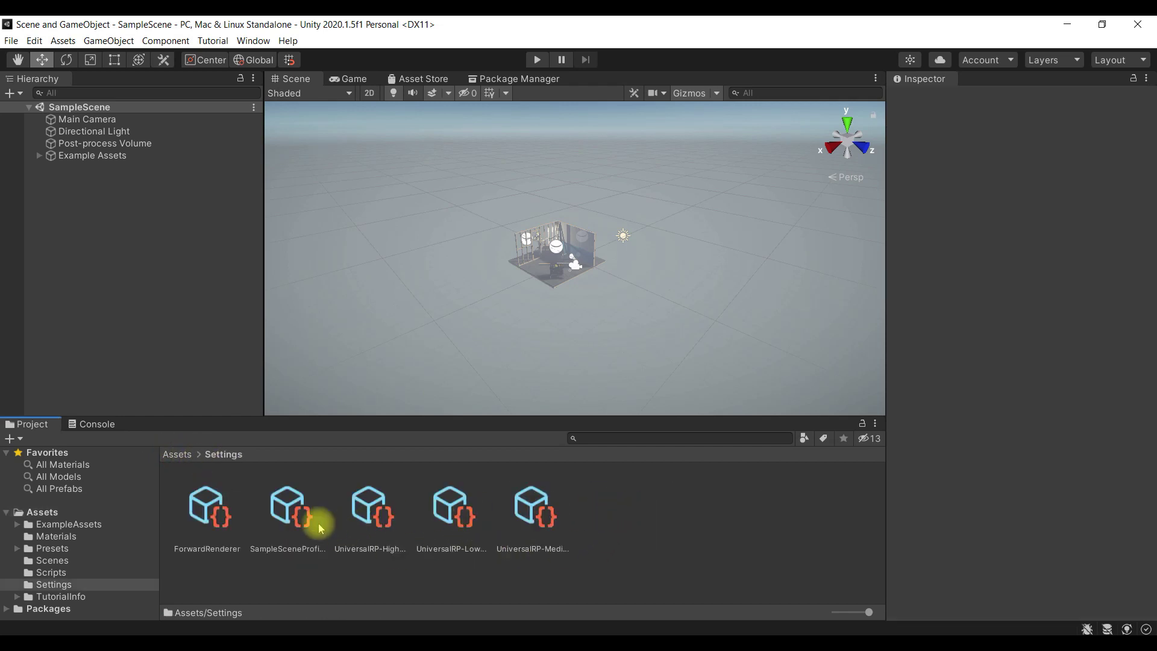
left_click(183, 457)
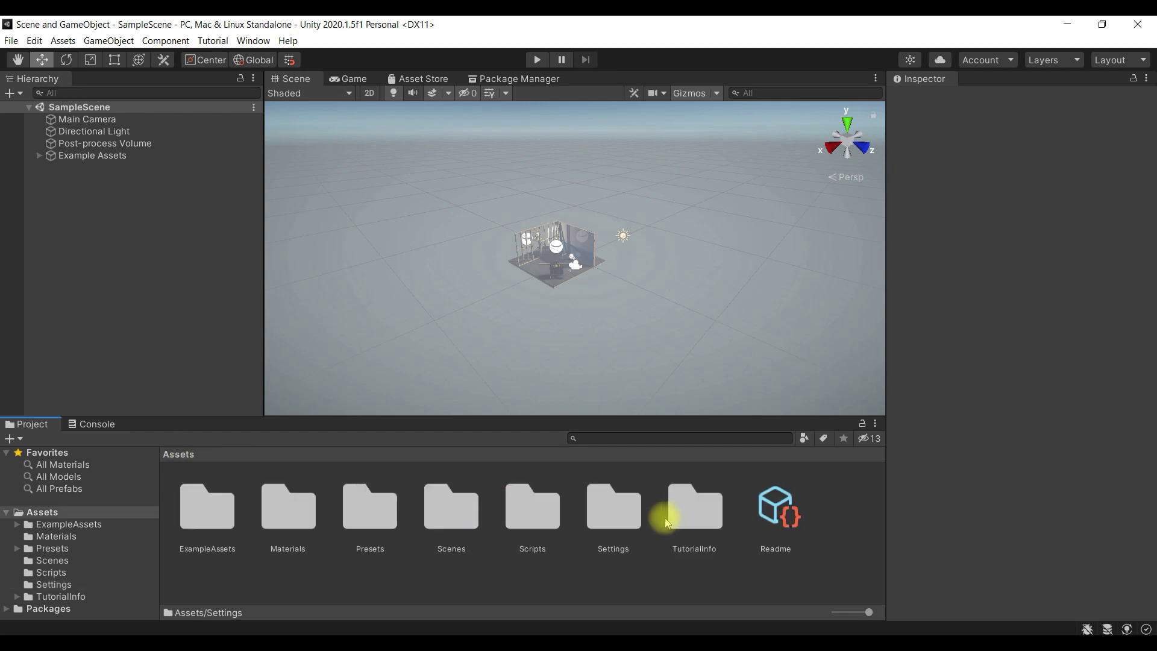
double_click(621, 510)
left_click(181, 453)
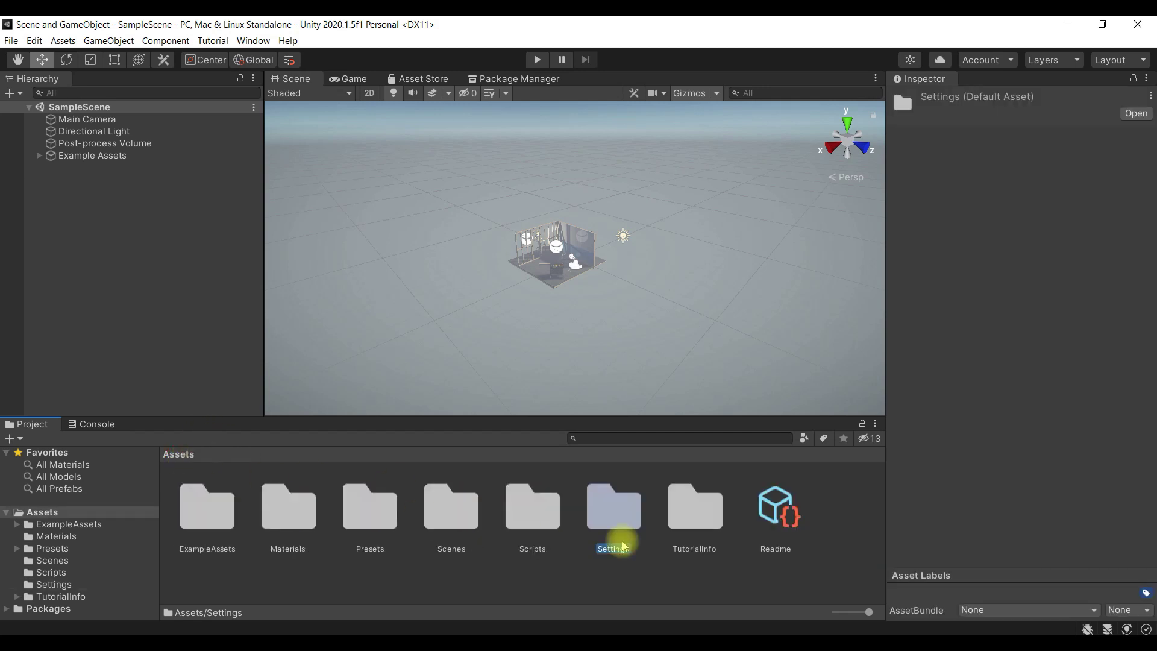
double_click(530, 500)
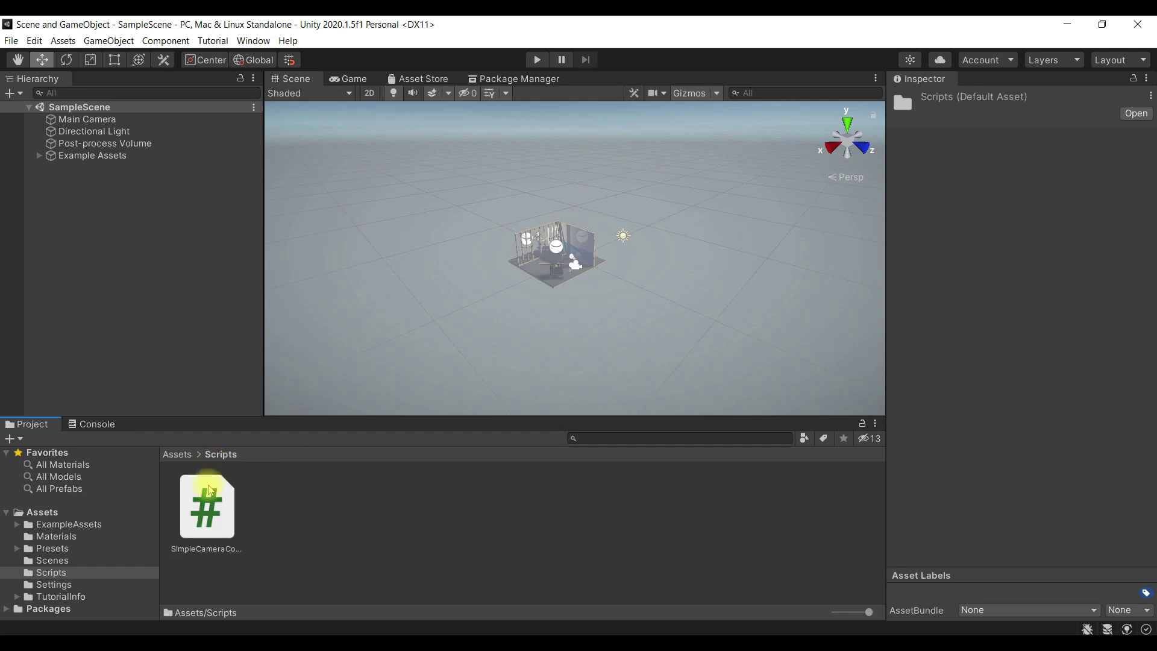
left_click(184, 454)
double_click(463, 513)
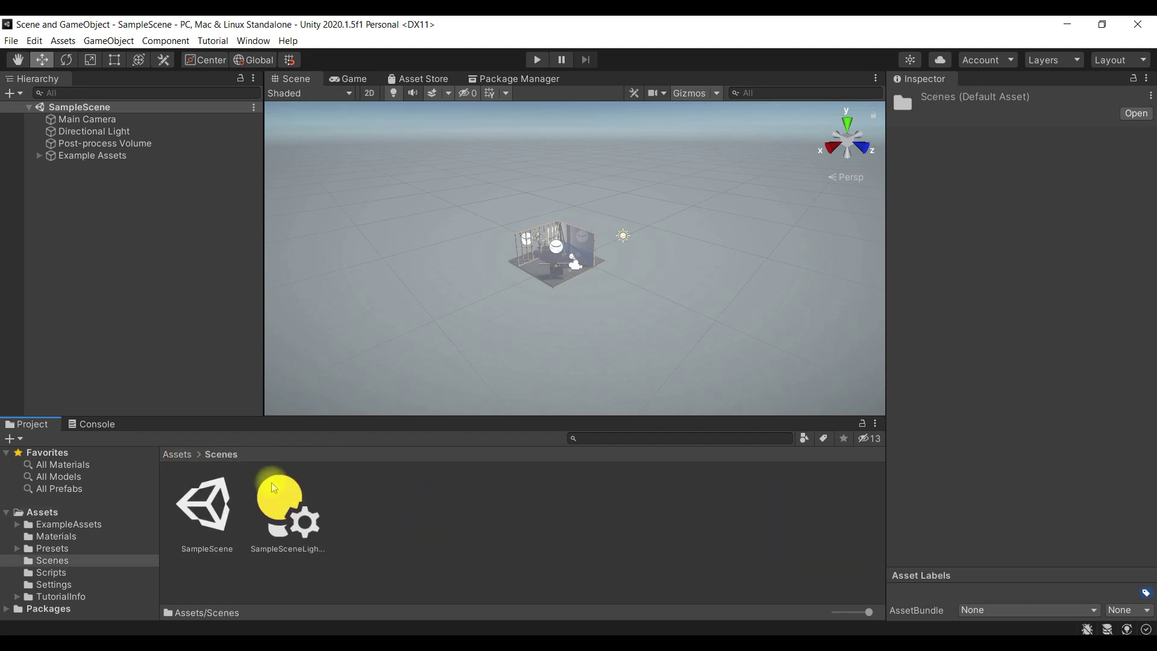
left_click(188, 459)
double_click(369, 504)
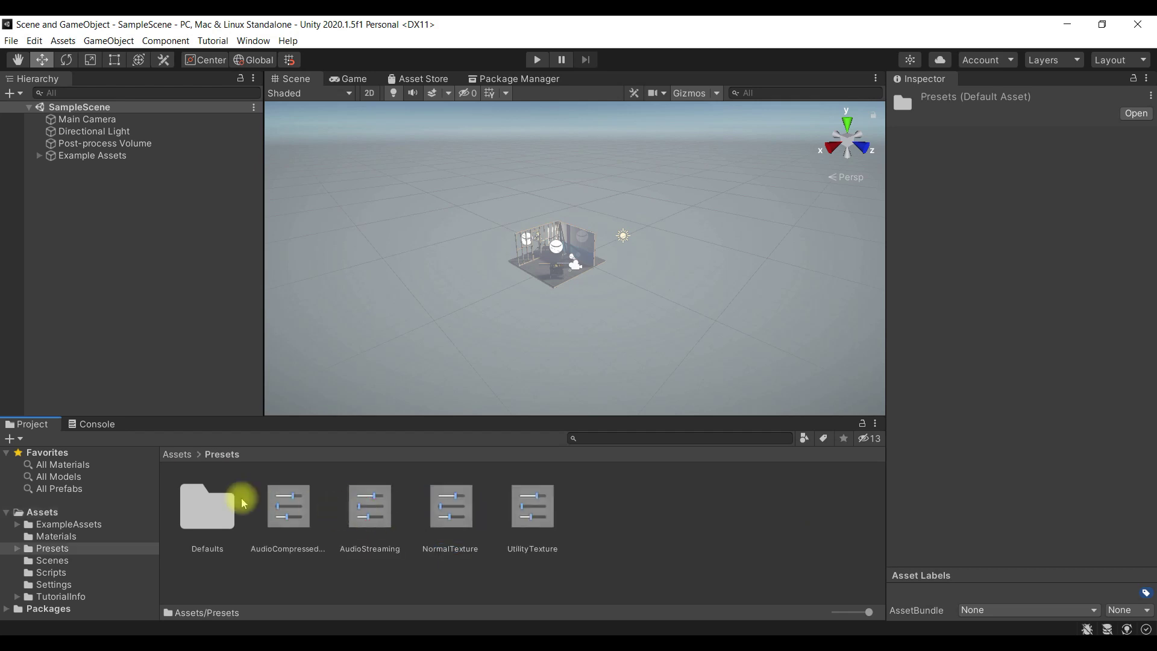
left_click(188, 459)
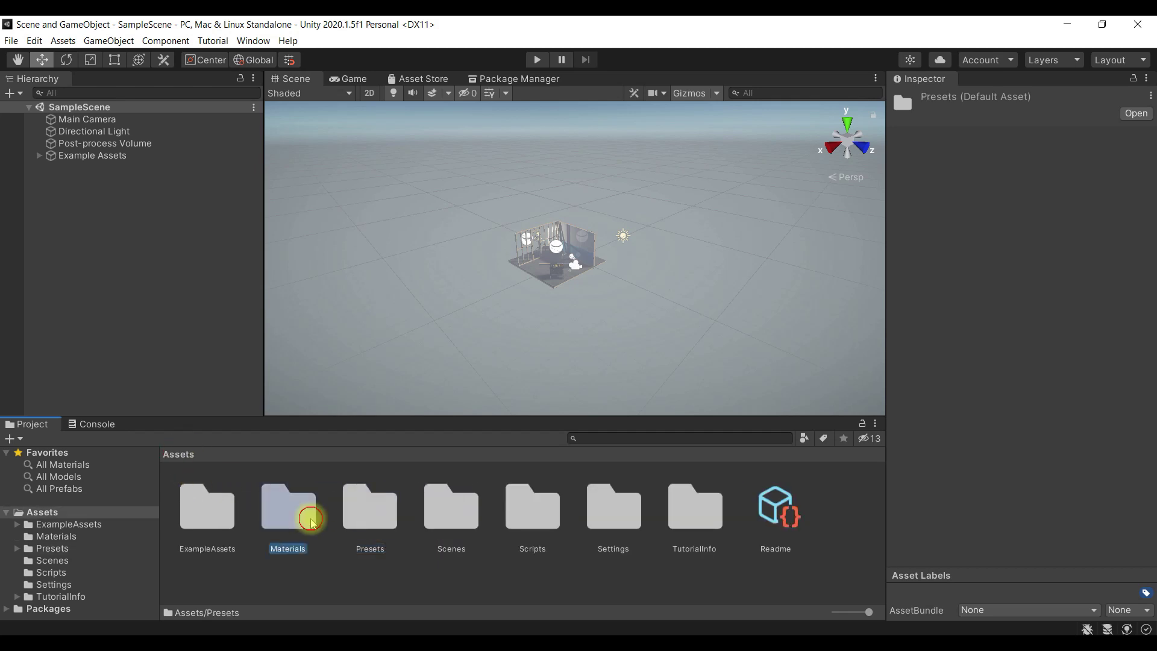
double_click(276, 491)
left_click(181, 457)
double_click(206, 497)
double_click(198, 500)
scroll(454, 537, "down", 3)
scroll(455, 538, "down", 2)
scroll(454, 537, "up", 2)
scroll(455, 538, "up", 3)
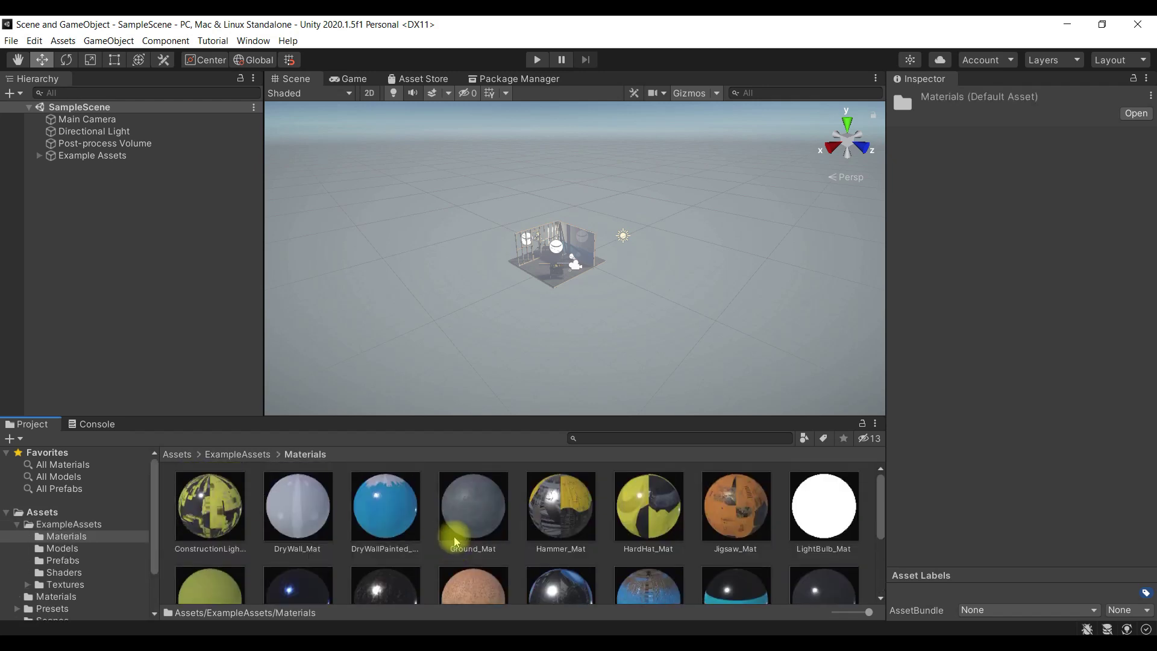
left_click(251, 455)
double_click(526, 510)
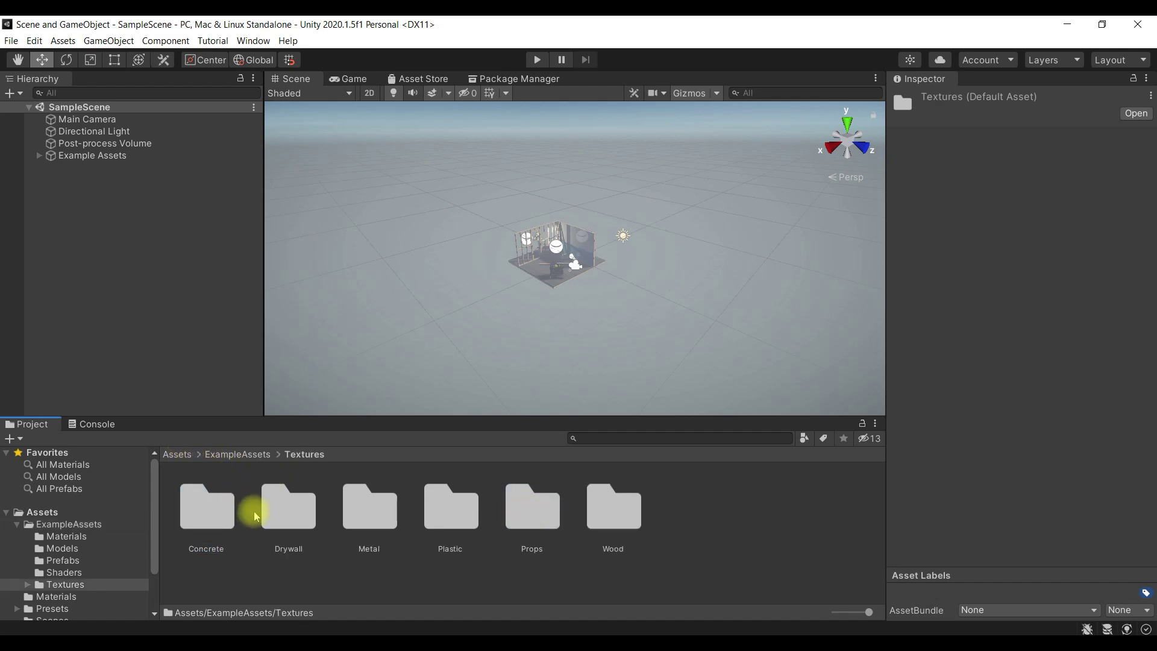
double_click(303, 508)
left_click(178, 454)
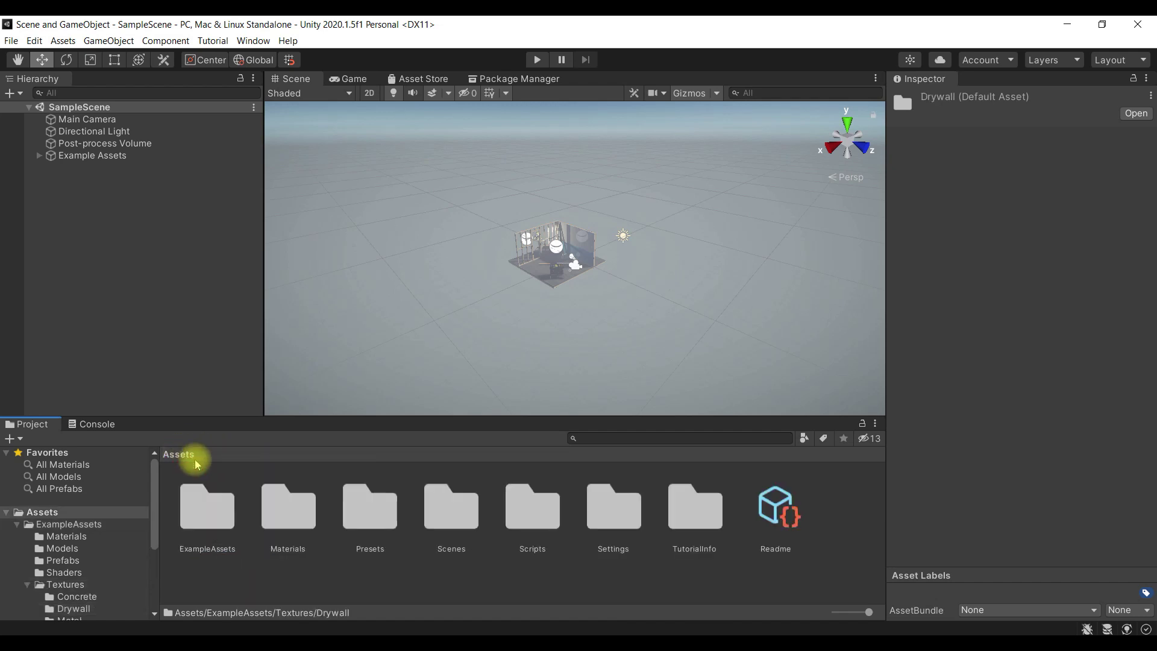
scroll(558, 271, "up", 2)
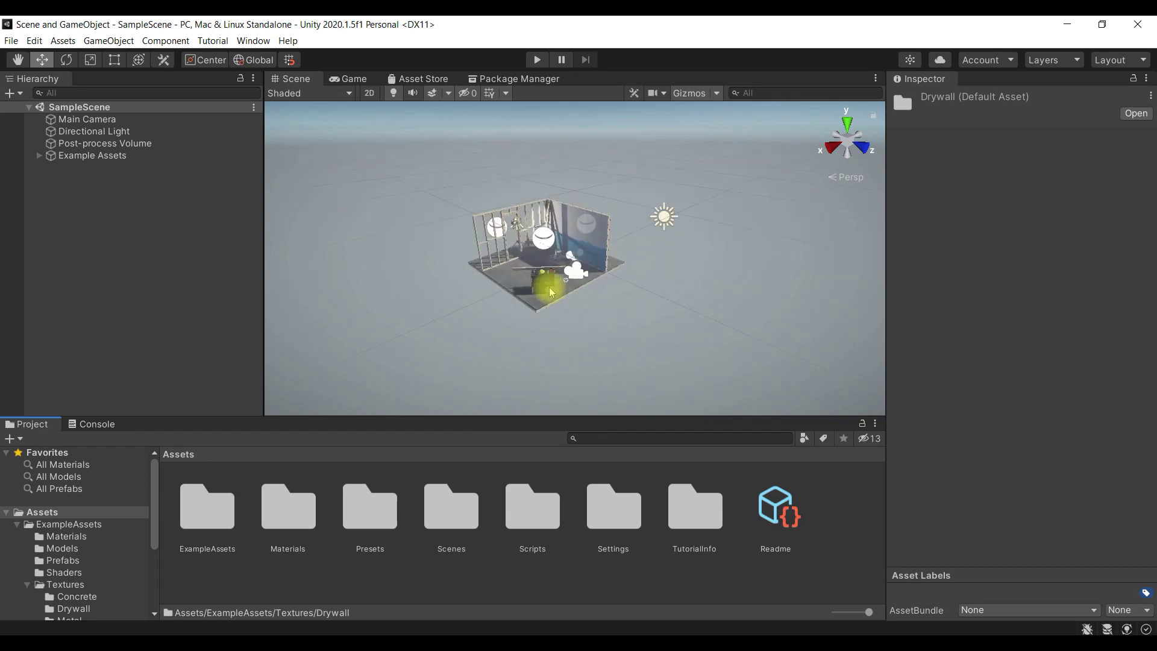
Step: Select the Props group via the workbench in the room, then enter Play mode
scroll(548, 283, "up", 3)
mouse_move(529, 327)
right_mouse_down()
mouse_move(740, 308)
mouse_move(610, 283)
mouse_move(494, 281)
mouse_move(518, 272)
right_mouse_up()
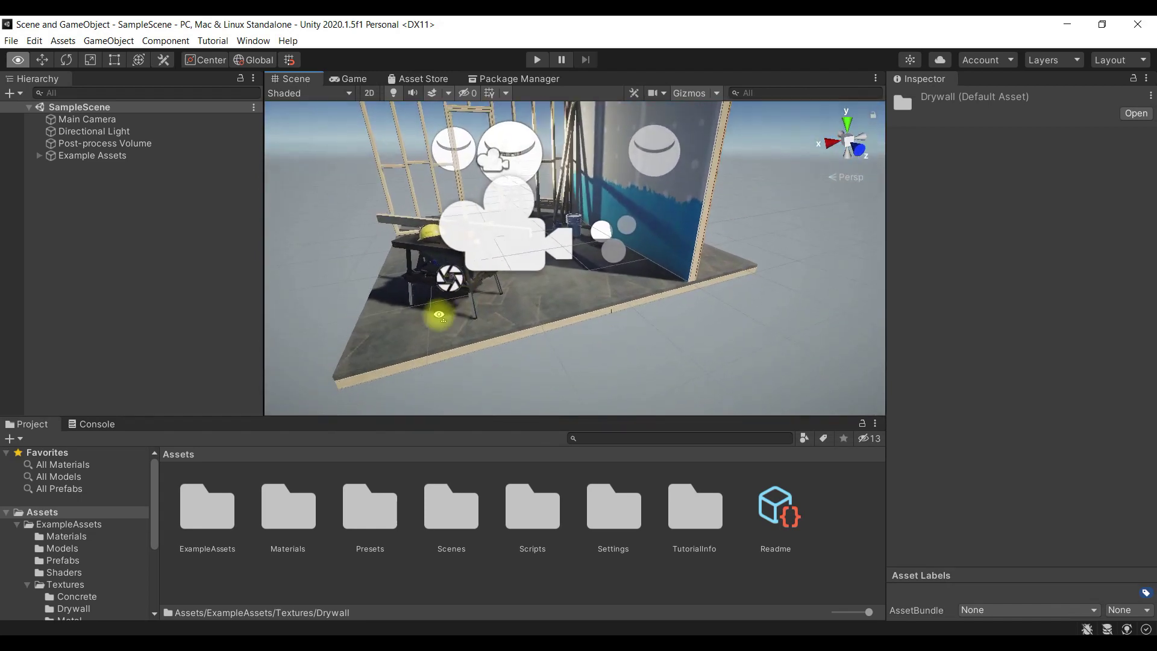
left_click(518, 273)
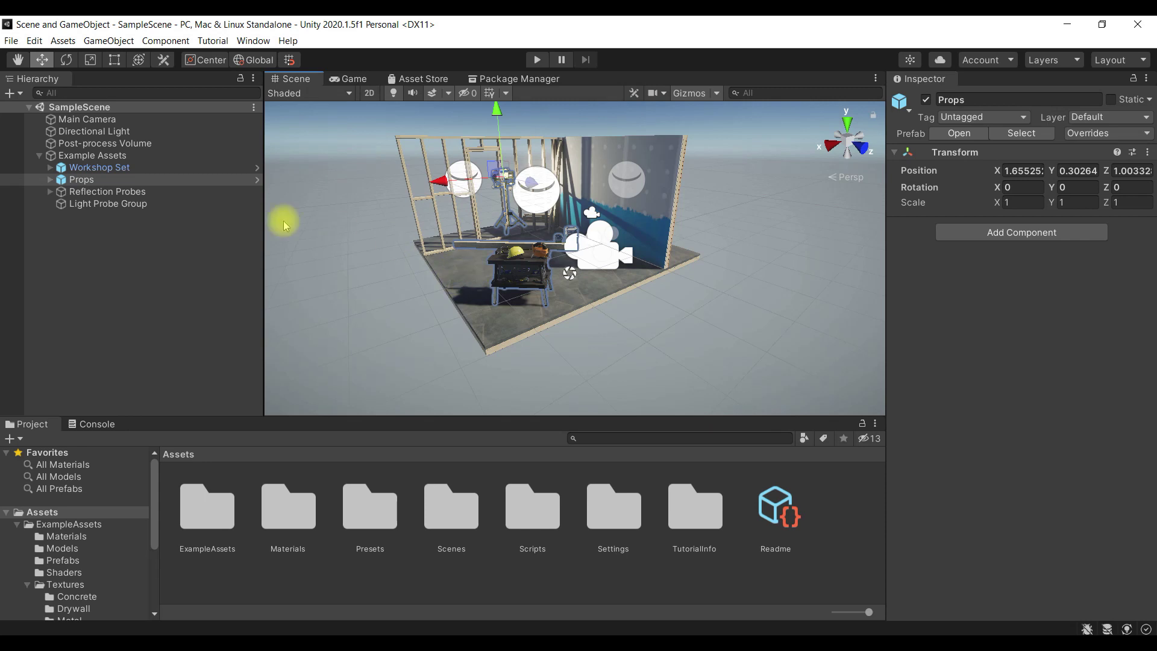
scroll(611, 309, "up", 3)
scroll(610, 314, "down", 3)
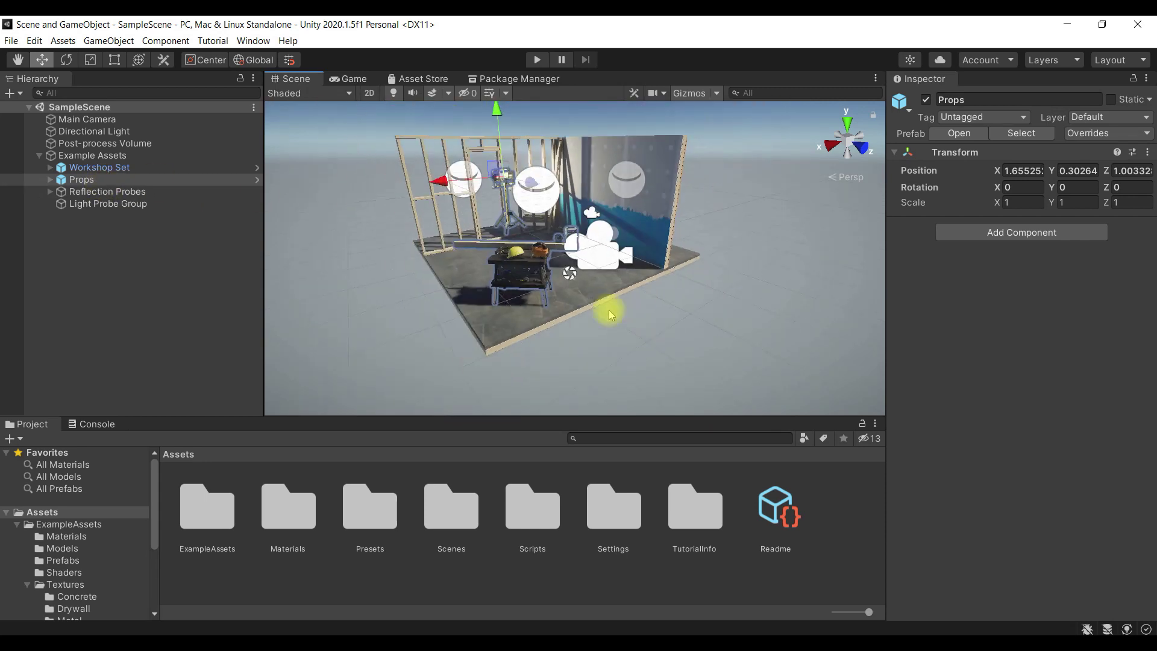
left_click(536, 60)
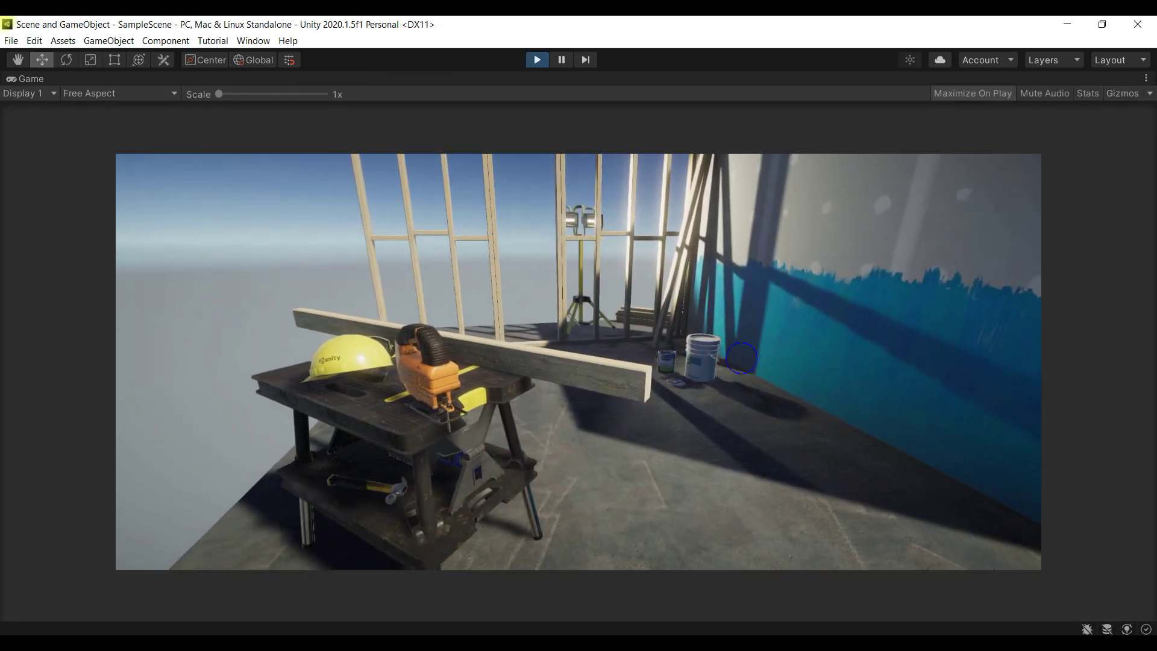
Step: Look around the Game view, then exit Play mode back to editing SampleScene
key("q")
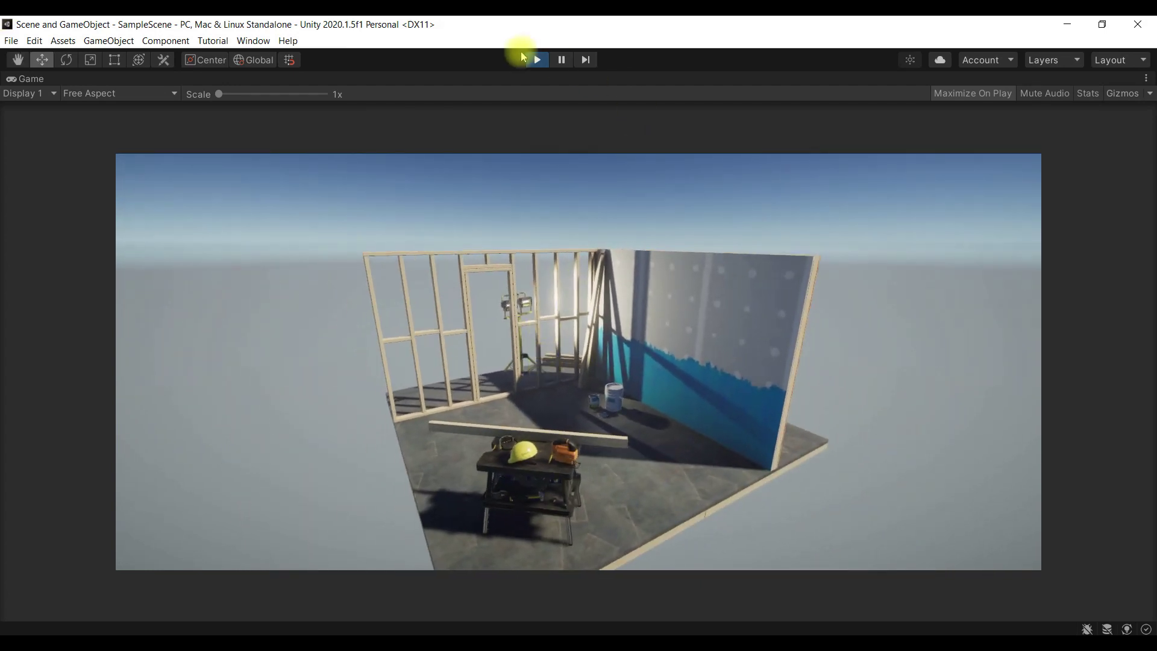
left_click(536, 59)
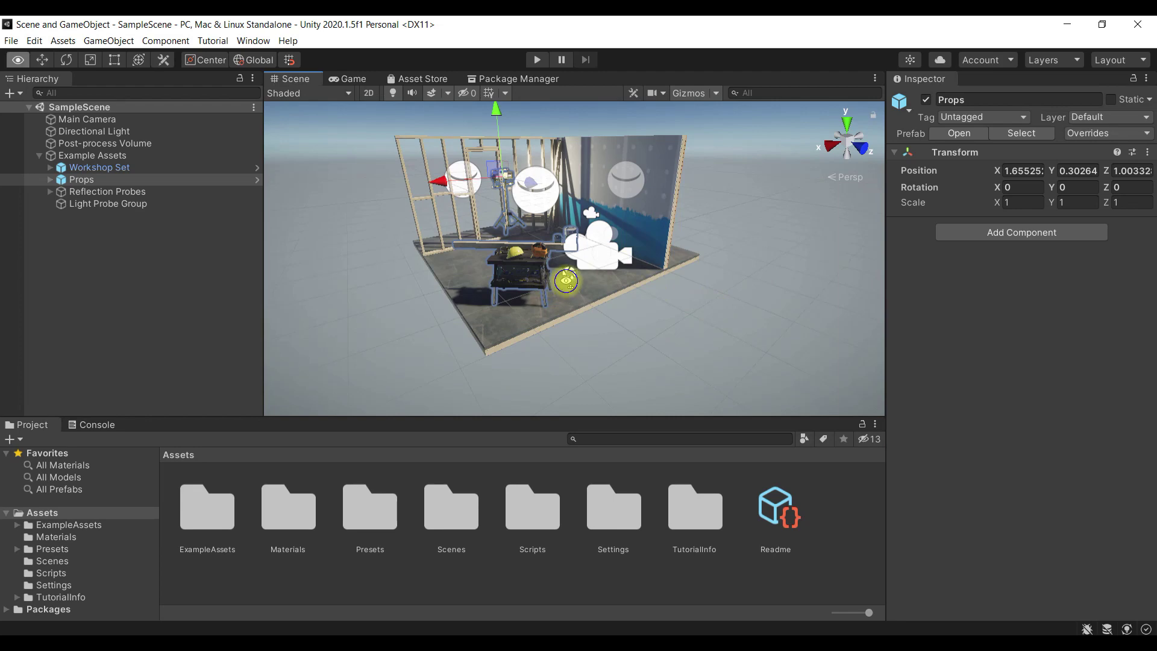
left_click_drag(566, 281, 816, 247, "alt")
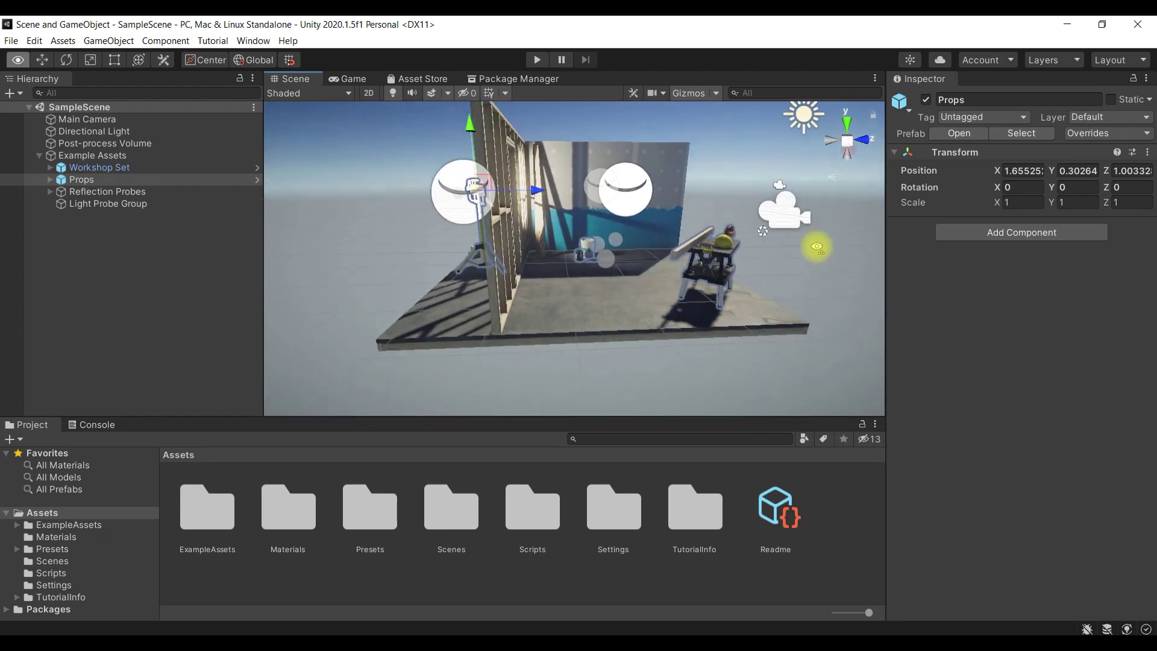
left_click_drag(817, 247, 729, 241, "alt")
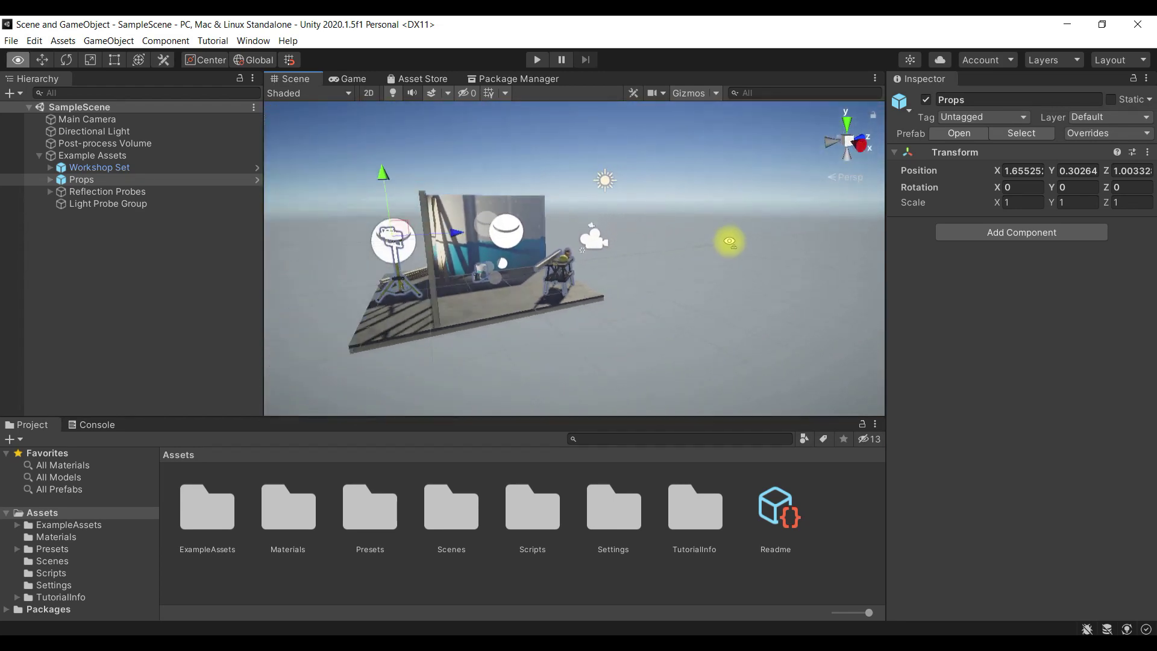
key("f")
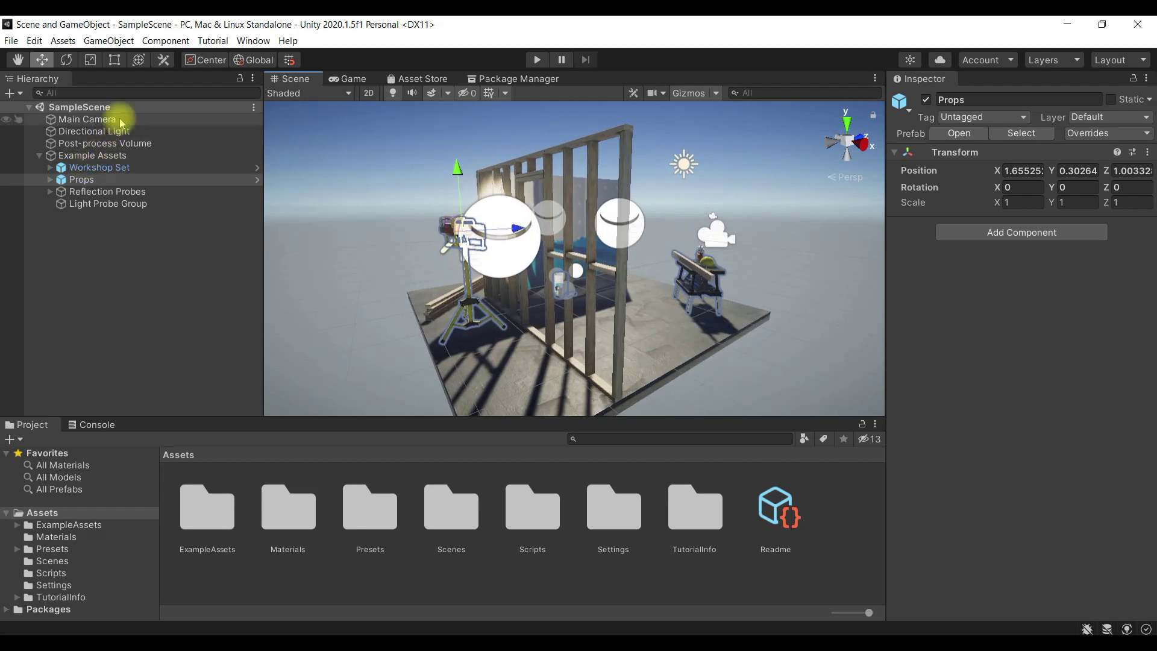
double_click(117, 130)
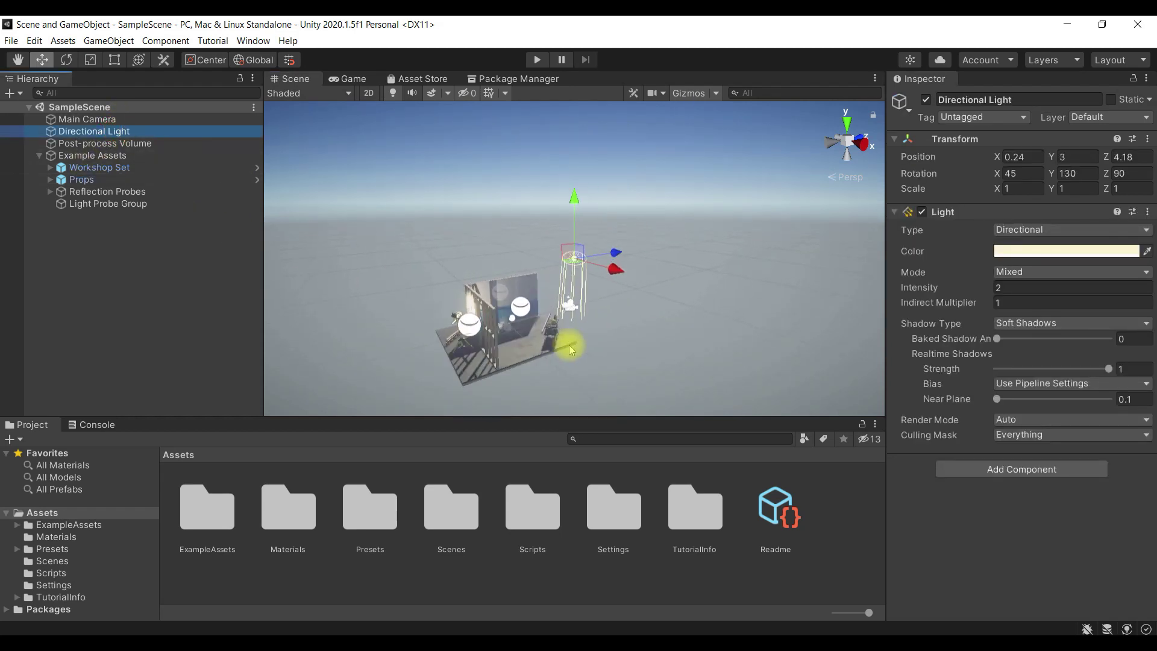
key("e")
mouse_move(601, 271)
left_mouse_down()
mouse_move(412, 235)
mouse_move(660, 300)
left_mouse_up()
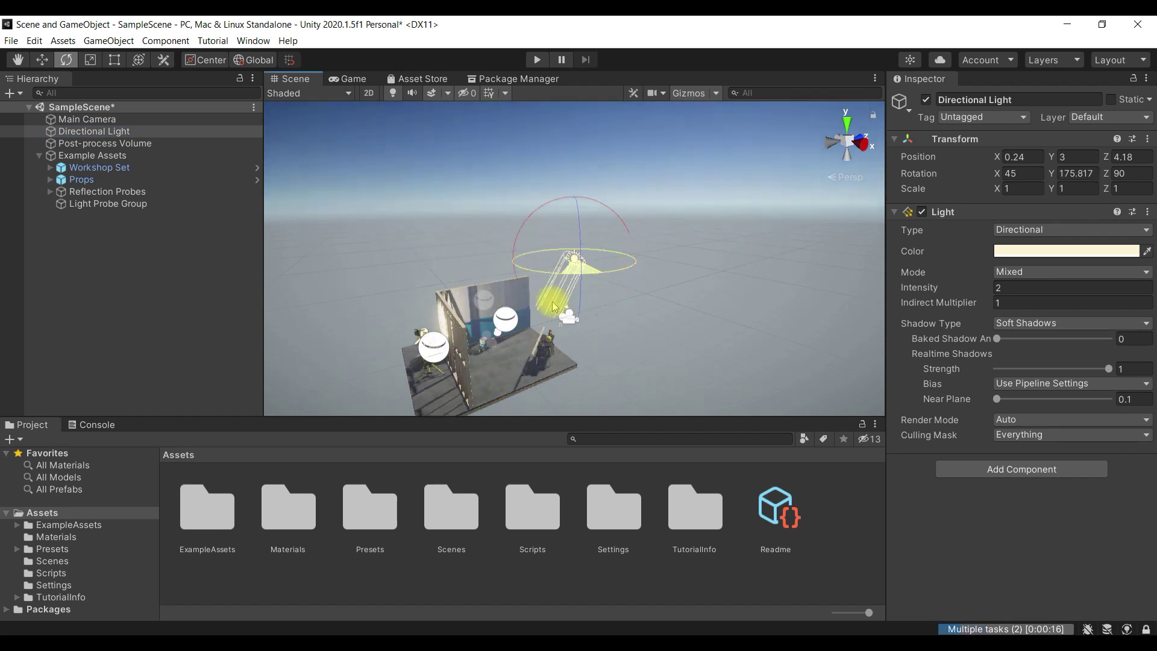
mouse_move(633, 234)
left_mouse_down()
mouse_move(415, 480)
mouse_move(672, 53)
mouse_move(468, 224)
mouse_move(345, 265)
mouse_move(296, 359)
mouse_move(478, 323)
mouse_move(674, 382)
mouse_move(622, 269)
mouse_move(580, 220)
mouse_move(522, 223)
mouse_move(609, 293)
left_mouse_up()
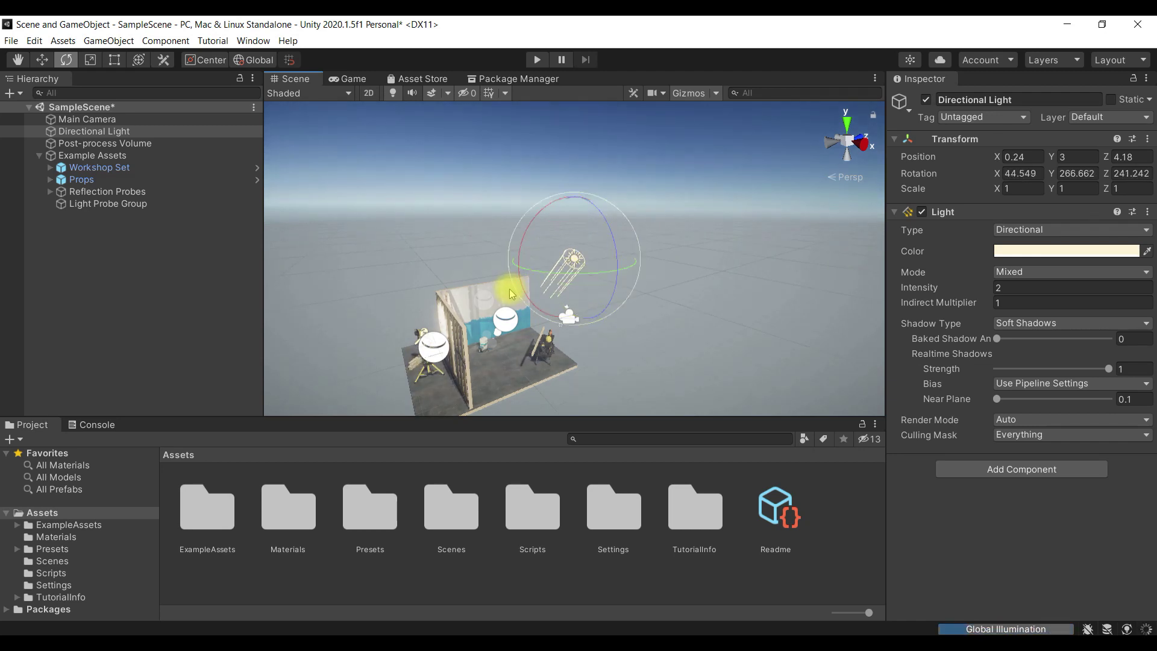
key("ctrl+z")
key("ctrl+z")
key("ctrl+z")
key("ctrl+z")
mouse_move(509, 335)
left_mouse_down("alt")
mouse_move(364, 389)
mouse_move(229, 301)
left_mouse_up("alt")
Step: Try rotating the framed Main Camera, then undo the rotation and deselect it
left_click(124, 119)
double_click(124, 119)
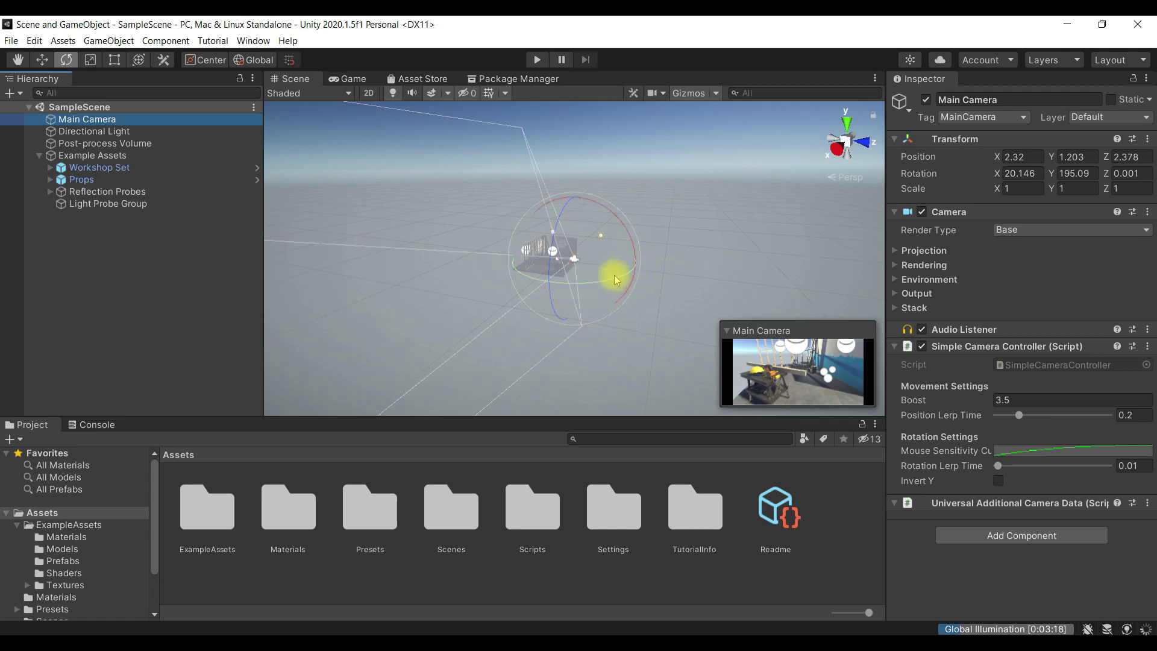
left_click_drag(619, 281, 565, 258)
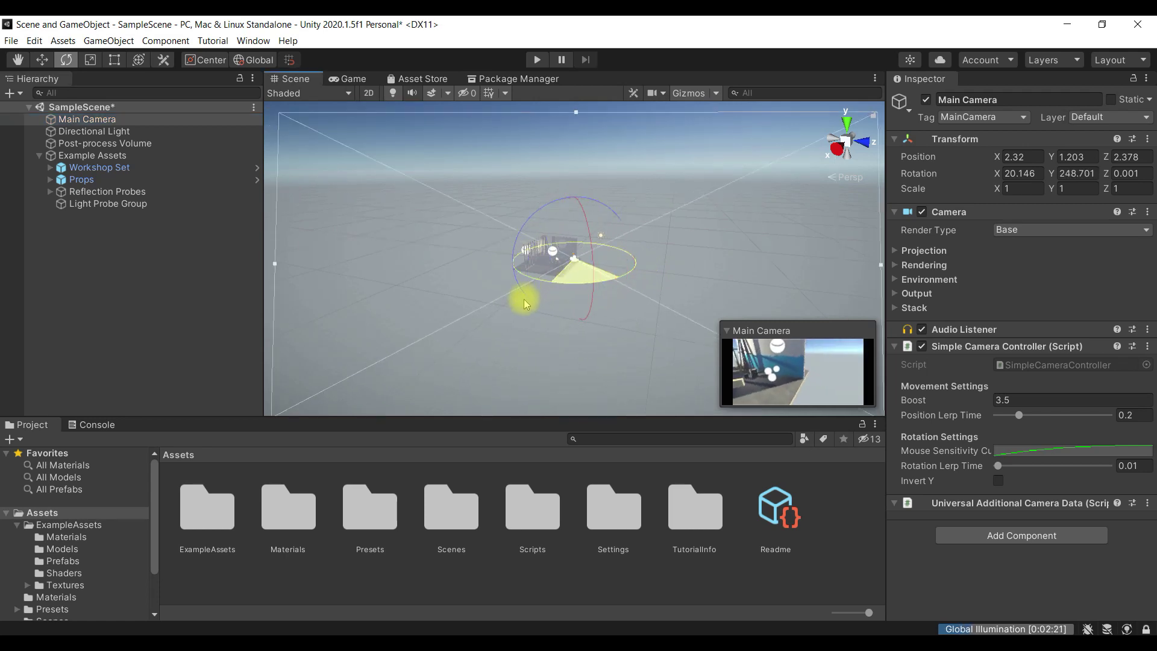
left_click_drag(561, 217, 569, 227)
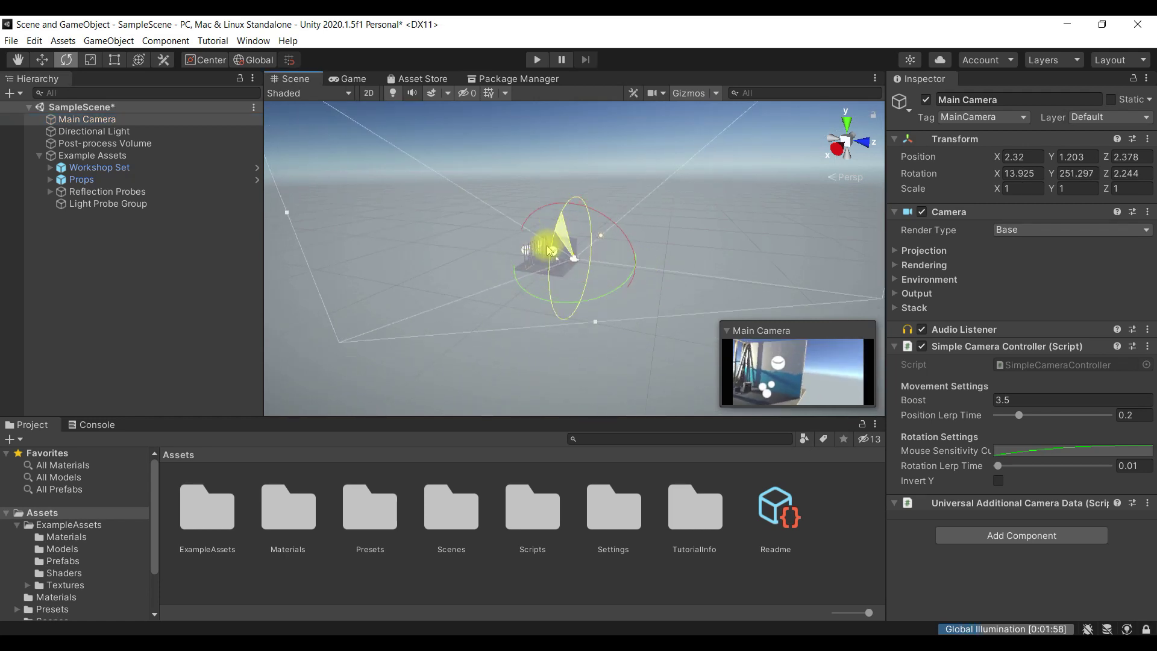
key("ctrl+z")
key("ctrl+z")
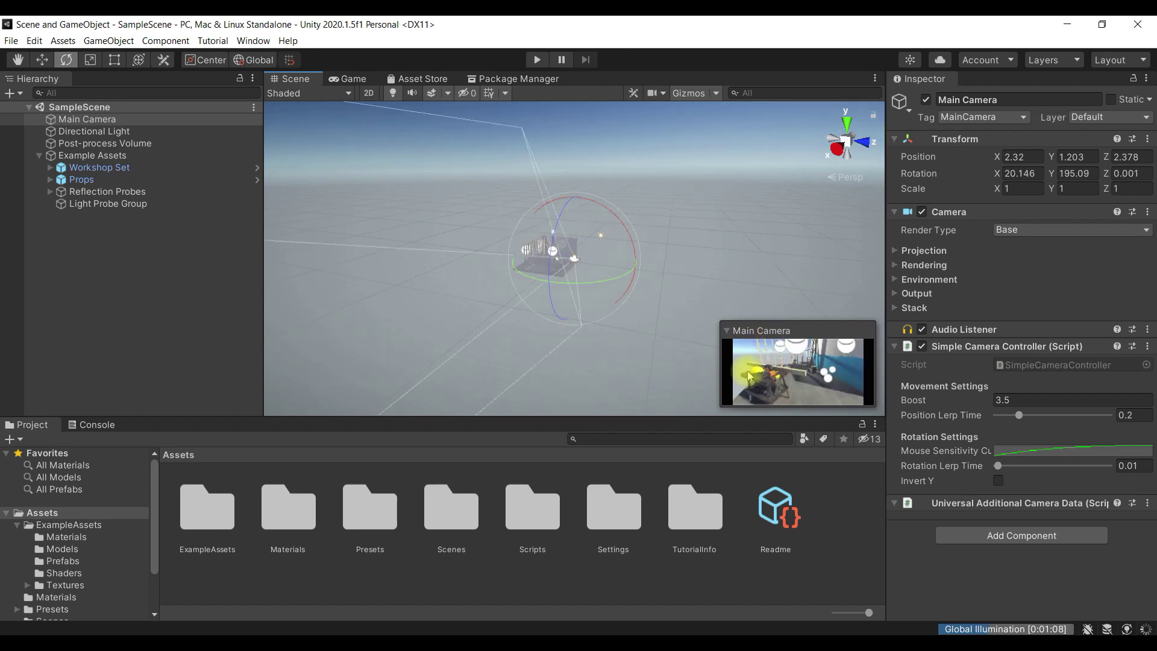
left_click(797, 353)
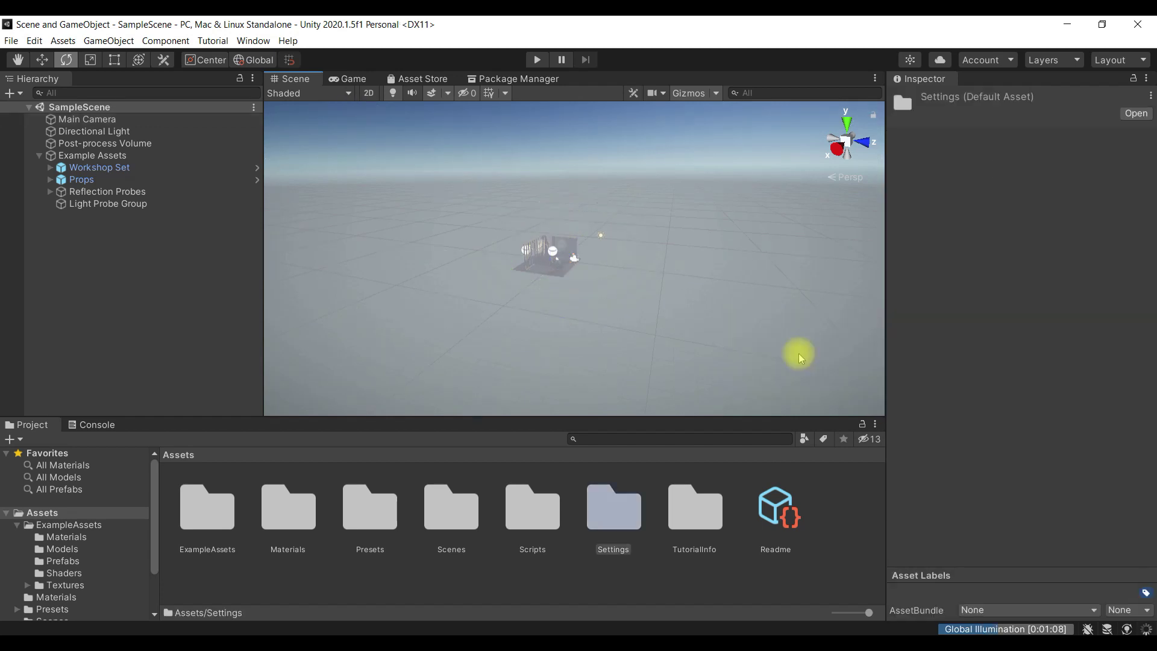
Step: Select the Directional Light, Post-process Volume, Workshop Set, Props, Reflection Probes and work light in turn
left_click(116, 130)
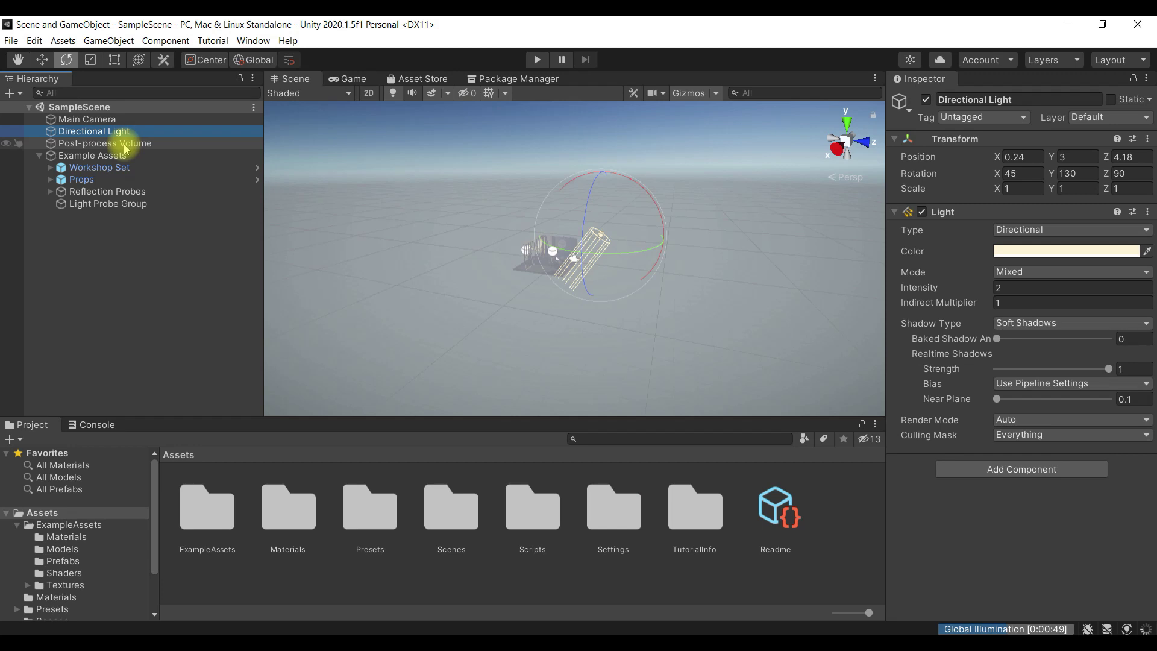
left_click(125, 144)
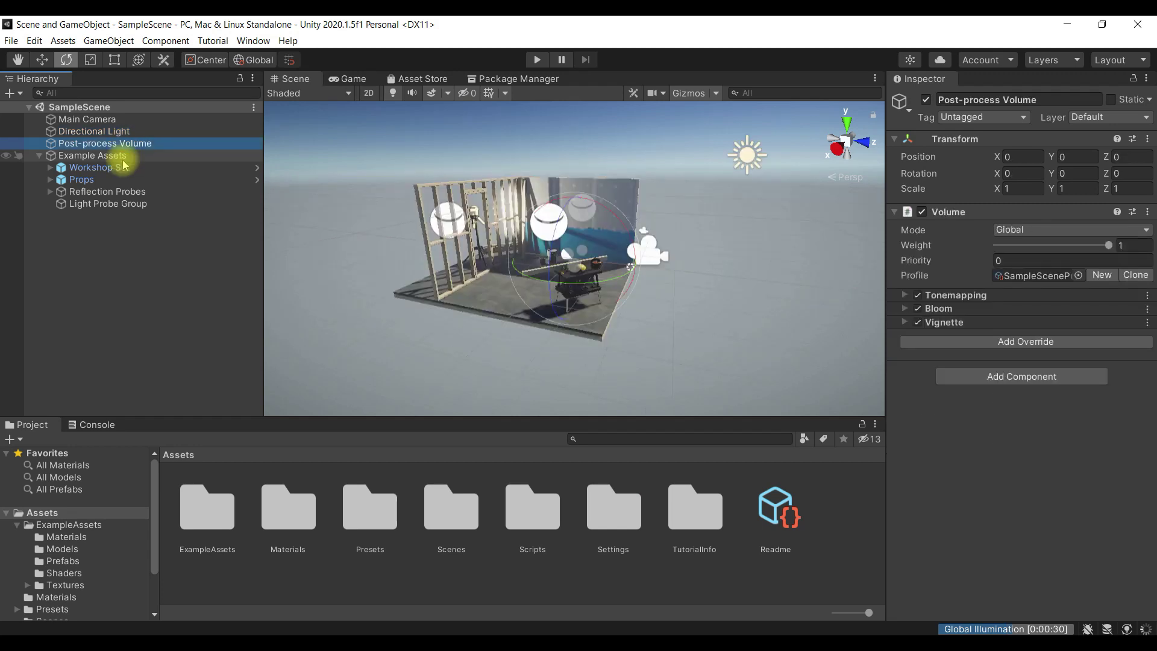
left_click(109, 156)
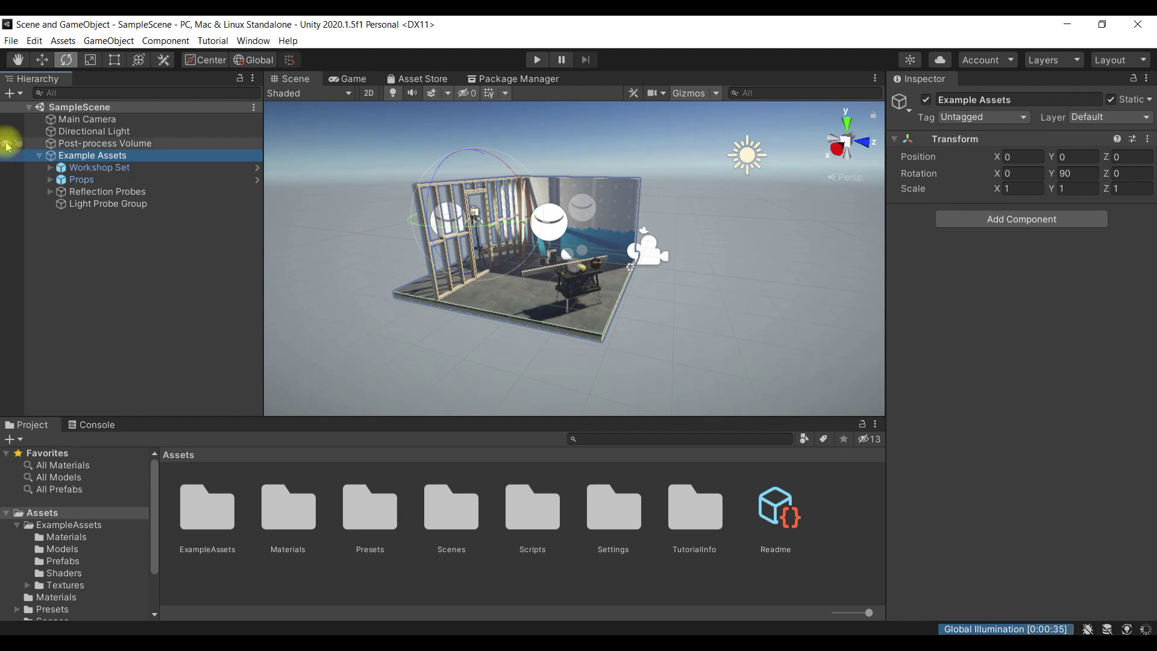
left_click(99, 167)
left_click(124, 180)
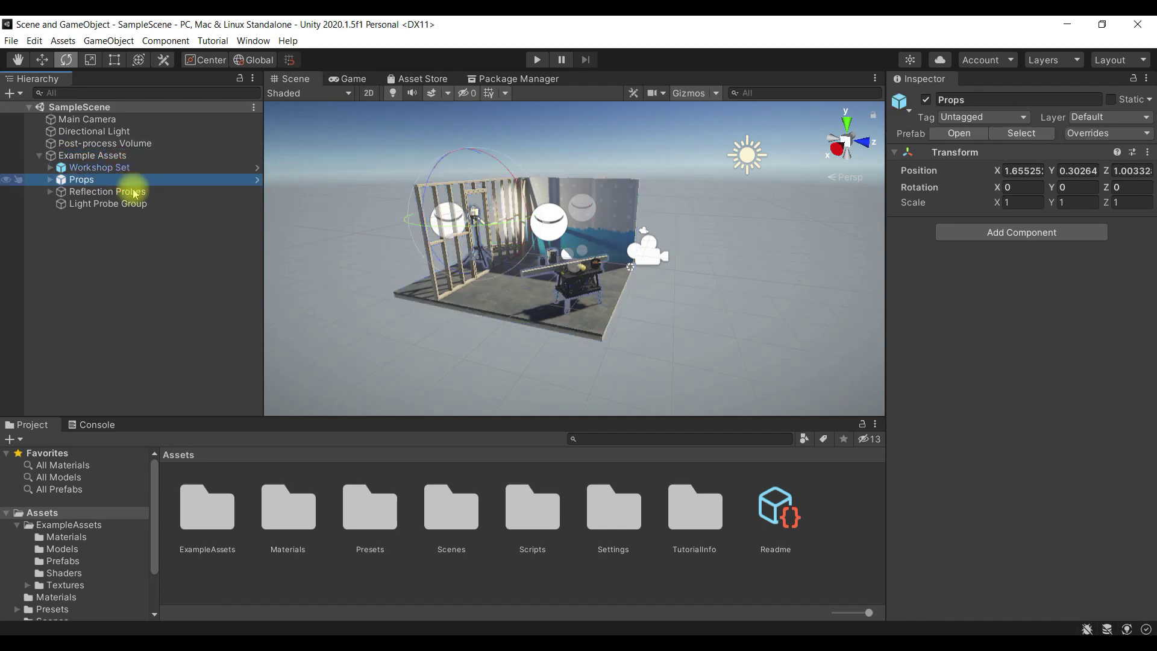
double_click(132, 191)
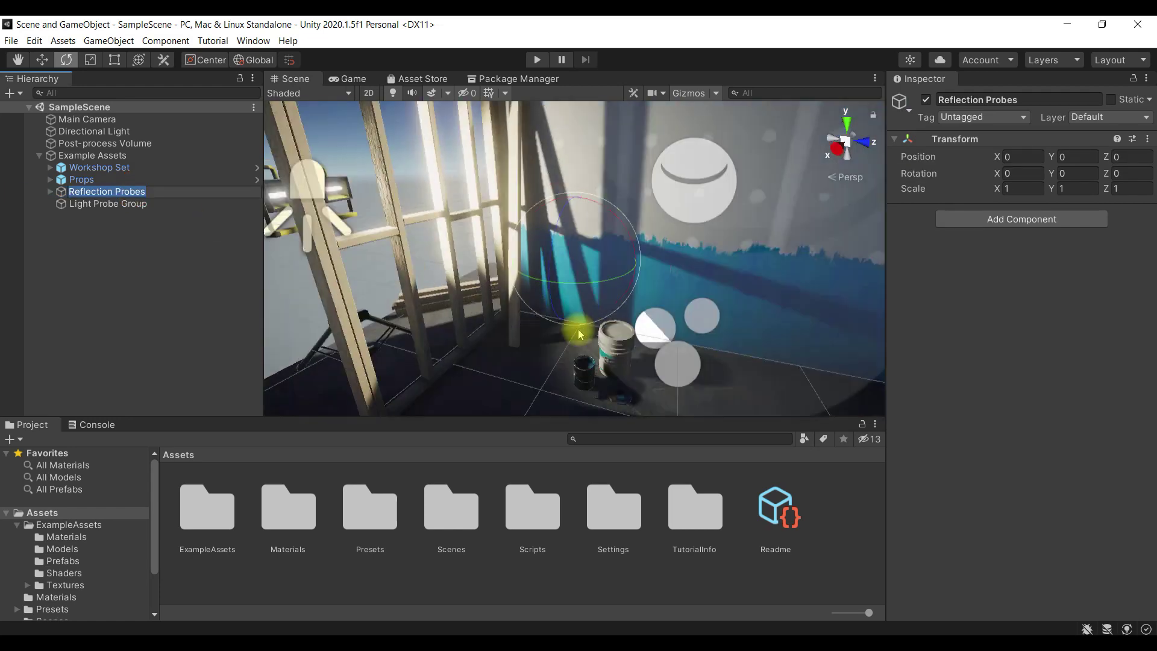
mouse_move(575, 328)
left_mouse_down("alt")
mouse_move(834, 300)
mouse_move(821, 292)
left_mouse_up("alt")
scroll(581, 306, "up", 5)
scroll(531, 299, "up", 3)
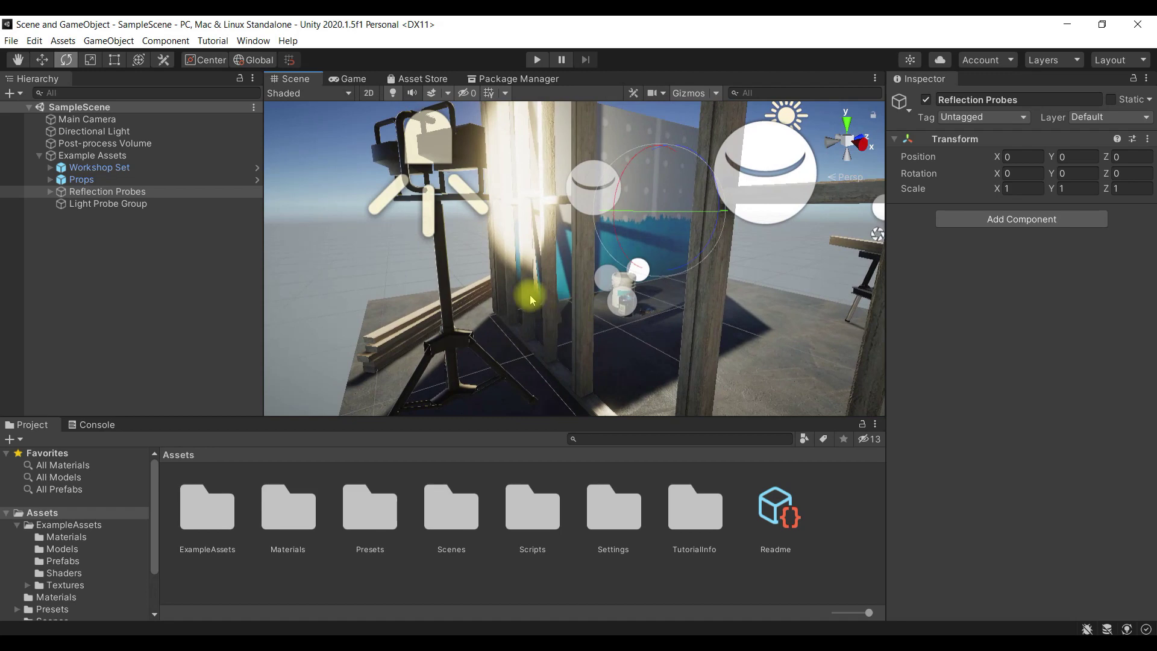
left_click(418, 155)
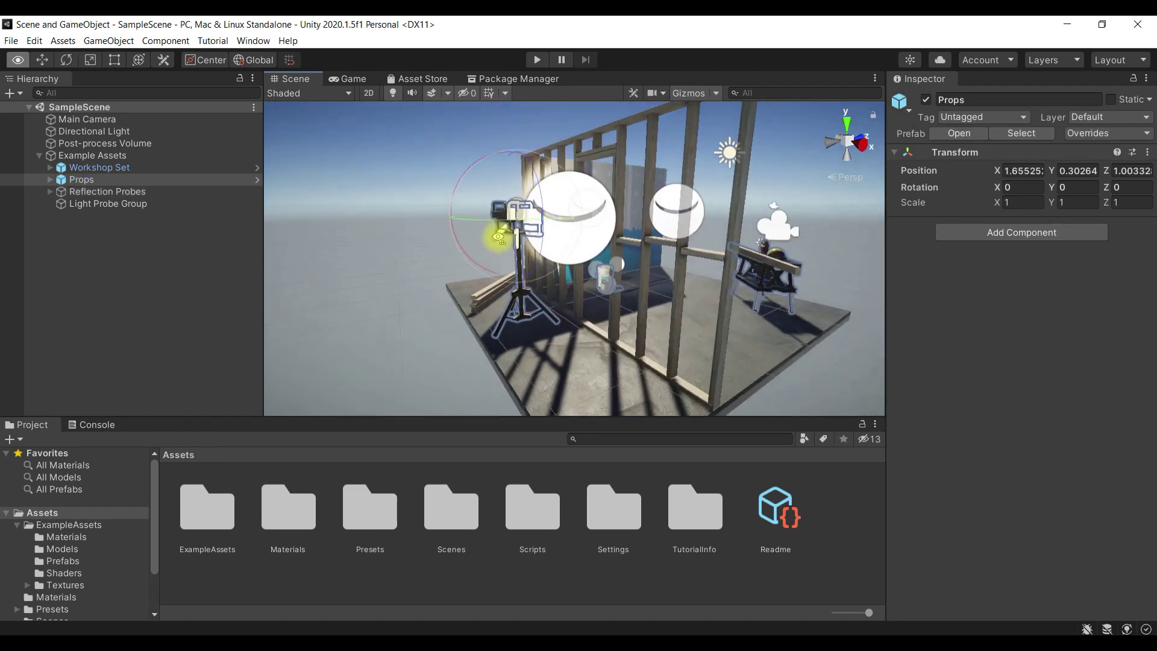
left_click_drag(498, 235, 470, 217, "alt")
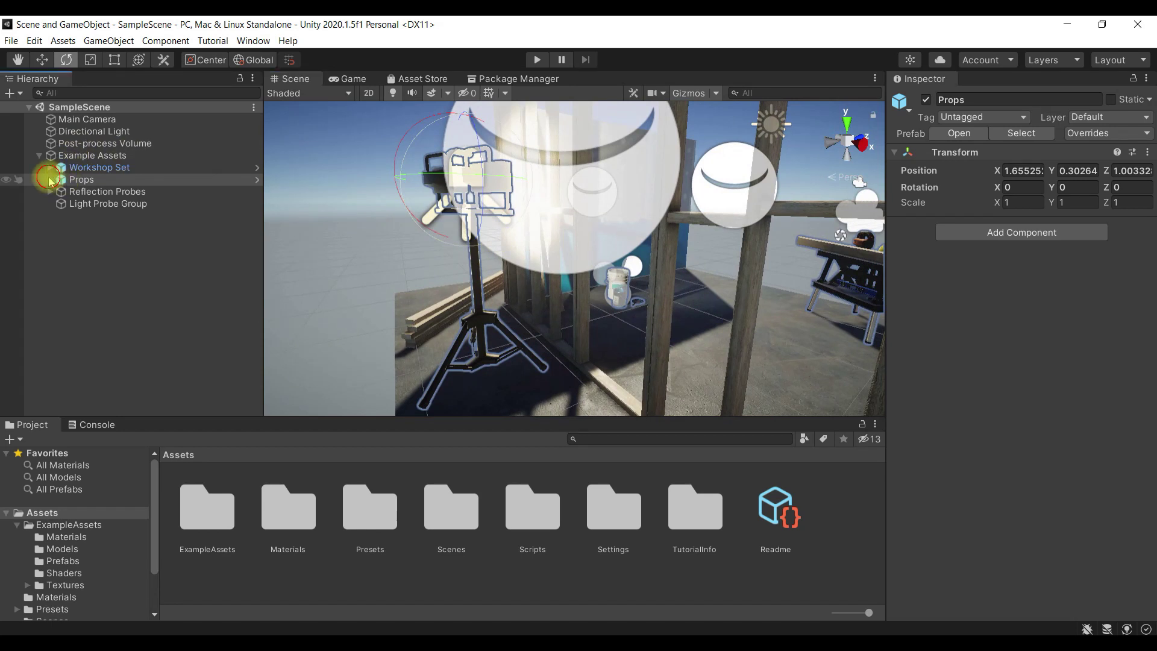
Step: Expand Props, Paint Supplies and Construction Light Low, framing Legs_Low, Light_Heads_Low and Spot Light
left_click(50, 180)
left_click(105, 192)
left_click(127, 206)
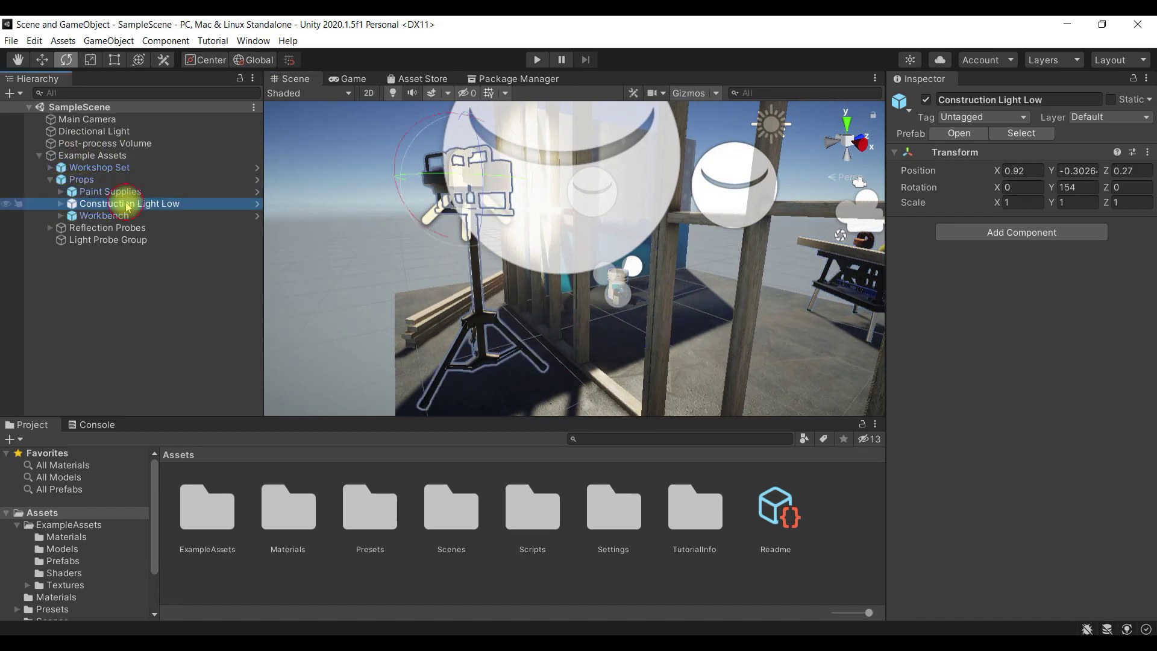
left_click(155, 216)
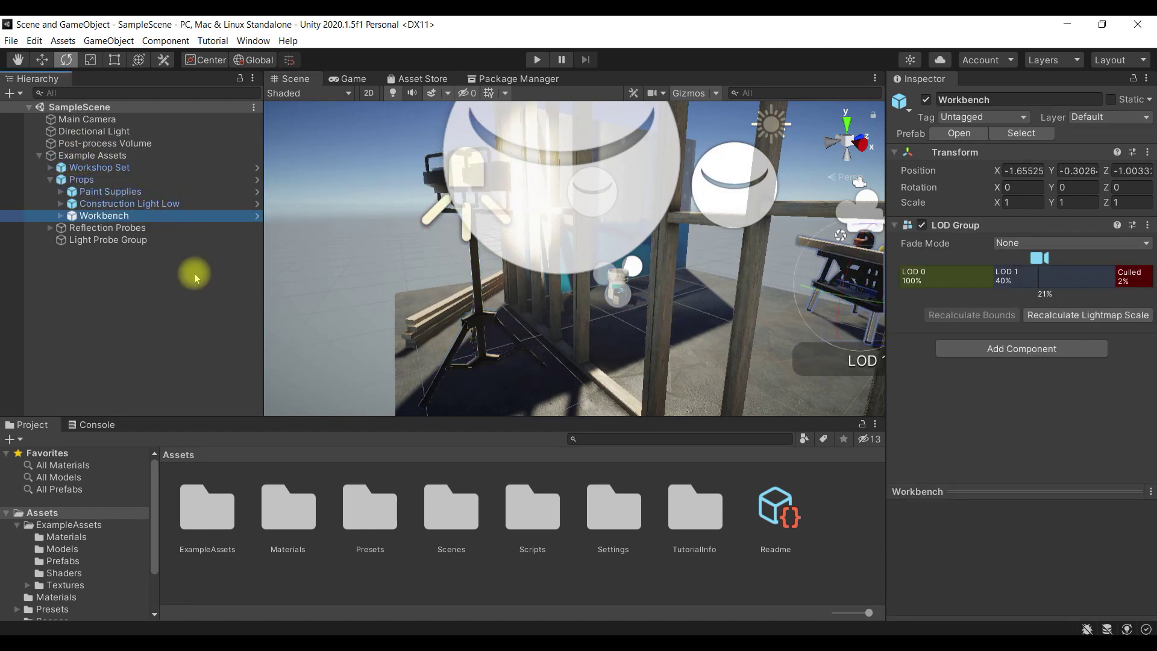
left_click(60, 192)
left_click(82, 251)
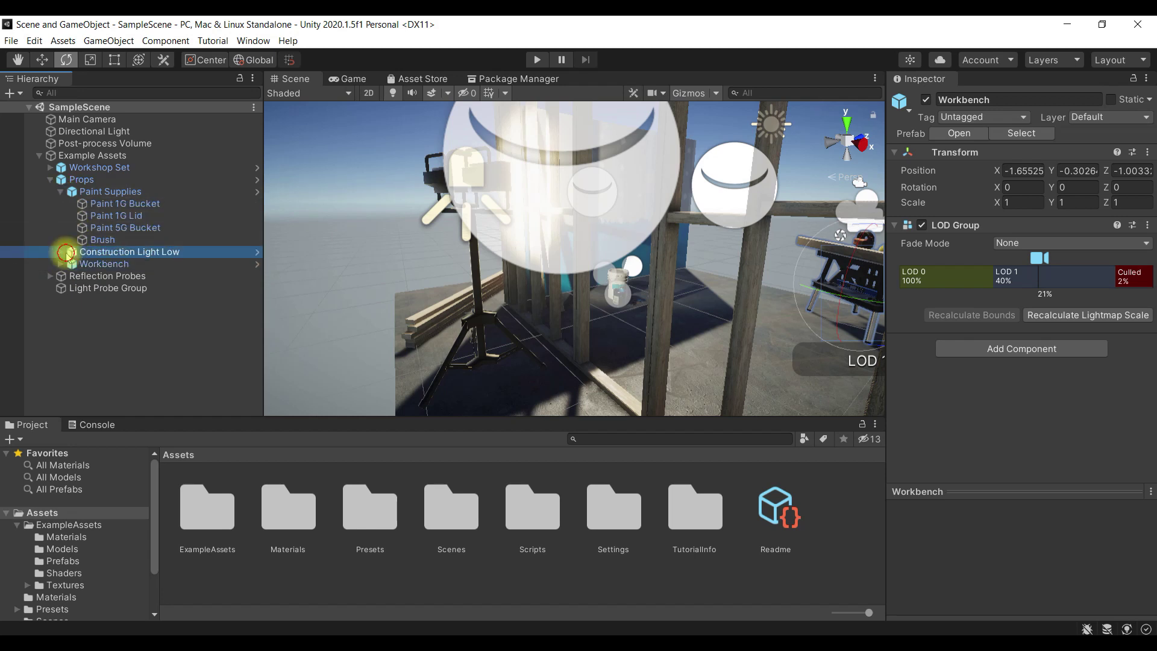
left_click(61, 251)
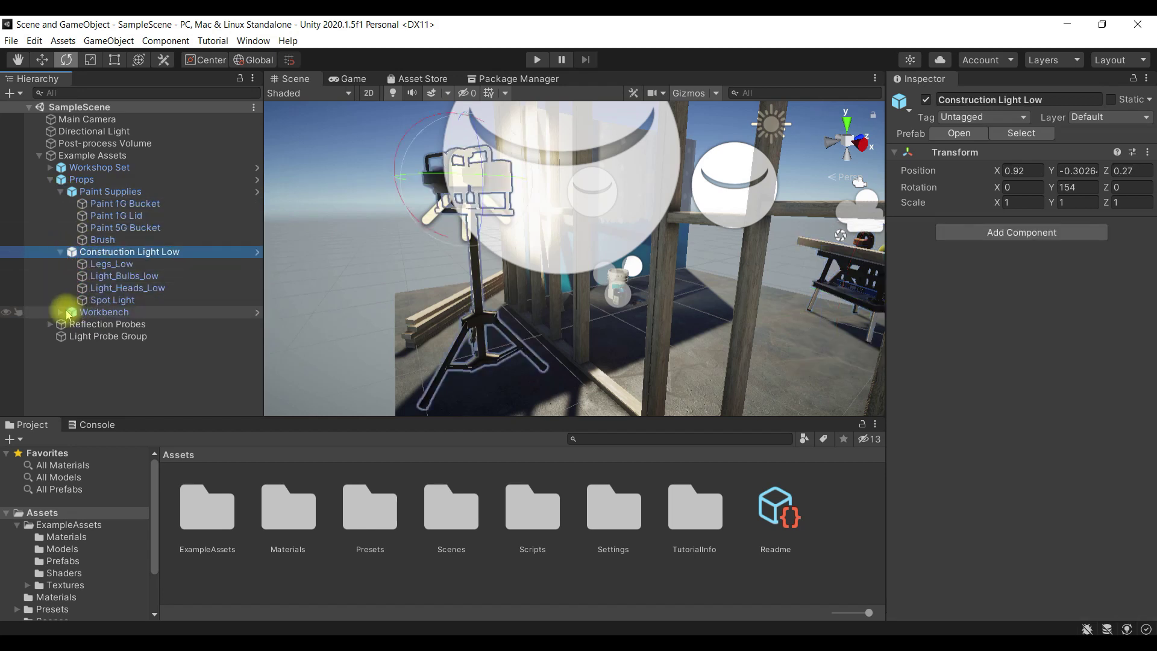
left_click(124, 277)
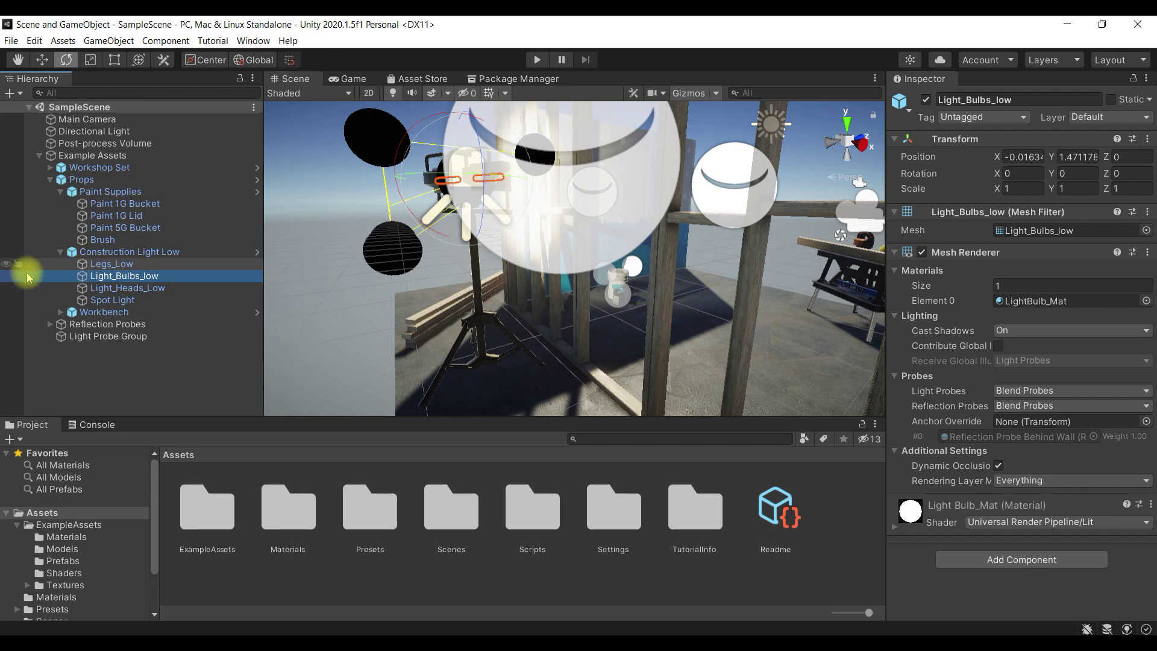
left_click(153, 288)
double_click(160, 265)
double_click(158, 276)
double_click(160, 288)
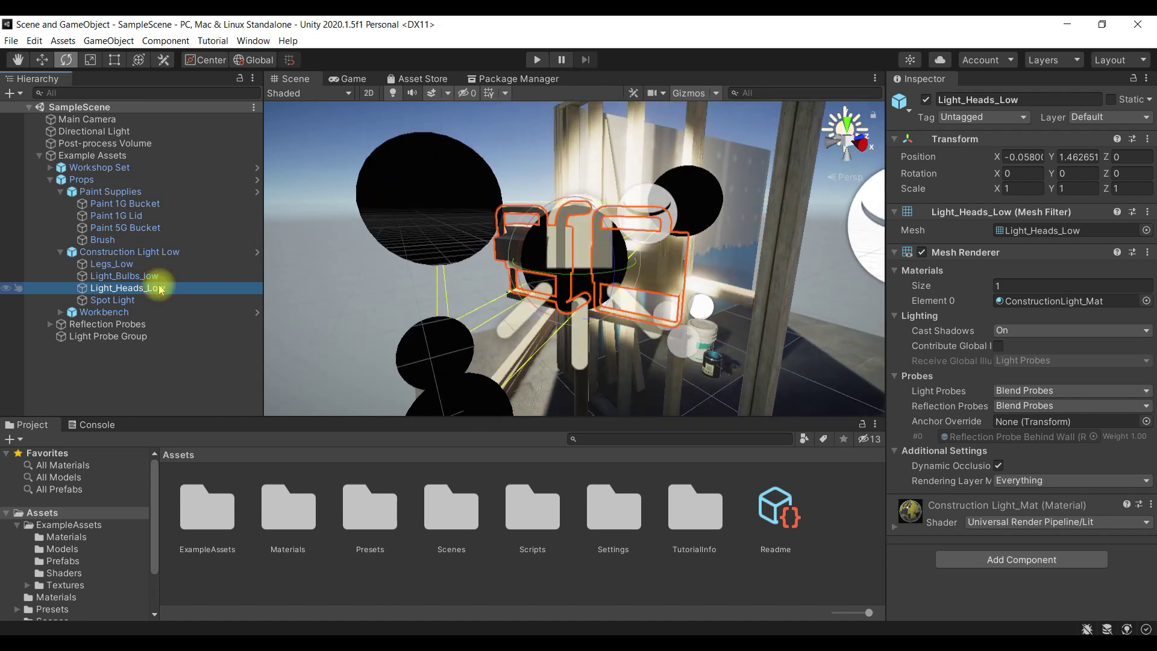
double_click(155, 300)
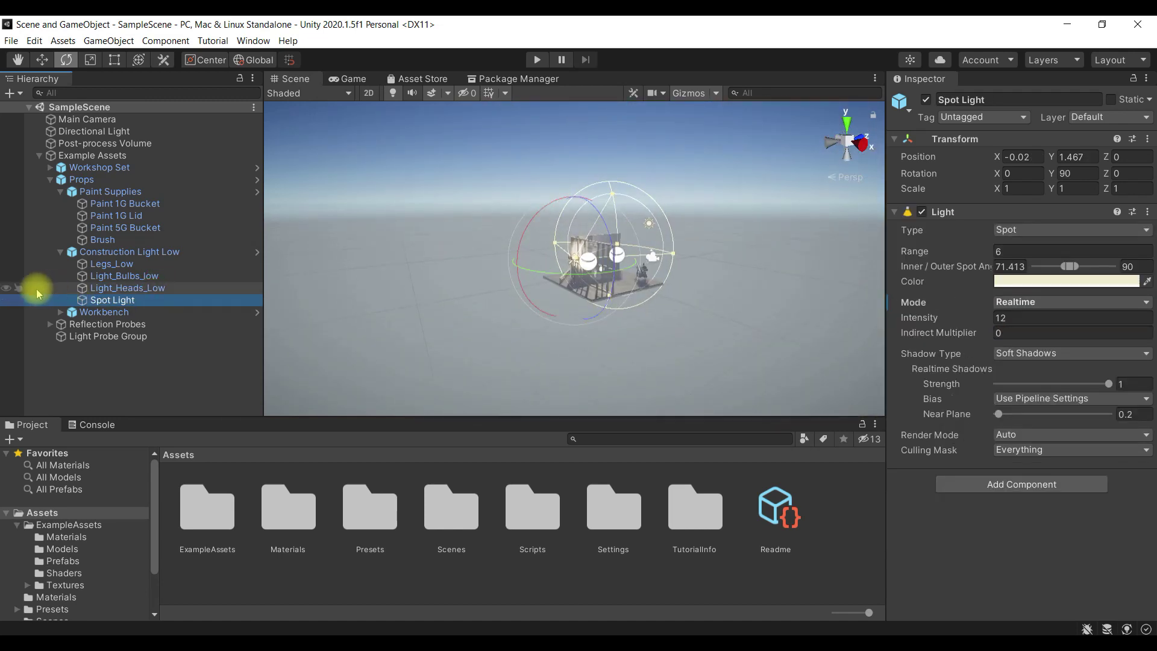
Step: Toggle the Spot Light's visibility off and on three times, leaving it visible, and reframe the set
left_click(8, 300)
left_click(9, 300)
left_click(8, 300)
left_click(9, 300)
left_click(8, 300)
left_click(9, 300)
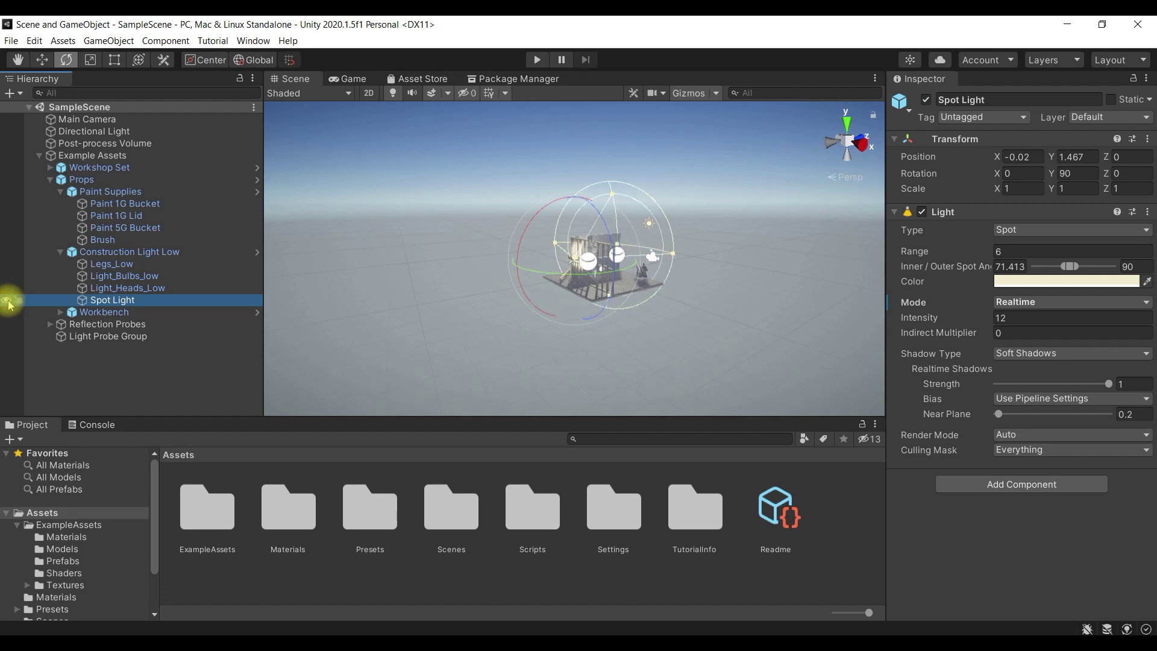
scroll(561, 324, "up", 2)
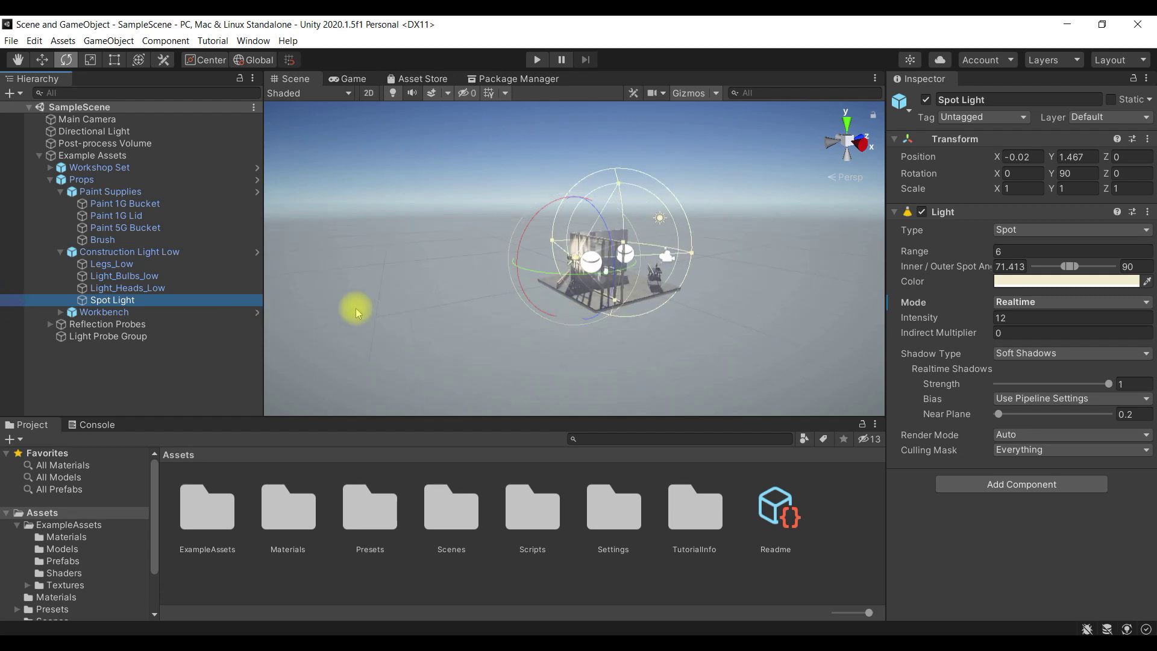
left_click(684, 321)
scroll(671, 326, "up", 5)
mouse_move(651, 334)
left_mouse_down("alt")
mouse_move(598, 353)
mouse_move(504, 331)
mouse_move(368, 337)
left_mouse_up("alt")
scroll(368, 337, "down", 5)
scroll(364, 336, "down", 3)
scroll(361, 336, "down", 2)
left_click_drag(361, 336, 375, 336, "alt")
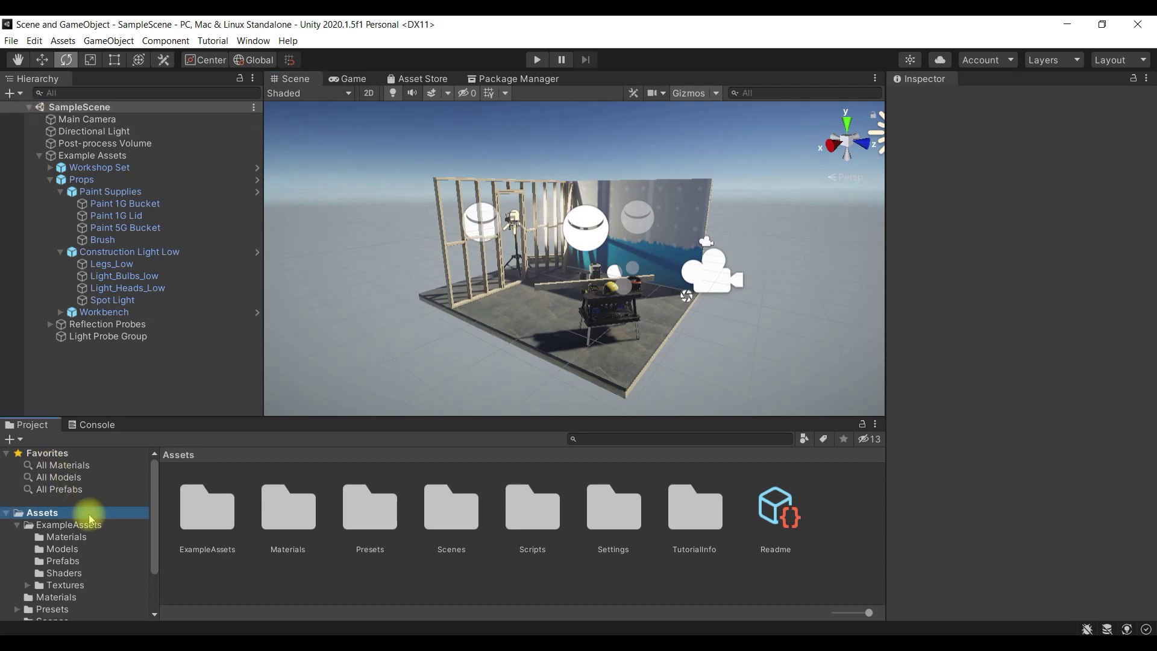
double_click(451, 497)
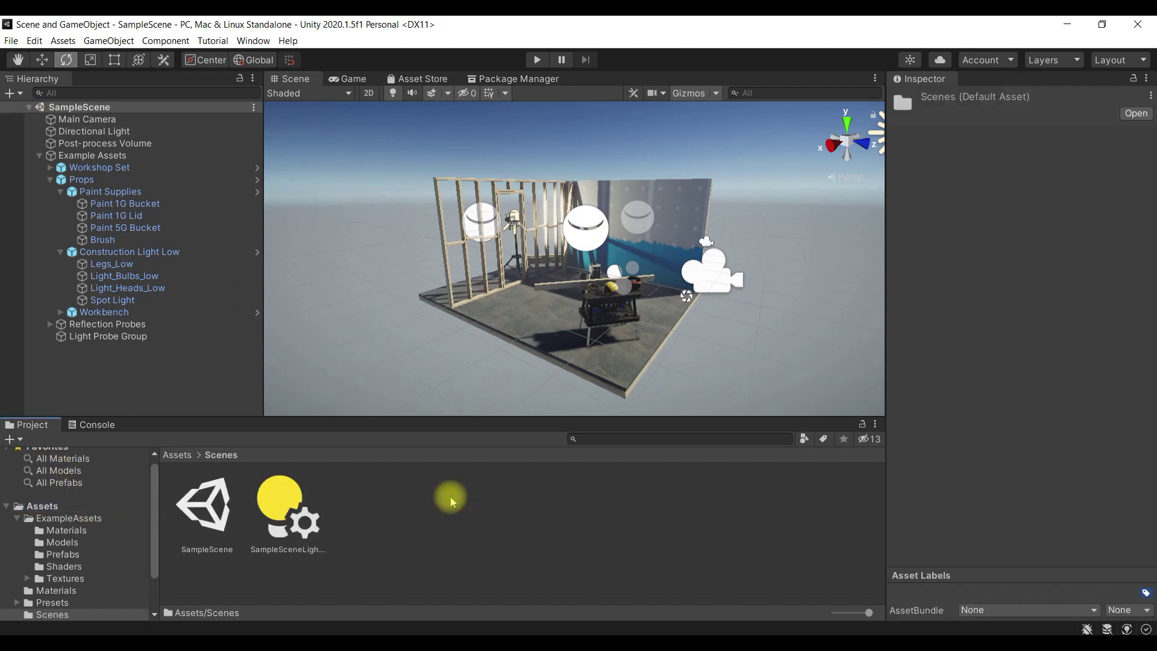
double_click(221, 523)
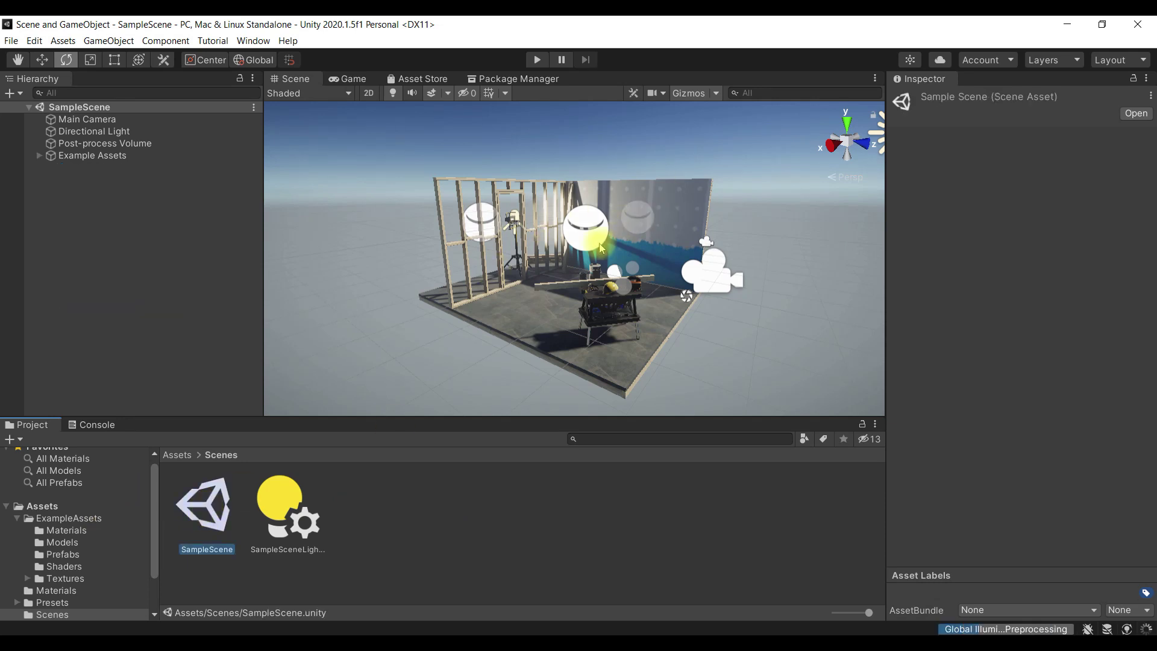
right_click(389, 520)
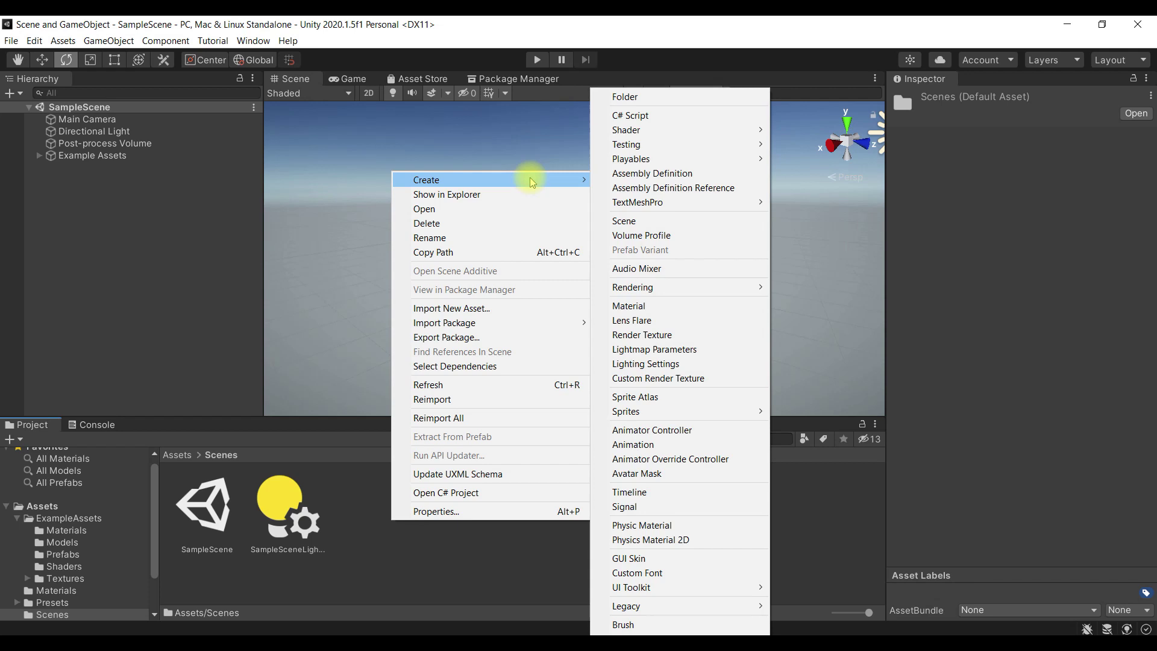
mouse_move(548, 181)
left_click(724, 220)
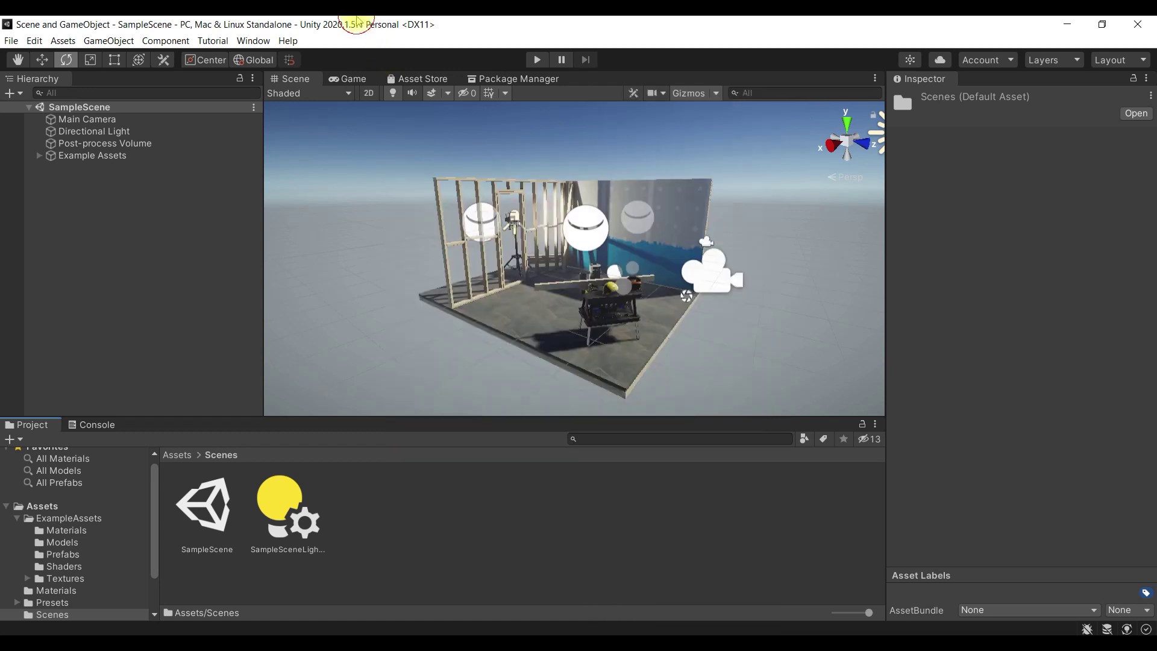
Step: Create a new empty scene with just a camera and light from the File menu
left_click(11, 41)
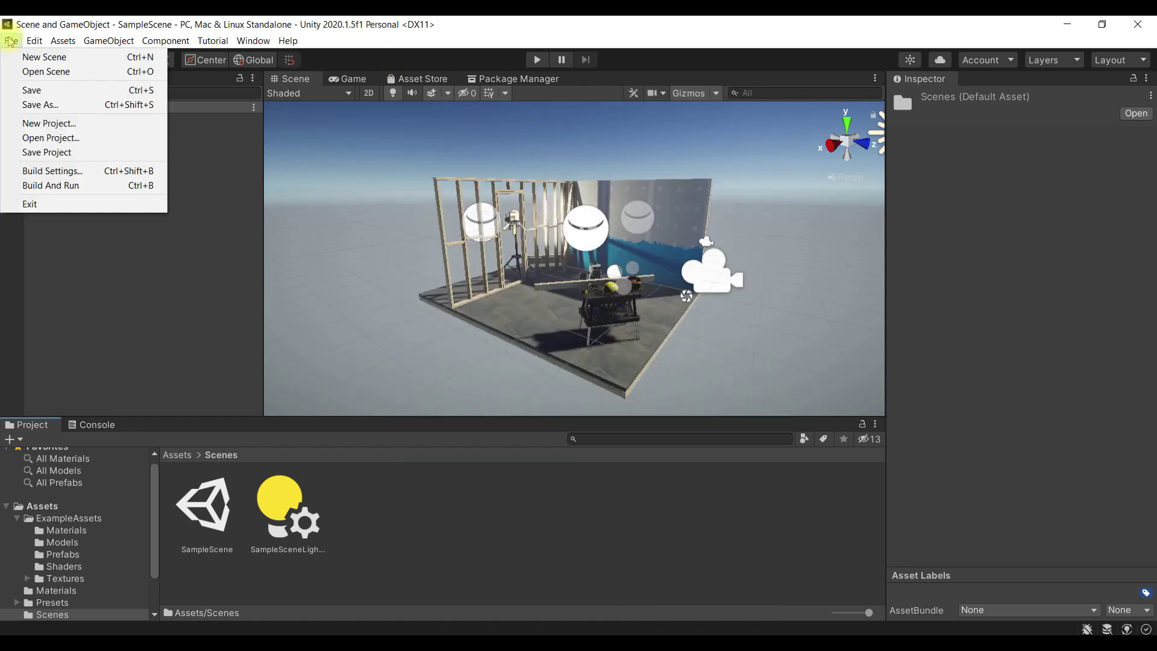
left_click(11, 41)
left_click(11, 41)
left_click(27, 59)
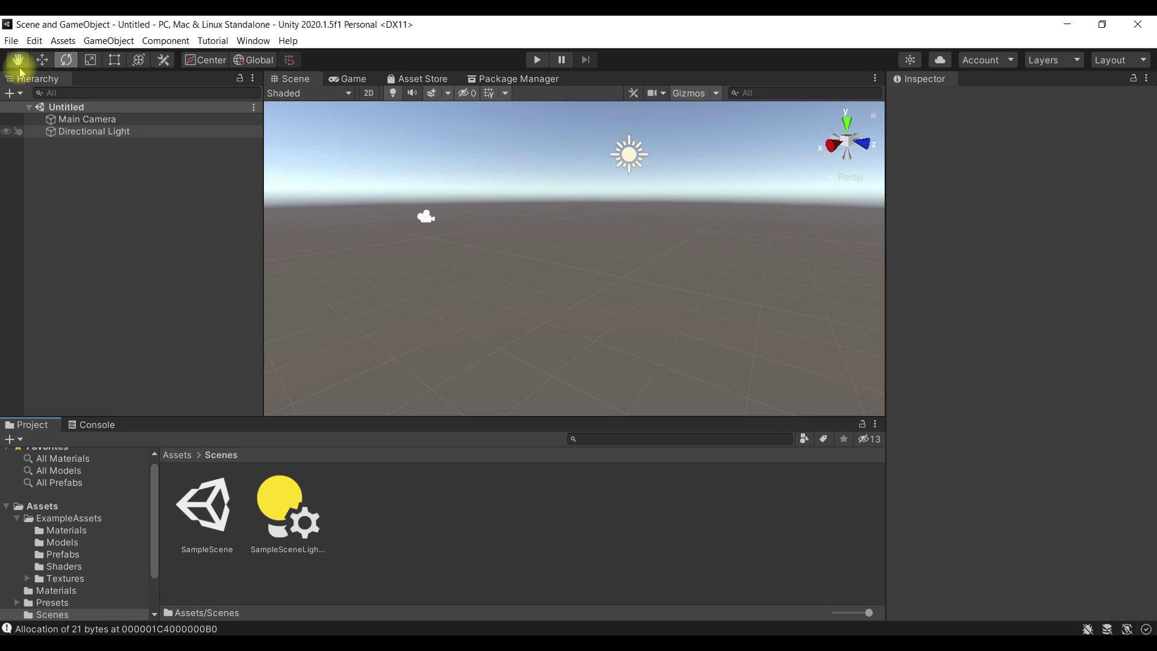
Step: Bring up the Save As dialog for the new scene and centre it on screen
left_click(16, 45)
left_click(56, 97)
left_click_drag(247, 58, 413, 194)
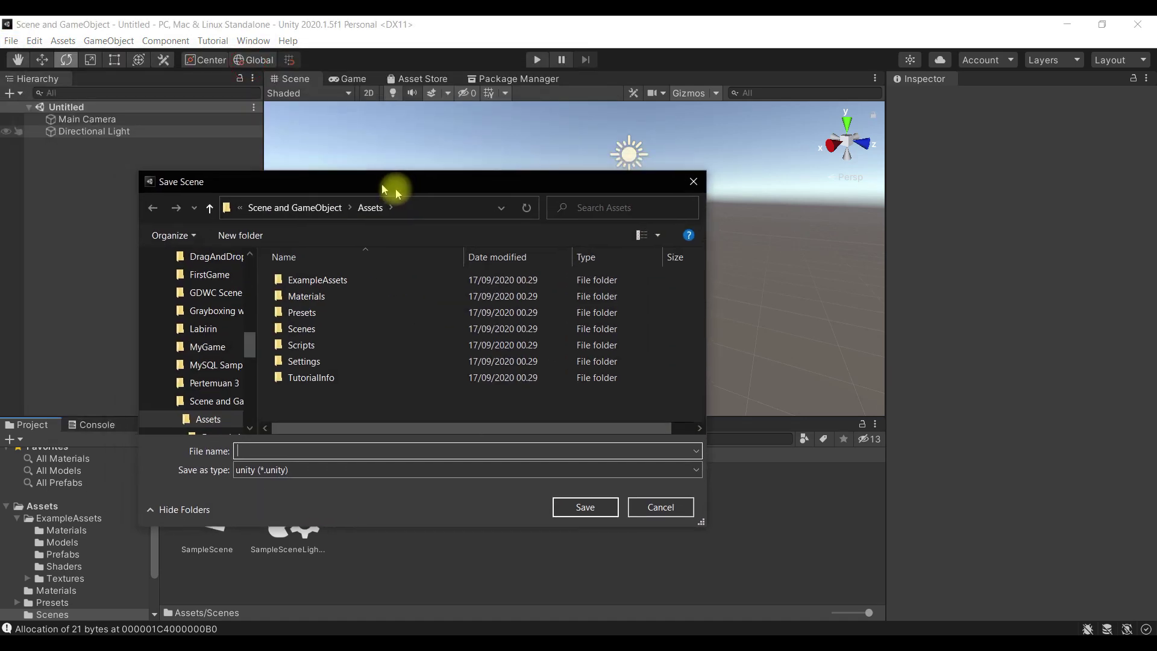
Step: Save the scene as Scene1 in Assets/Scenes and select the new Scene1 asset
double_click(326, 335)
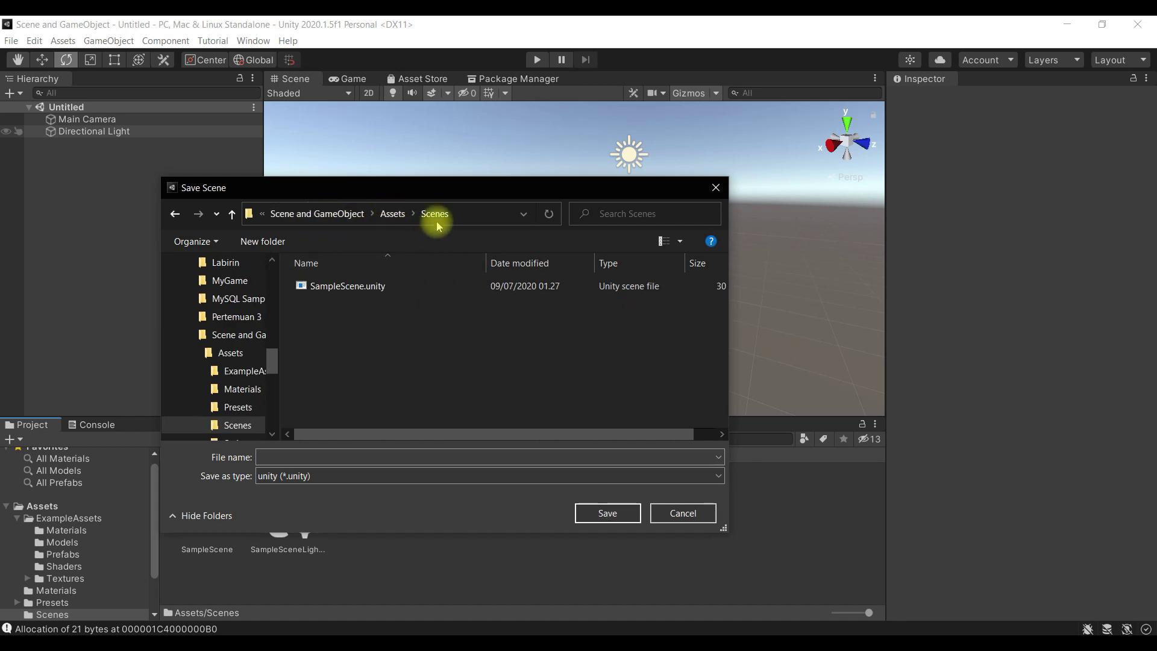
left_click(330, 457)
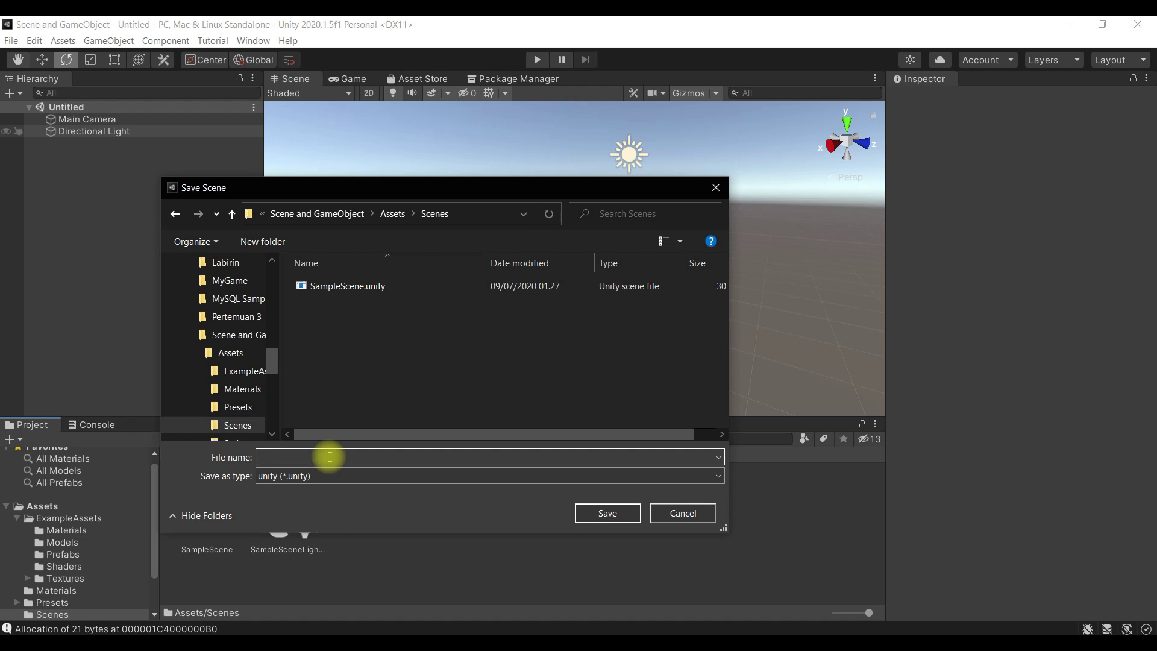
type("S")
key("BackSpace")
type("S")
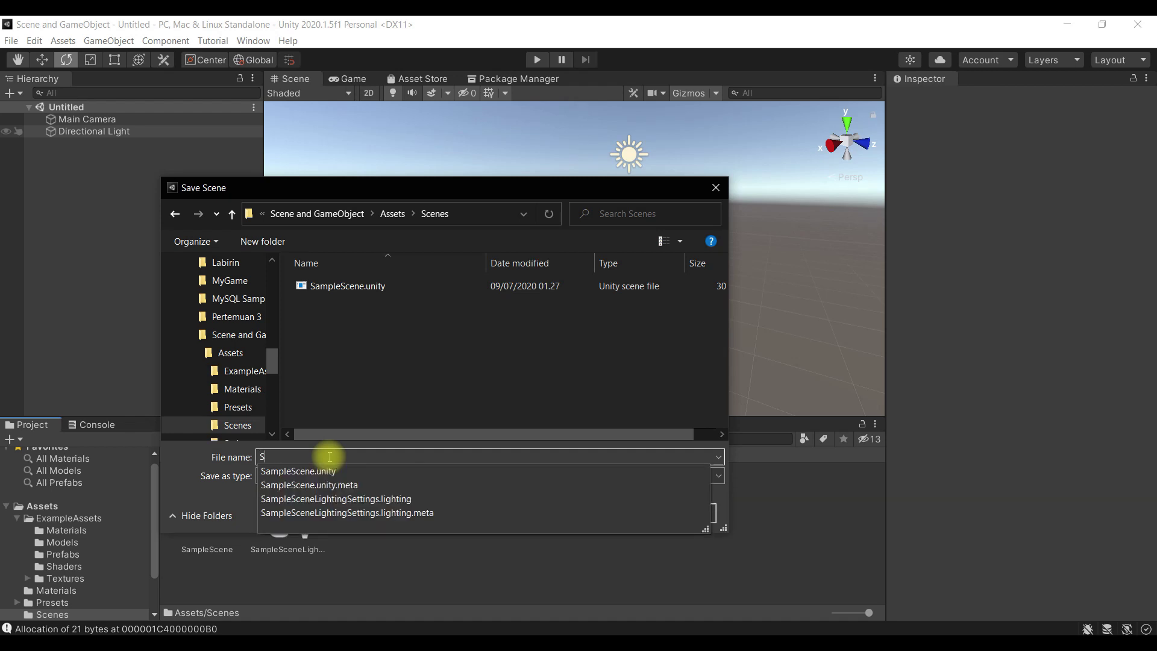
type("cene1")
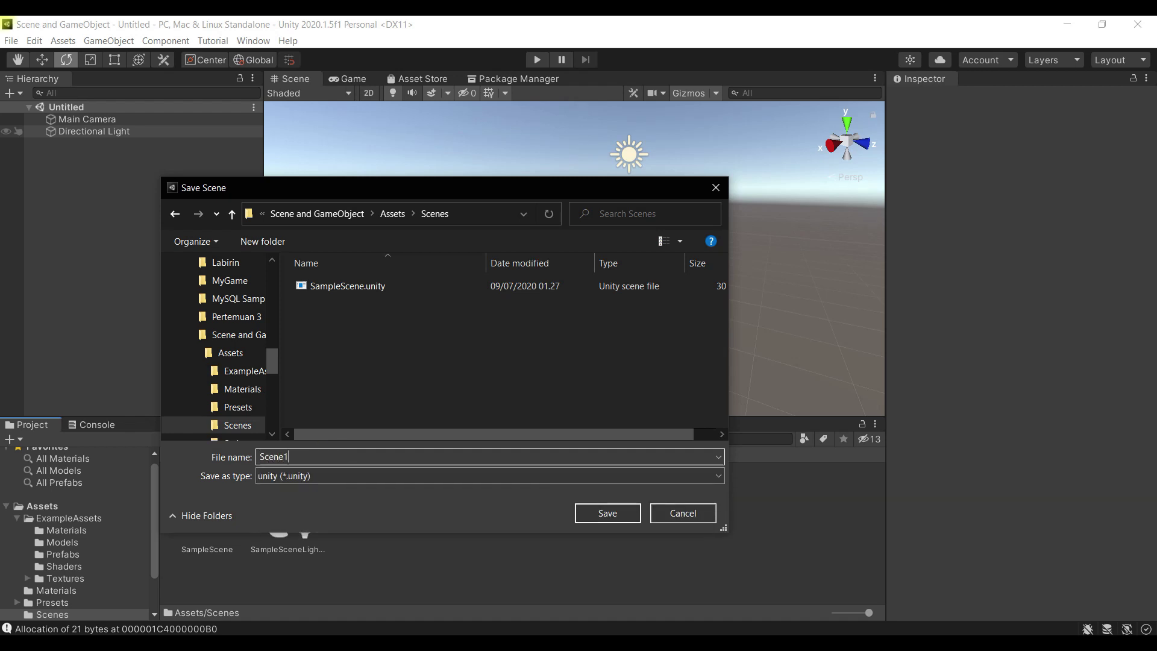
left_click(612, 513)
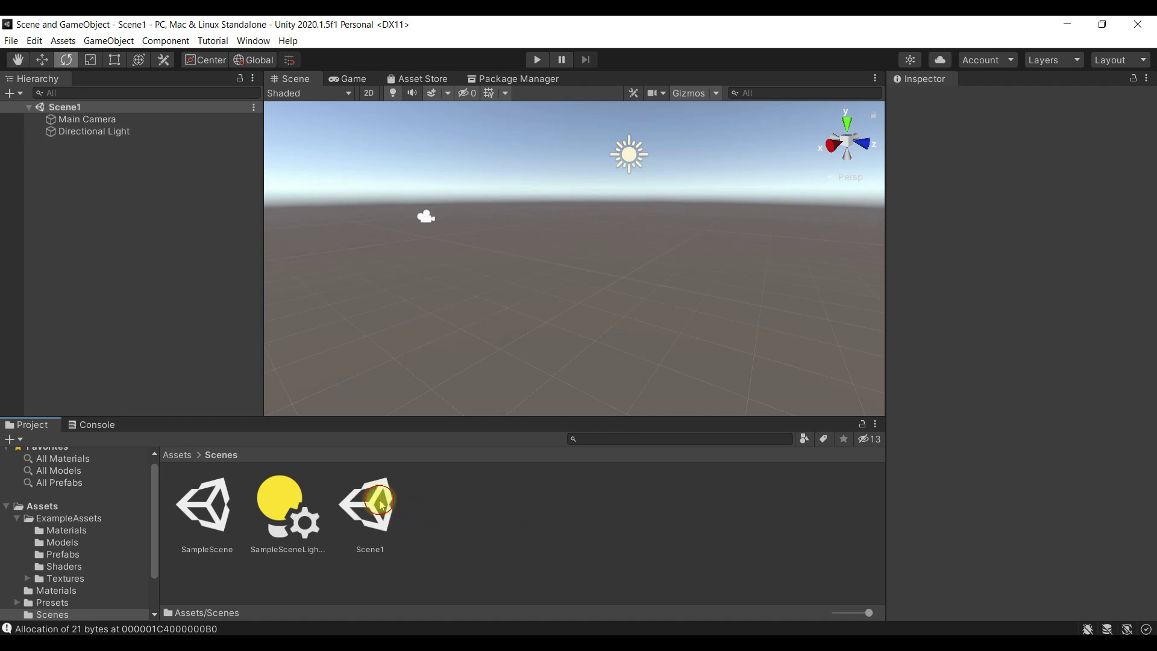
left_click(380, 503)
double_click(184, 505)
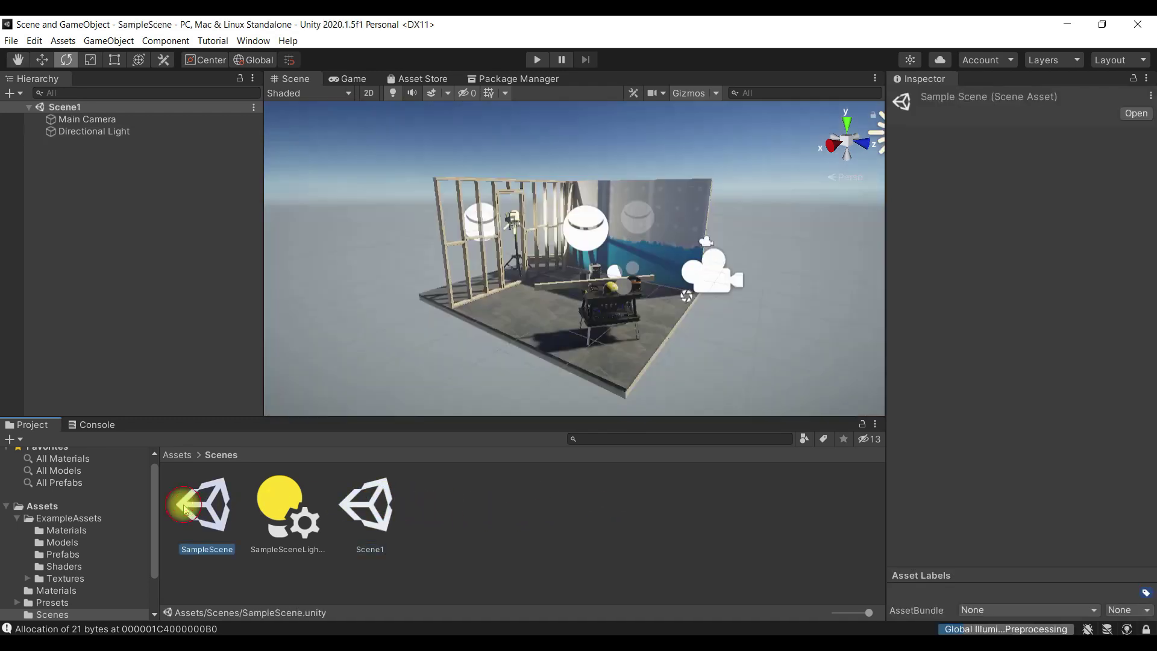
double_click(381, 522)
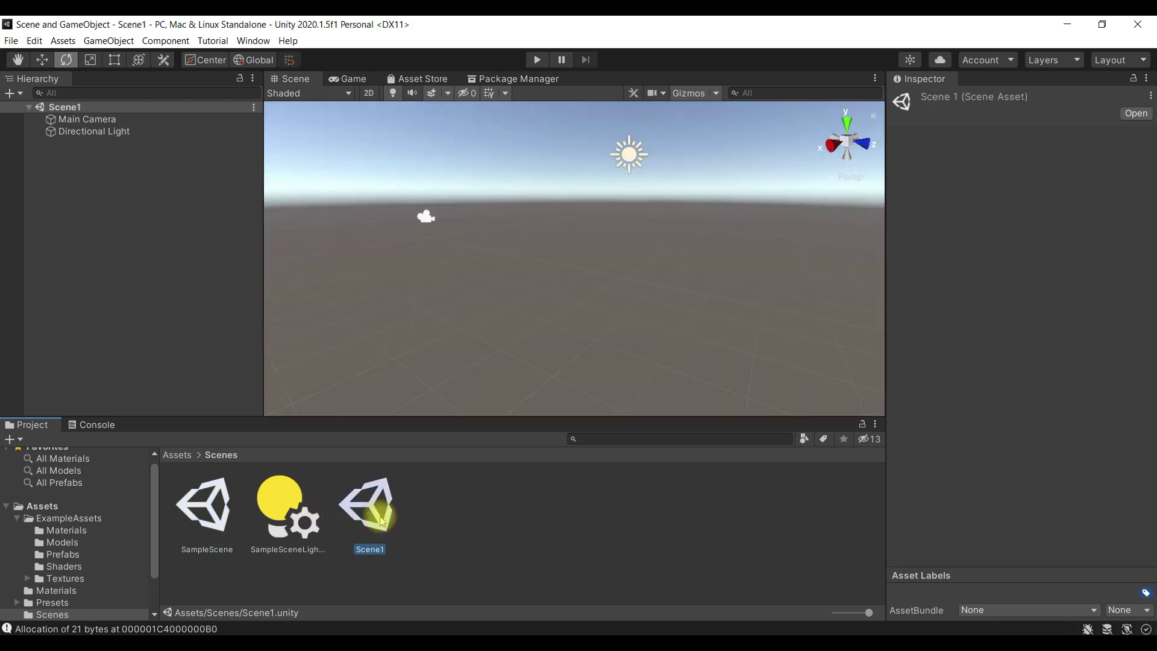
double_click(222, 517)
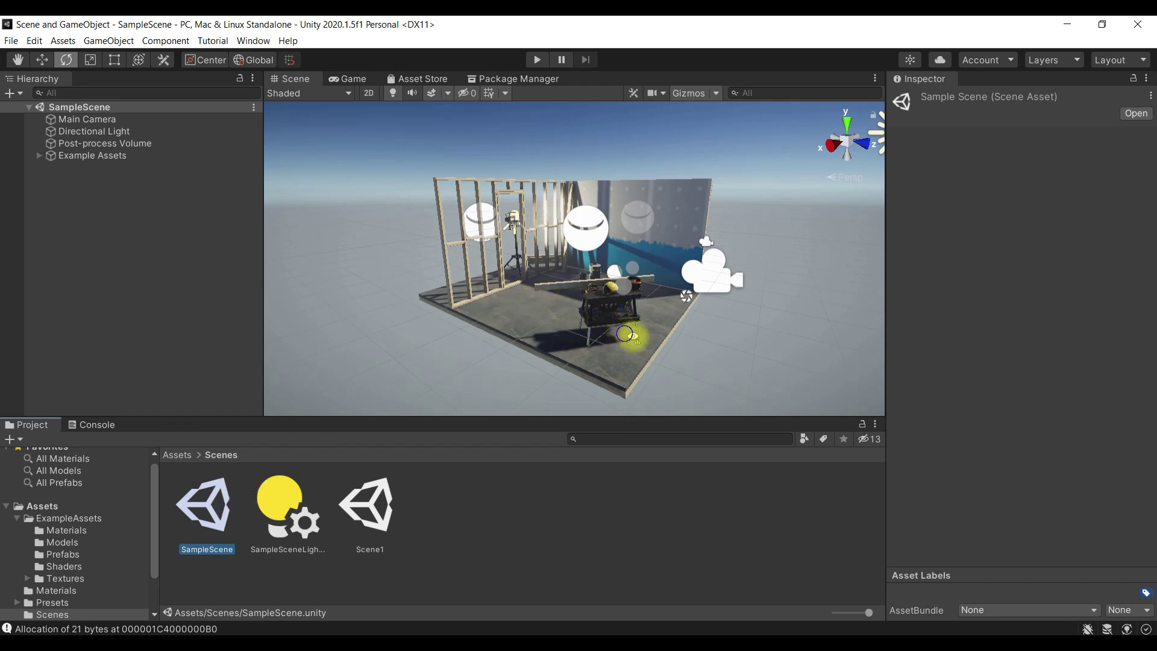
left_click_drag(624, 334, 645, 331, "alt")
scroll(635, 327, "up", 3)
scroll(651, 331, "down", 3)
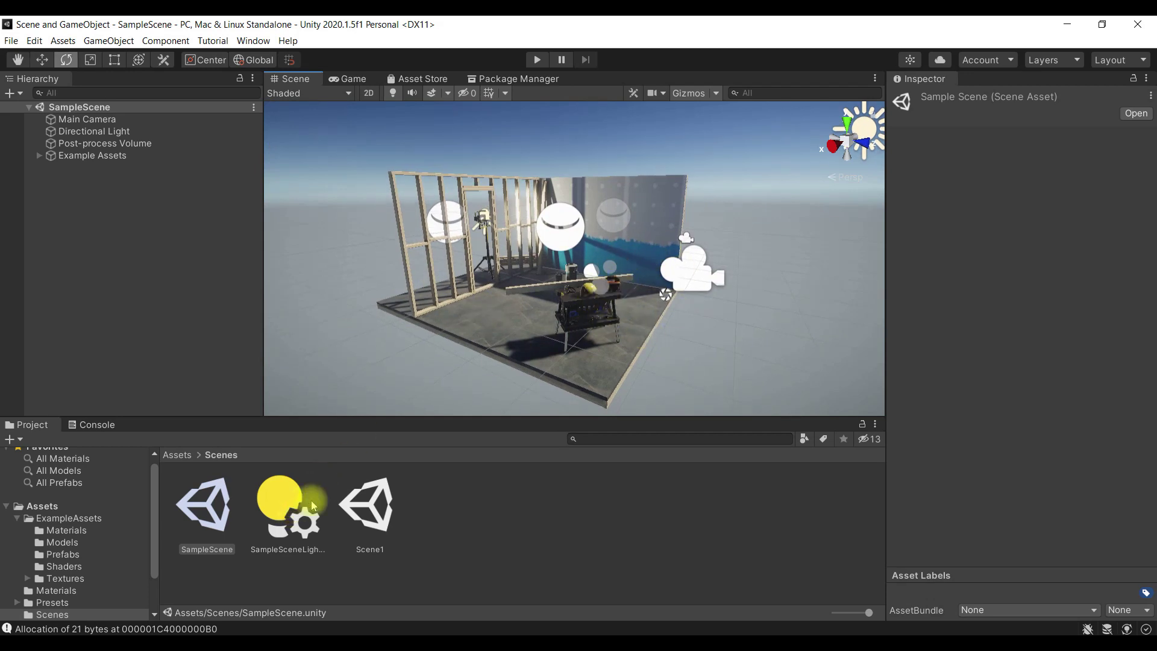
double_click(363, 512)
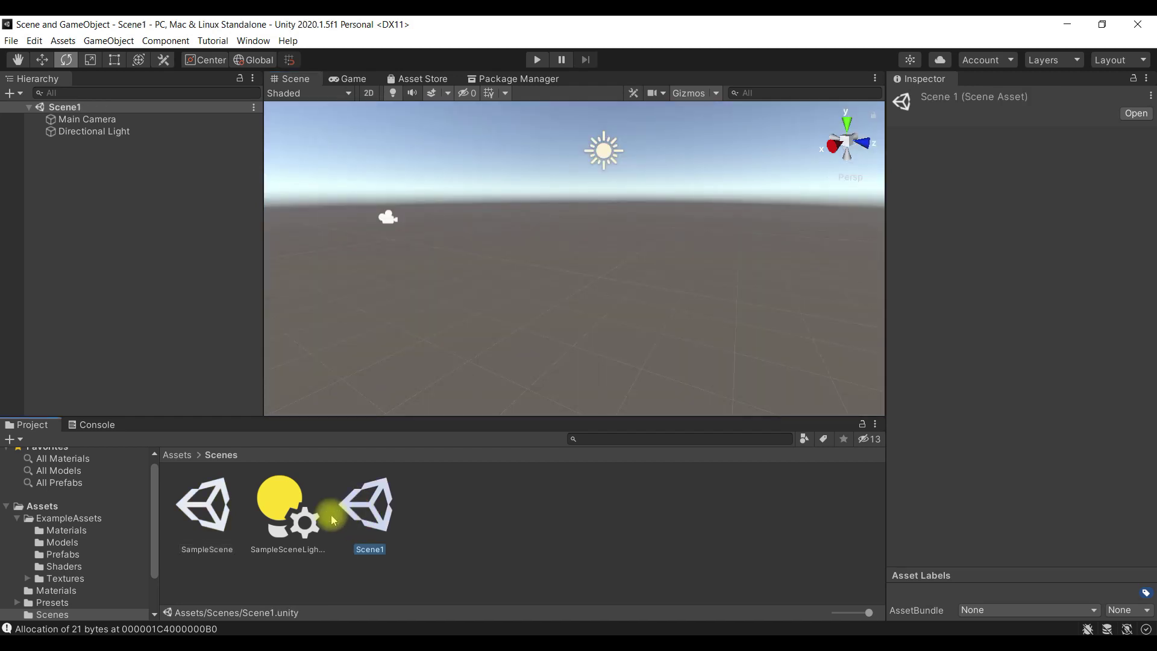
double_click(221, 511)
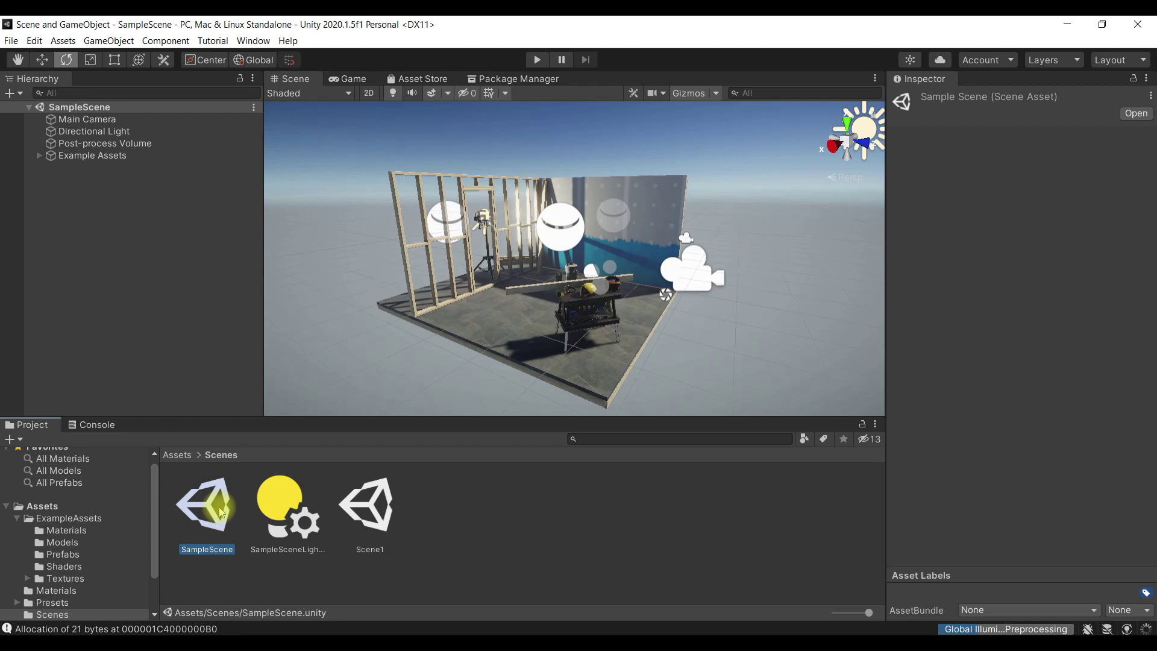
double_click(373, 517)
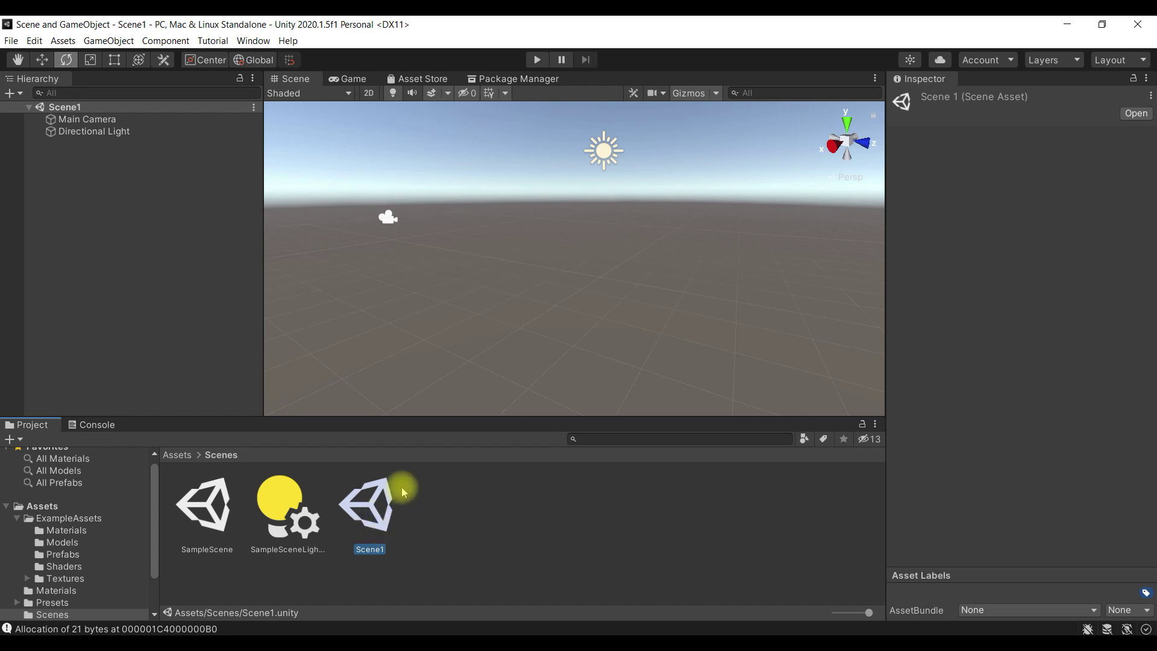
Step: Add a Cube through the Hierarchy's 3D Object menu and zoom in on it
left_click(184, 212)
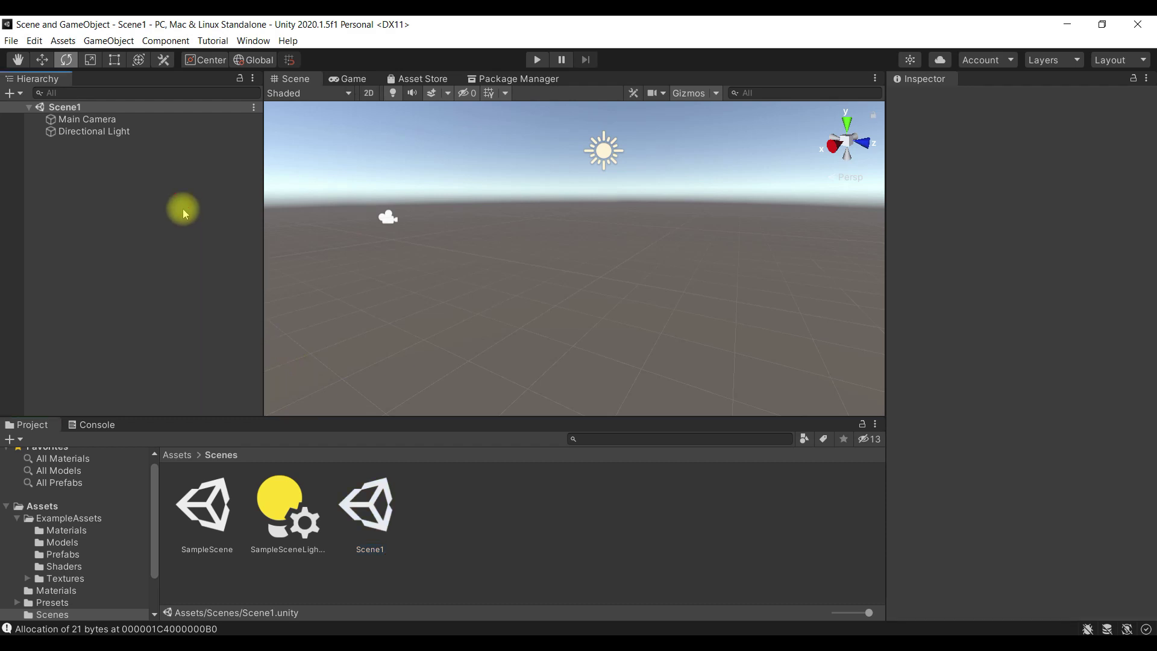
right_click(121, 215)
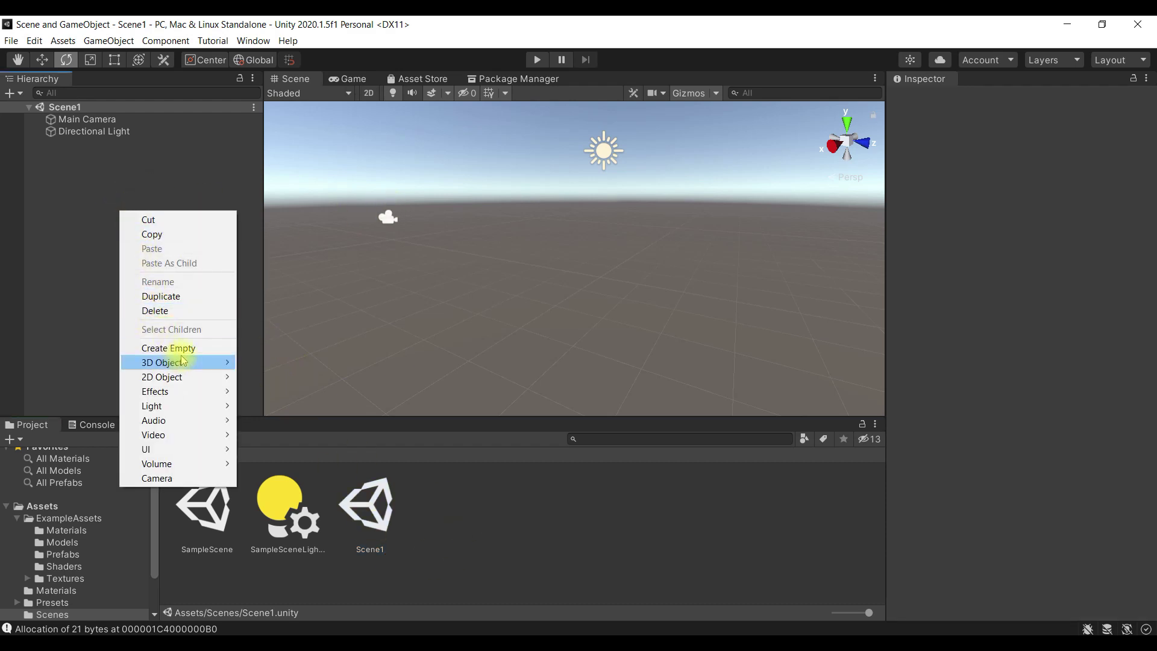
mouse_move(193, 364)
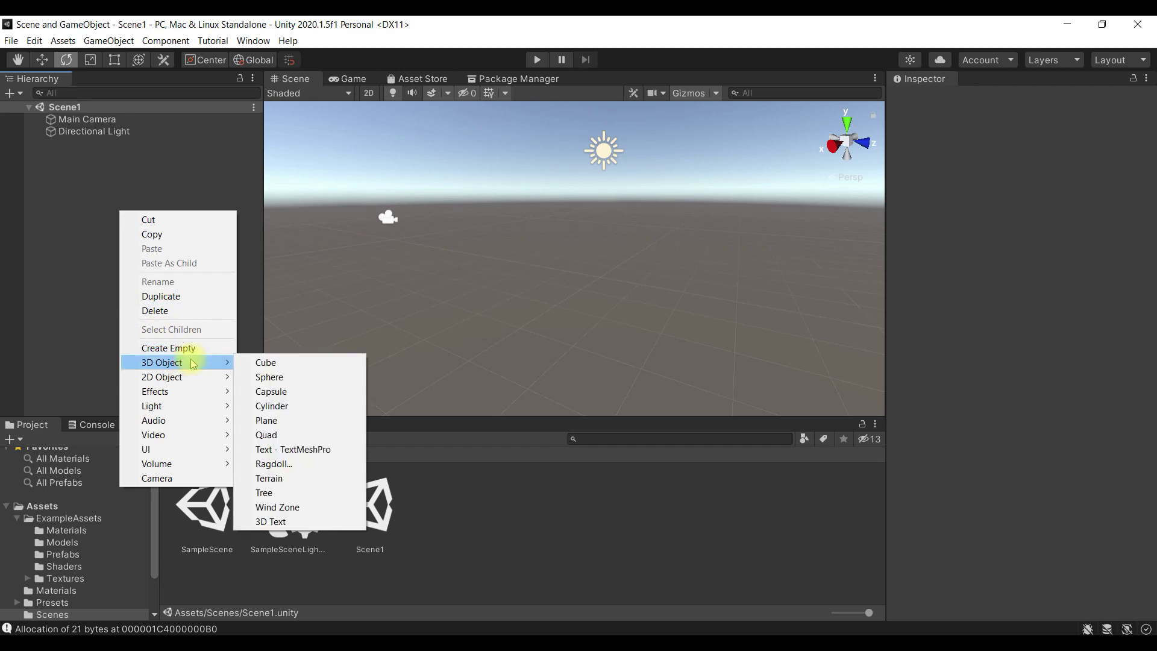
left_click(265, 362)
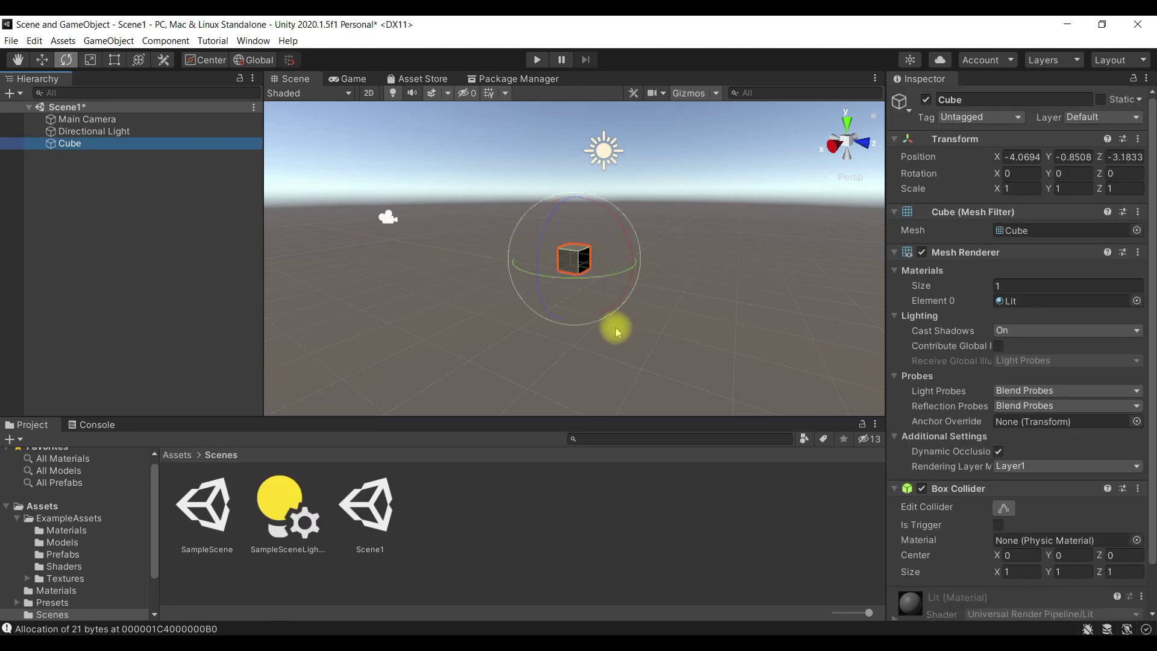
scroll(612, 329, "up", 2)
scroll(604, 299, "up", 2)
scroll(574, 317, "up", 2)
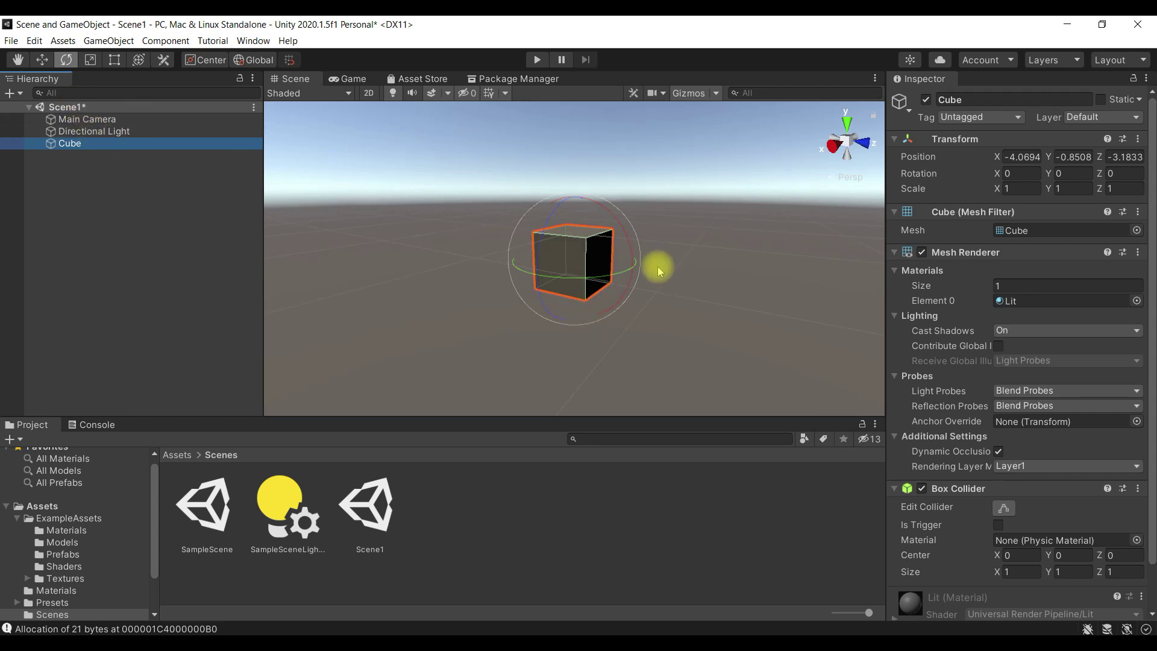
Step: Reposition the Cube in the scene with the Move tool
key("q")
left_click_drag(573, 264, 597, 321)
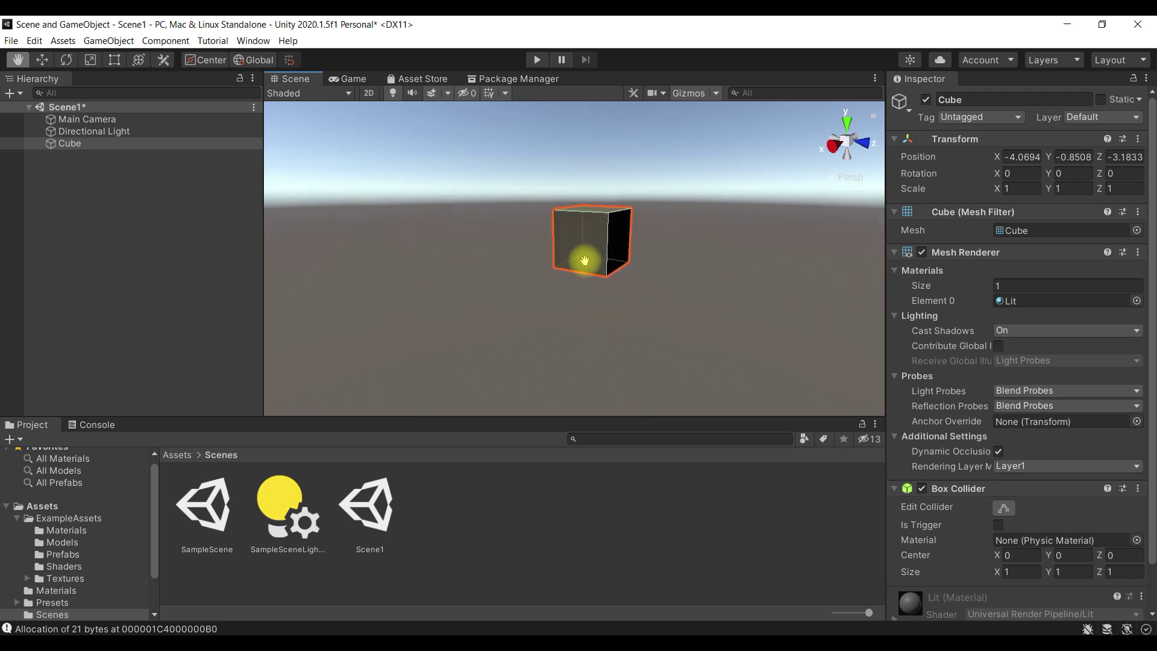
right_click_drag(597, 322, 601, 326)
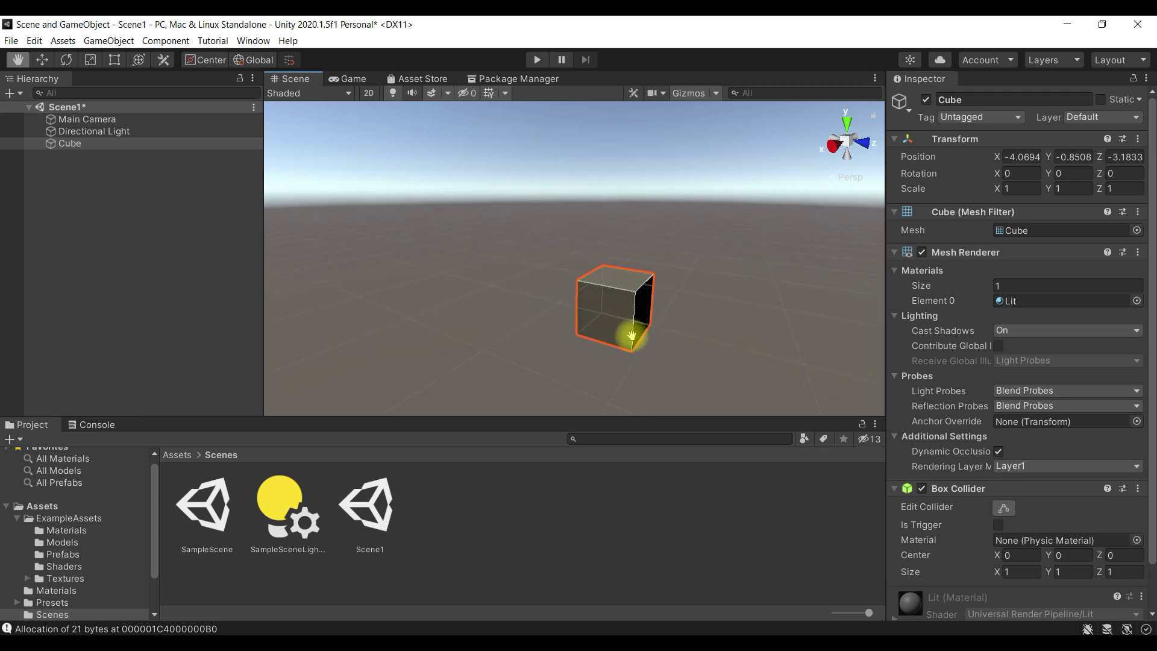
left_click_drag(601, 326, 621, 301)
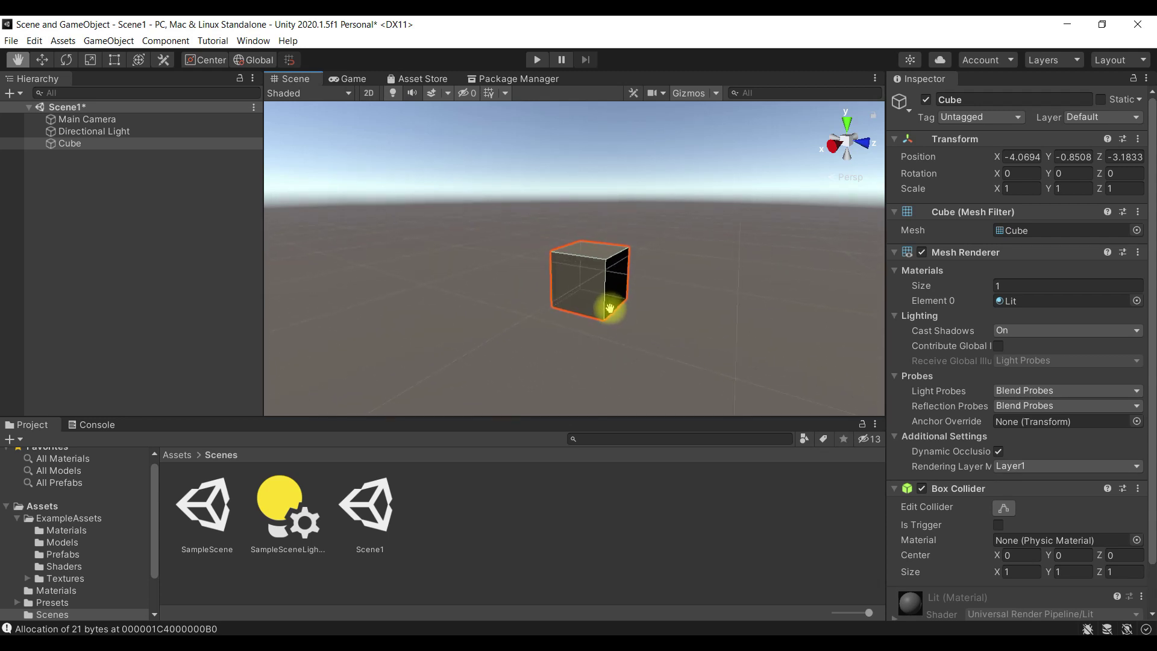
key("w")
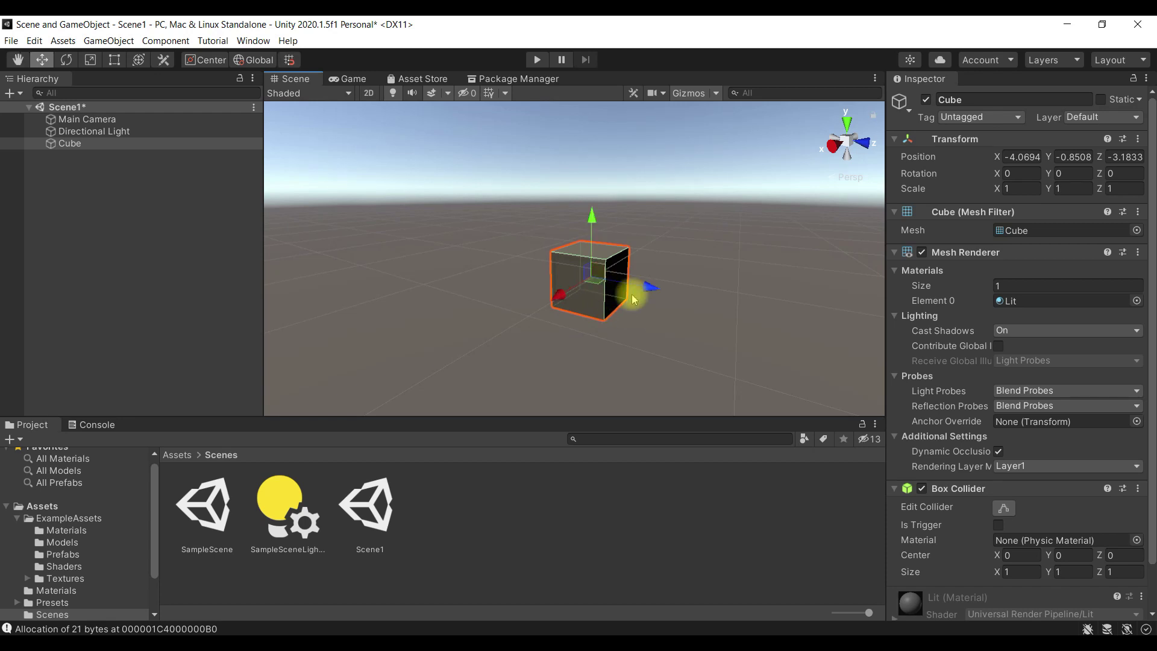
left_click_drag(651, 293, 684, 293)
left_click_drag(608, 316, 578, 315)
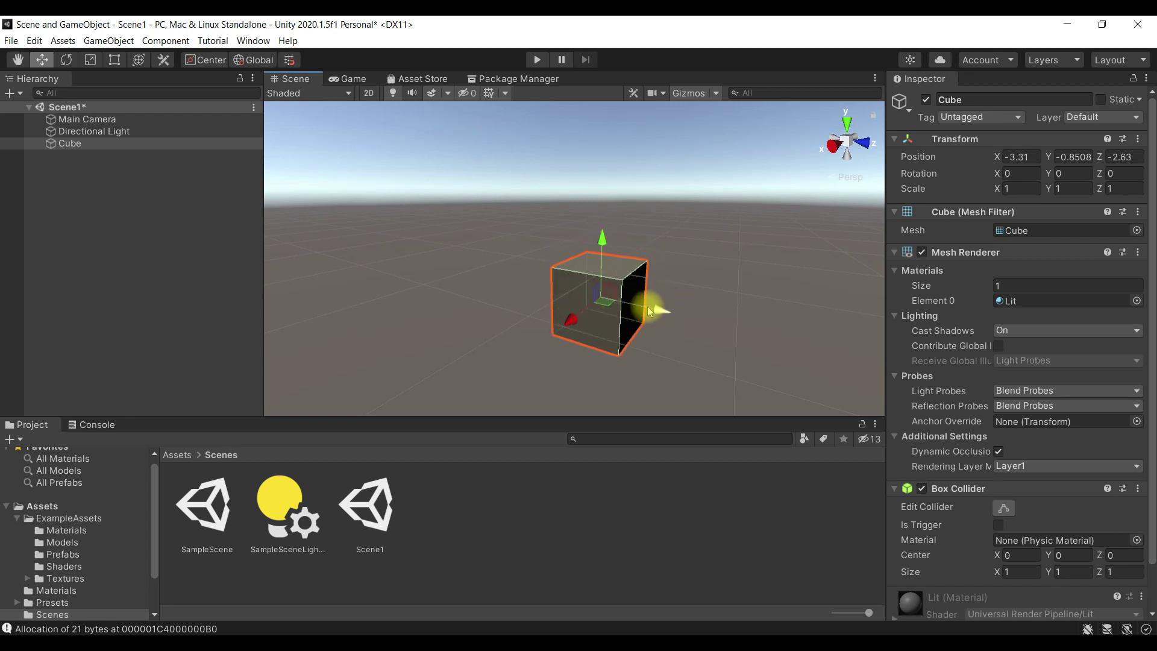
left_click_drag(653, 305, 599, 297)
left_click_drag(542, 240, 543, 217)
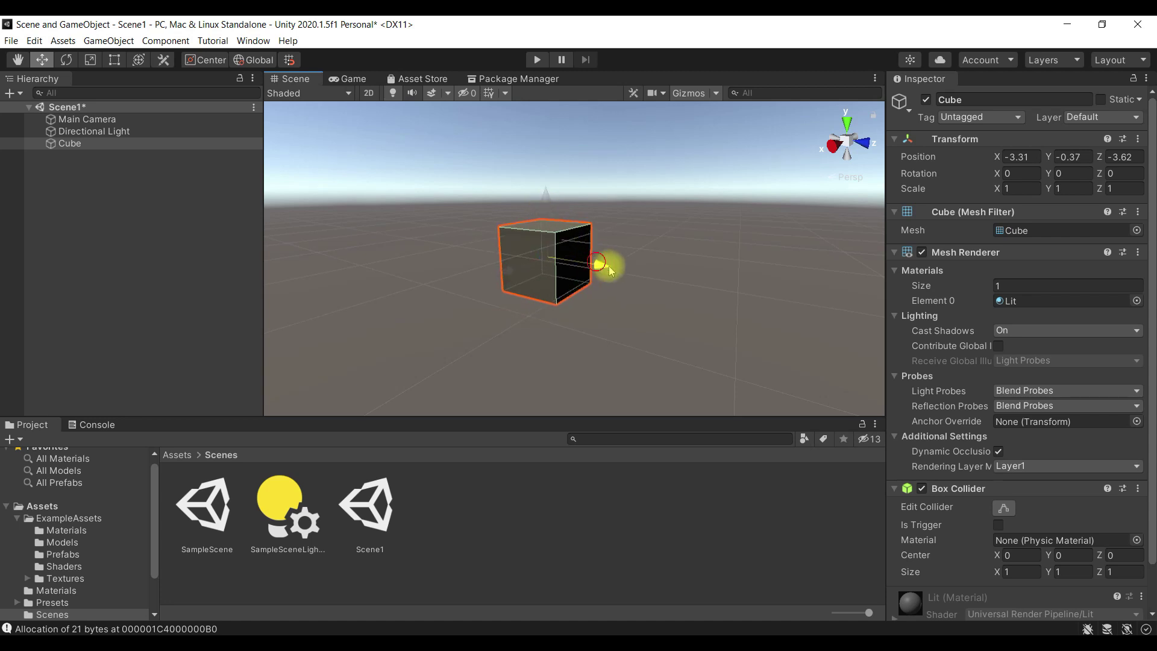
left_click_drag(609, 264, 533, 283)
left_click_drag(560, 201, 565, 221)
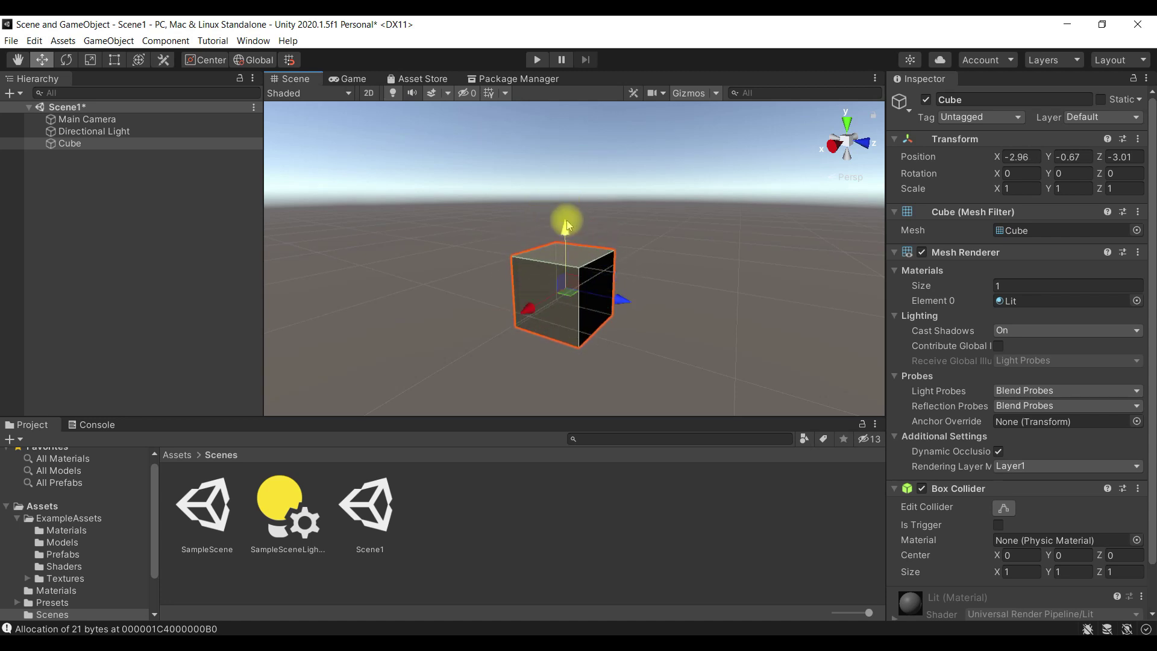
Step: Rotate the Cube about 12.3° around its vertical axis, undoing trial scale changes
key("e")
left_click_drag(594, 314, 619, 301)
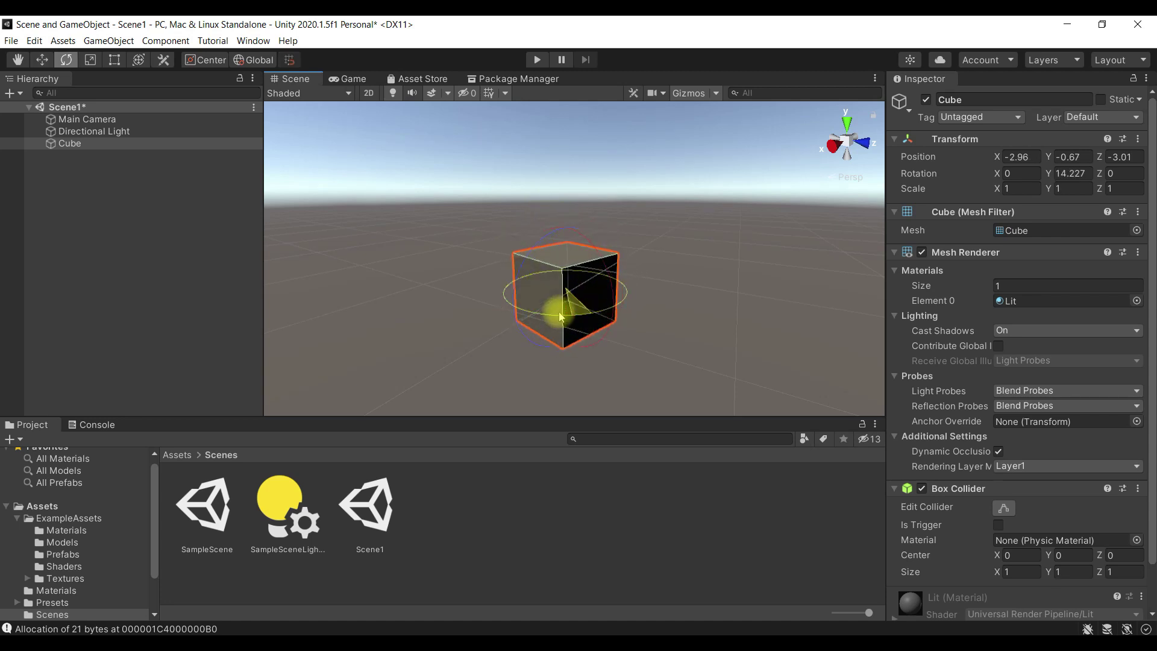
mouse_move(613, 291)
left_mouse_down()
mouse_move(617, 265)
mouse_move(637, 271)
mouse_move(601, 295)
mouse_move(634, 297)
left_mouse_up()
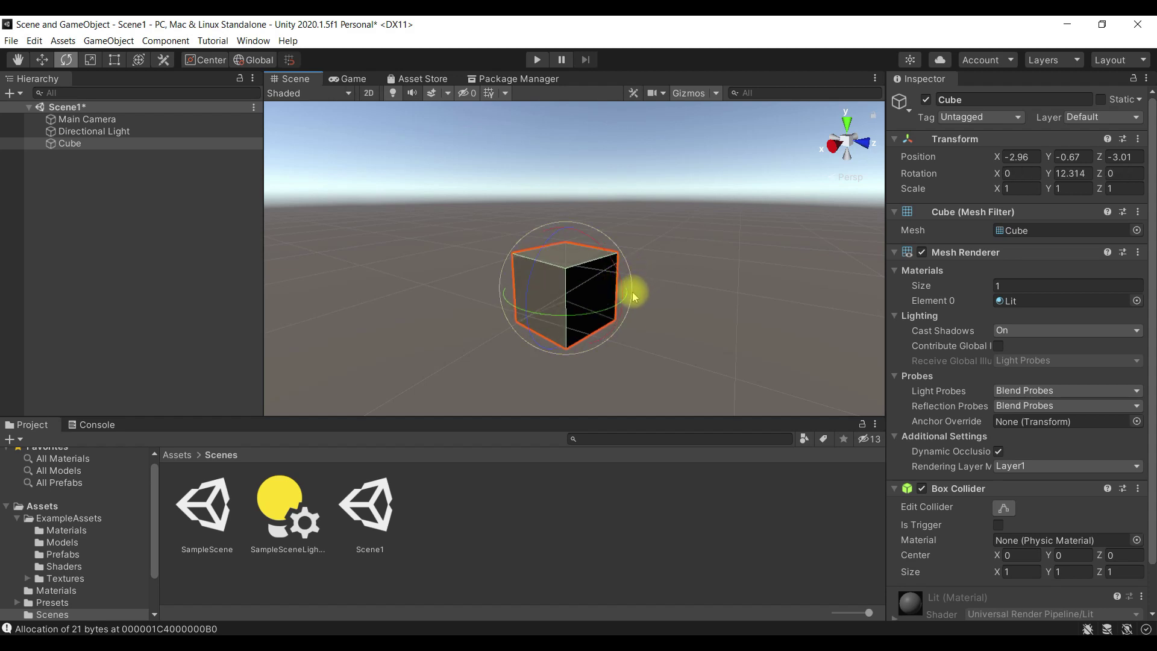
key("r")
mouse_move(565, 288)
left_mouse_down()
mouse_move(623, 325)
mouse_move(568, 303)
left_mouse_up()
key("t")
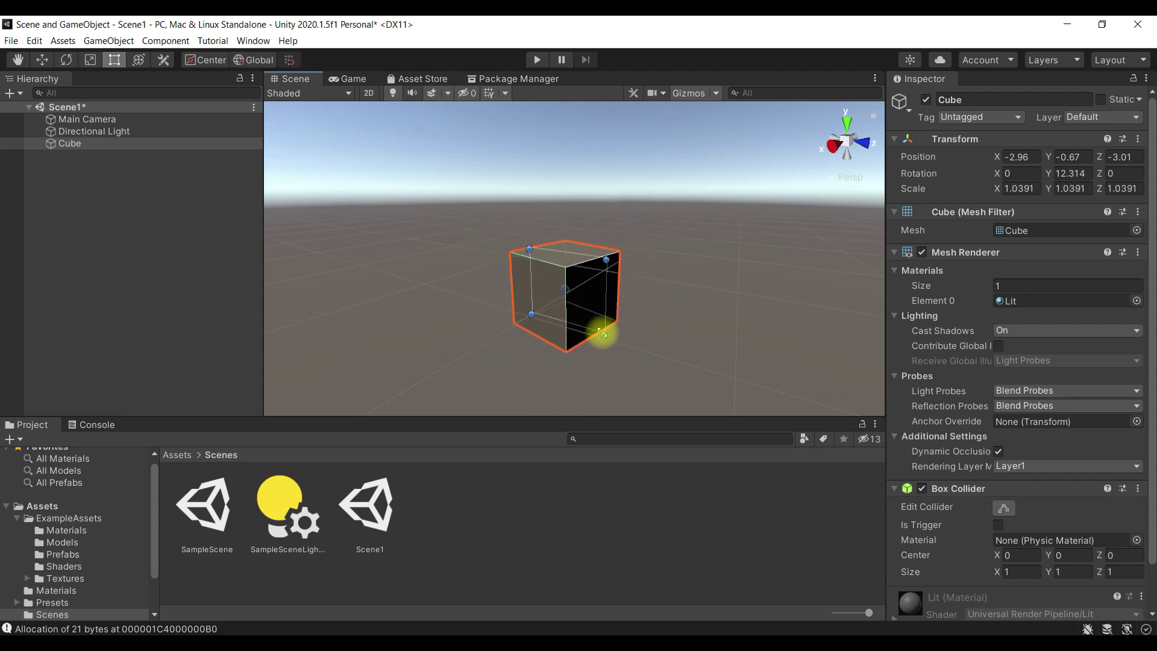
mouse_move(604, 334)
left_mouse_down()
mouse_move(785, 319)
mouse_move(644, 321)
left_mouse_up()
key("ctrl+z")
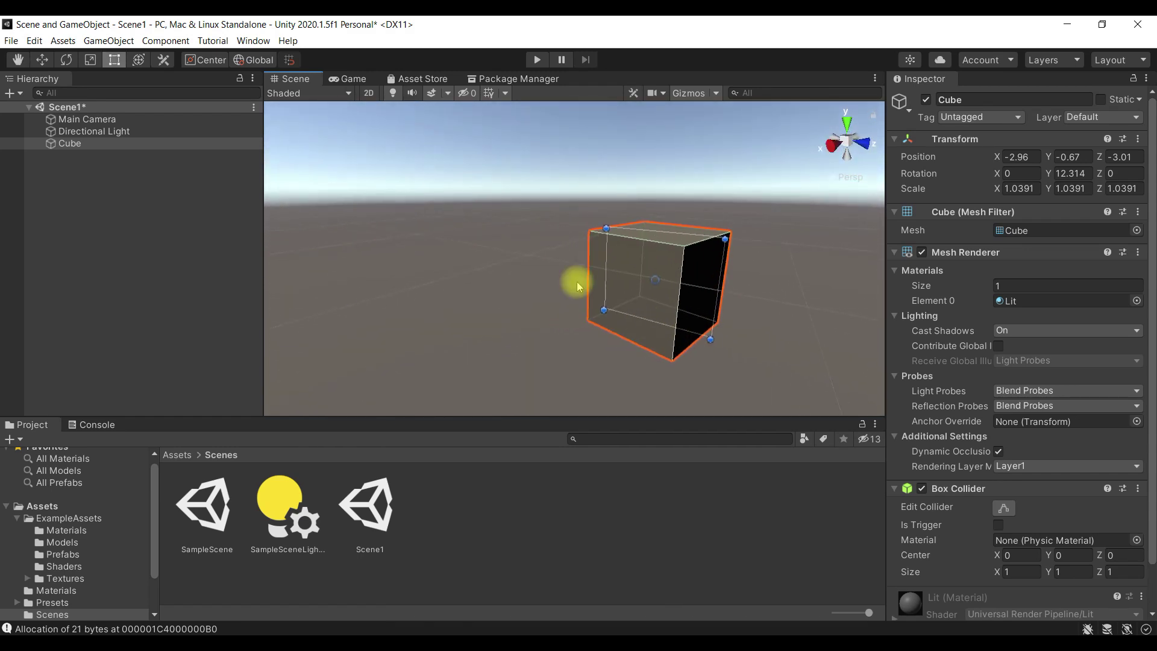
key("r")
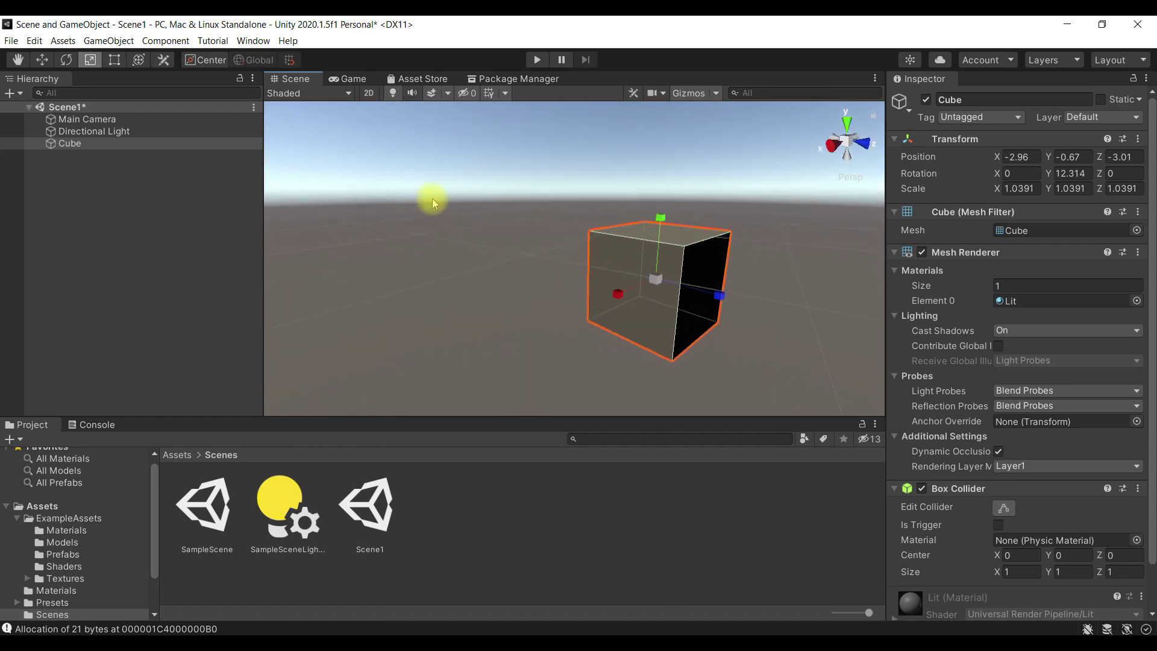
key("y")
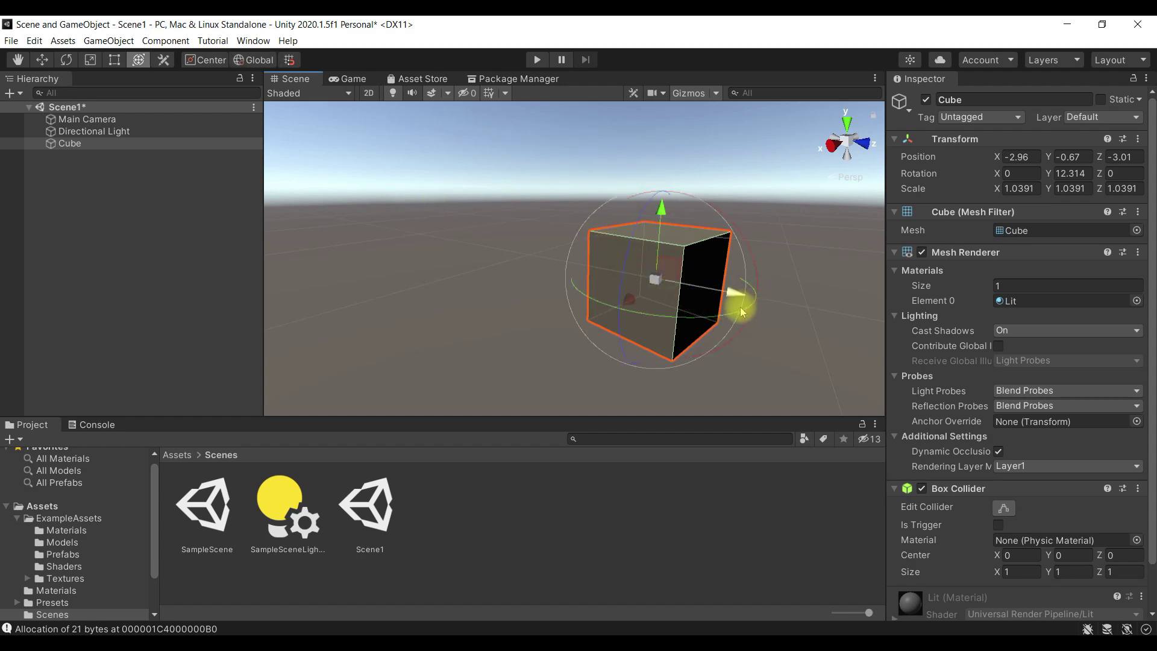
key("alt")
left_click_drag(767, 332, 712, 339, "alt")
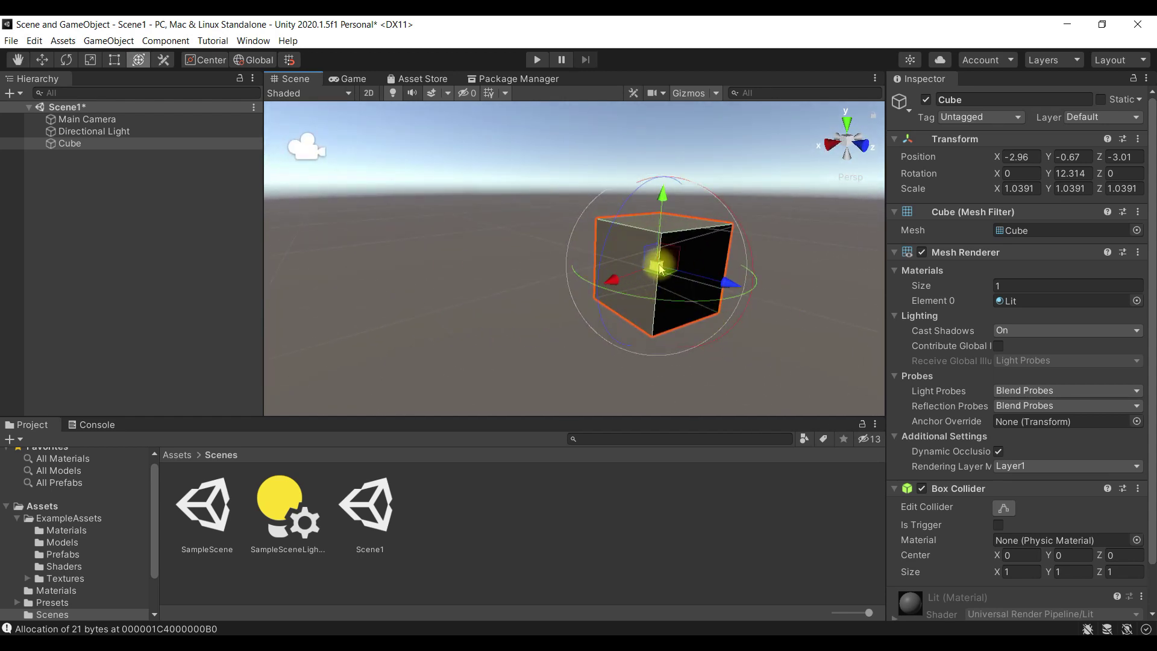
Step: Stretch the Cube to about 6.68 along X and flatten Z to about 0.21
left_click(164, 61)
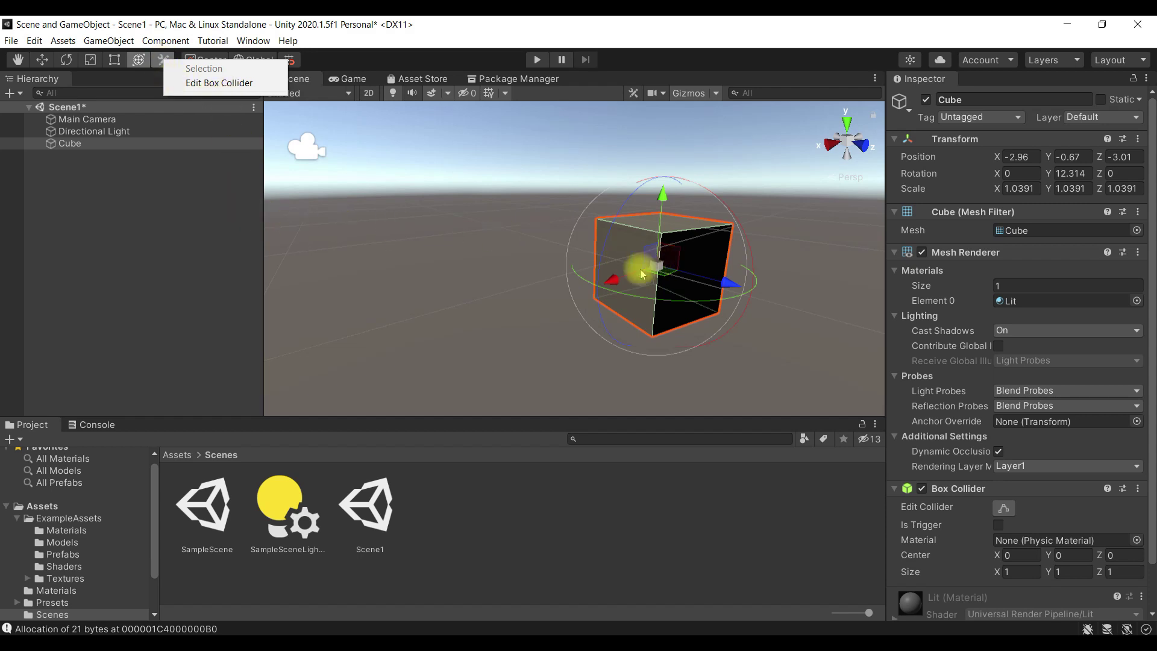
left_click(574, 291)
left_click_drag(639, 313, 288, 356, "alt")
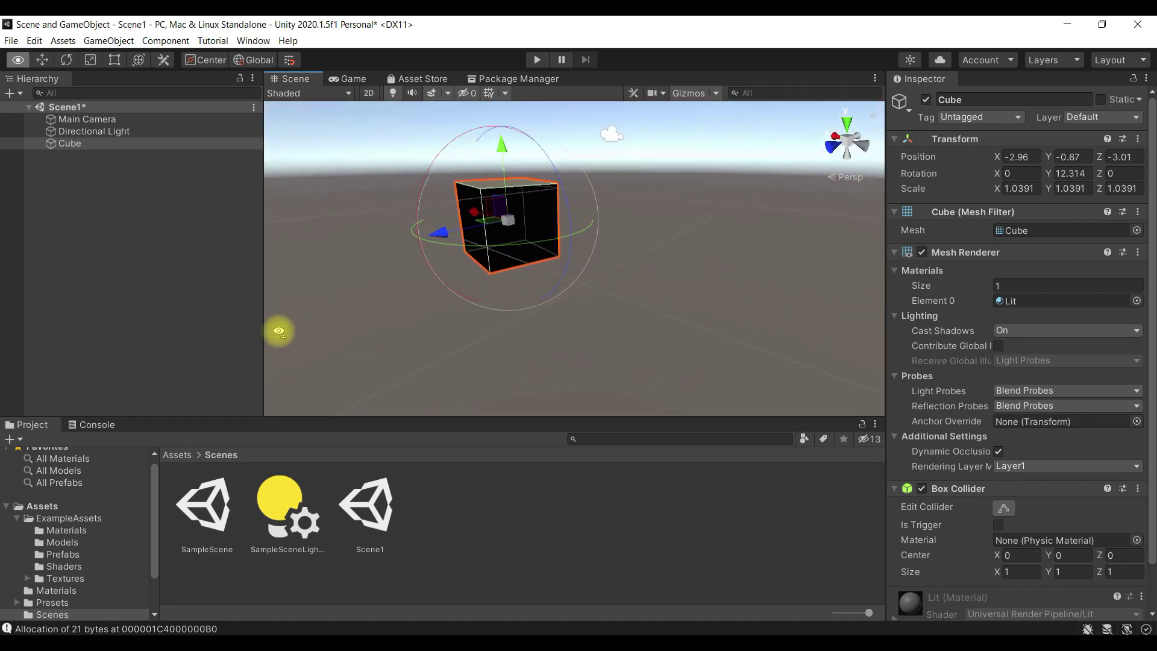
left_click_drag(287, 356, 224, 368, "alt")
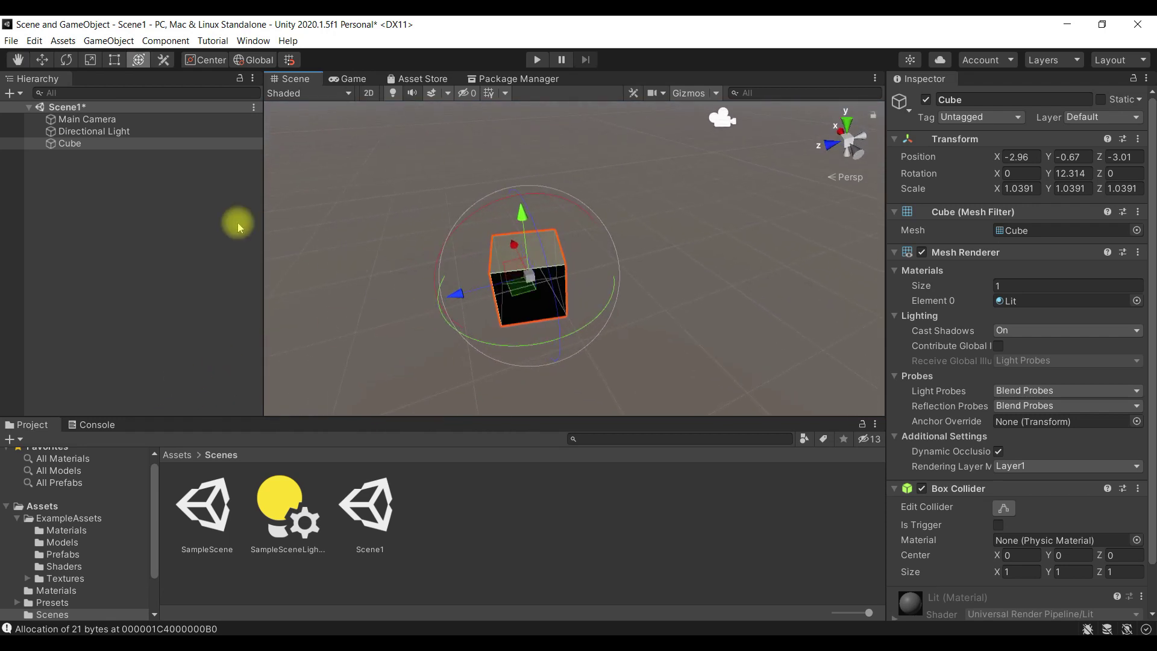
left_click_drag(508, 291, 699, 244, "alt")
key("e")
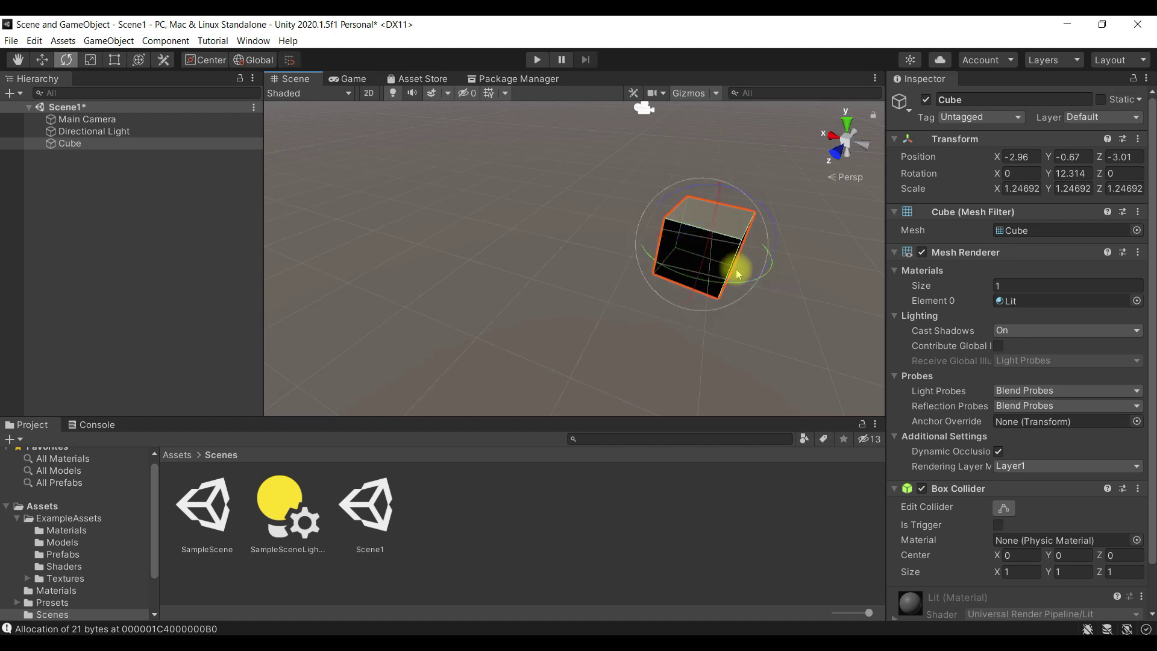
key("r")
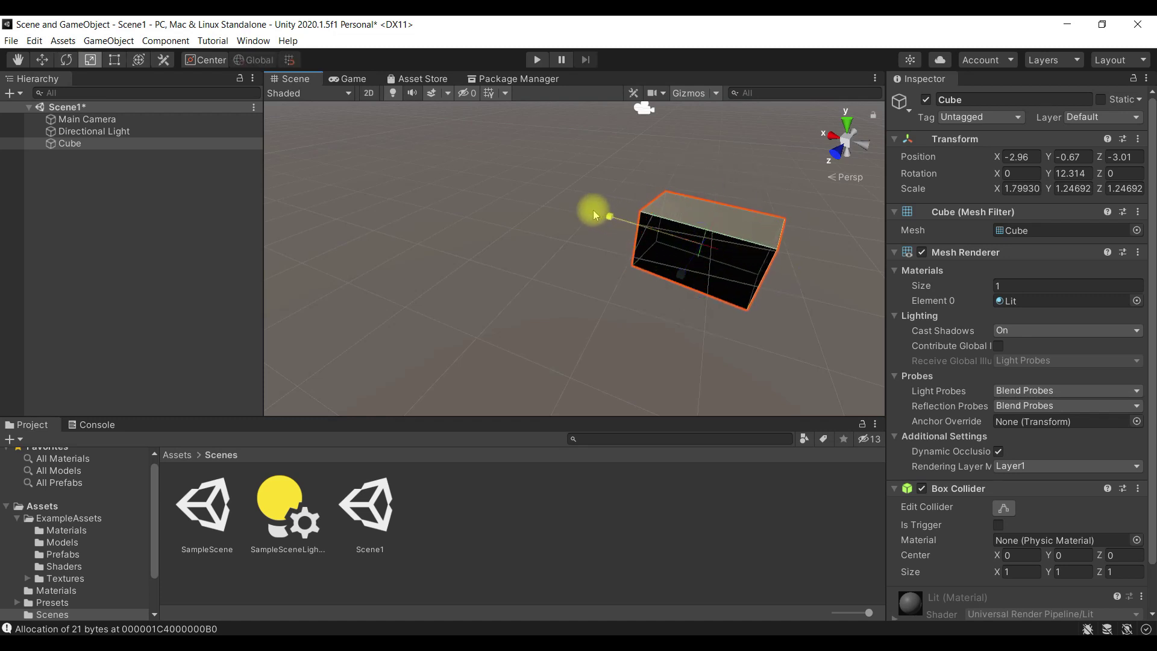
left_click_drag(644, 229, 454, 206)
middle_click_drag(693, 241, 491, 245)
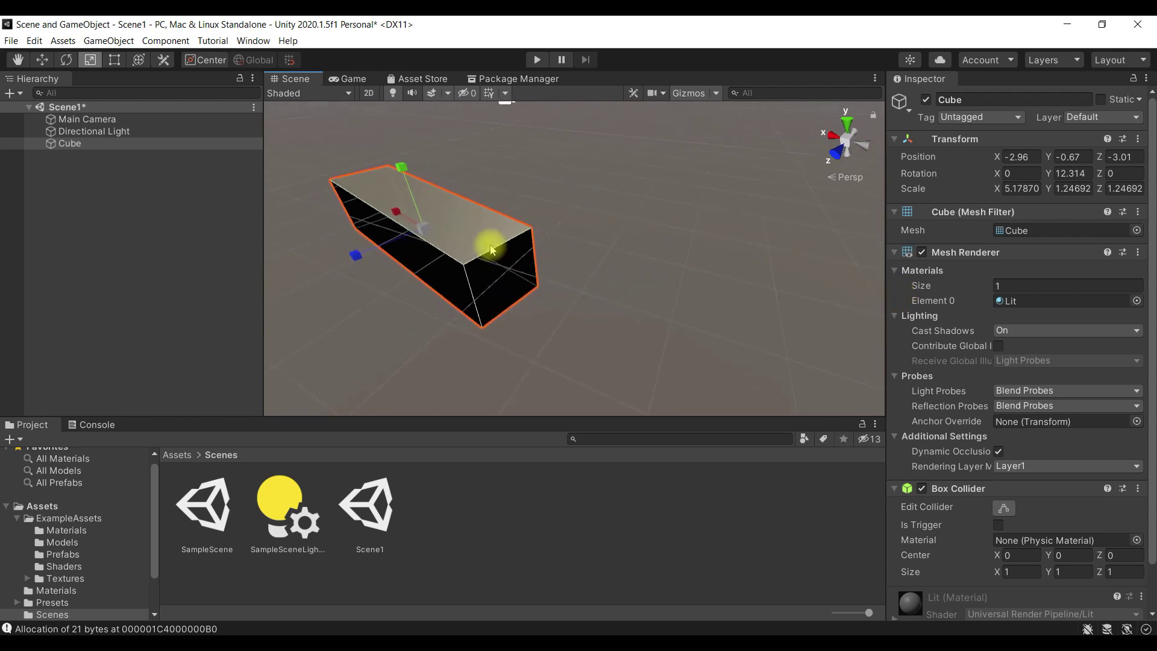
mouse_move(387, 235)
left_mouse_down("alt")
mouse_move(470, 279)
mouse_move(573, 279)
mouse_move(480, 237)
left_mouse_up("alt")
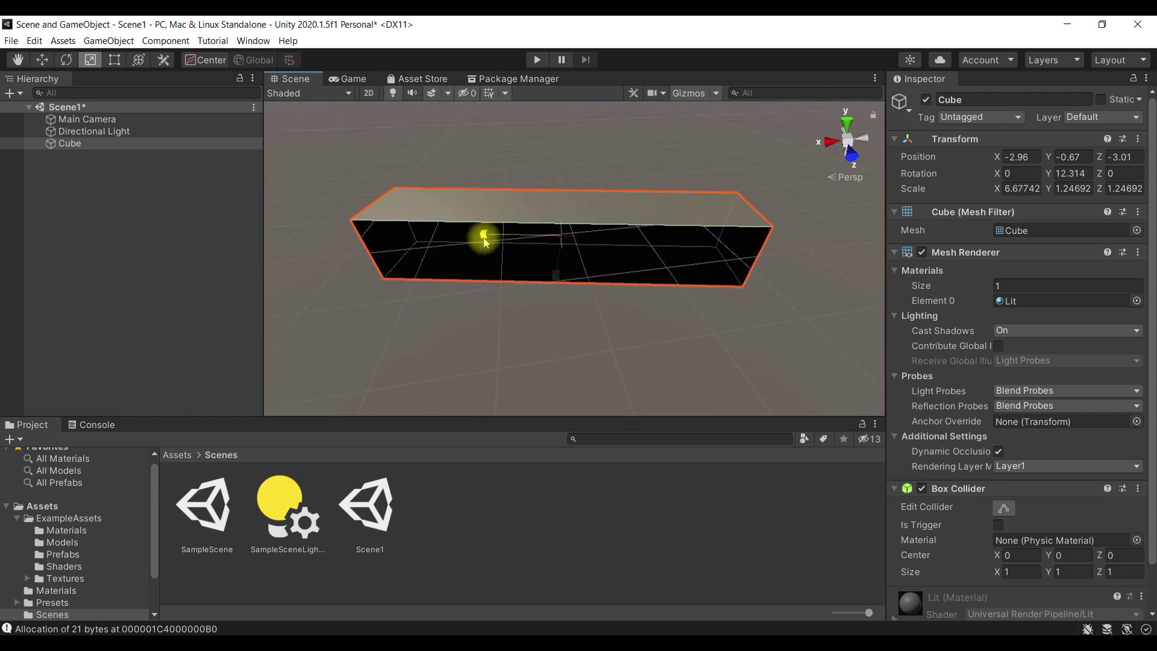
mouse_move(557, 272)
left_mouse_down()
mouse_move(562, 248)
mouse_move(382, 248)
mouse_move(465, 207)
mouse_move(594, 238)
mouse_move(511, 214)
left_mouse_up()
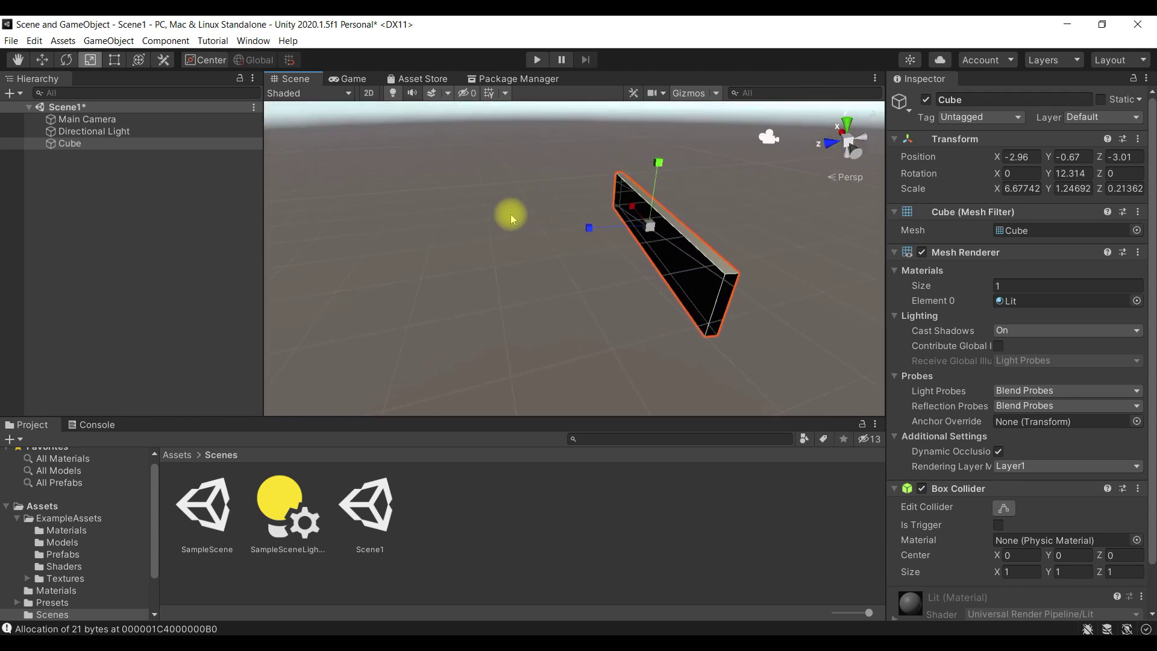
right_click(156, 205)
Step: Add a Sphere scaled down to about 0.71, then duplicate the Cube wall as Cube (1)
left_click(126, 175)
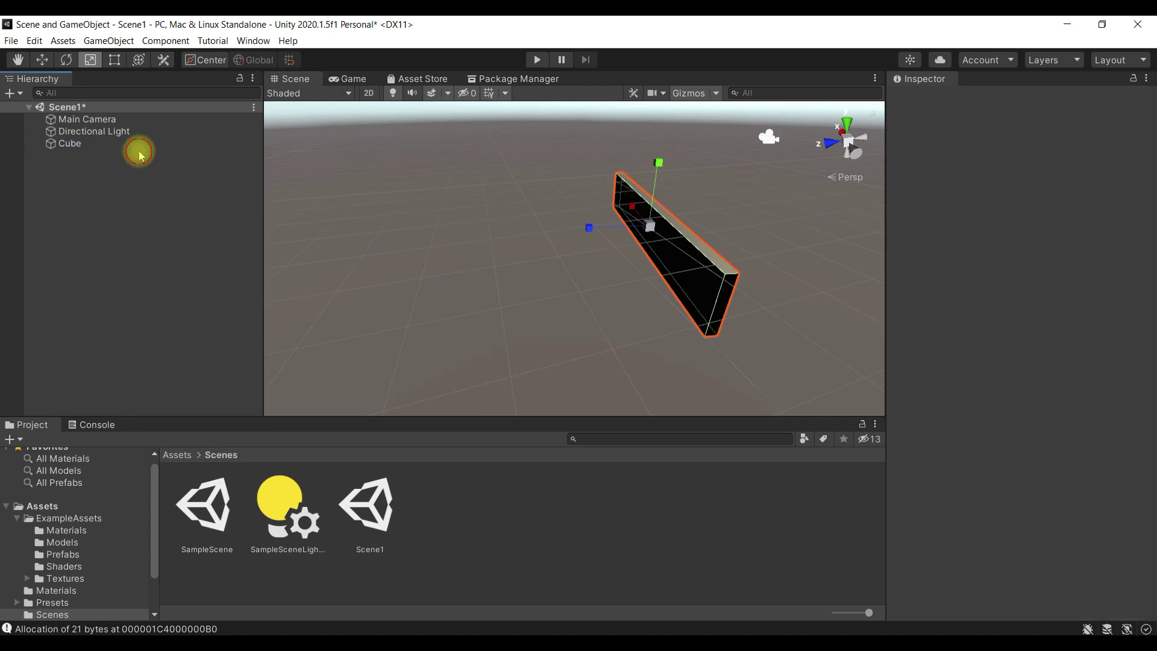
left_click(139, 149)
right_click(136, 210)
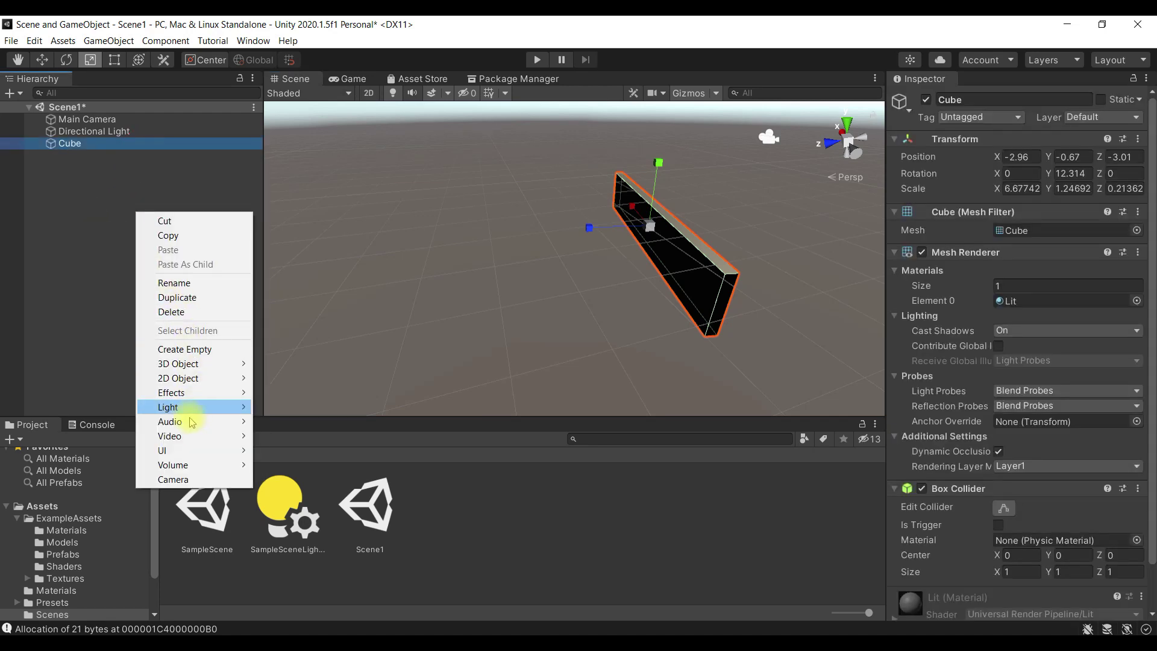
mouse_move(231, 370)
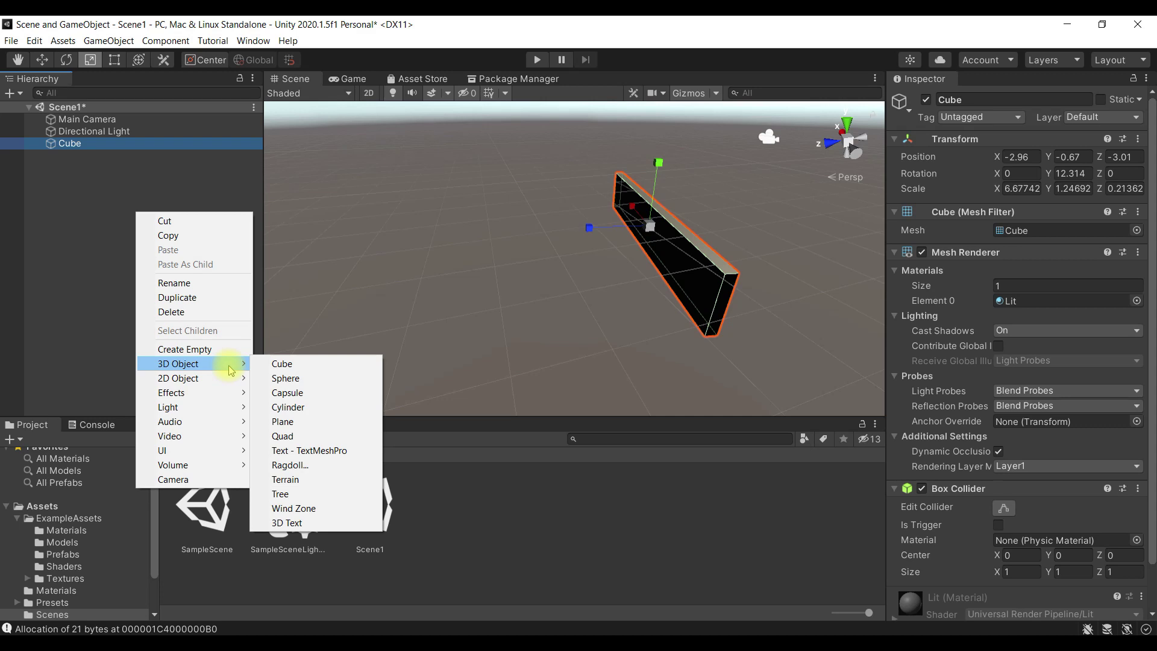
left_click(295, 380)
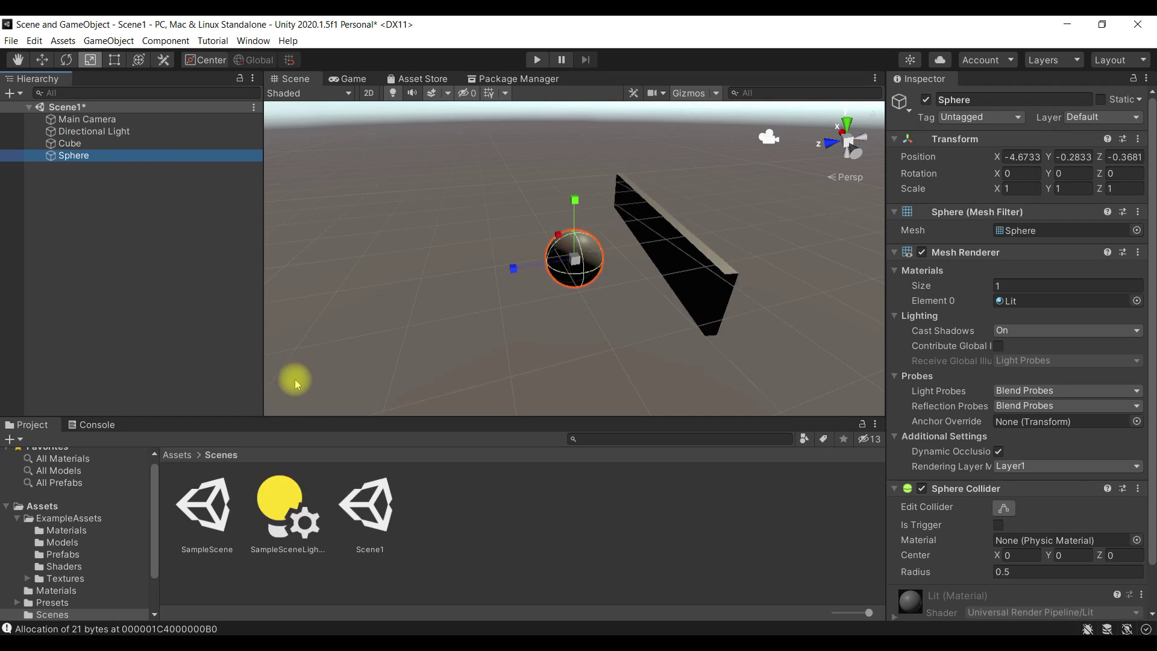
left_click_drag(675, 291, 420, 250, "alt")
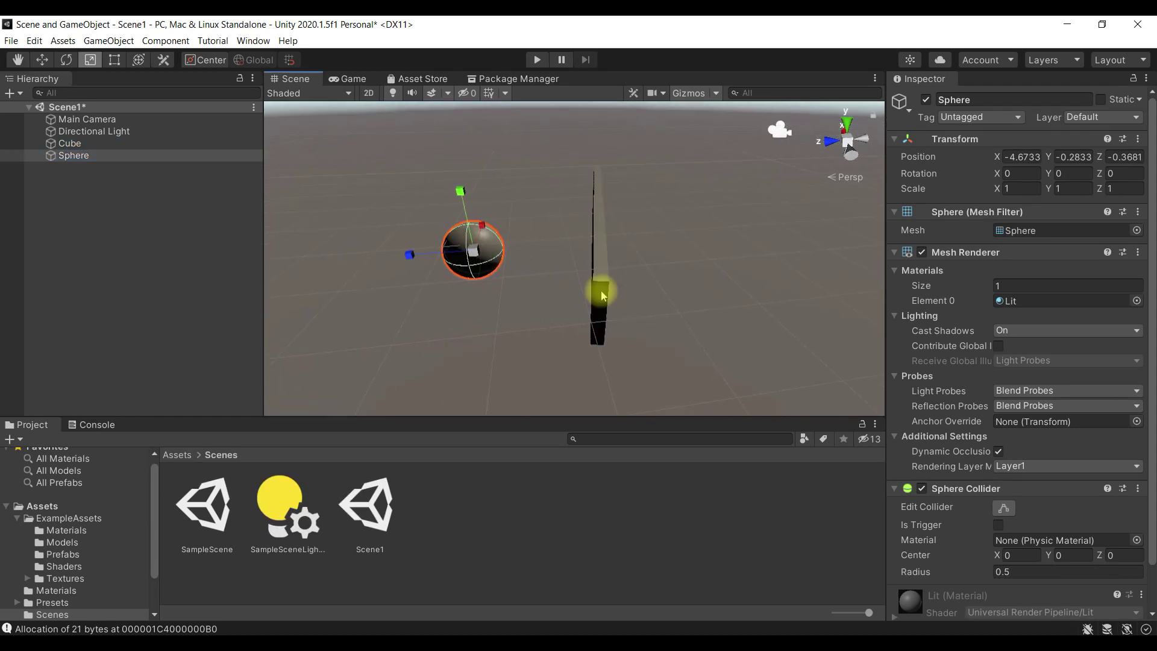
left_click_drag(482, 255, 482, 279)
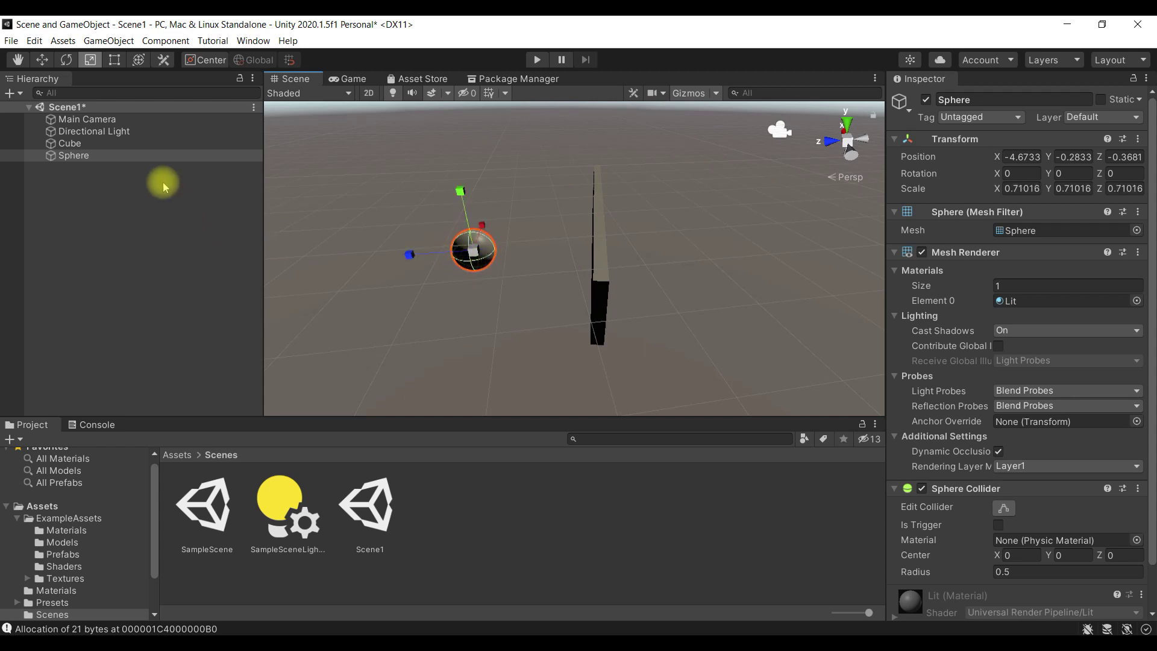
left_click(150, 144)
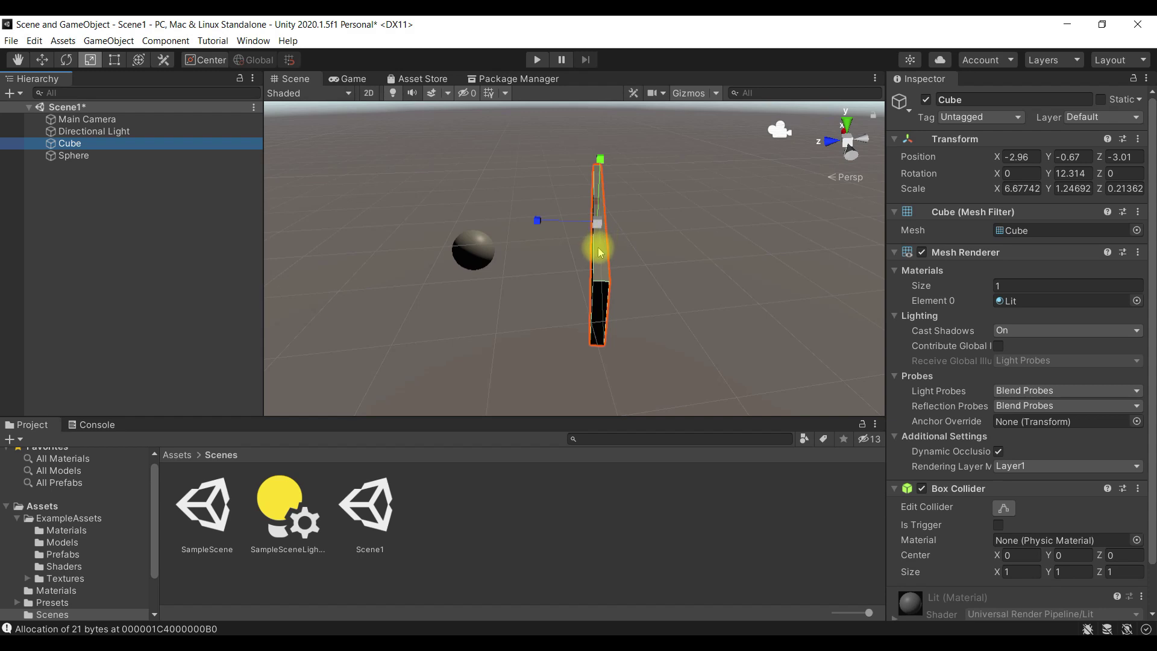
key("ctrl+d")
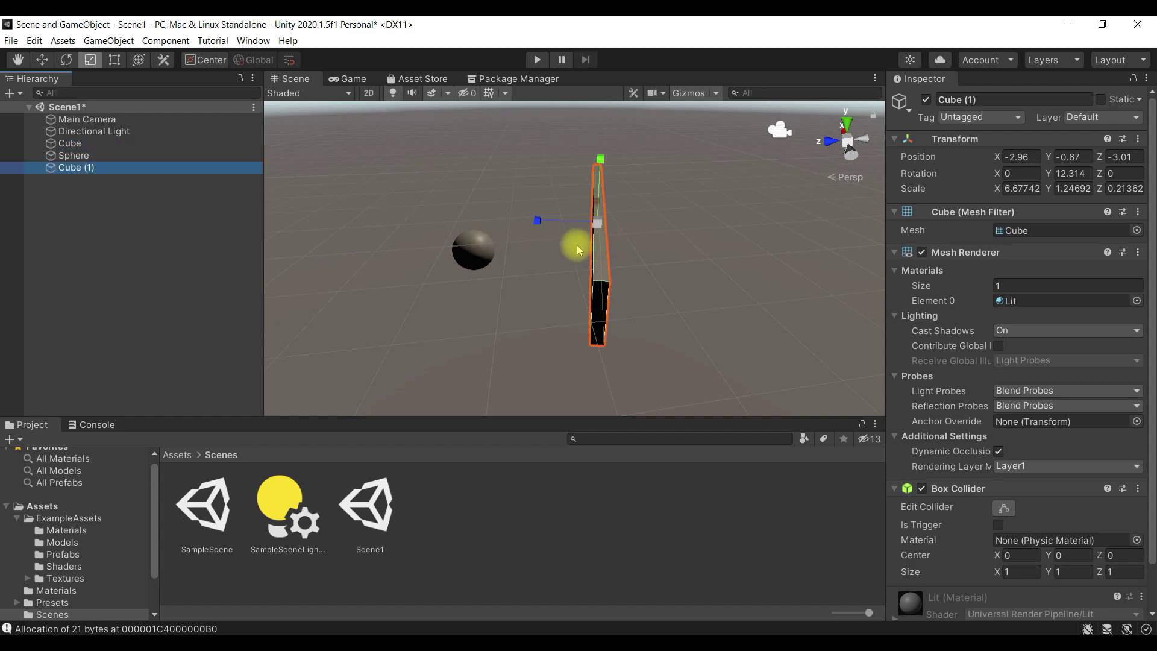
Step: Push the duplicate Cube (1) back to Z -7.11, then run a quick Play-mode test
key("w")
left_click_drag(537, 224, 660, 258)
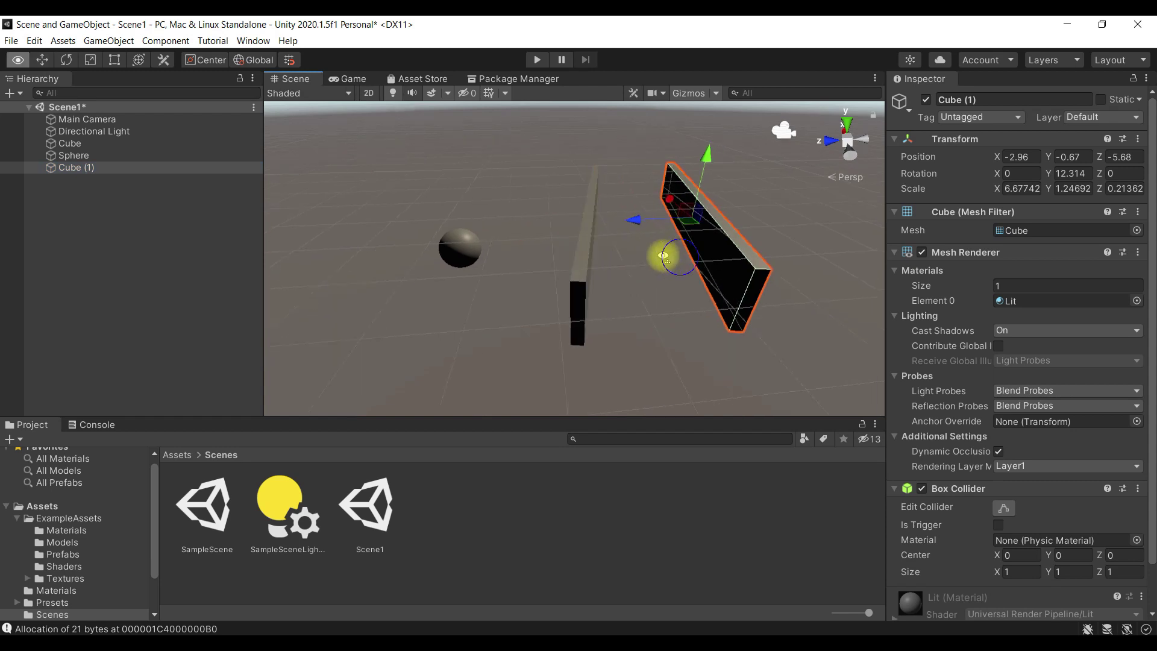
key("f")
mouse_move(498, 236)
left_mouse_down()
mouse_move(565, 301)
mouse_move(444, 290)
mouse_move(438, 276)
mouse_move(560, 263)
mouse_move(591, 295)
left_mouse_up()
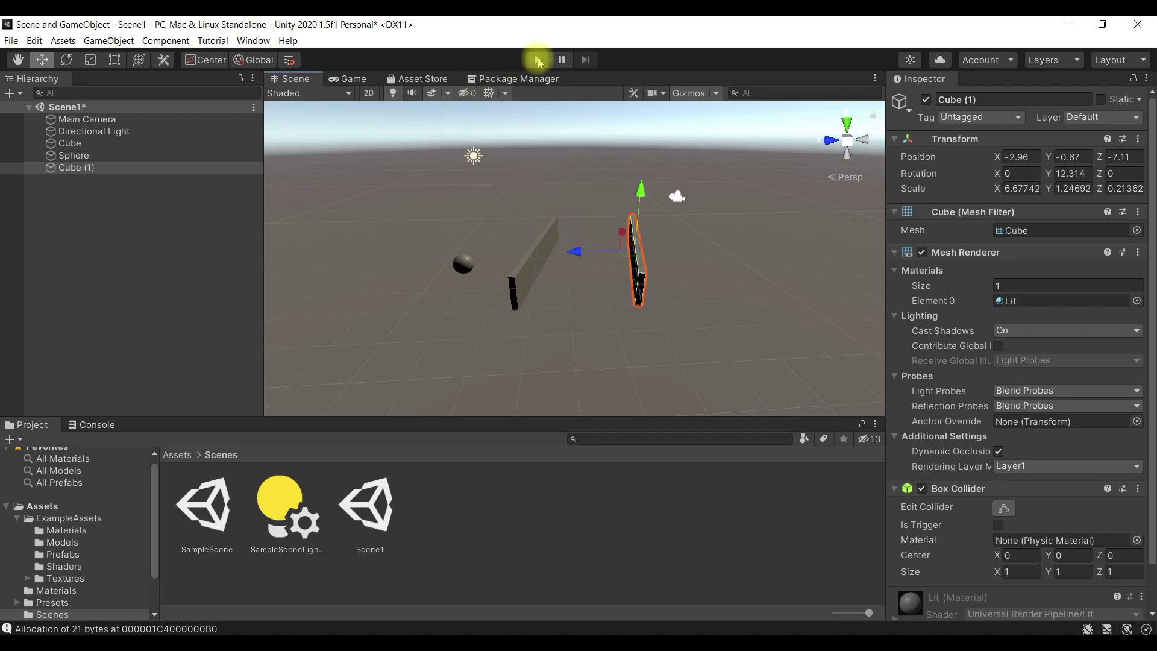
left_click(538, 61)
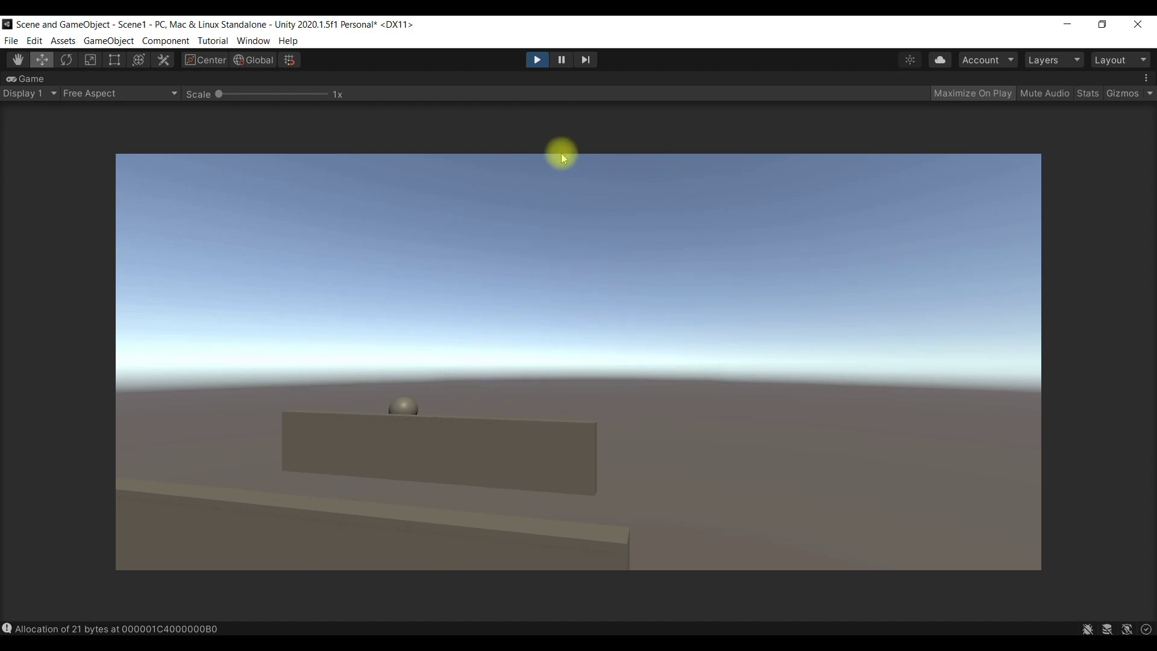
left_click(538, 59)
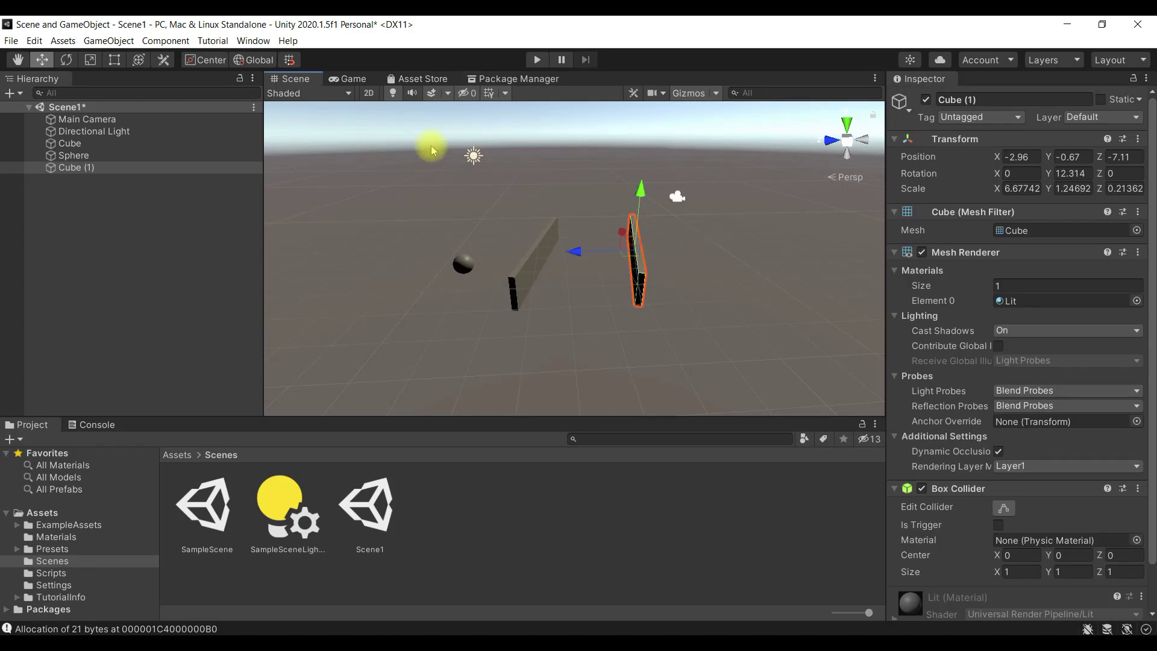
Step: Reposition the Main Camera and set its Y rotation to 180
double_click(154, 119)
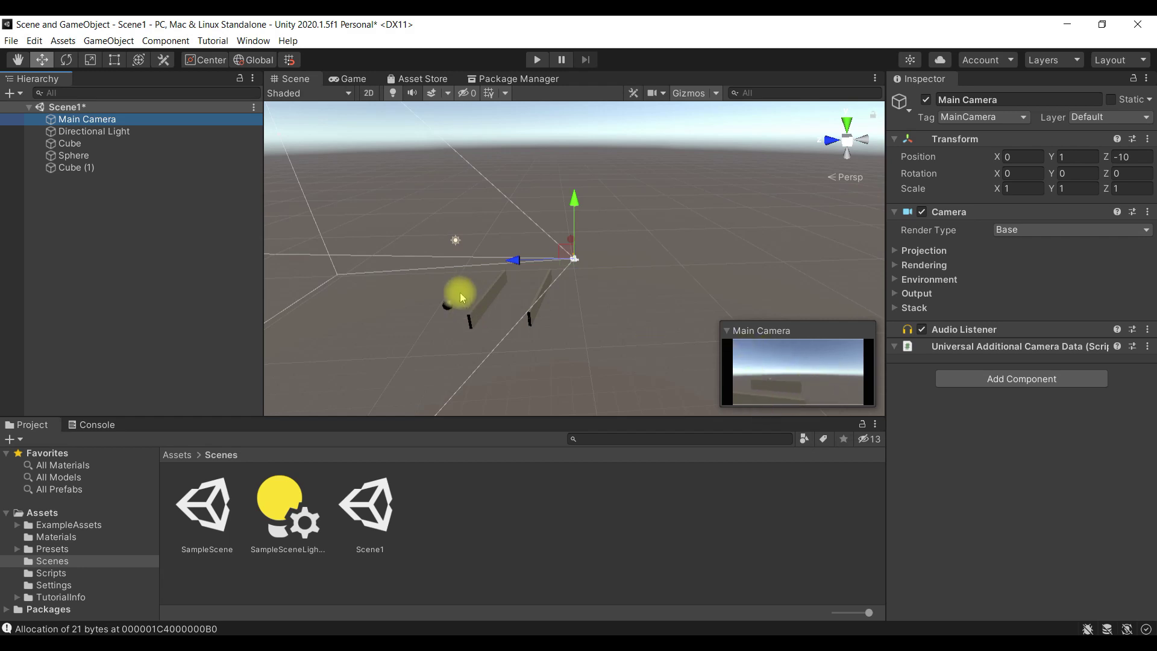
mouse_move(515, 266)
left_mouse_down()
mouse_move(632, 312)
mouse_move(413, 323)
left_mouse_up()
mouse_move(656, 255)
left_mouse_down()
mouse_move(620, 271)
mouse_move(717, 320)
left_mouse_up()
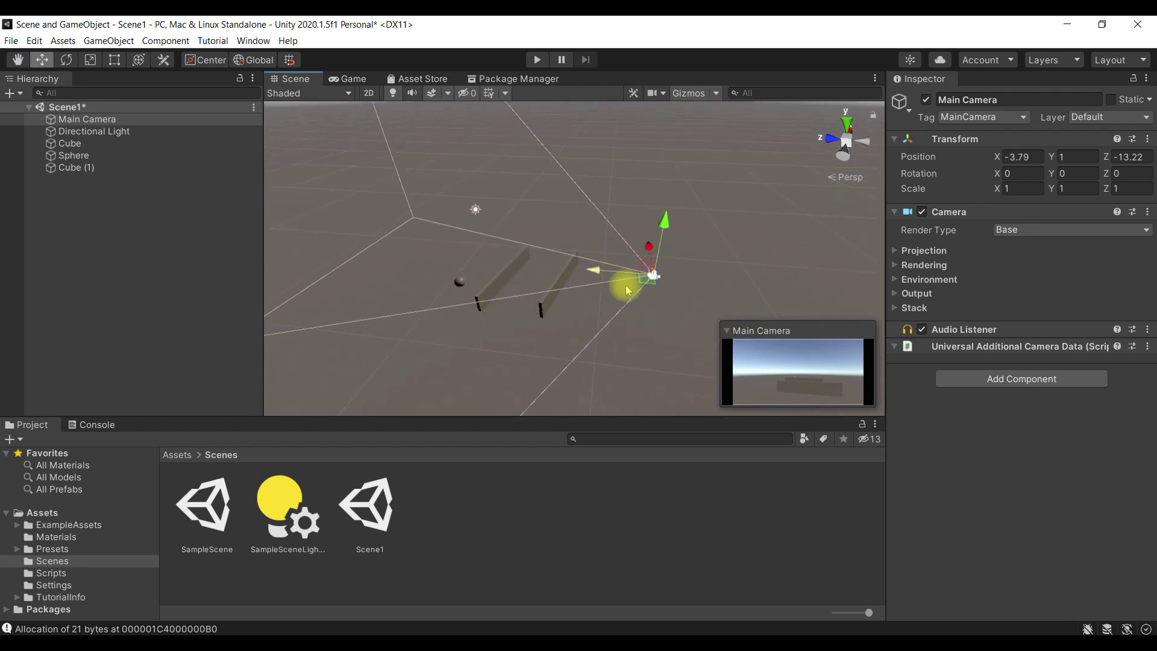
mouse_move(595, 270)
left_mouse_down()
mouse_move(356, 286)
mouse_move(643, 231)
left_mouse_up()
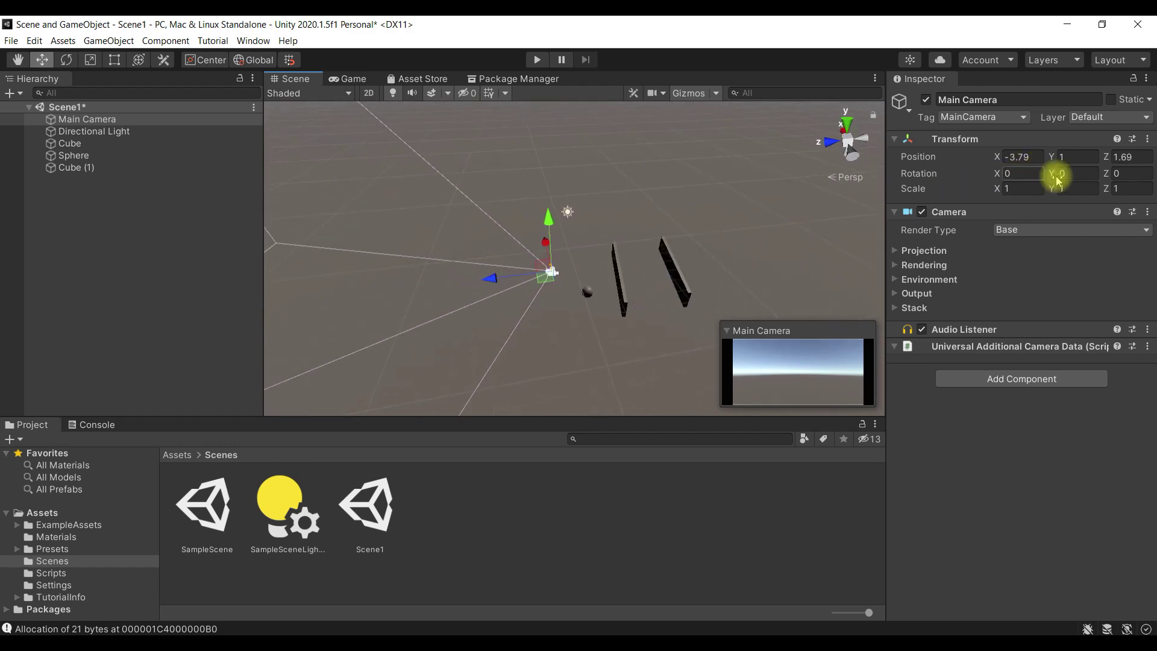
left_click(1084, 174)
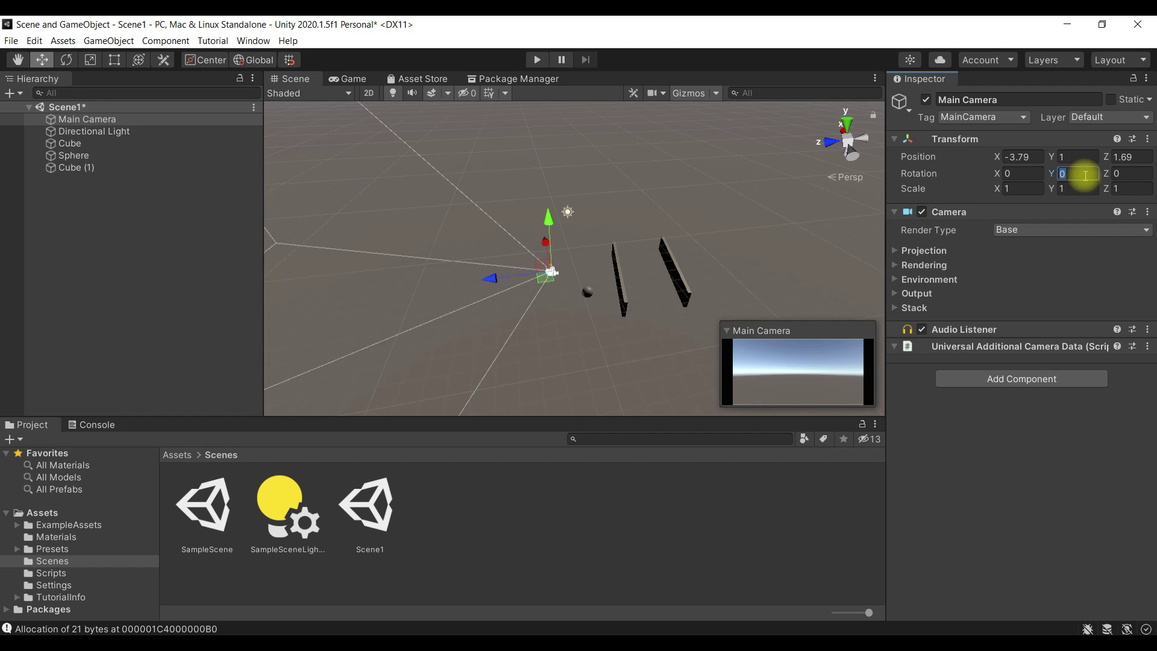
type("90")
key("BackSpace")
key("BackSpace")
type("180")
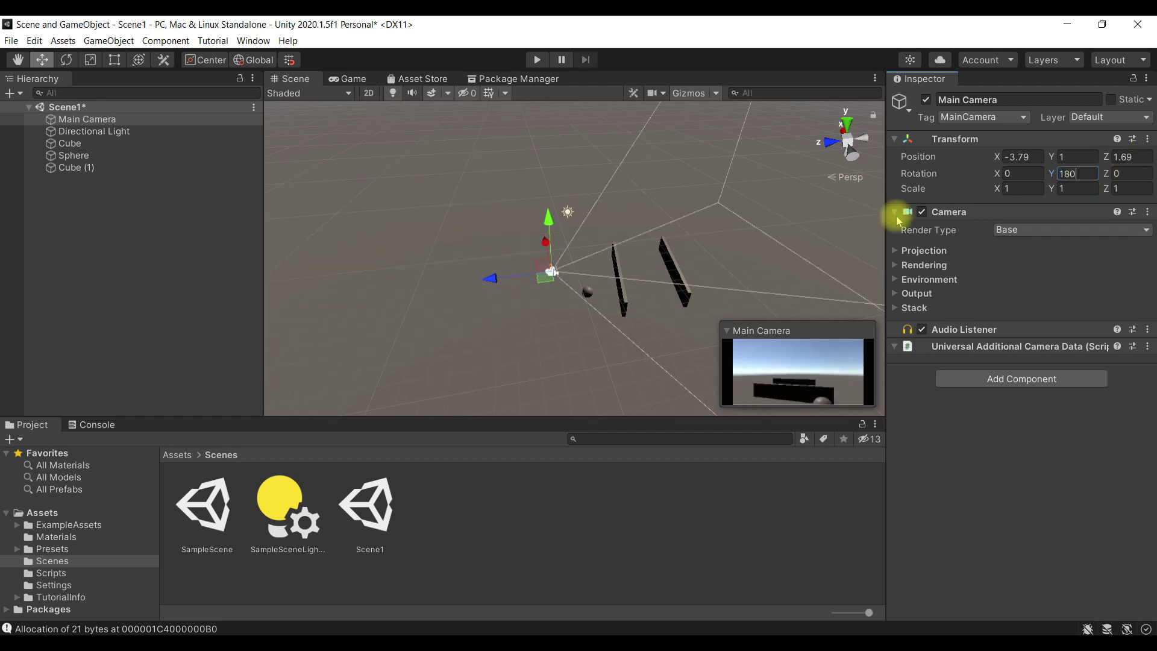
Step: Move the camera to Z 4.32 and Y 0.58, then select the Directional Light
left_click_drag(491, 284, 445, 287)
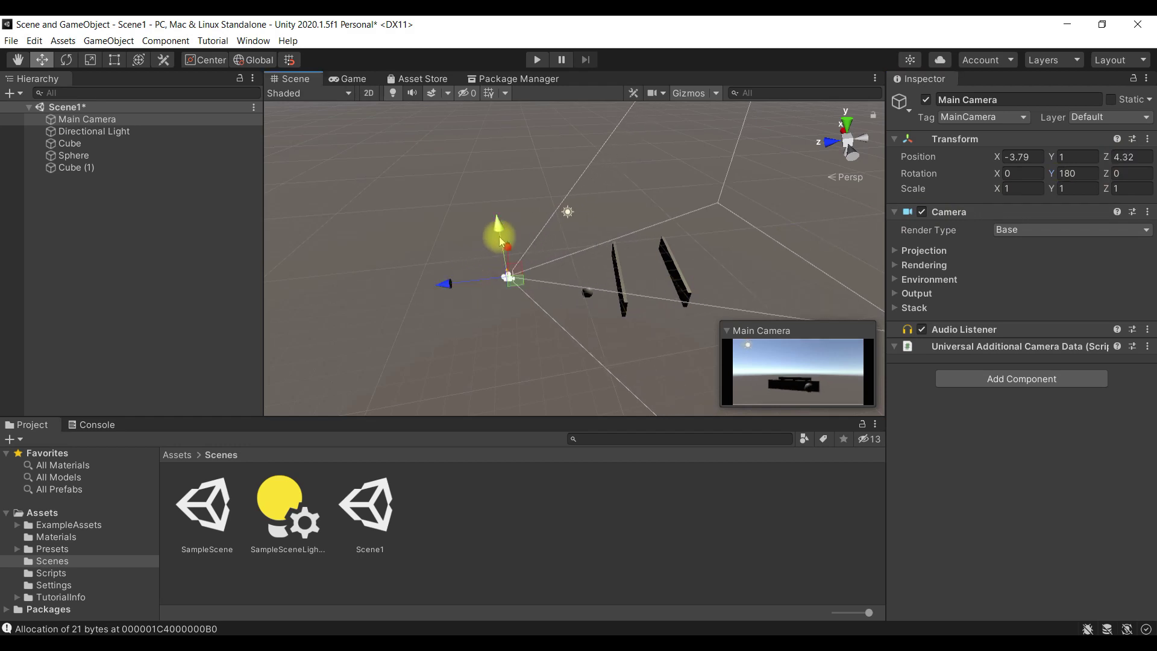
left_click_drag(503, 228, 509, 241)
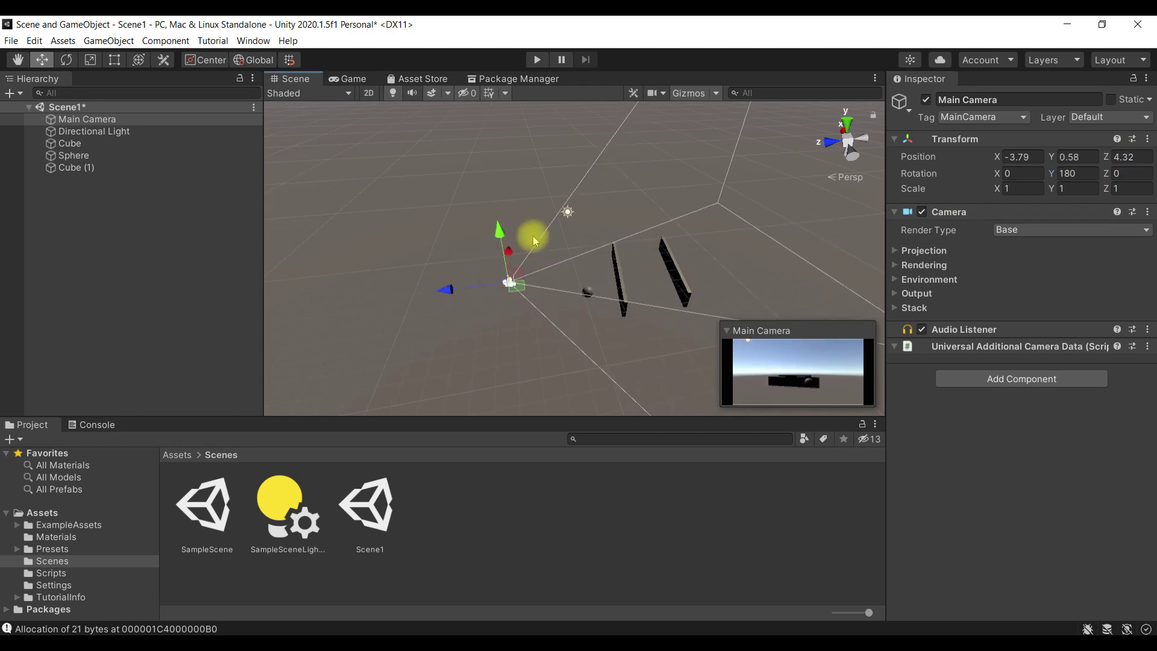
left_click(150, 120)
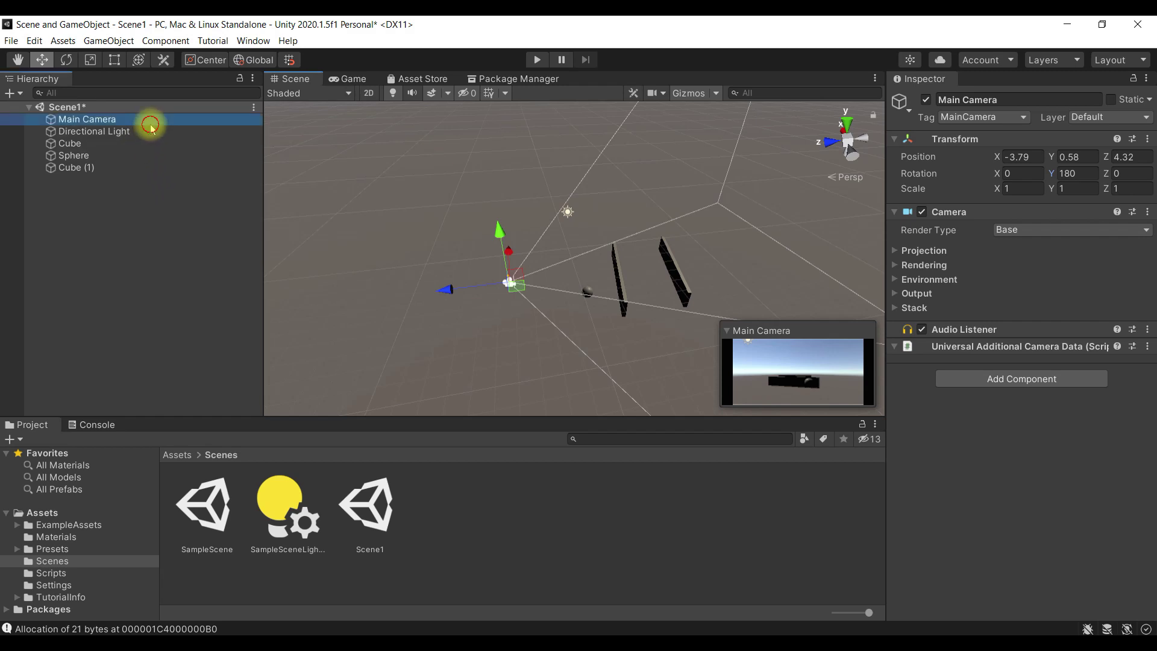
left_click(164, 133)
double_click(164, 139)
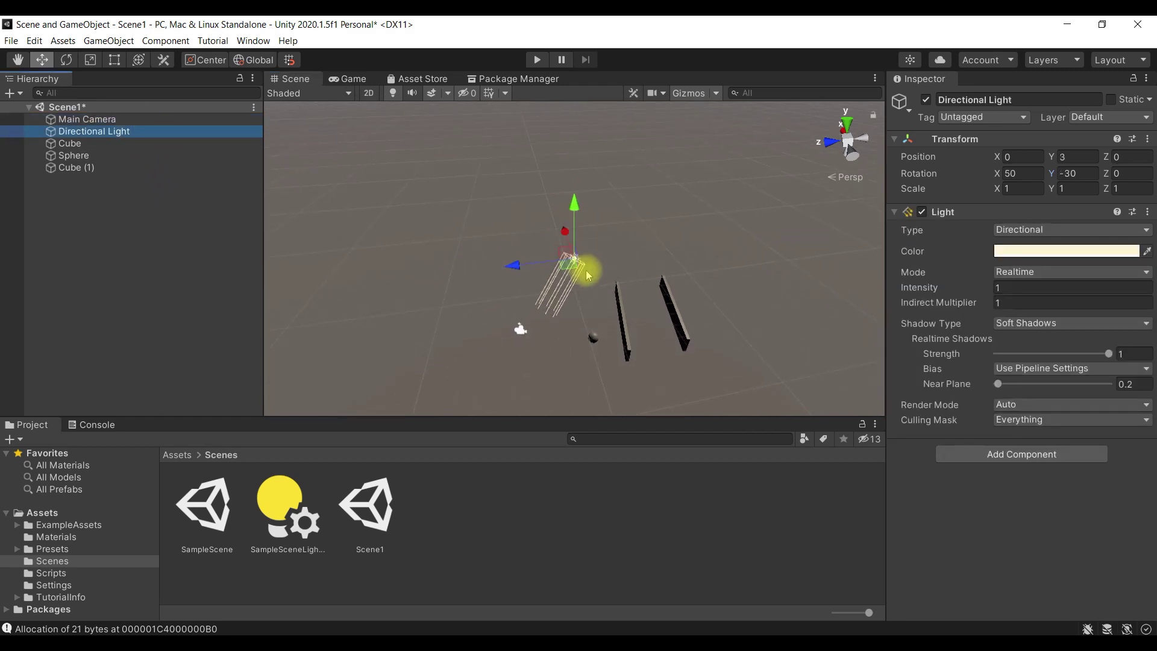
Step: Move the Directional Light to 0, -1.06, 3.52 and rotate it to about -160 on Y
mouse_move(515, 262)
left_mouse_down()
mouse_move(663, 272)
mouse_move(746, 345)
mouse_move(790, 250)
left_mouse_up()
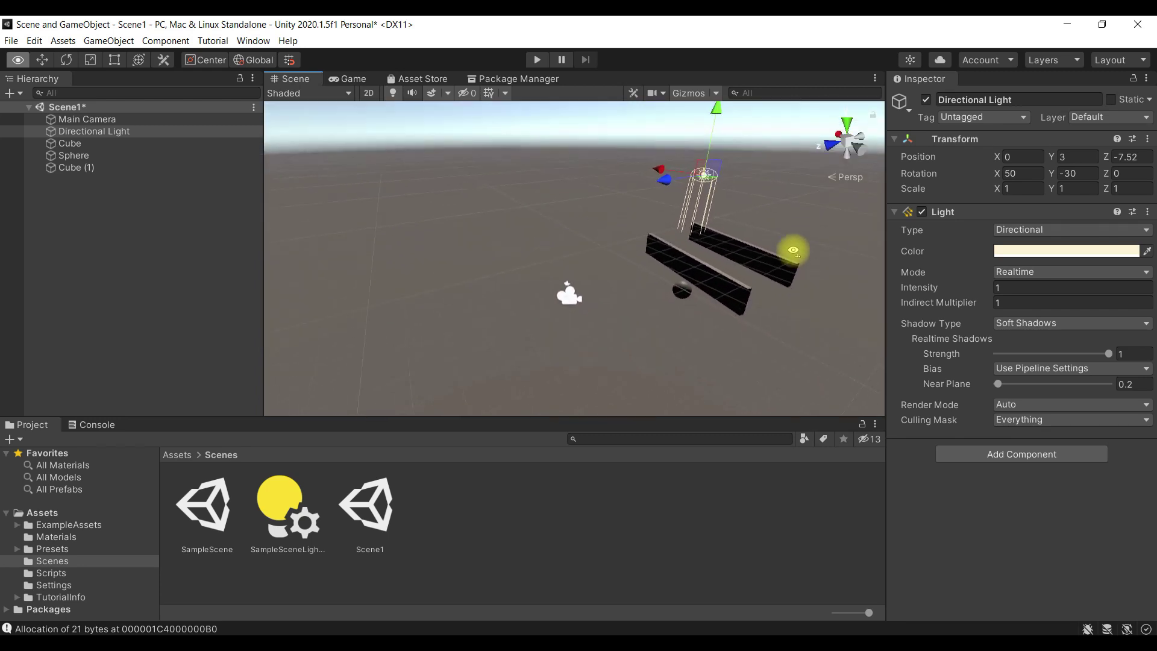
left_click_drag(661, 186, 663, 222)
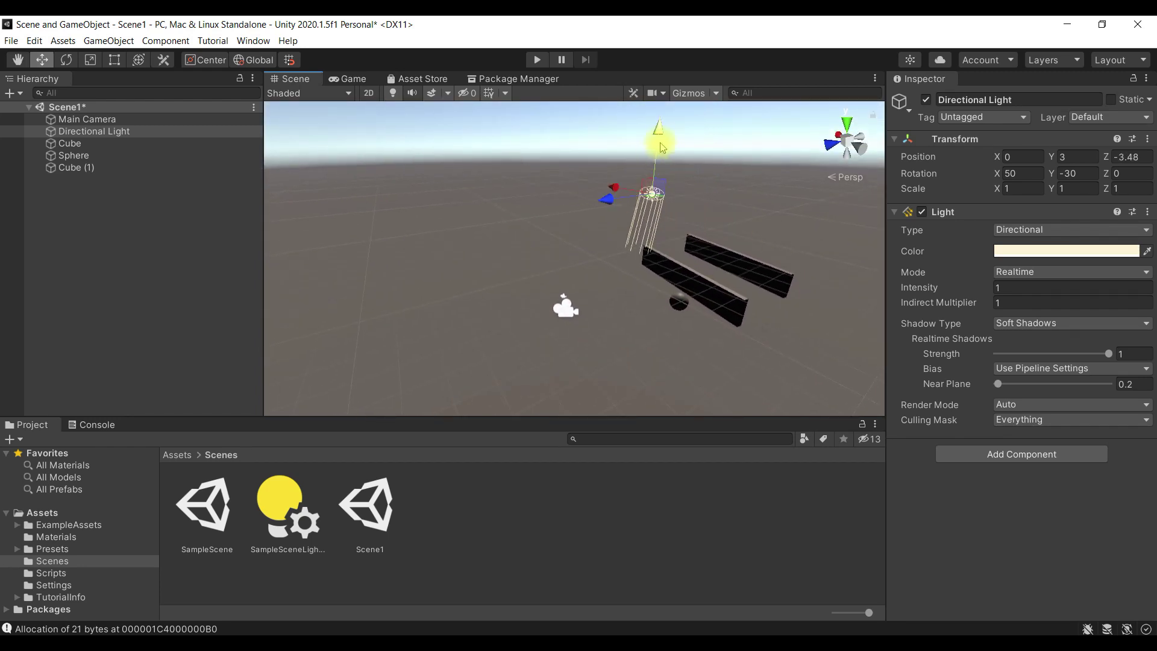
key("e")
left_click_drag(652, 293, 689, 234)
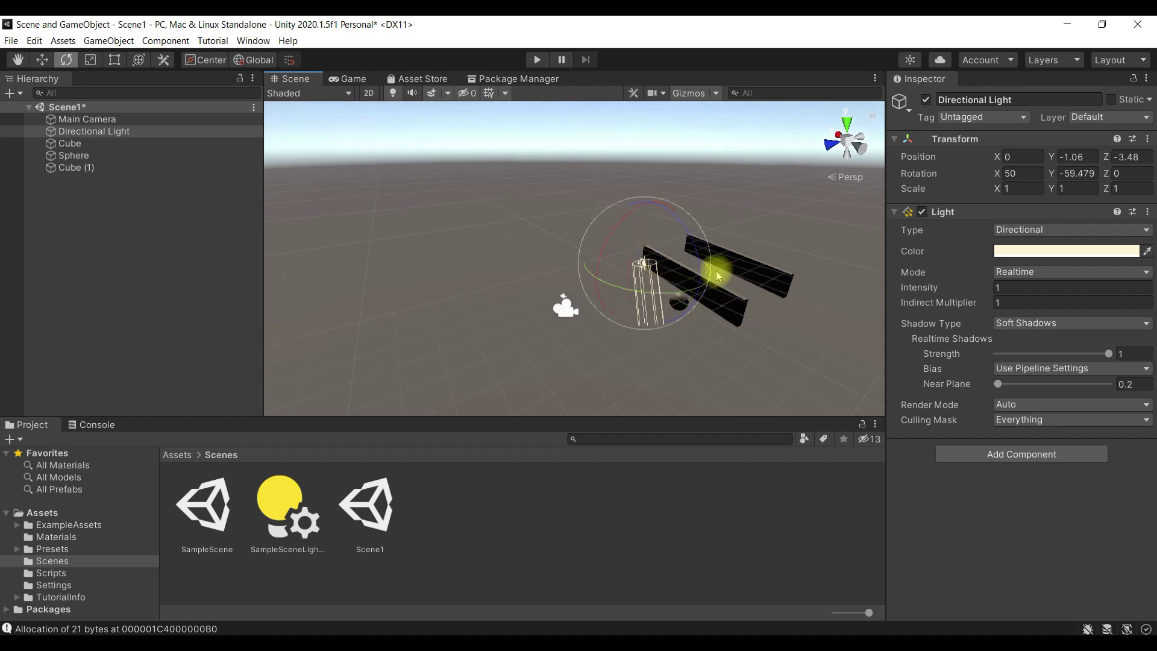
mouse_move(689, 234)
left_mouse_down()
mouse_move(640, 271)
mouse_move(562, 296)
mouse_move(619, 284)
left_mouse_up()
key("w")
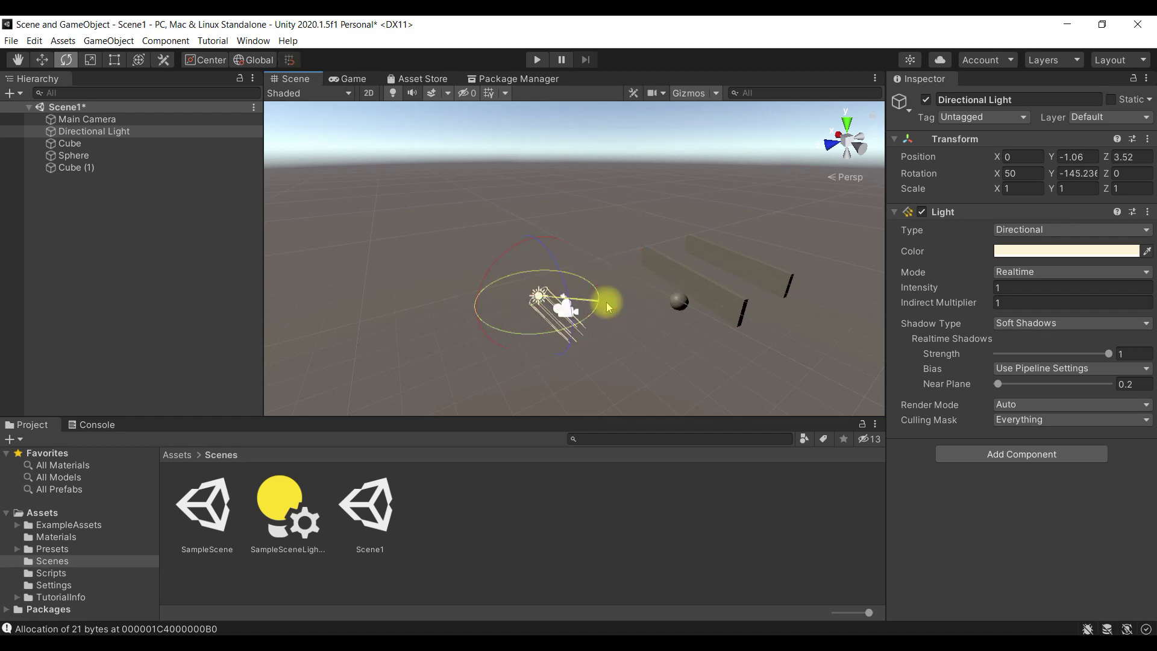
left_click_drag(623, 272, 632, 295)
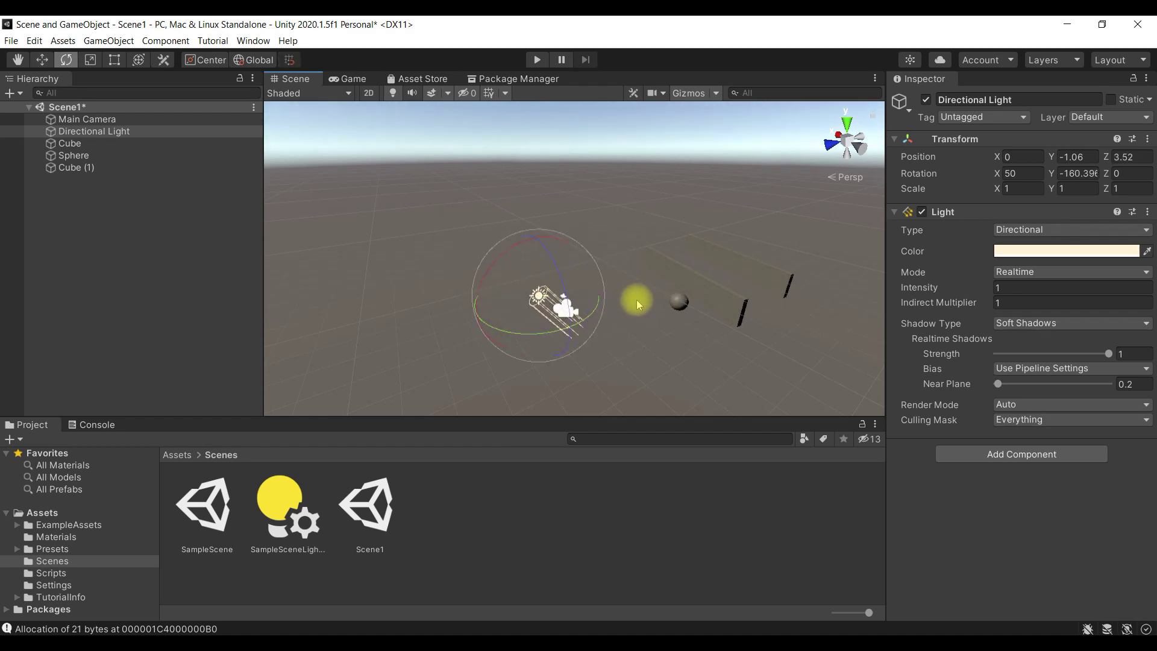
double_click(134, 119)
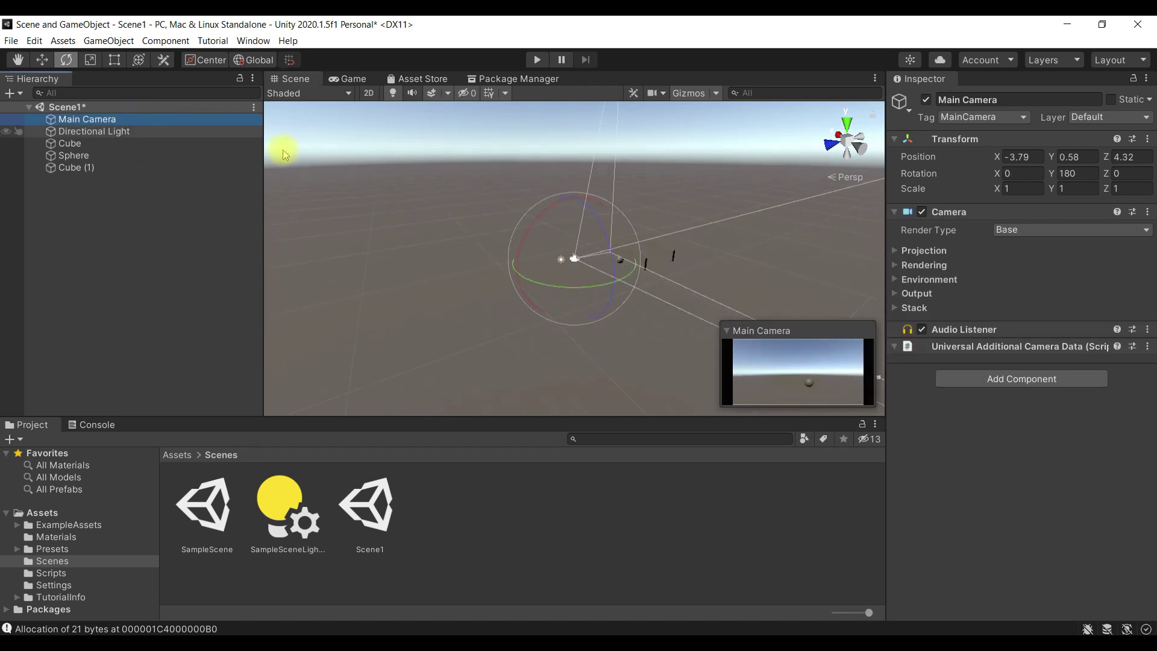
Step: Lower the Main Camera along Y and check its view in Play mode
key("w")
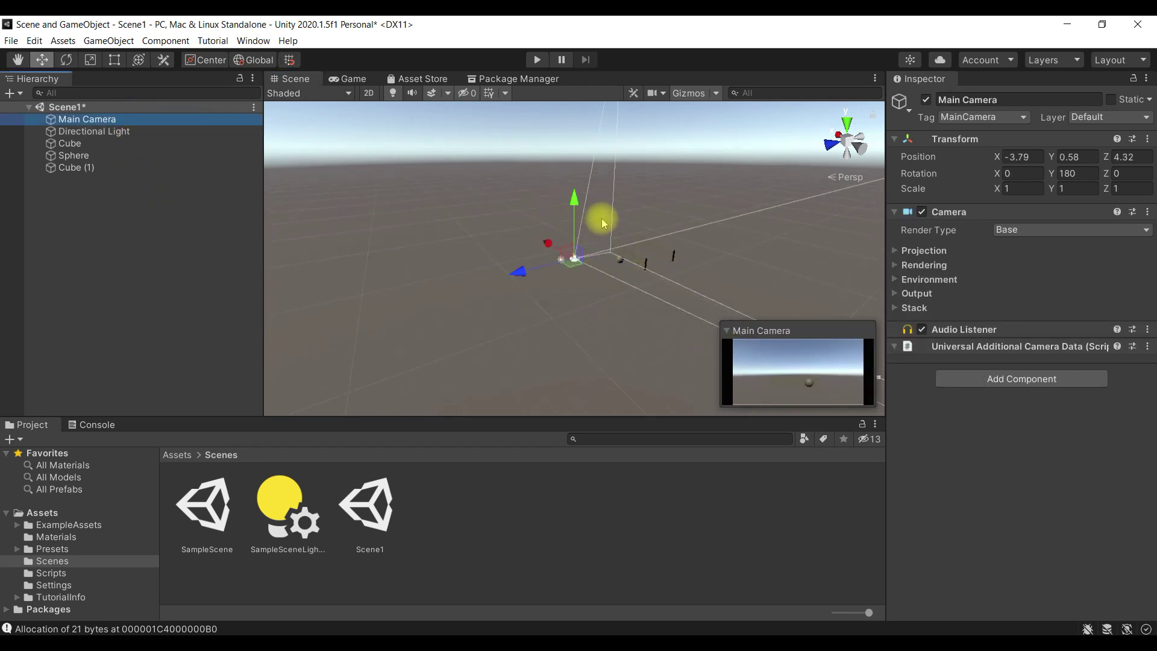
mouse_move(571, 206)
left_mouse_down()
mouse_move(576, 224)
mouse_move(593, 218)
left_mouse_up()
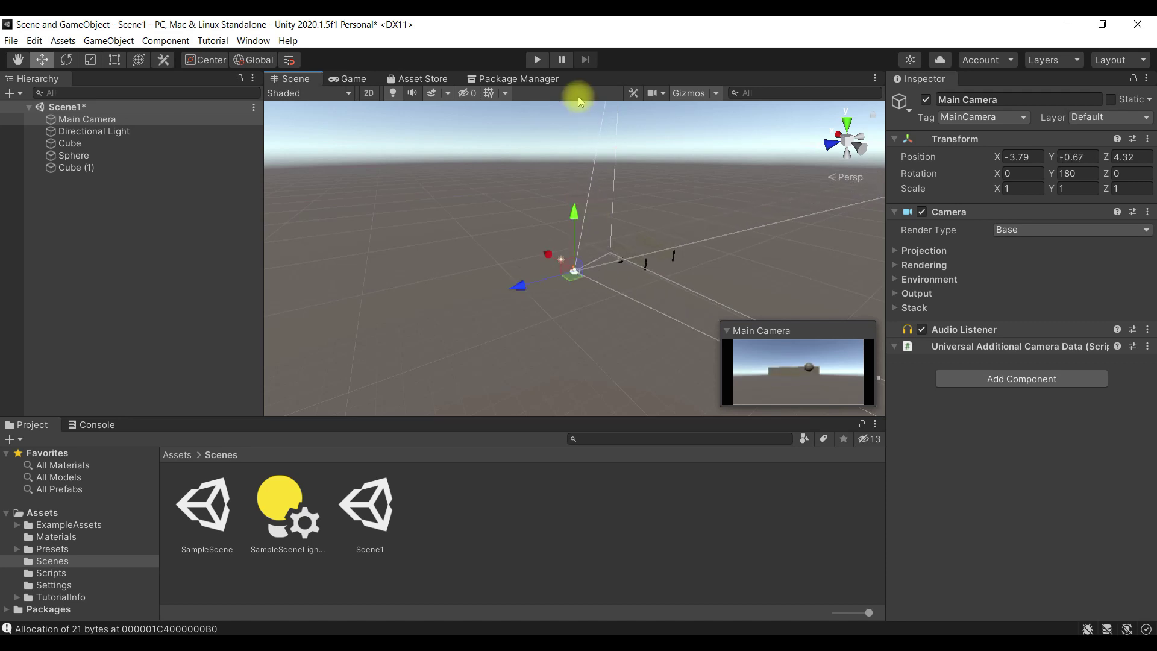
left_click(537, 61)
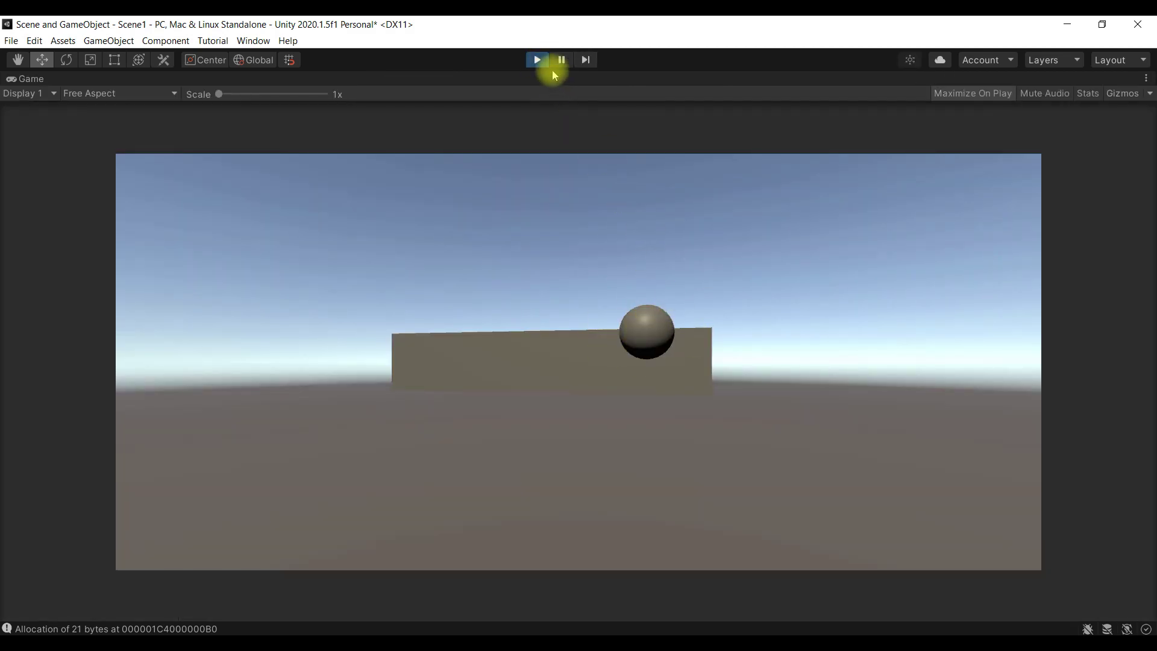
left_click(537, 59)
Step: Raise the camera to Y 0.94, tilt it to 9.282, 184.018, -5.599, and preview
left_click_drag(574, 211, 574, 200)
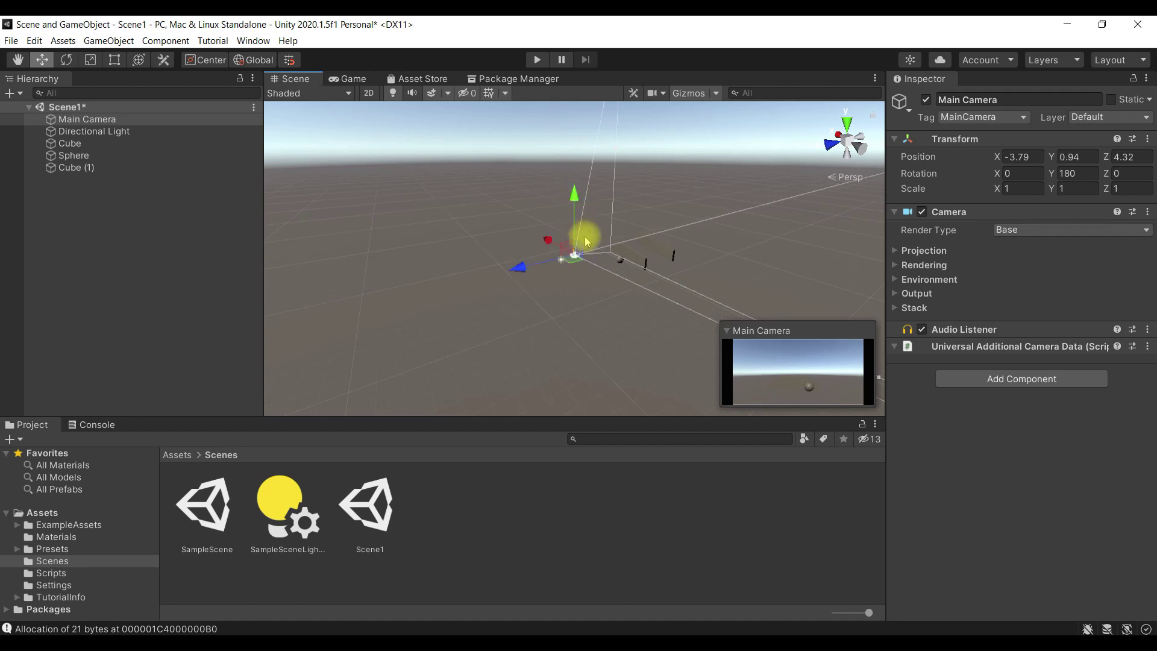
key("e")
left_click_drag(634, 226, 651, 247)
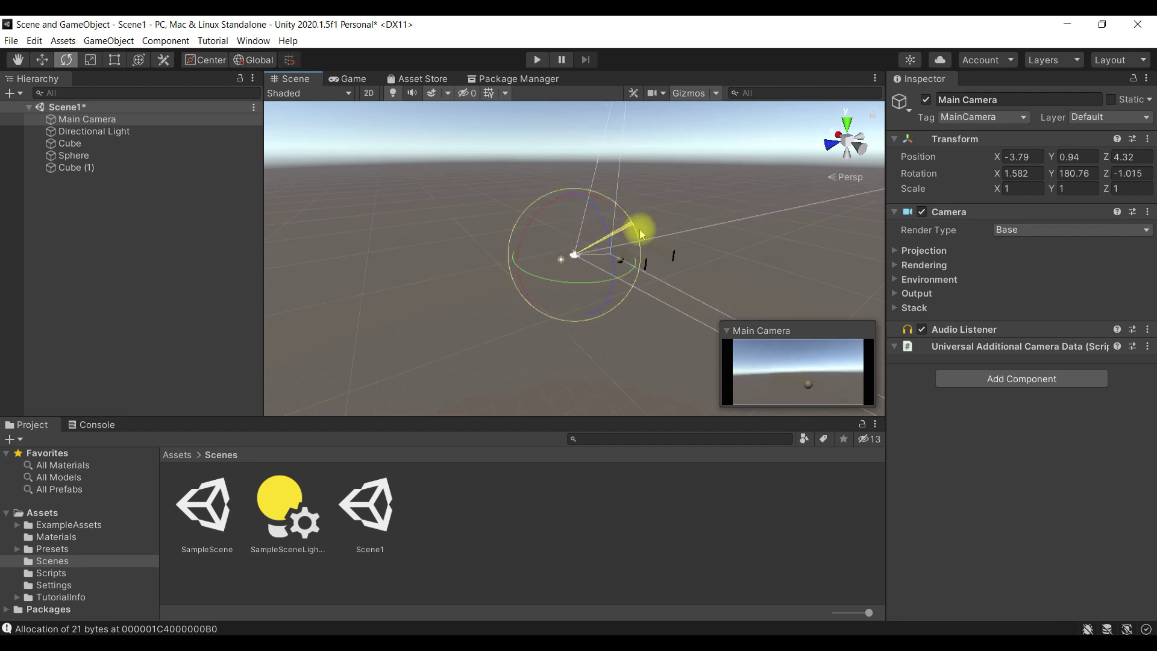
left_click(536, 59)
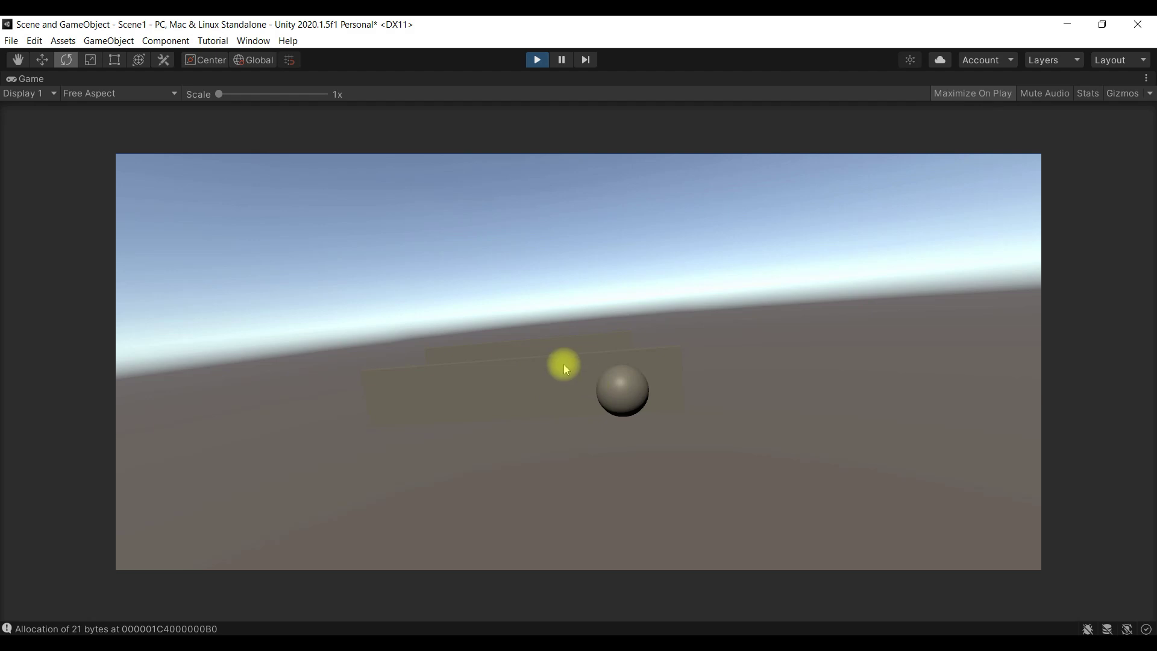
left_click(537, 60)
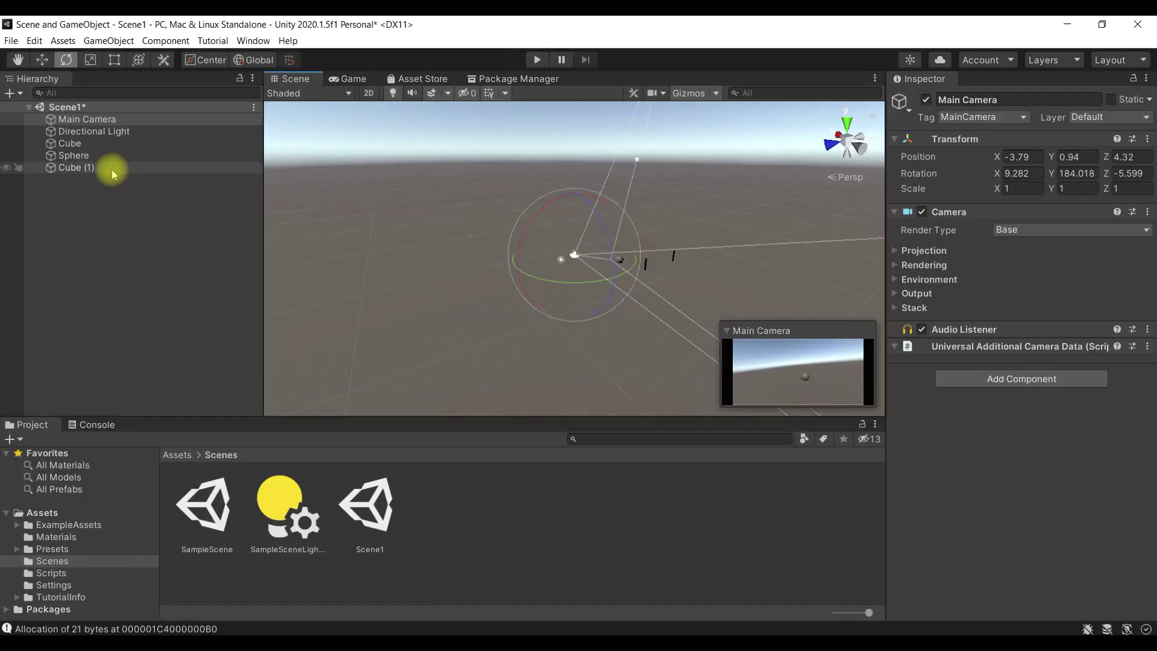
Step: Rename the first wall from Cube to Cube 1
left_click(112, 169)
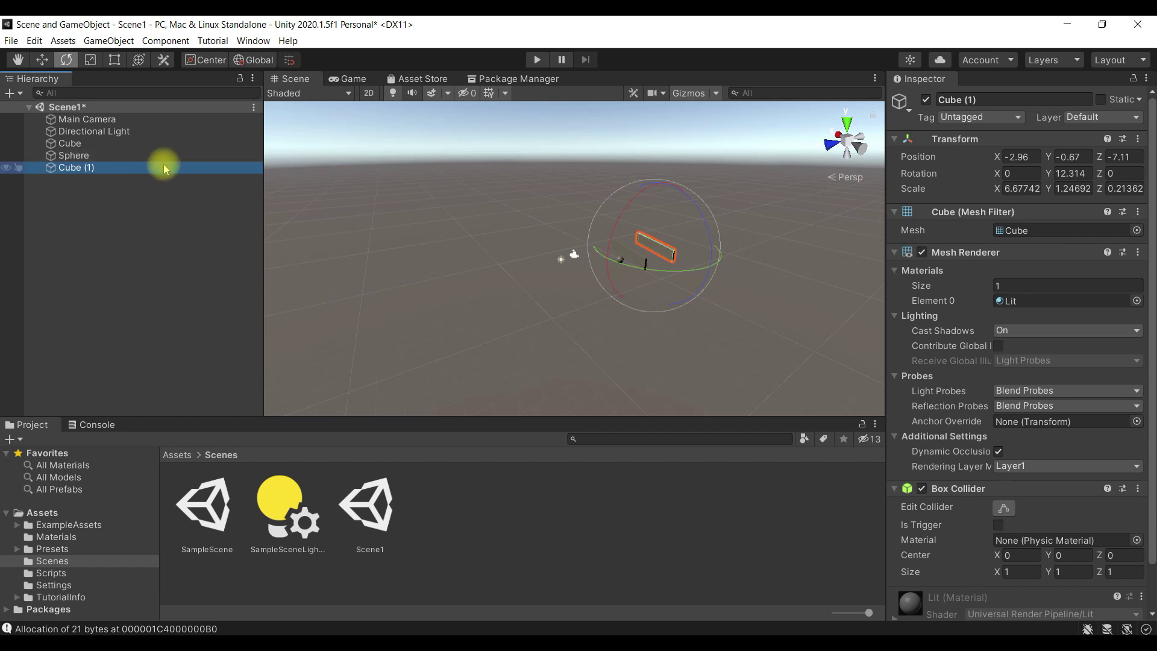
left_click(135, 241)
left_click(144, 156)
left_click(155, 143)
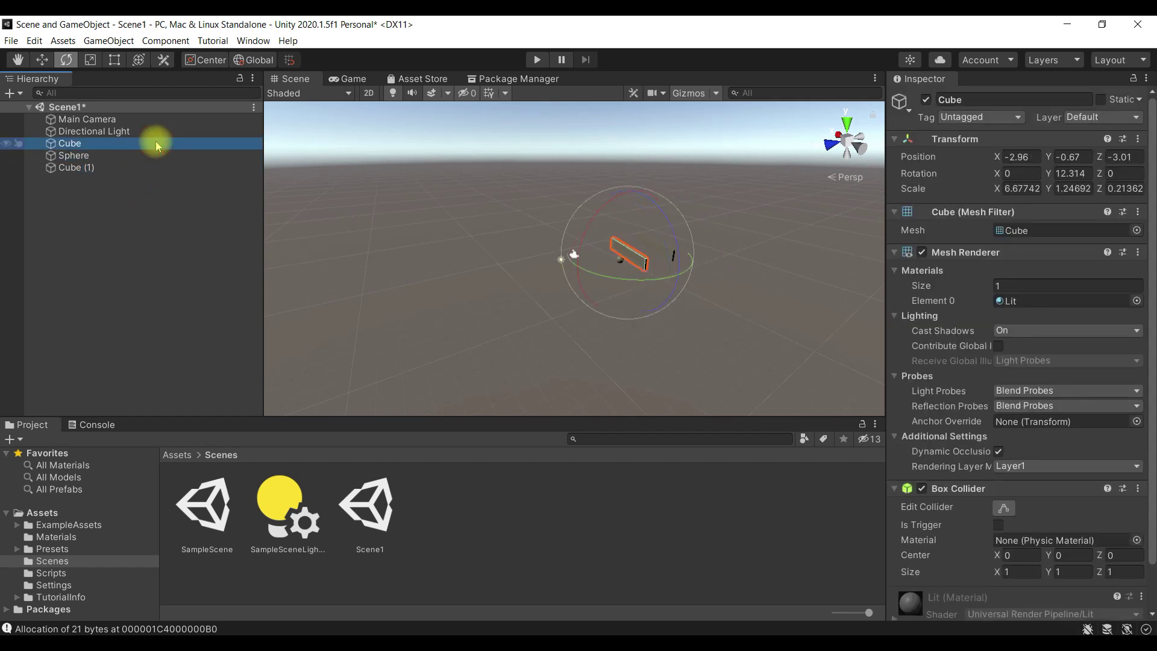
left_click(150, 143)
right_click(151, 143)
left_click(104, 164)
left_click(103, 199)
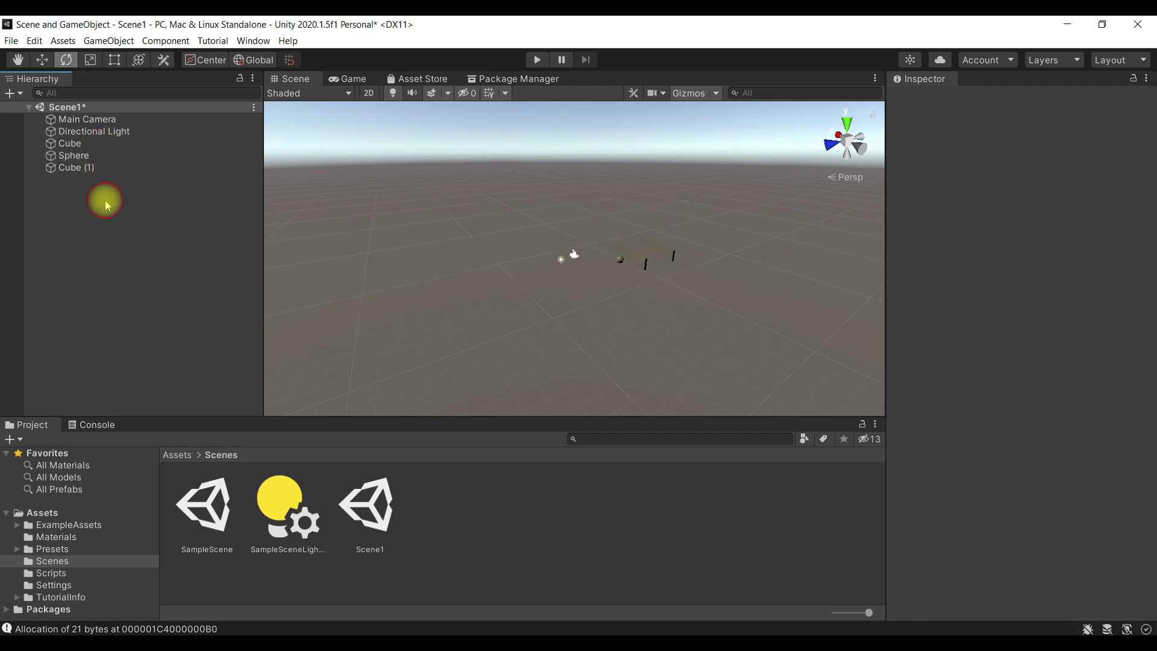
left_click(111, 149)
left_click(111, 147)
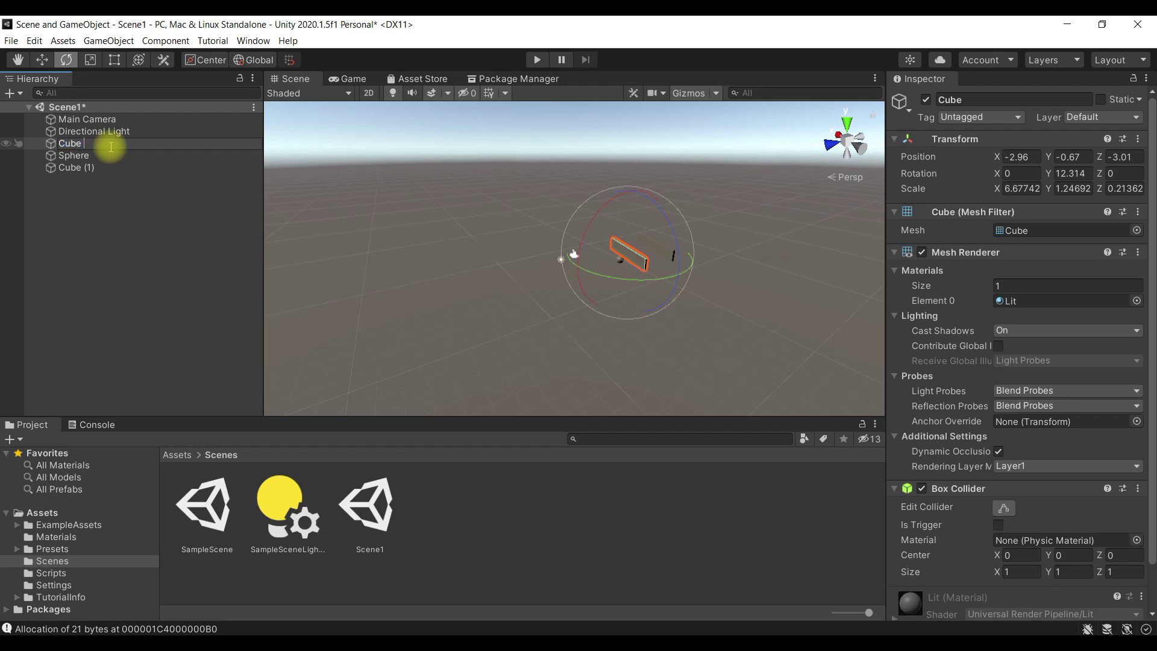
type("1")
key("Return")
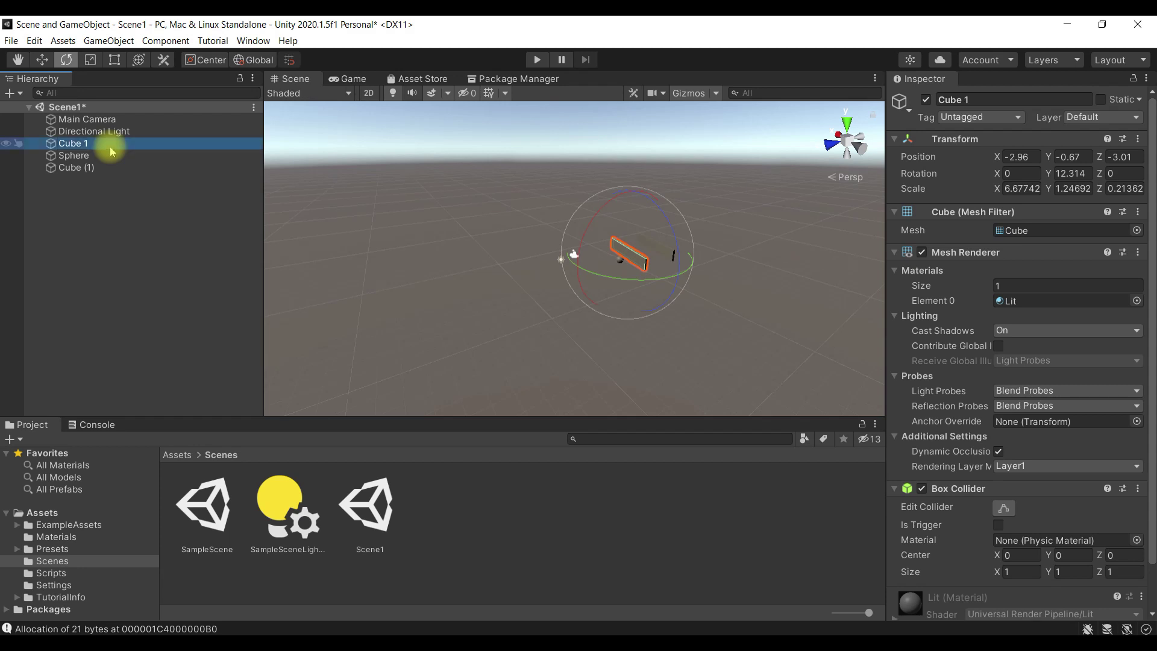
Step: Rename Cube (1) to Cube 2 and place it directly after Cube 1
key("Down")
key("Down")
key("F2")
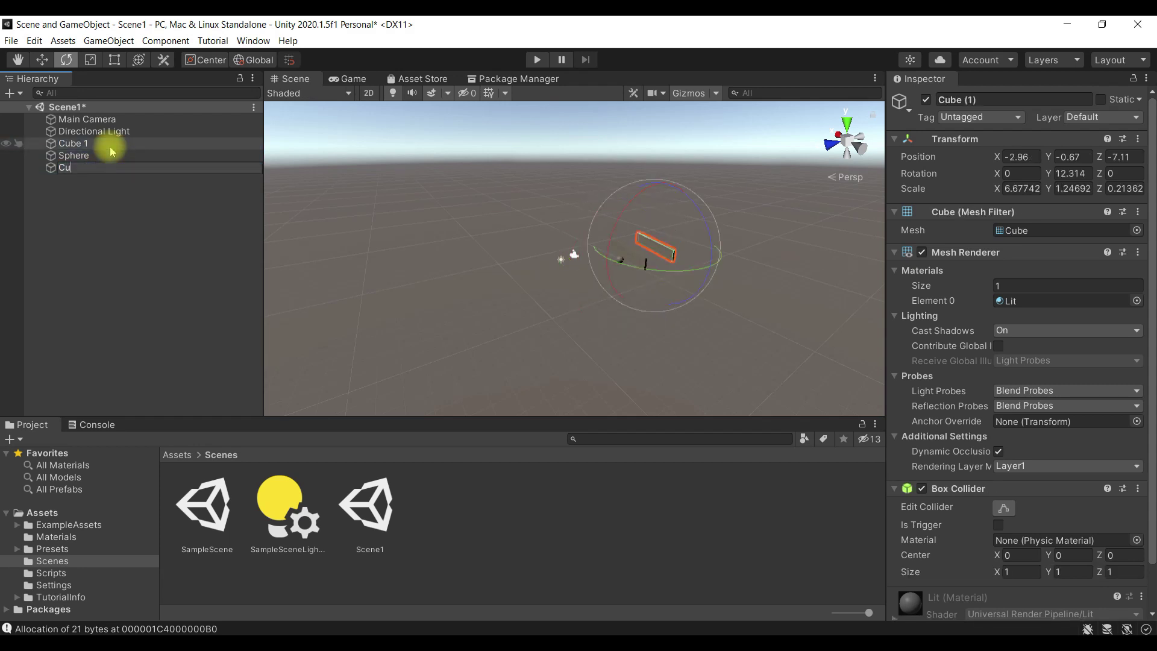
type("be 2")
key("Return")
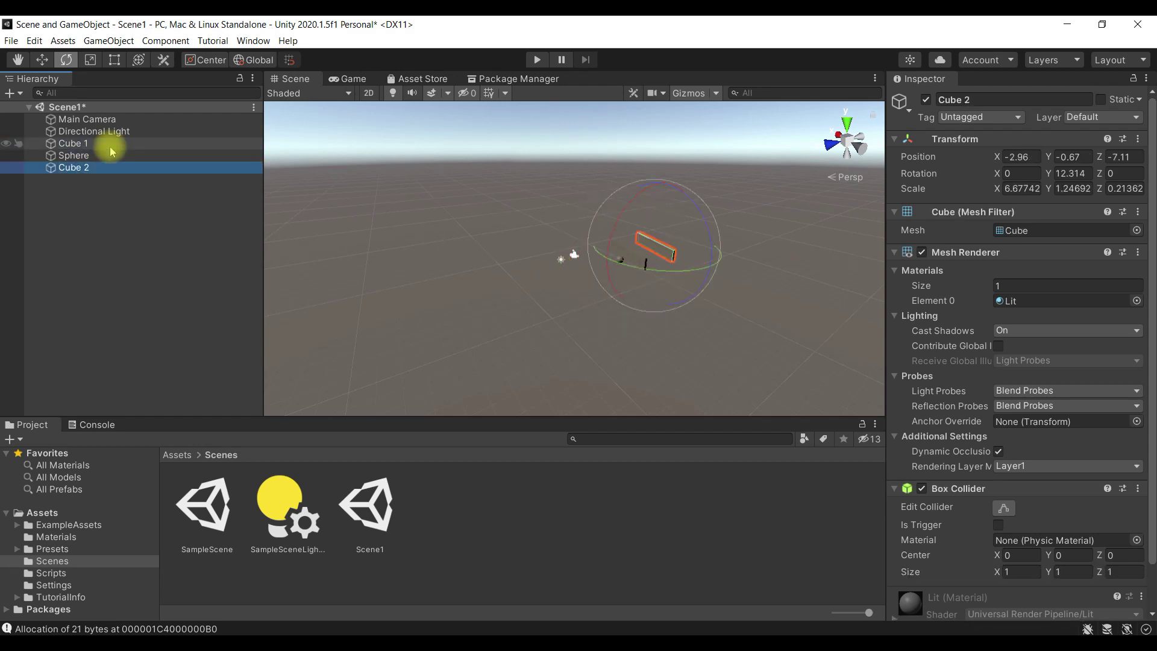
left_click_drag(113, 166, 128, 156)
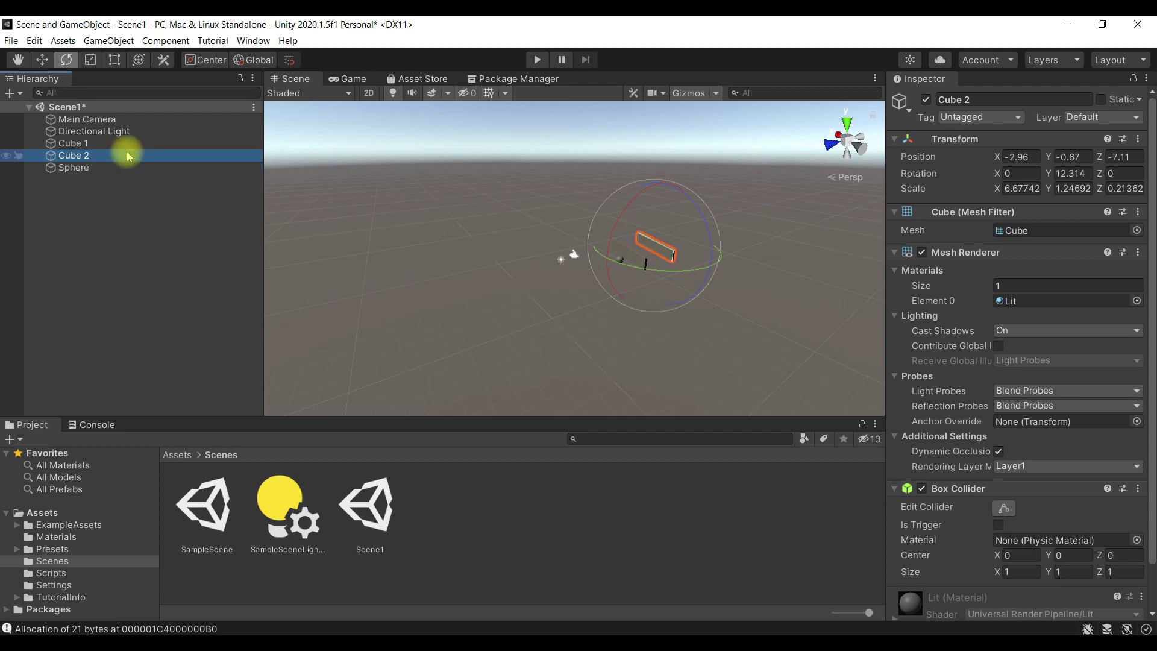
double_click(127, 156)
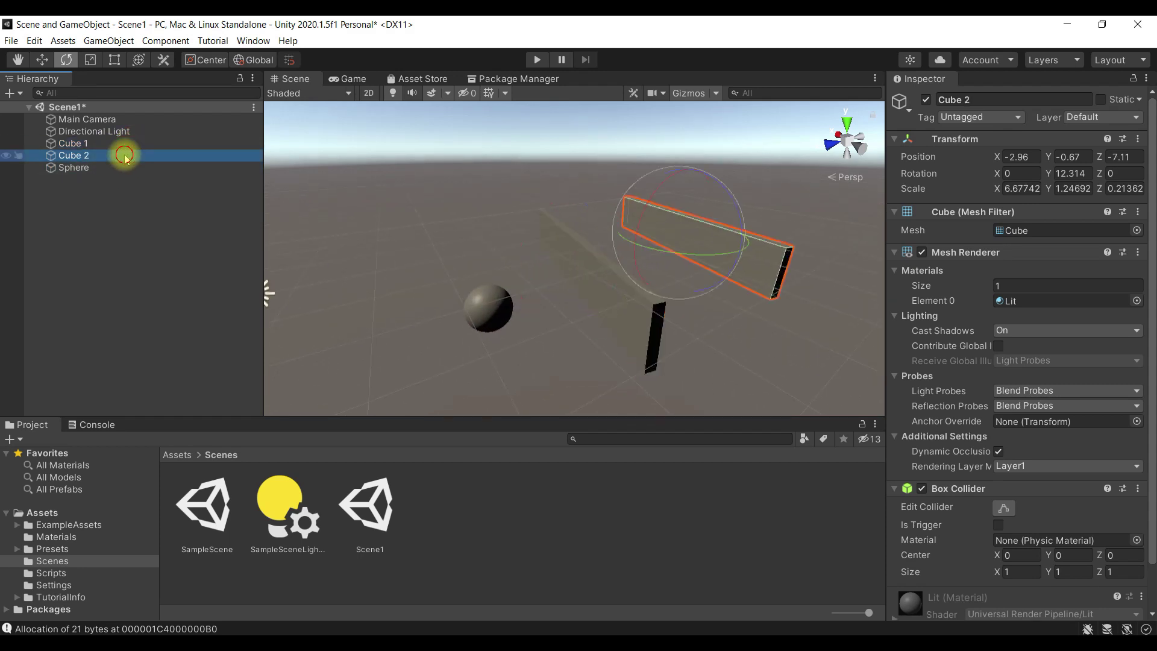
left_click_drag(316, 295, 503, 313, "alt")
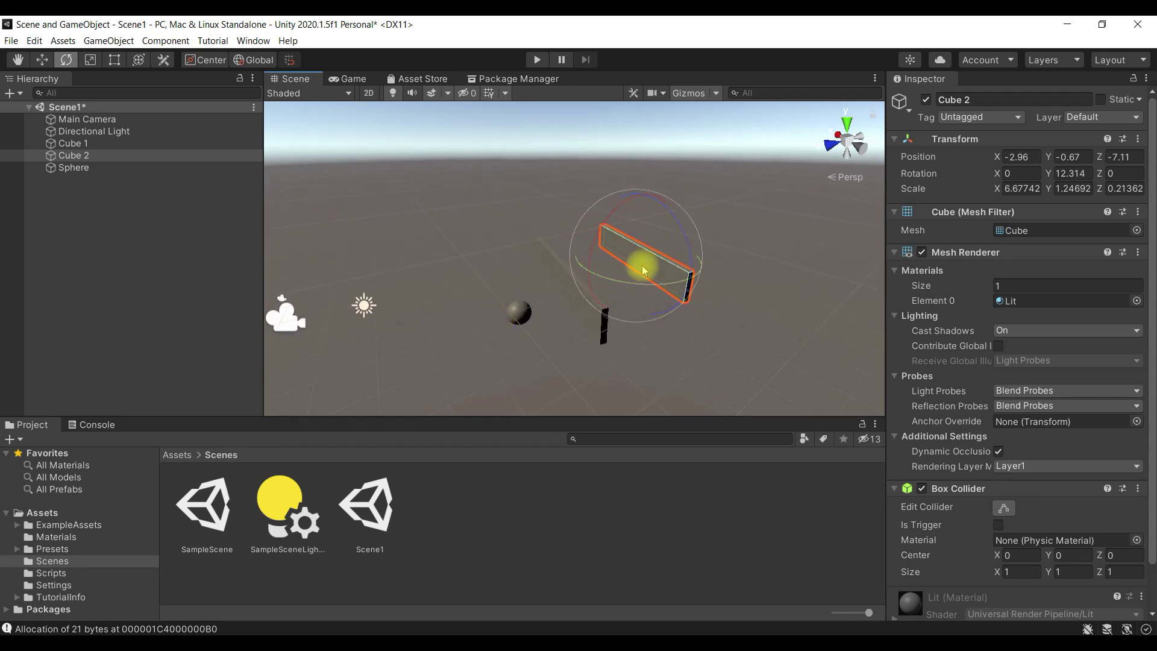
key("w")
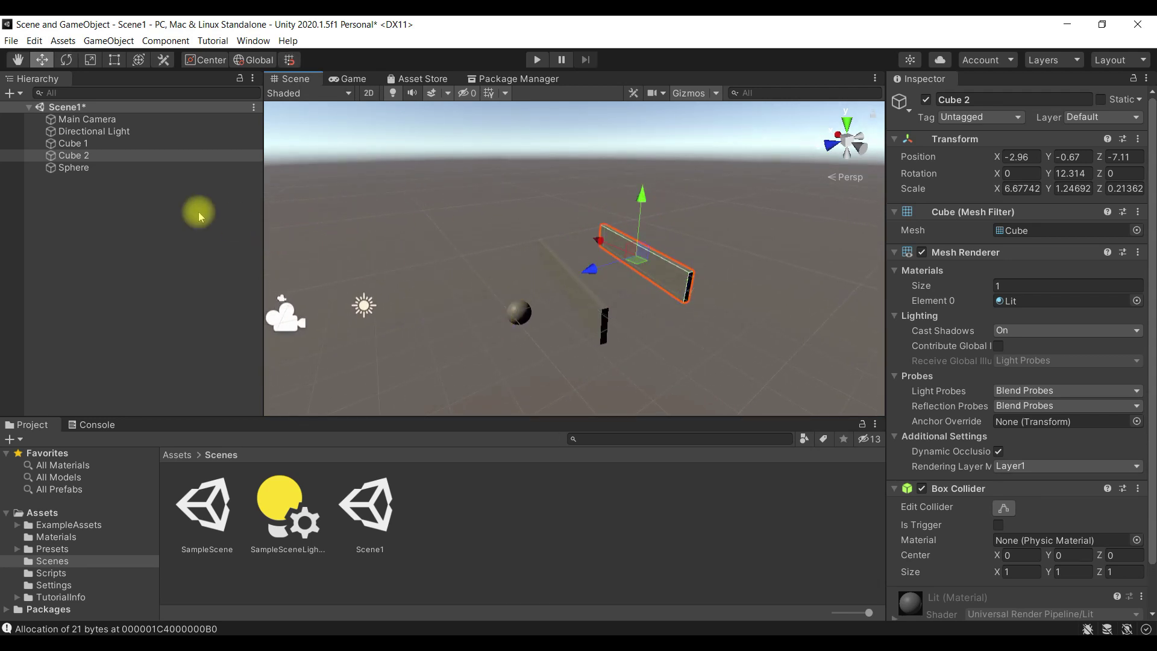
left_click(123, 219)
right_click(124, 217)
Step: Create a 3D Capsule in Scene1 at -7.13, -0.23, 2.1 and select it
left_click(79, 222)
right_click(124, 203)
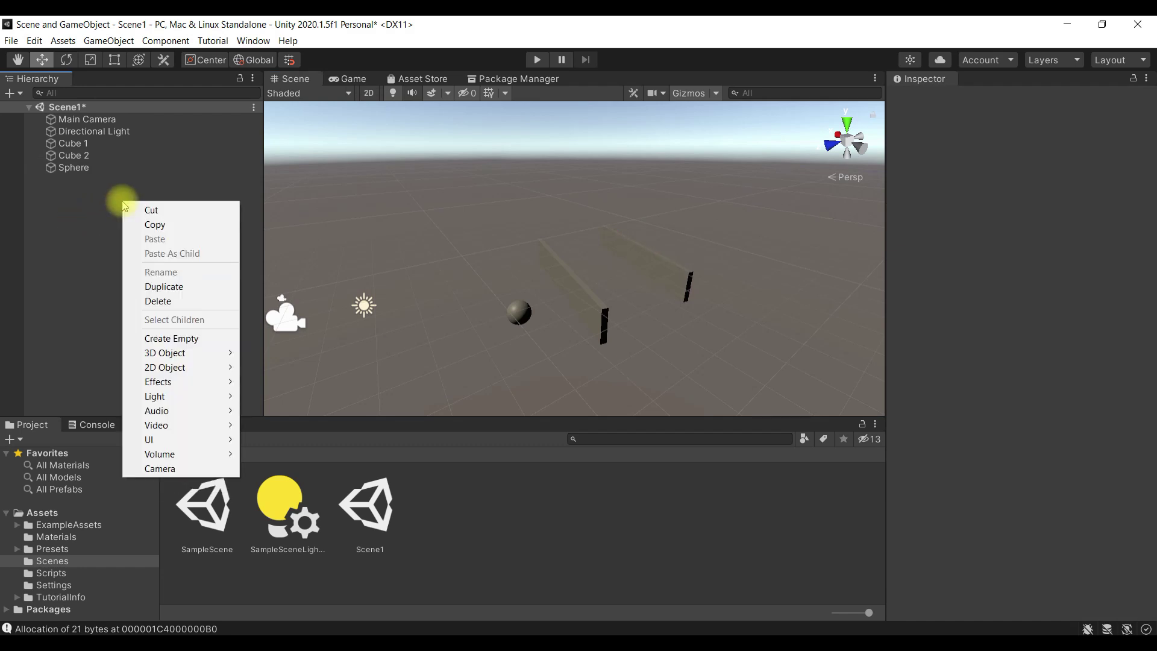
mouse_move(211, 355)
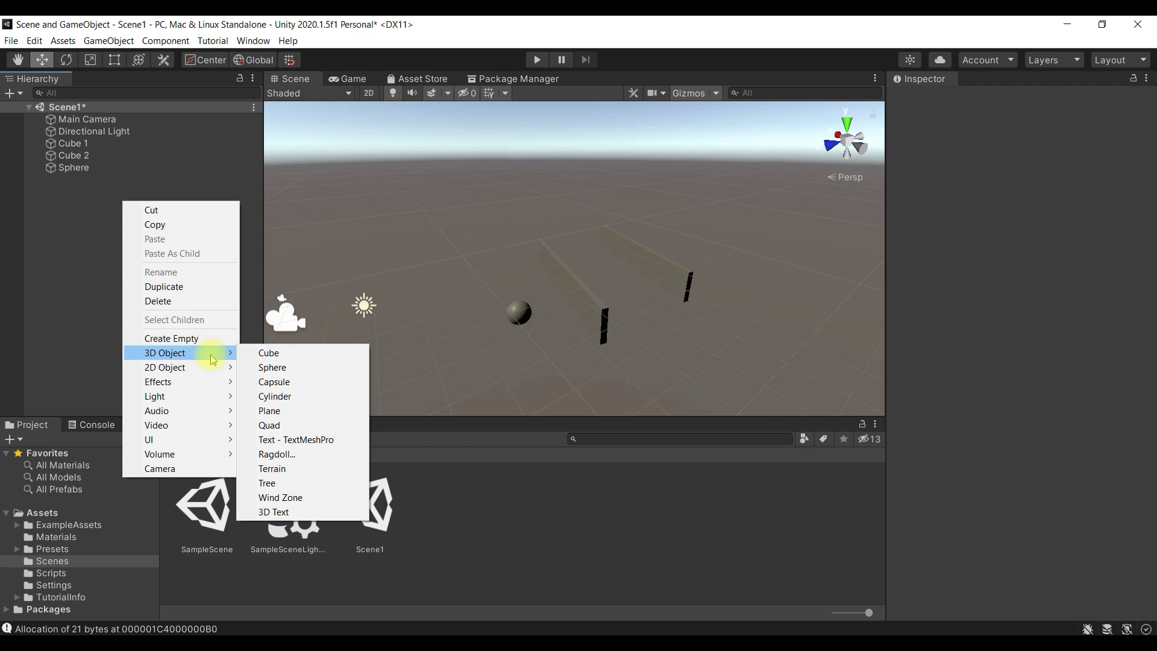
left_click(271, 379)
mouse_move(559, 335)
left_mouse_down("alt")
mouse_move(377, 359)
mouse_move(396, 270)
mouse_move(452, 227)
mouse_move(400, 173)
mouse_move(369, 188)
mouse_move(465, 292)
mouse_move(589, 320)
left_mouse_up("alt")
left_click(146, 201)
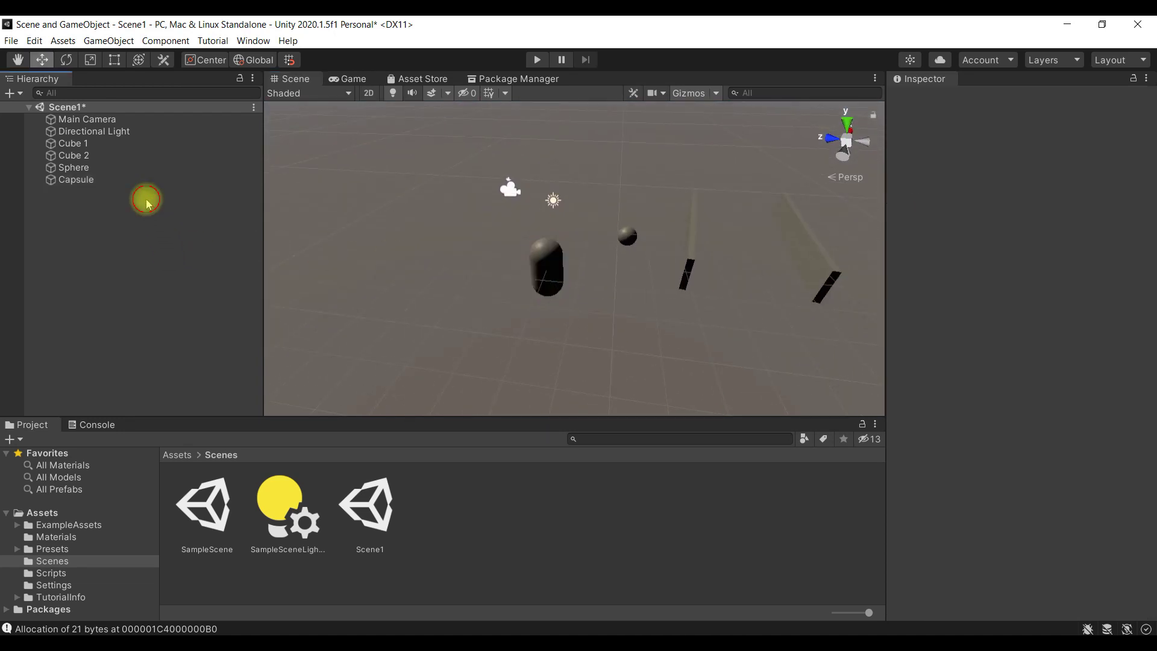
left_click(96, 169)
left_click(95, 180)
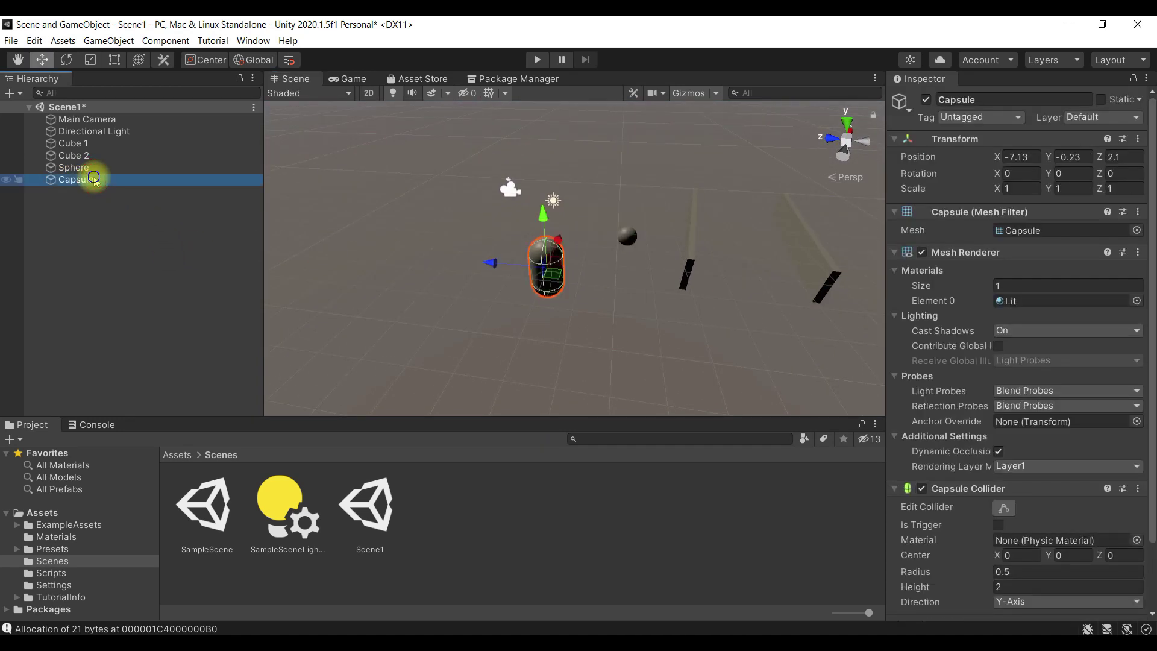
Step: Add a 3D Cube as a child of the Capsule
right_click(95, 181)
mouse_move(184, 333)
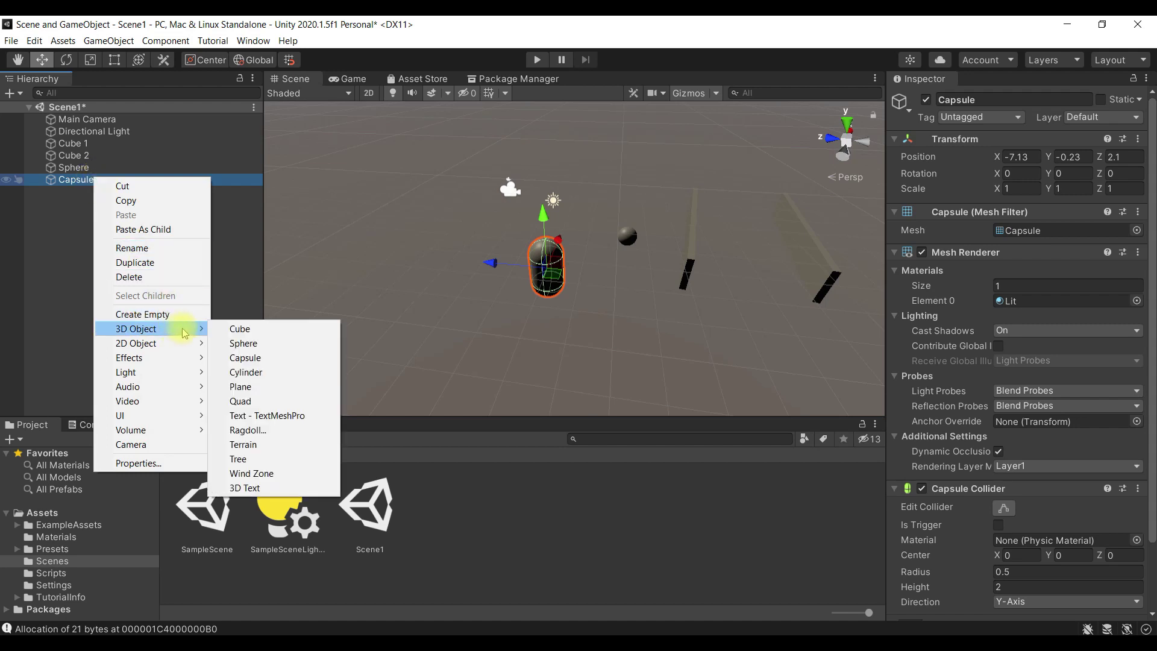
left_click(264, 334)
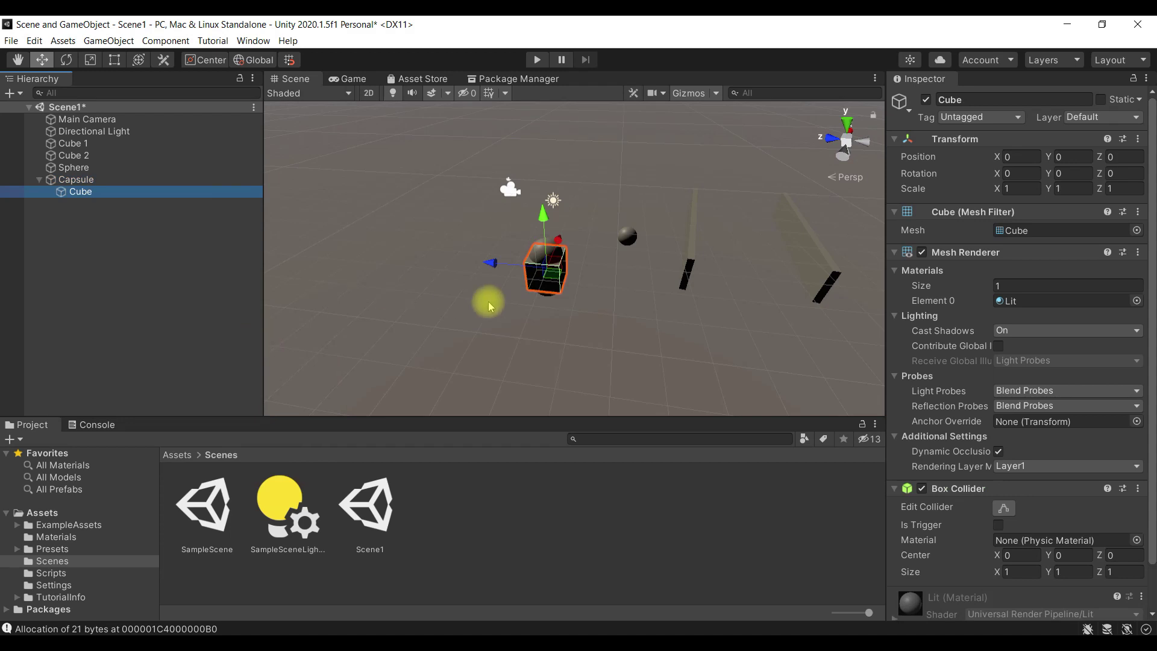
left_click_drag(489, 306, 231, 291, "alt")
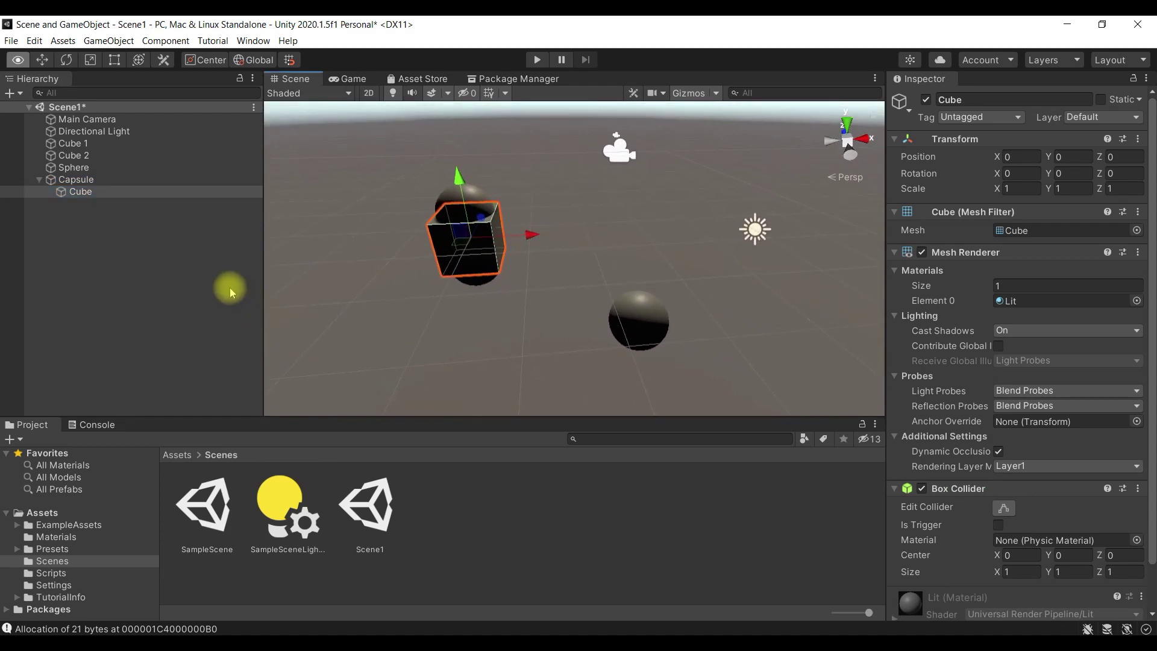
Step: Move the Capsule further left along X
left_click(78, 180)
left_click(82, 191)
left_click(89, 180)
left_click(92, 191)
left_click(102, 181)
left_click(109, 192)
left_click(116, 182)
left_click(119, 193)
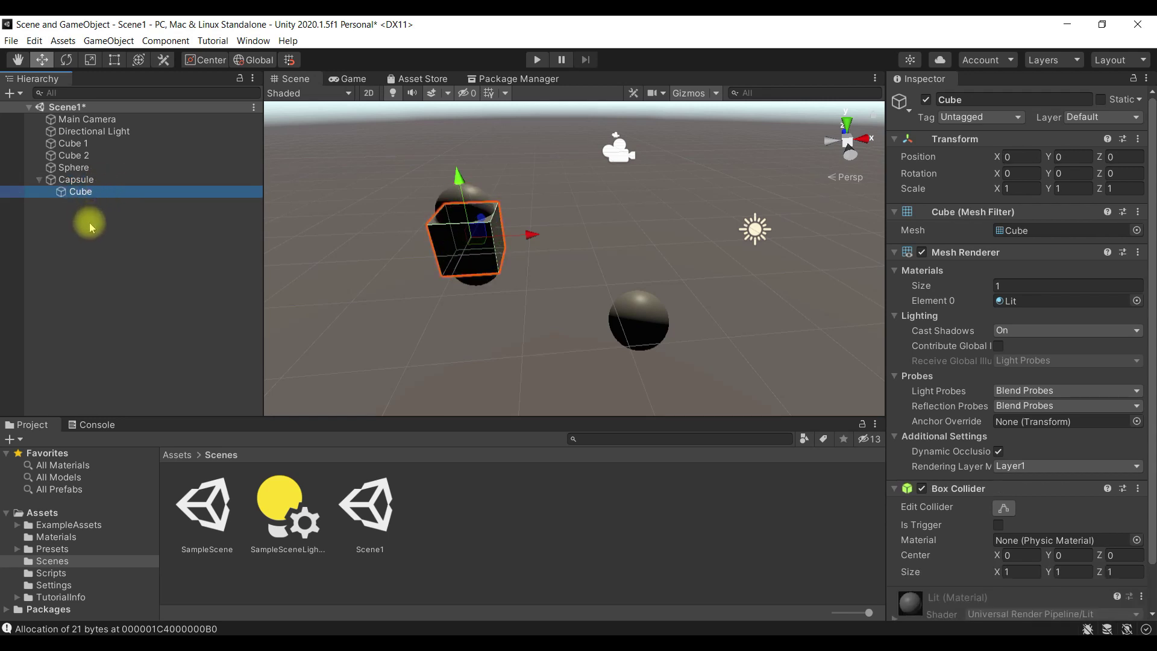
left_click(97, 181)
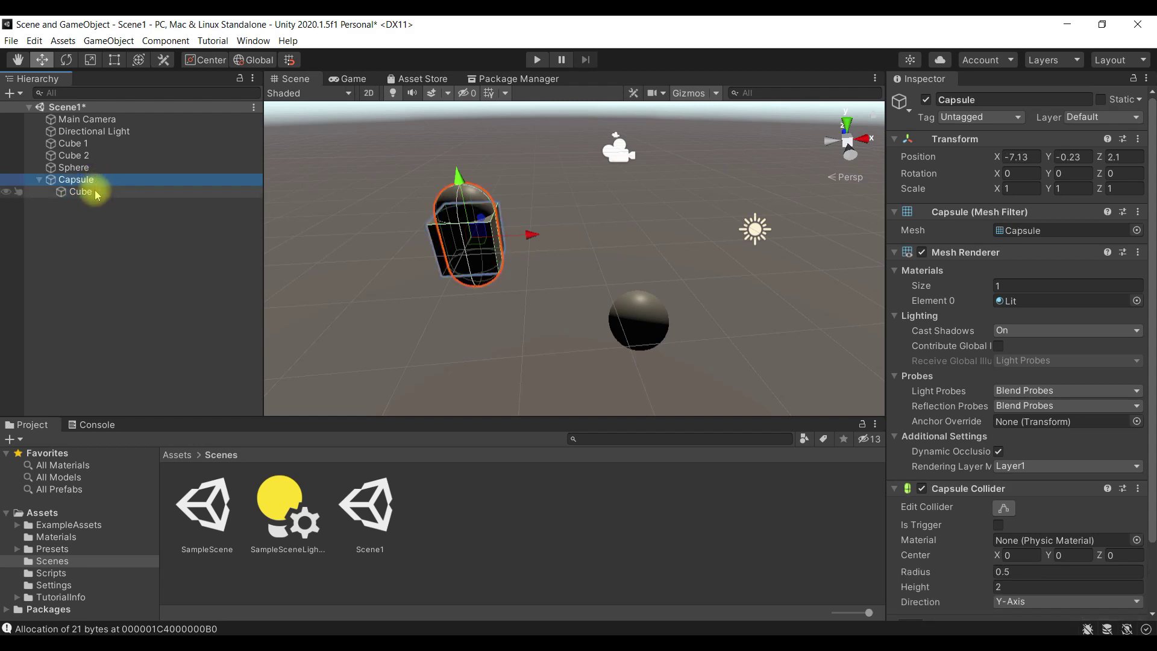
left_click(97, 194)
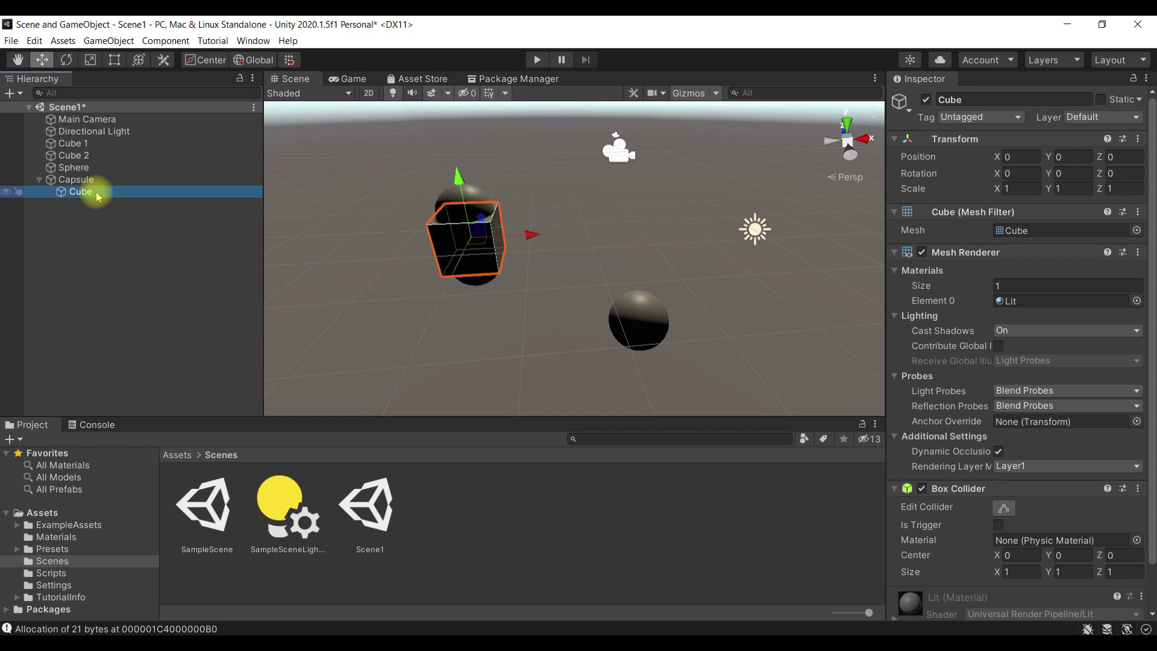
left_click(91, 181)
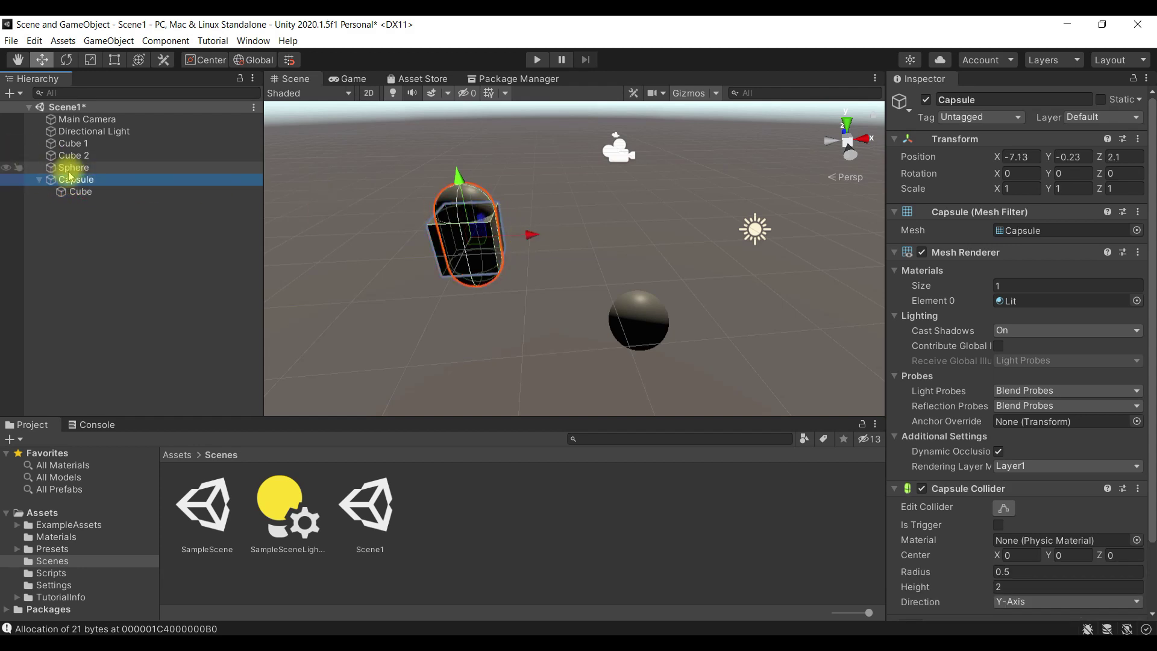
left_click_drag(531, 236, 463, 240)
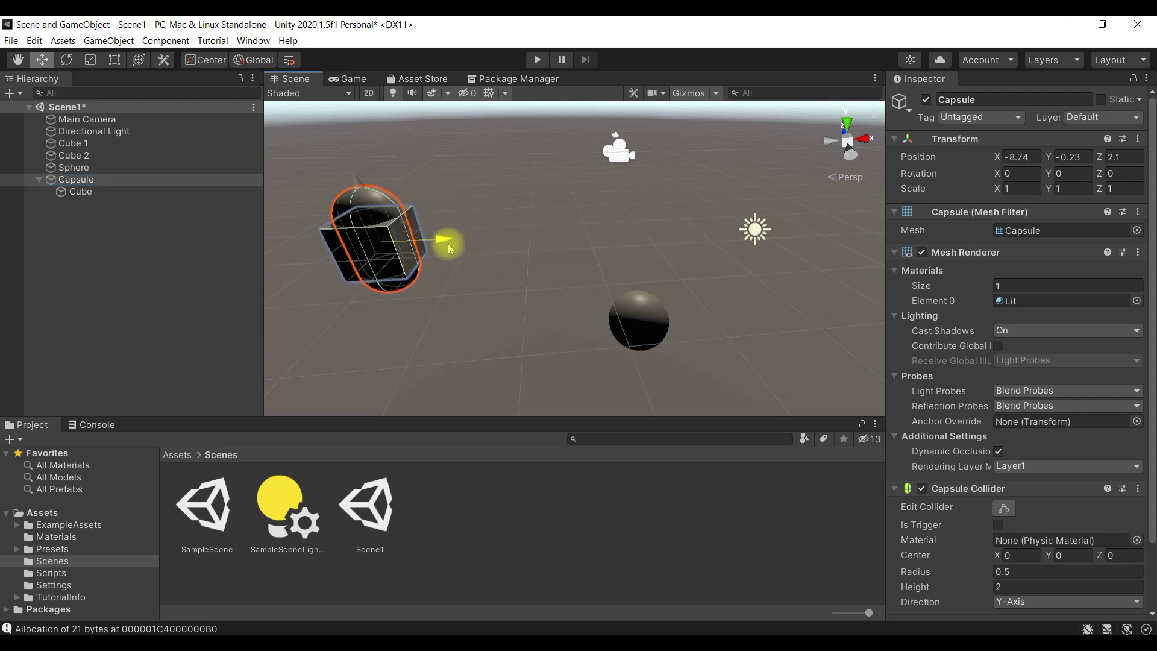
Step: Try sliding the child Cube right along X, then undo the move
left_click(102, 191)
mouse_move(448, 246)
left_mouse_down()
mouse_move(491, 249)
mouse_move(344, 281)
mouse_move(548, 230)
mouse_move(470, 242)
mouse_move(375, 335)
mouse_move(361, 324)
mouse_move(343, 188)
mouse_move(860, 305)
mouse_move(720, 240)
mouse_move(739, 235)
left_mouse_up()
key("ctrl+z")
Step: Scale the child Cube into a thin bar about 0.15 × 0.21 × 1.54
key("f")
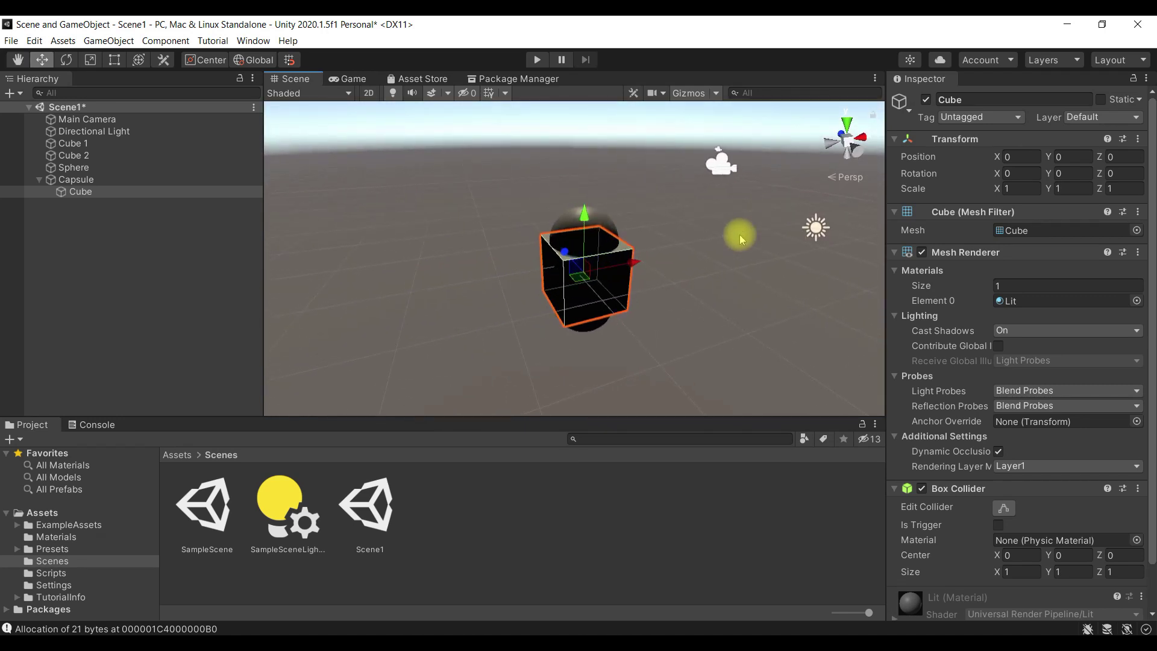
key("e")
key("r")
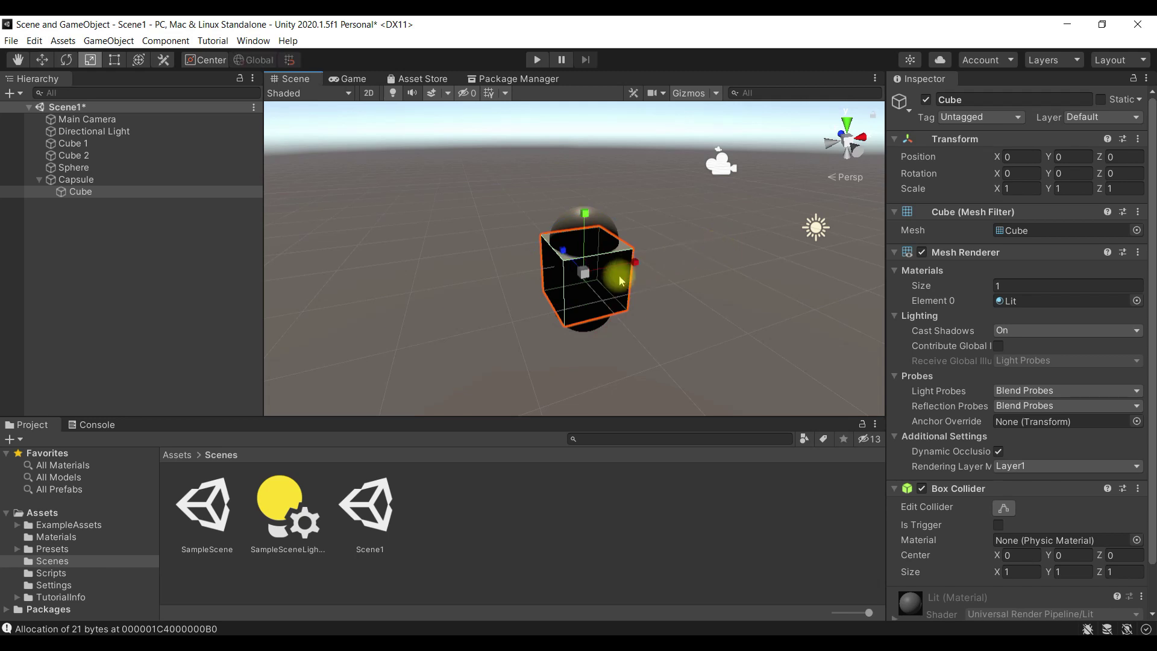
mouse_move(584, 273)
left_mouse_down()
mouse_move(564, 285)
mouse_move(589, 282)
left_mouse_up()
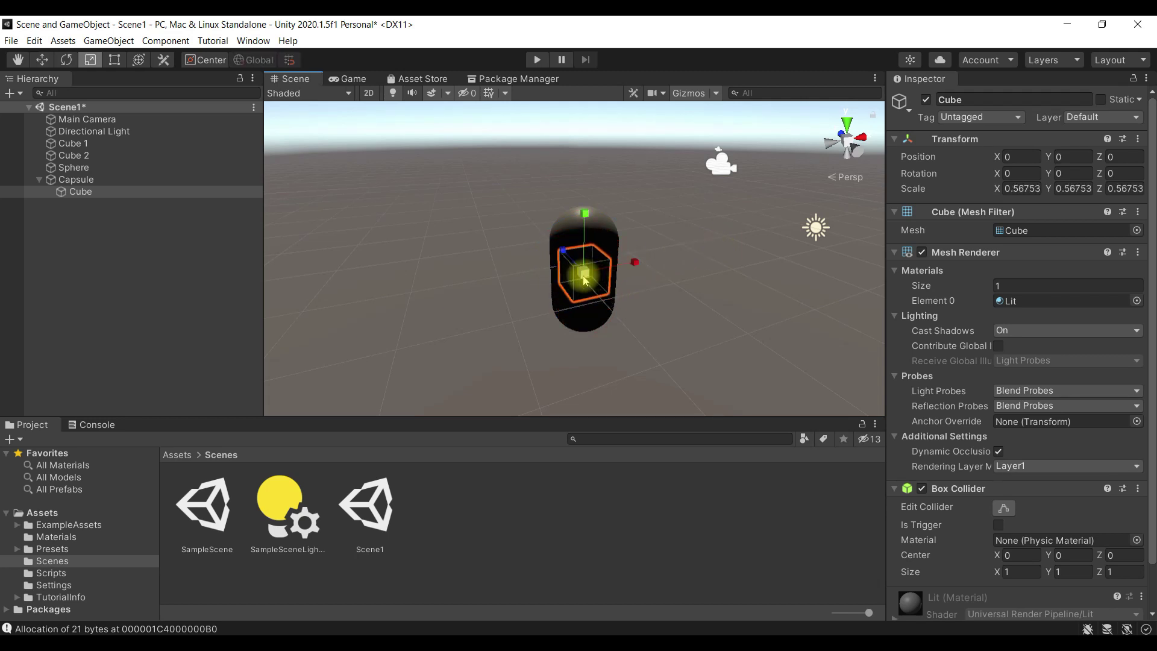
left_click_drag(573, 288, 721, 243, "alt")
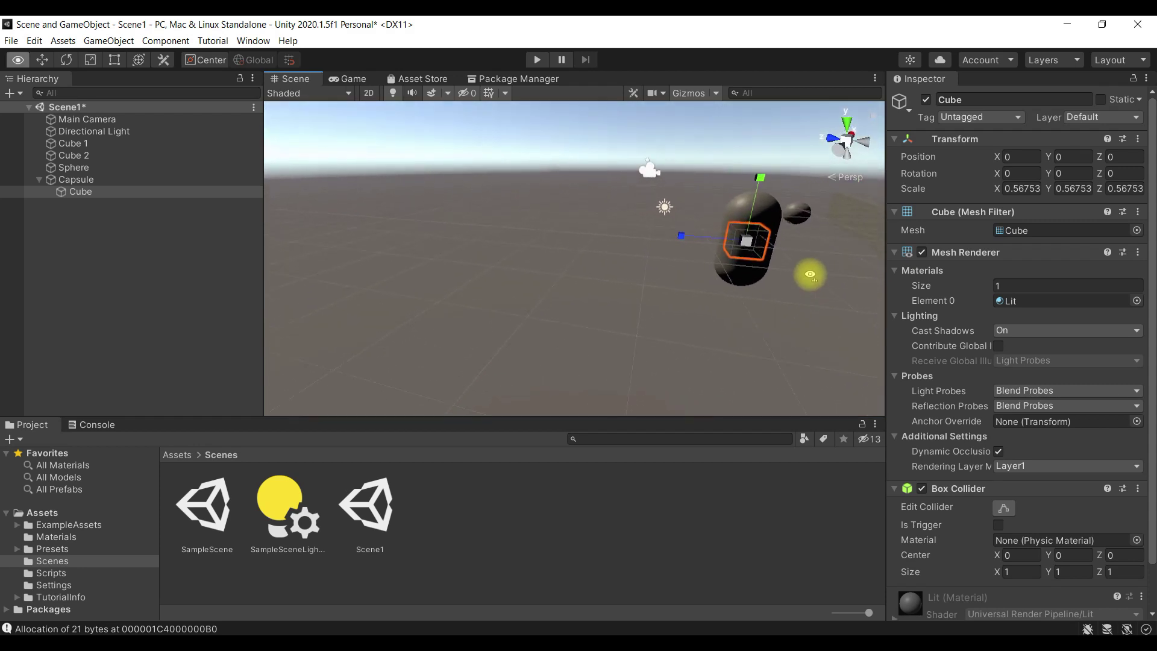
left_click_drag(701, 234, 632, 220)
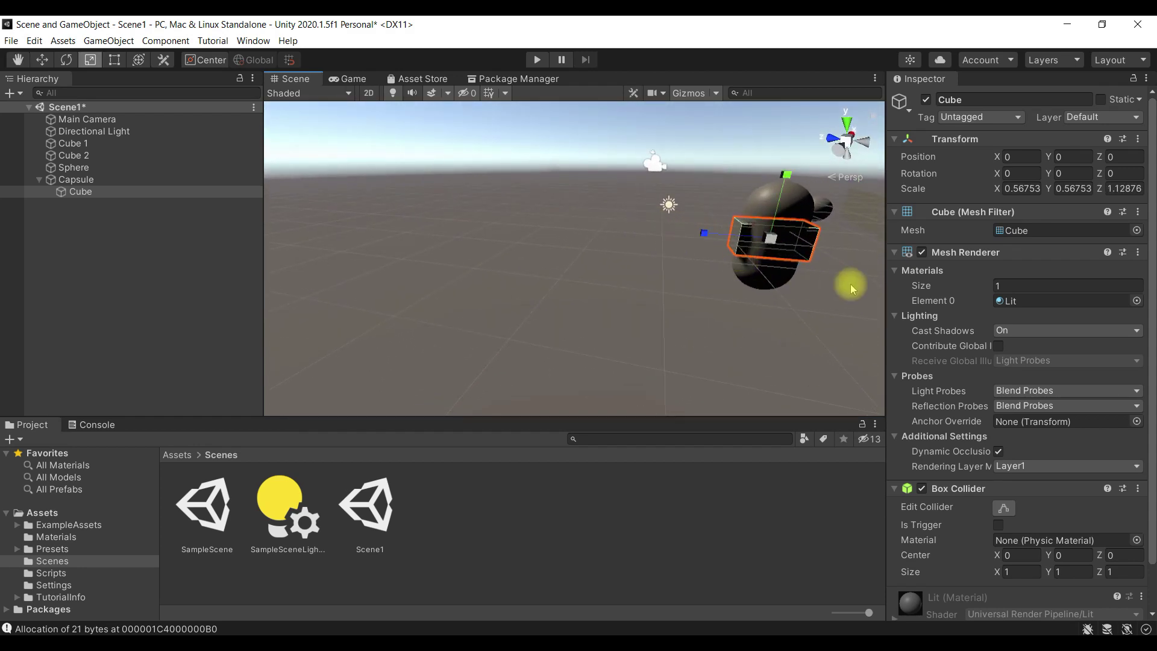
left_click_drag(833, 283, 668, 275, "alt")
left_click_drag(601, 255, 589, 263)
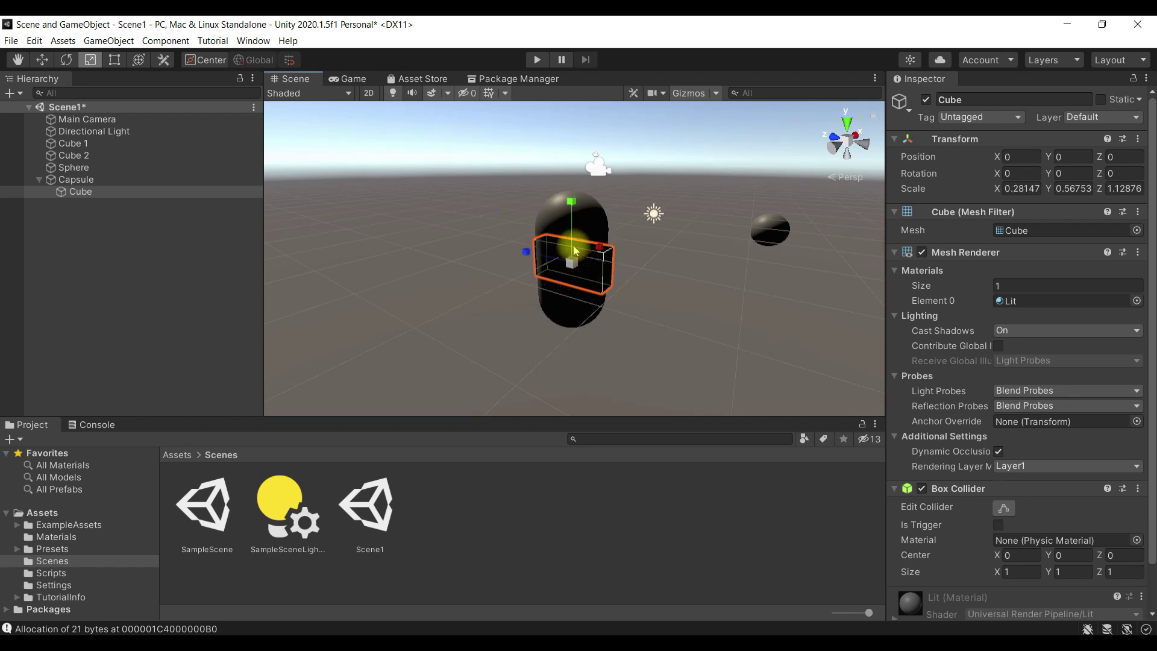
left_click(587, 273)
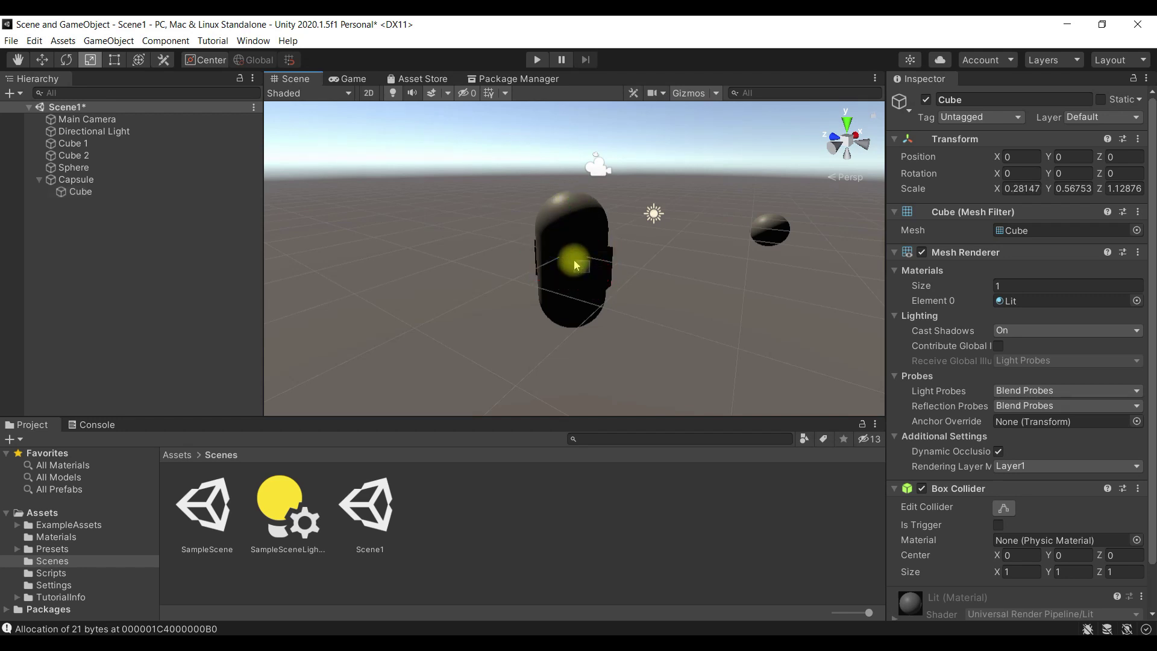
left_click(98, 191)
Step: Slide the bar out from the capsule's side to around Z 0.4
key("w")
left_click_drag(583, 266, 517, 250)
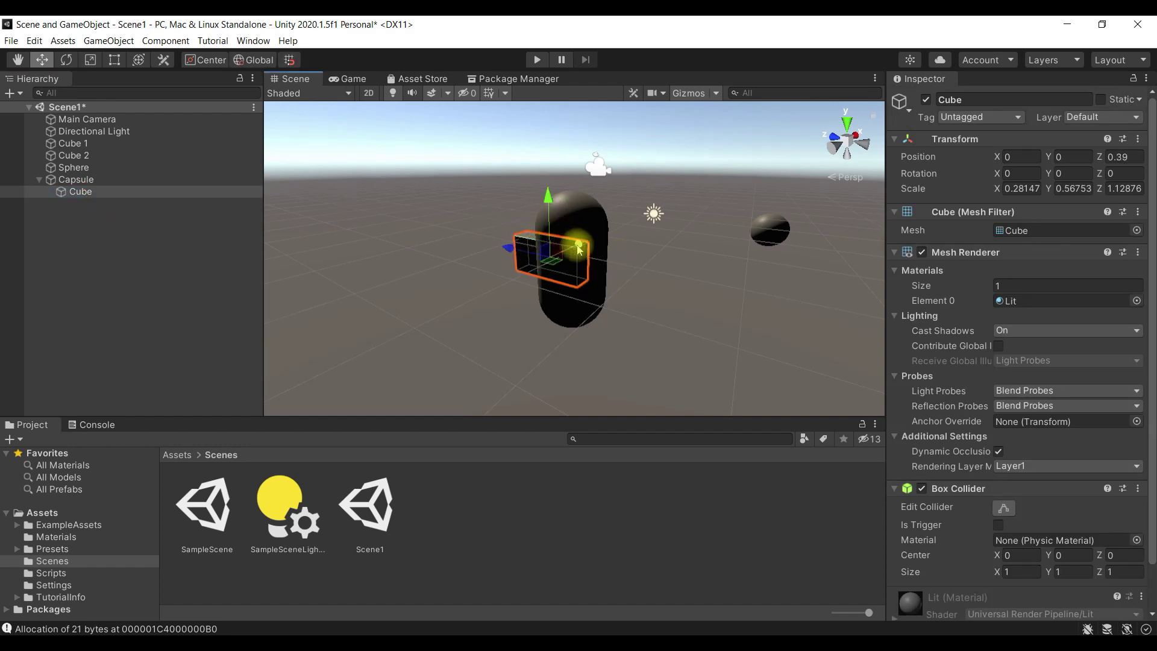
mouse_move(579, 258)
left_mouse_down("alt")
mouse_move(803, 290)
mouse_move(738, 330)
left_mouse_up("alt")
key("r")
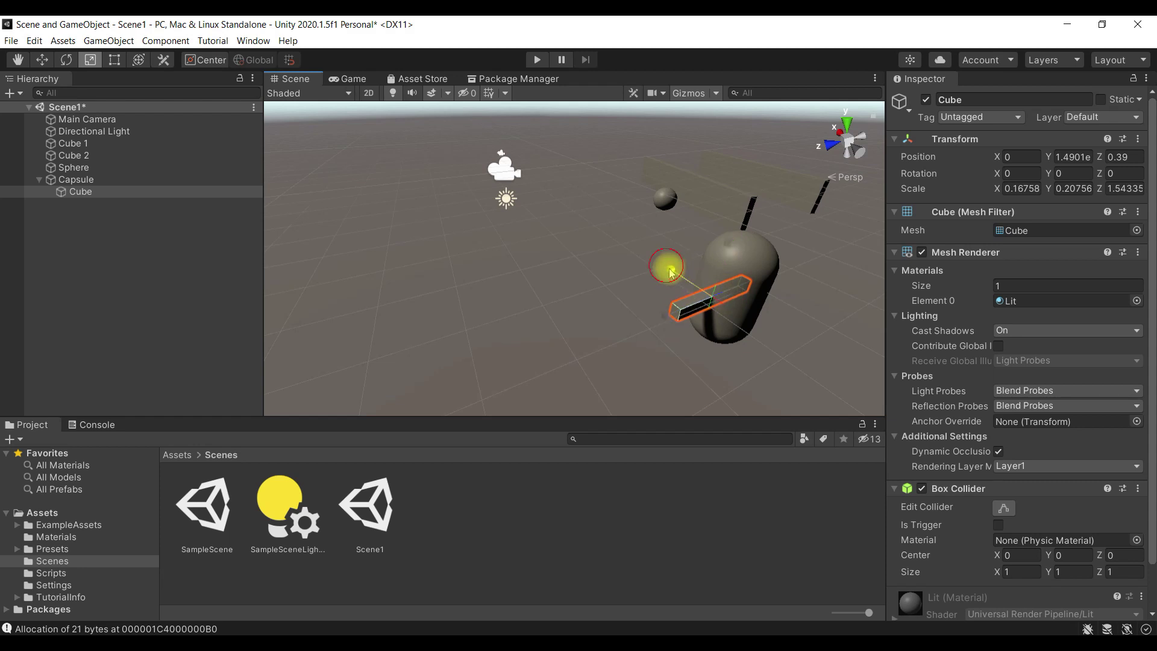
key("w")
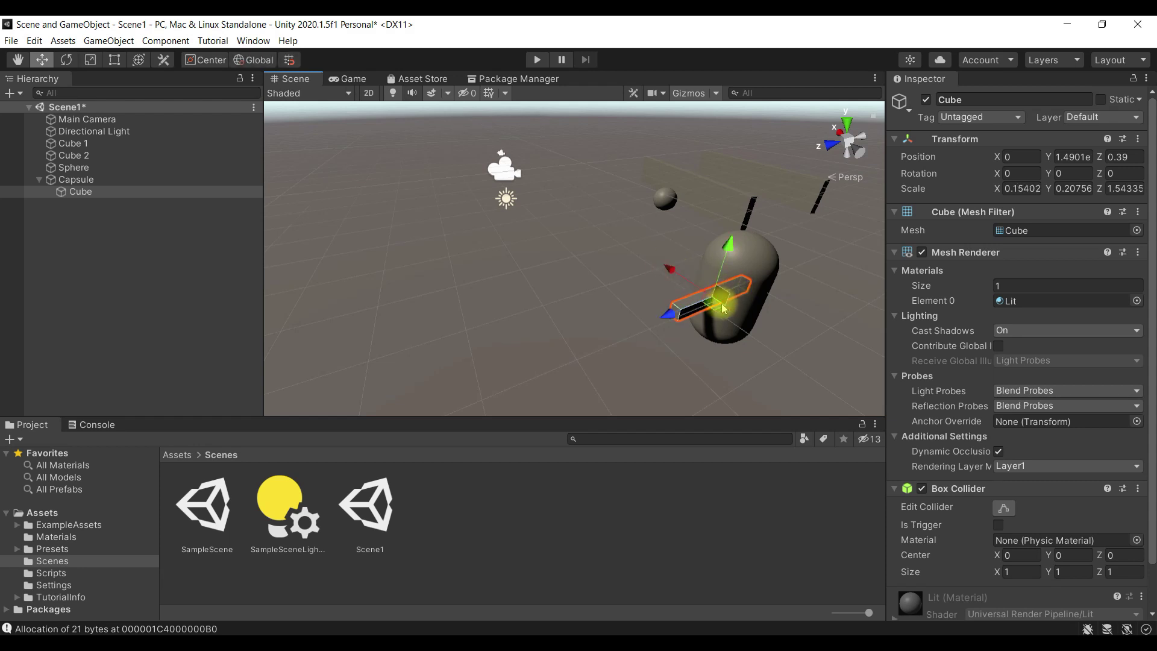
mouse_move(686, 317)
left_mouse_down("alt")
mouse_move(631, 268)
mouse_move(846, 328)
mouse_move(657, 258)
mouse_move(674, 278)
left_mouse_up("alt")
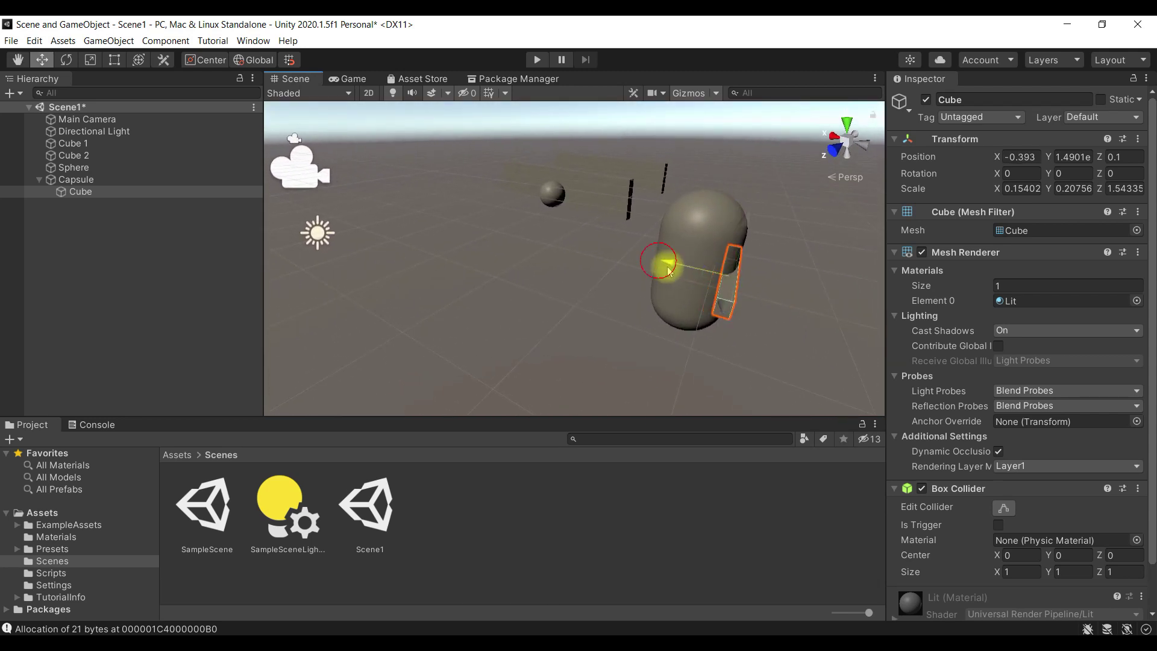
left_click_drag(808, 302, 729, 289, "alt")
left_click_drag(661, 342, 612, 309)
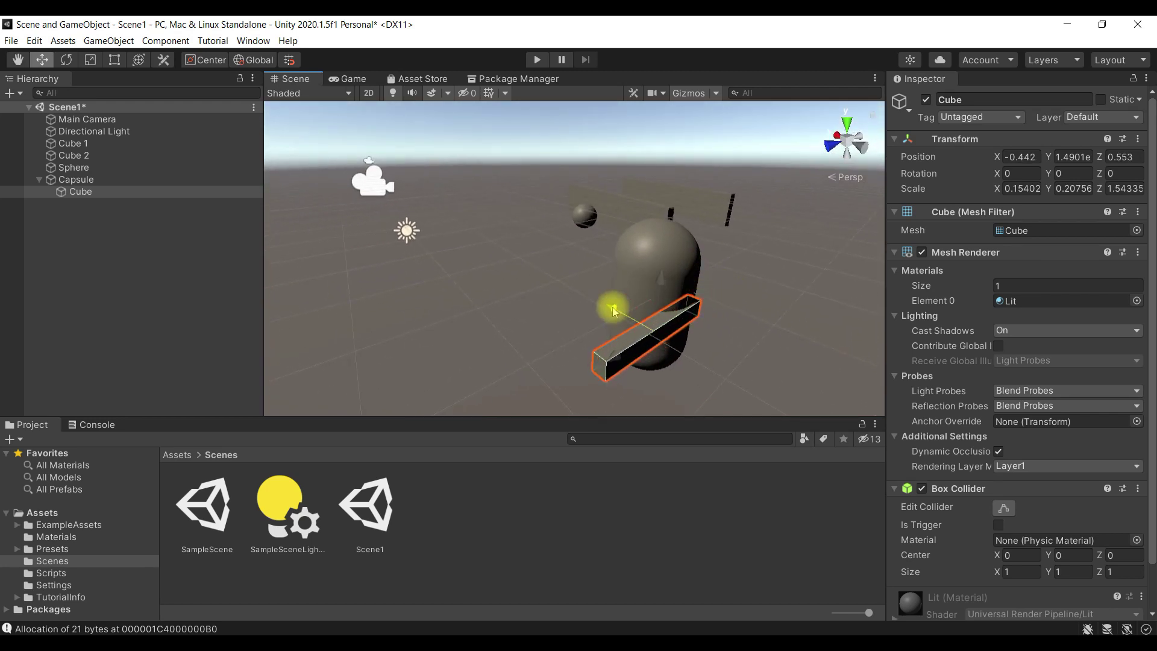
mouse_move(702, 338)
left_mouse_down("alt")
mouse_move(772, 350)
mouse_move(673, 336)
mouse_move(740, 349)
left_mouse_up("alt")
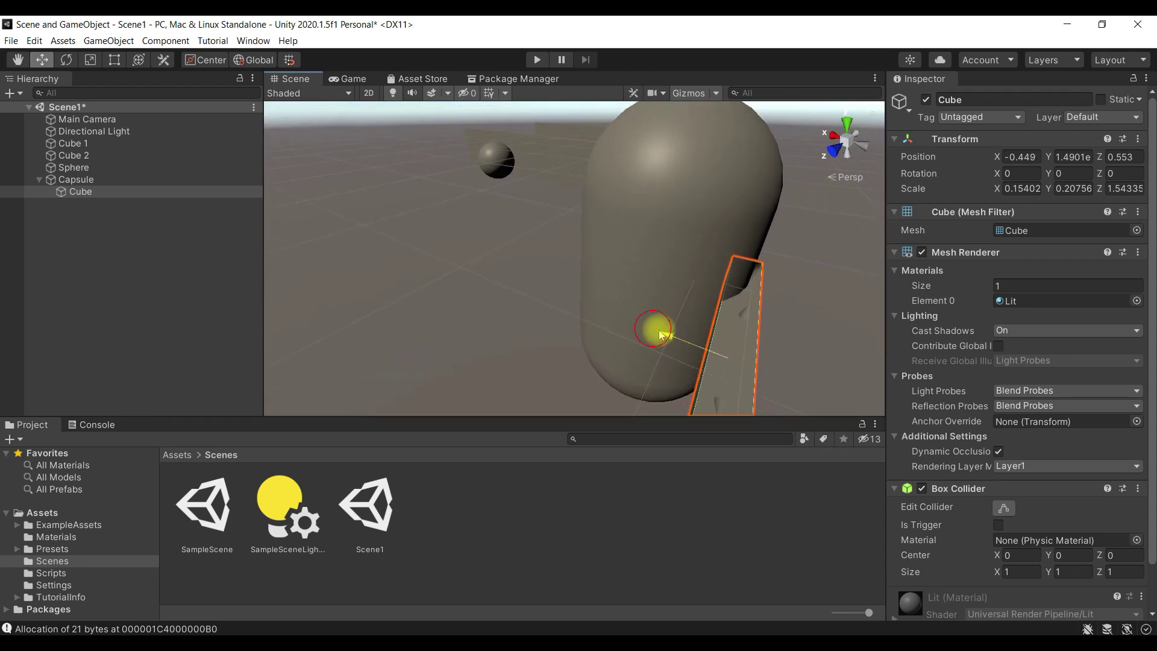
left_click_drag(721, 399, 727, 380)
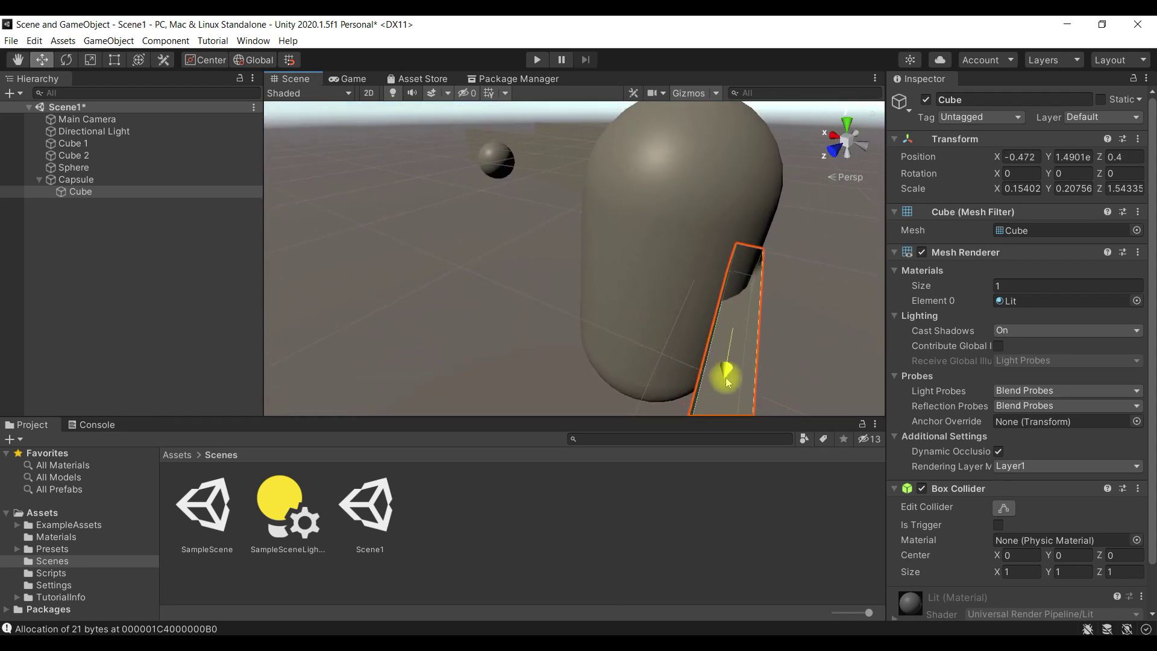
left_click_drag(673, 309, 668, 310)
Step: Shift the bar slightly along X and push it out to Z 0.602
mouse_move(770, 331)
left_mouse_down("alt")
mouse_move(594, 309)
mouse_move(710, 288)
mouse_move(710, 335)
mouse_move(667, 336)
mouse_move(593, 310)
mouse_move(483, 318)
mouse_move(334, 290)
left_mouse_up("alt")
mouse_move(469, 270)
left_mouse_down()
mouse_move(537, 320)
mouse_move(587, 320)
mouse_move(524, 325)
left_mouse_up()
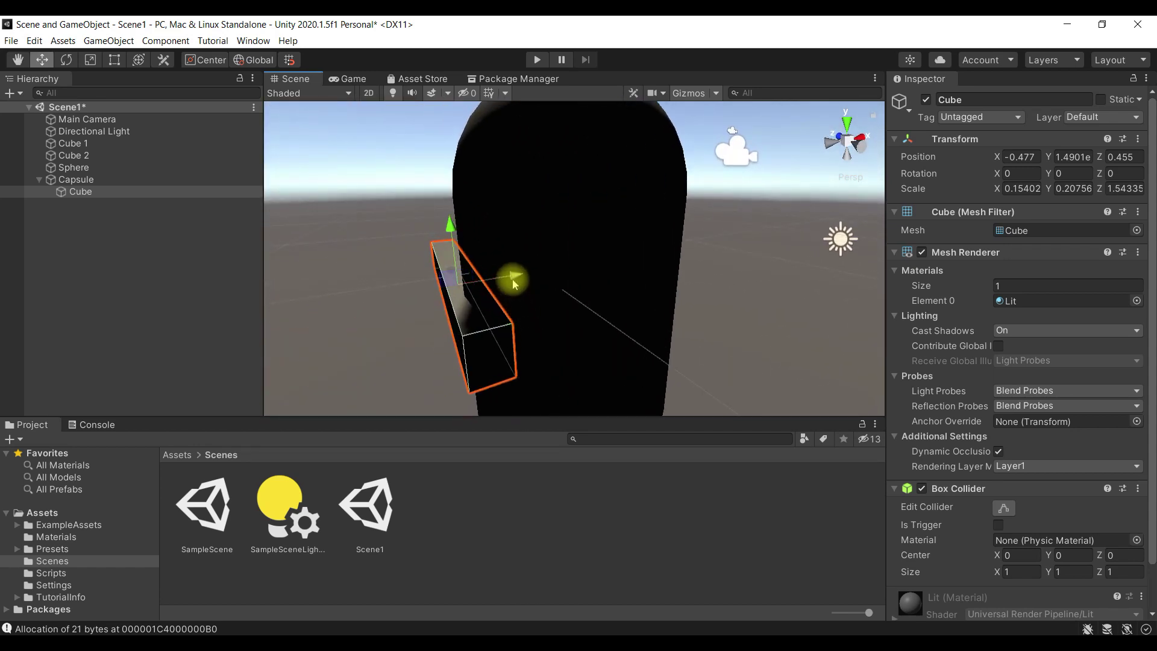
mouse_move(453, 273)
left_mouse_down()
mouse_move(573, 328)
mouse_move(731, 344)
mouse_move(813, 328)
left_mouse_up()
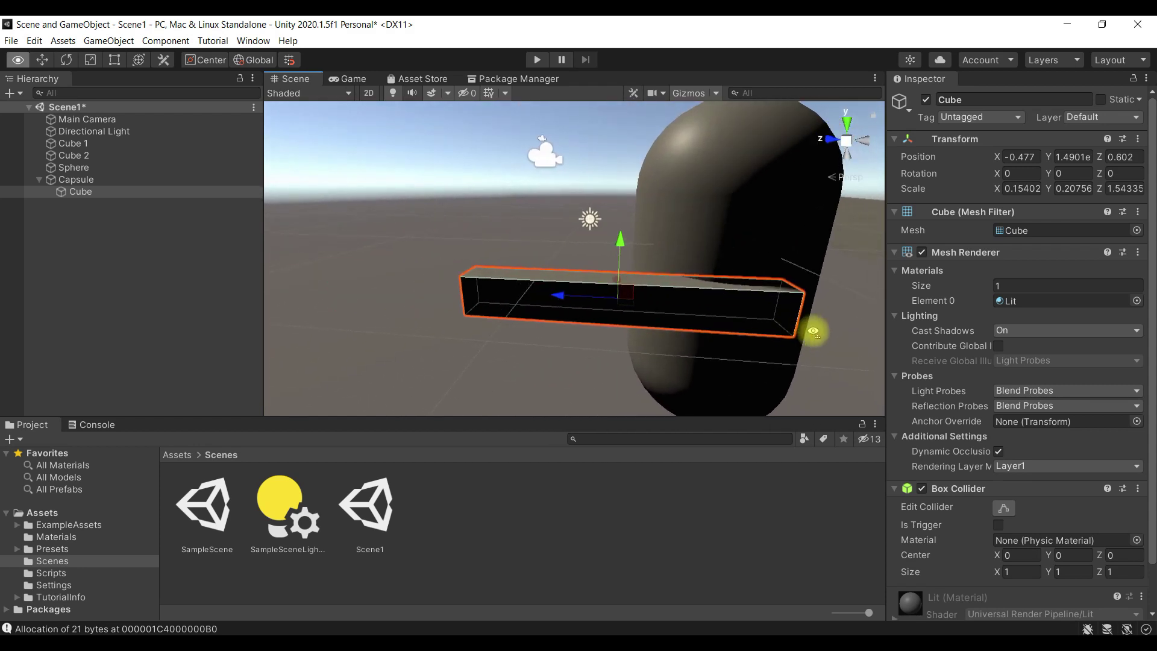
mouse_move(630, 305)
left_mouse_down("alt")
mouse_move(697, 305)
mouse_move(761, 326)
mouse_move(780, 315)
mouse_move(736, 310)
left_mouse_up("alt")
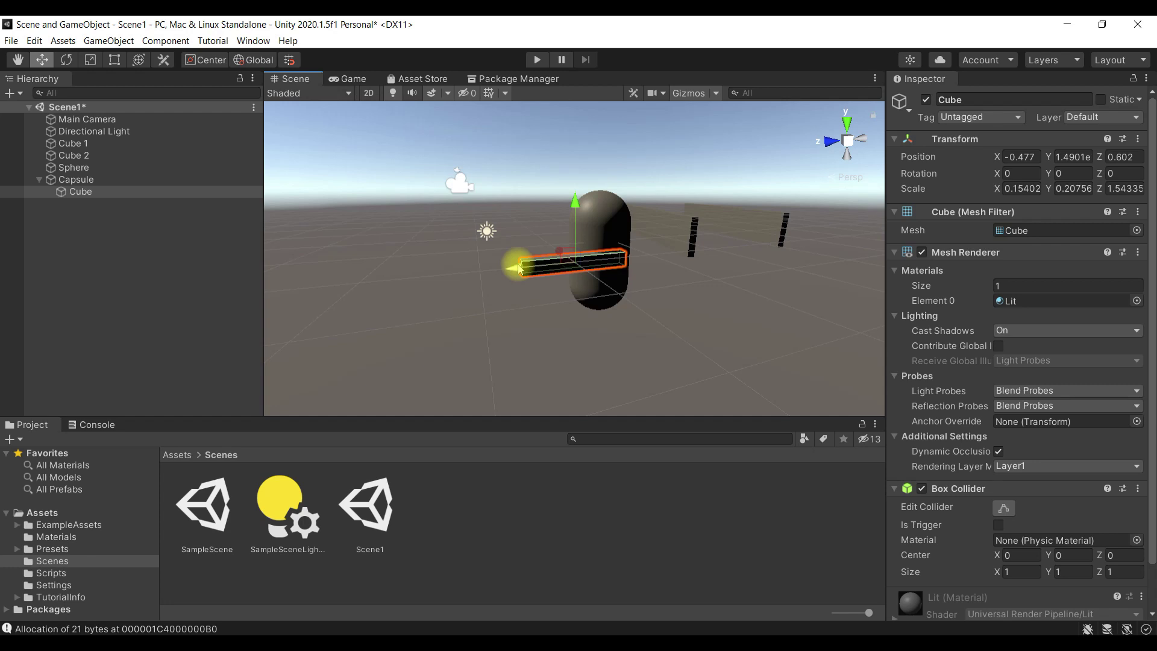
key("e")
key("r")
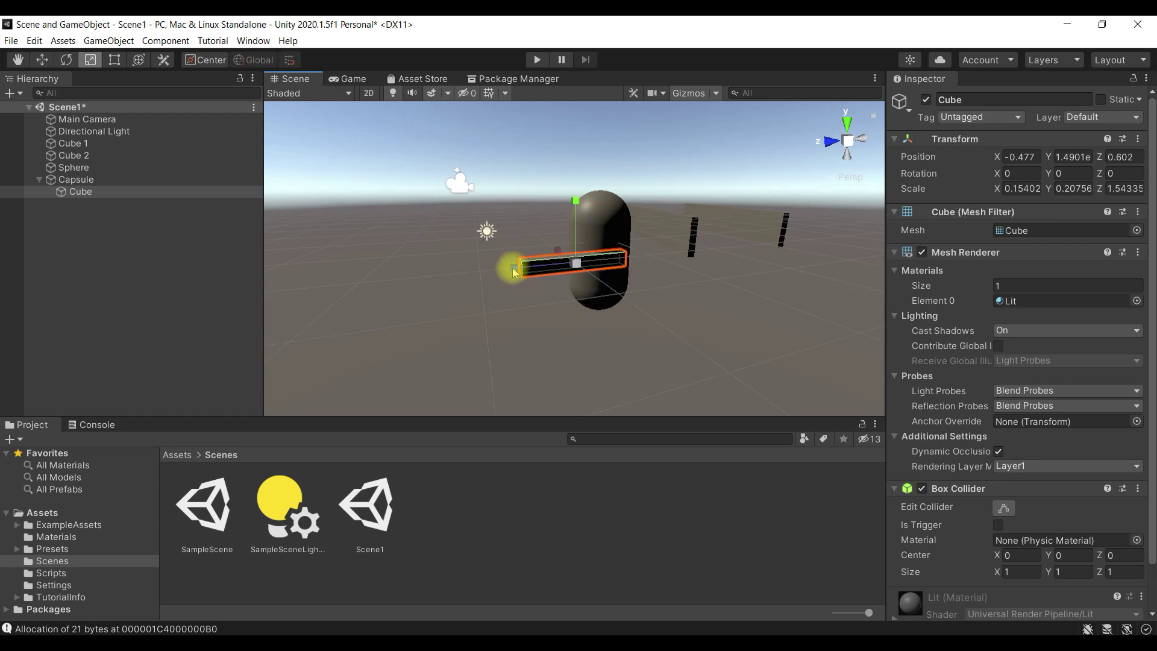
left_click(641, 283)
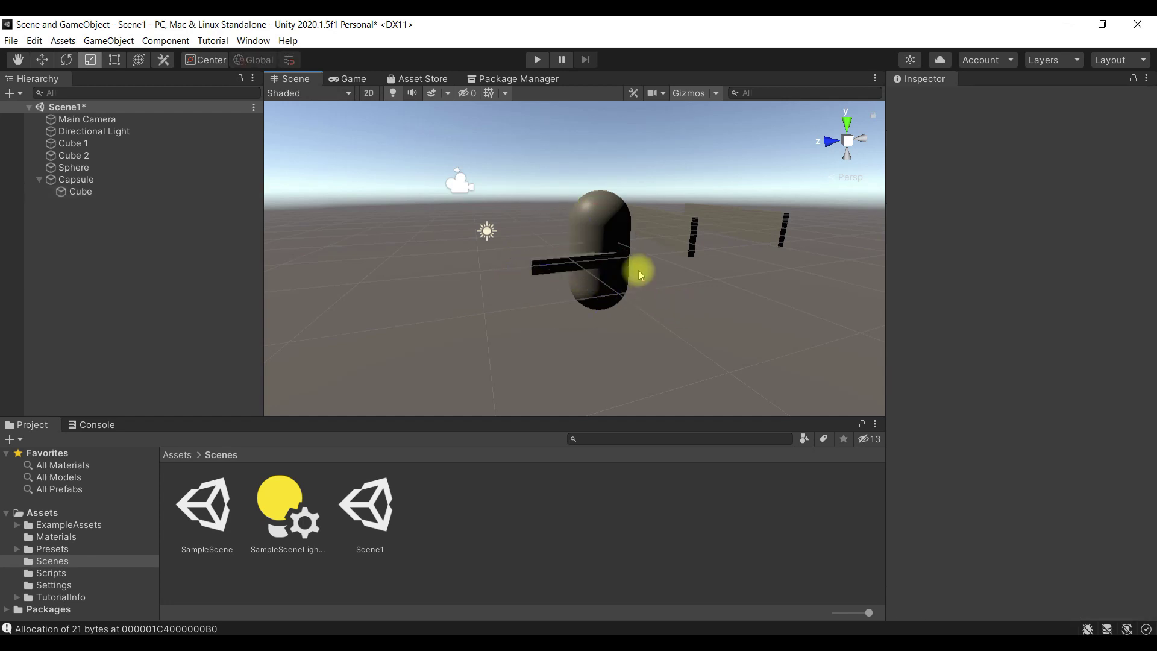
Step: Move the Capsule along Z to 1.07
left_click(135, 179)
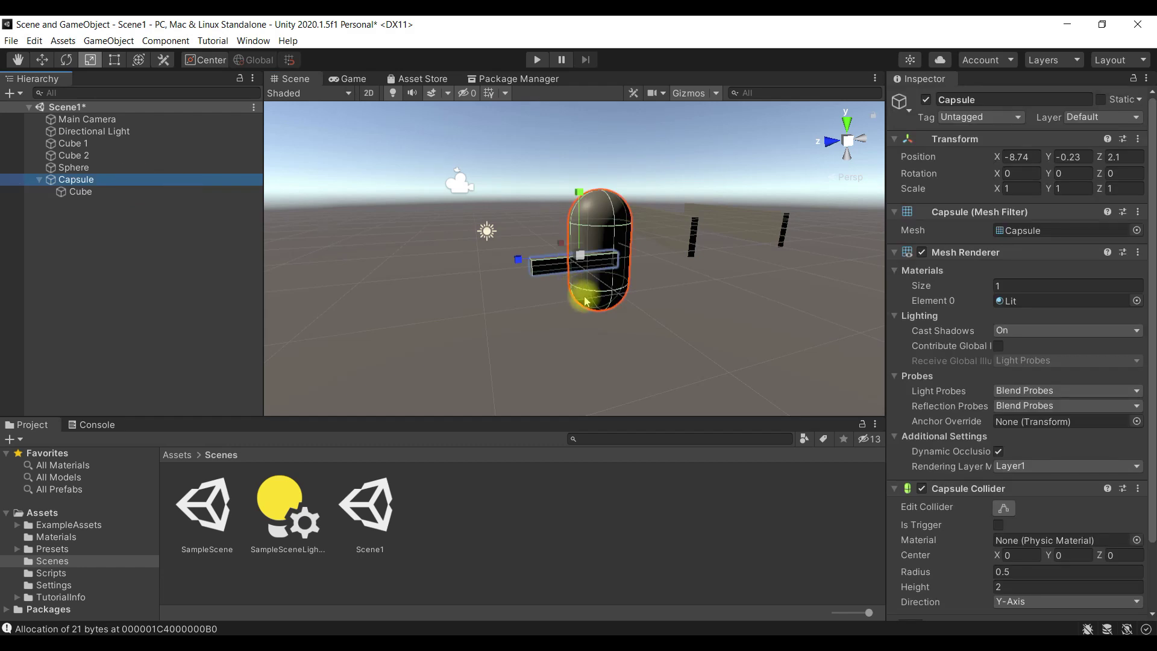
key("w")
mouse_move(518, 259)
left_mouse_down()
mouse_move(894, 316)
mouse_move(526, 245)
mouse_move(719, 304)
mouse_move(757, 283)
left_mouse_up()
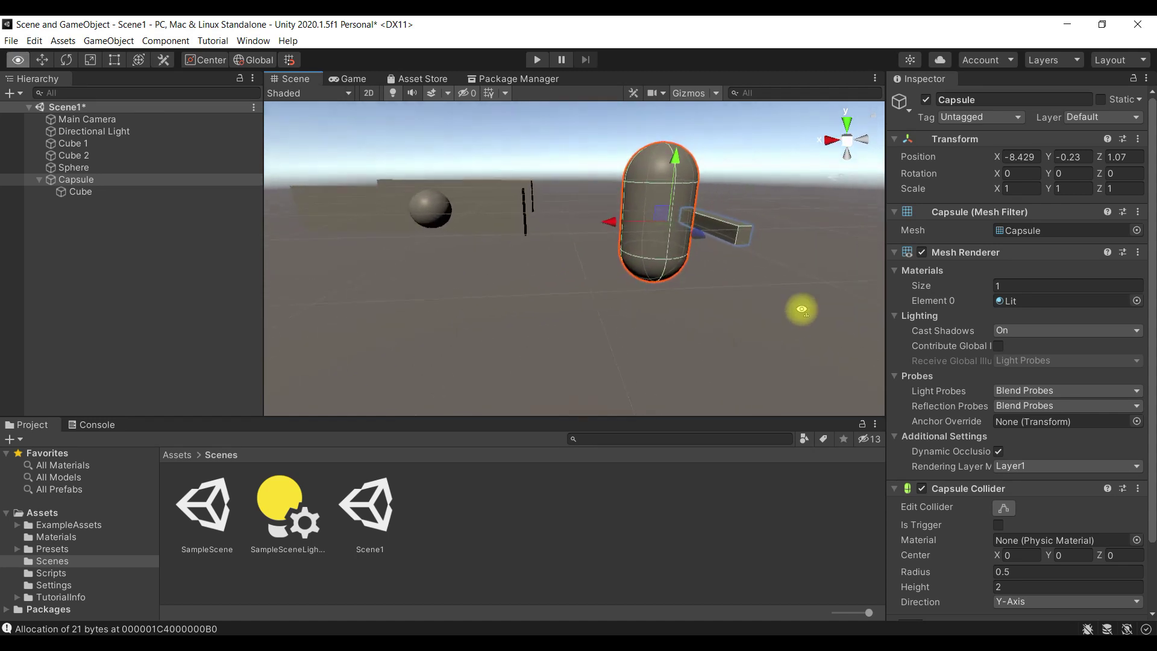
left_click(748, 302)
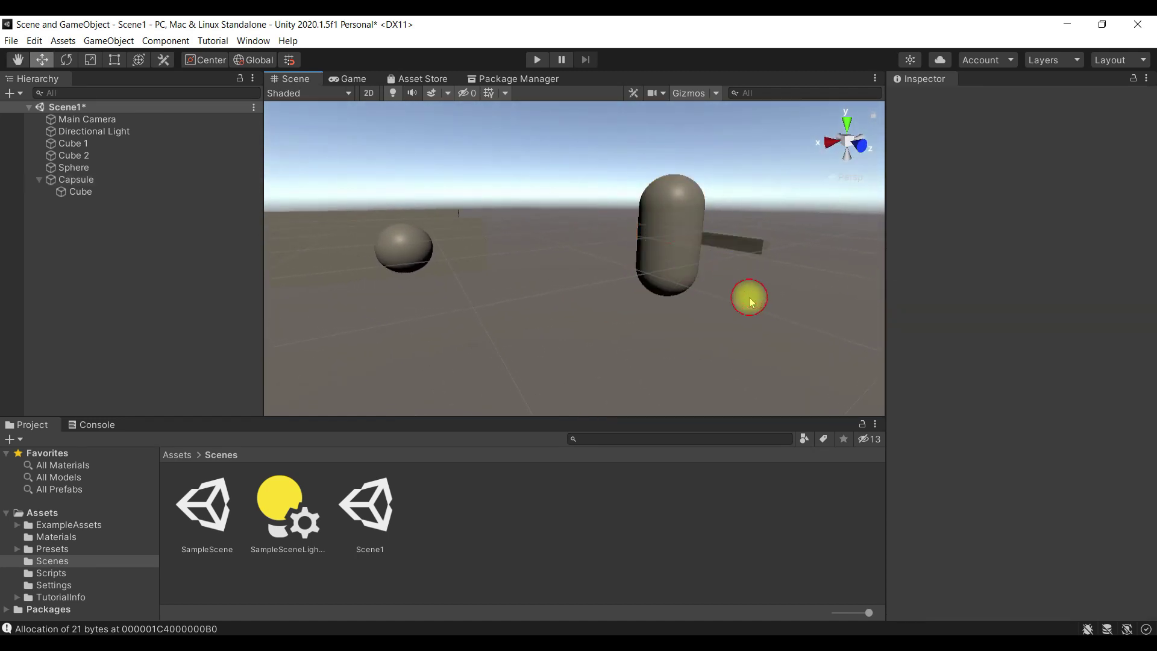
Step: Name the Capsule Enemy and its child Cube Weapon
left_click(44, 182)
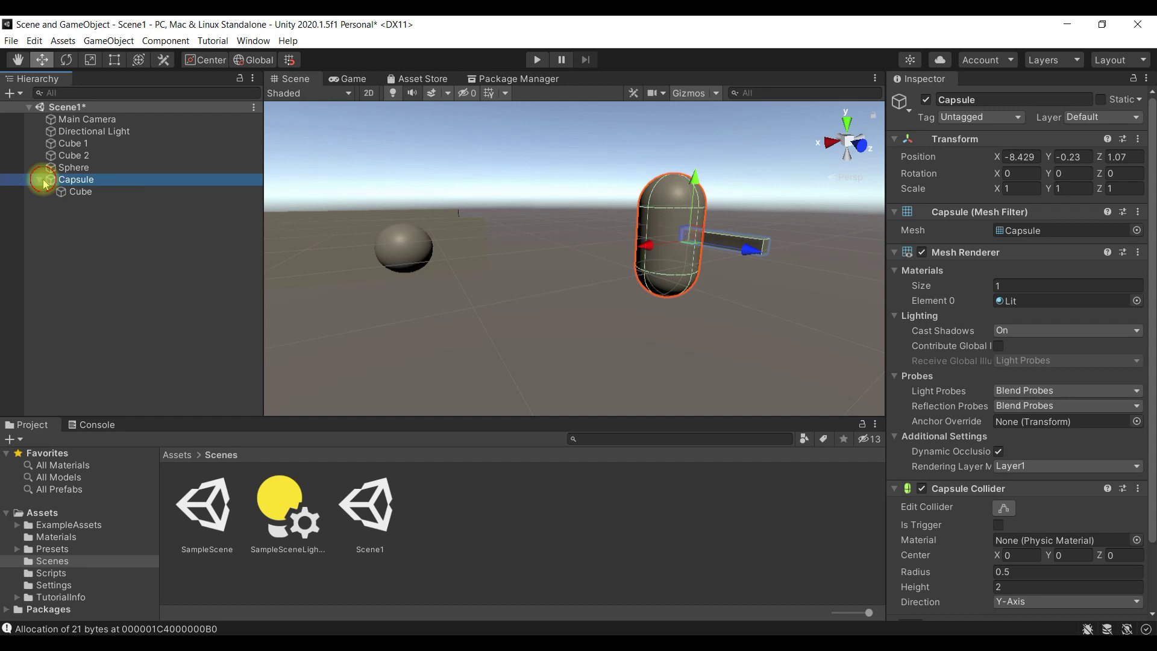
left_click(82, 184)
type("Enemy")
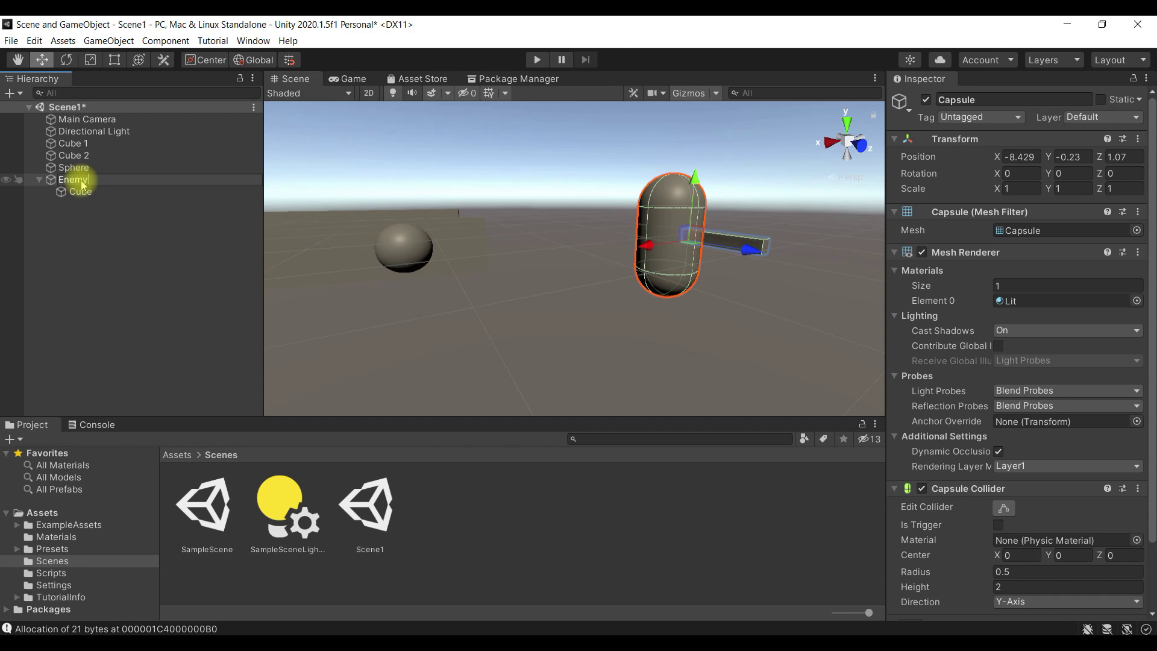
key("Return")
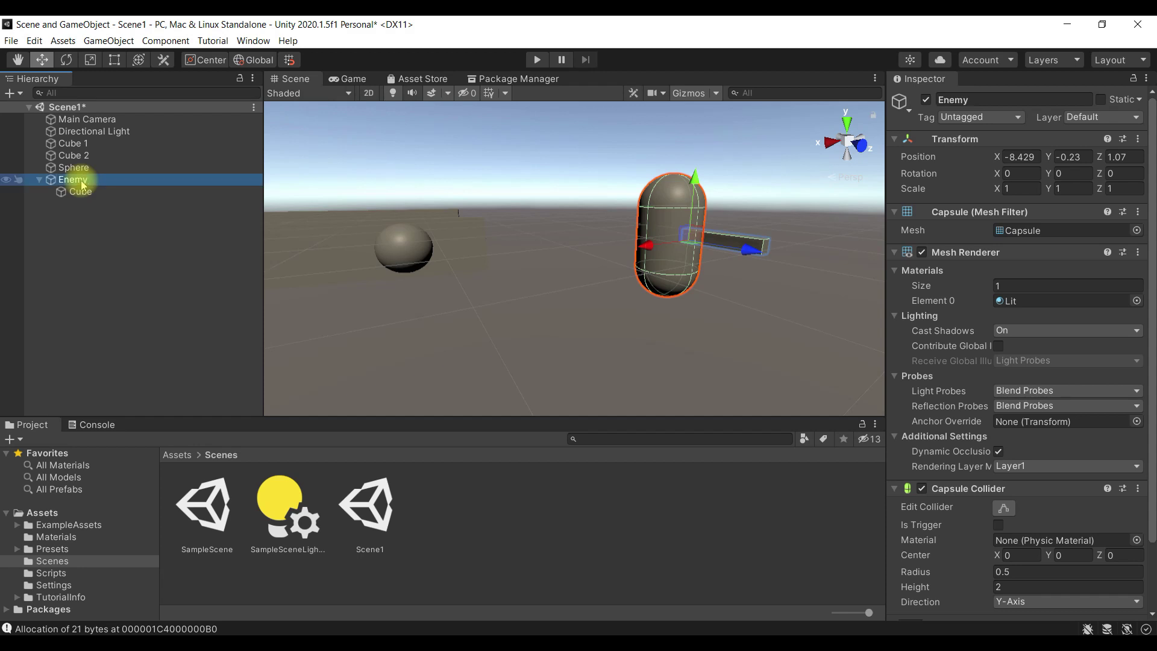
left_click(132, 190)
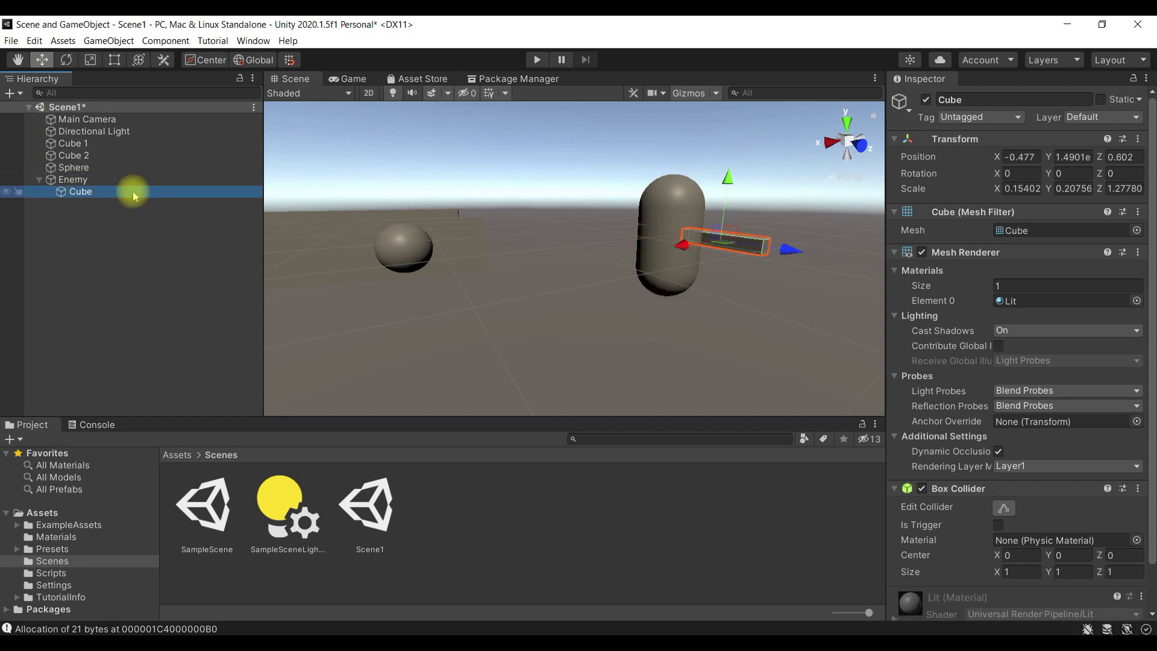
left_click(132, 191)
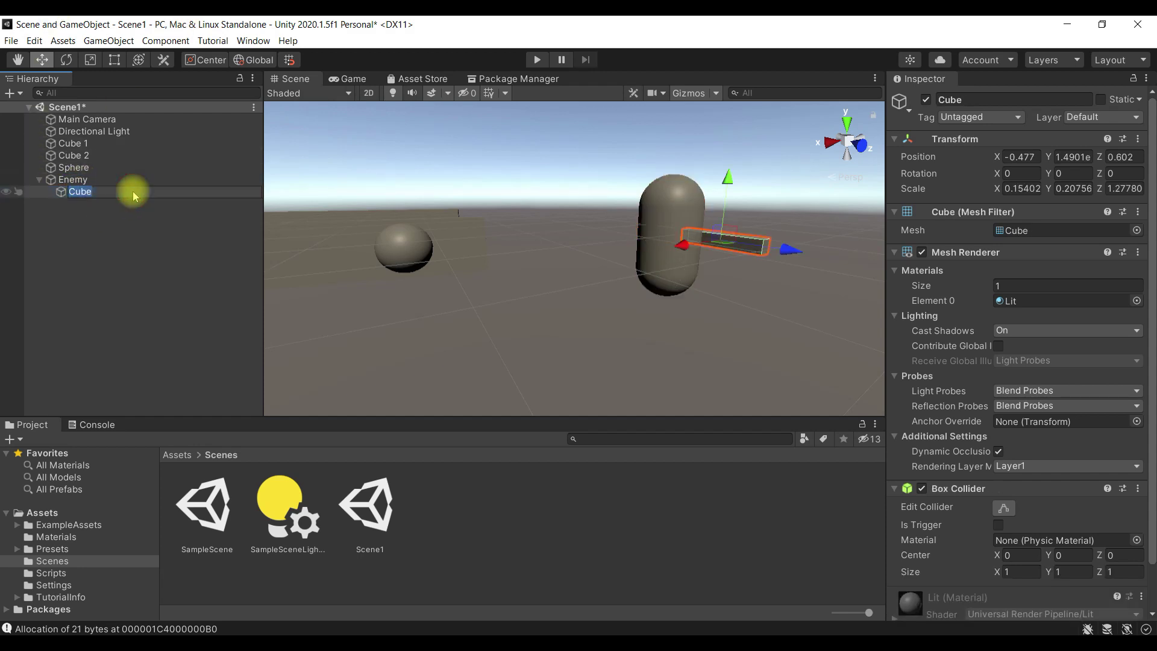
type("Weapon")
key("Return")
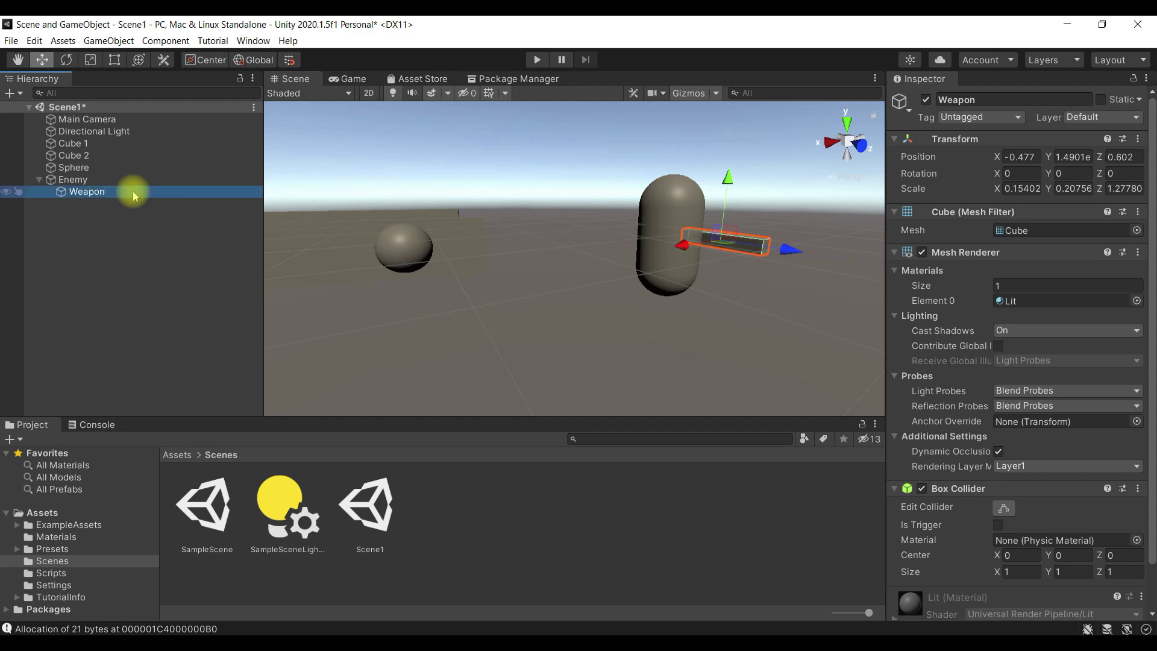
mouse_move(606, 273)
left_mouse_down("alt")
mouse_move(560, 297)
mouse_move(608, 351)
mouse_move(331, 279)
left_mouse_up("alt")
left_click(69, 179)
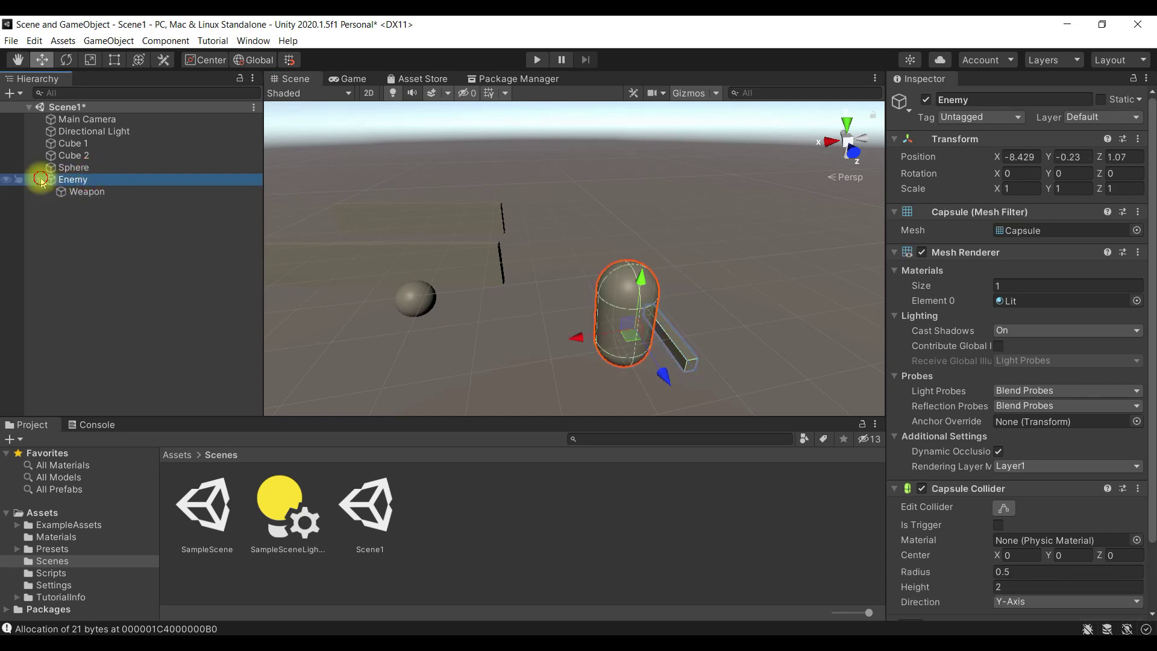
left_click(90, 181)
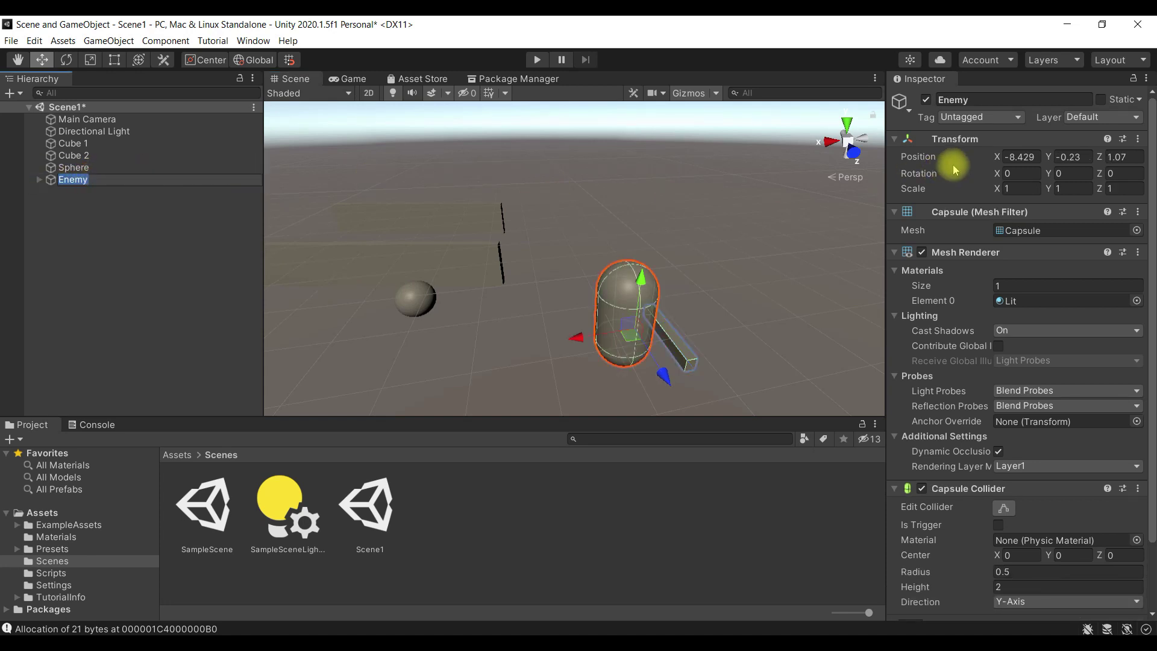
scroll(1012, 271, "down", 3)
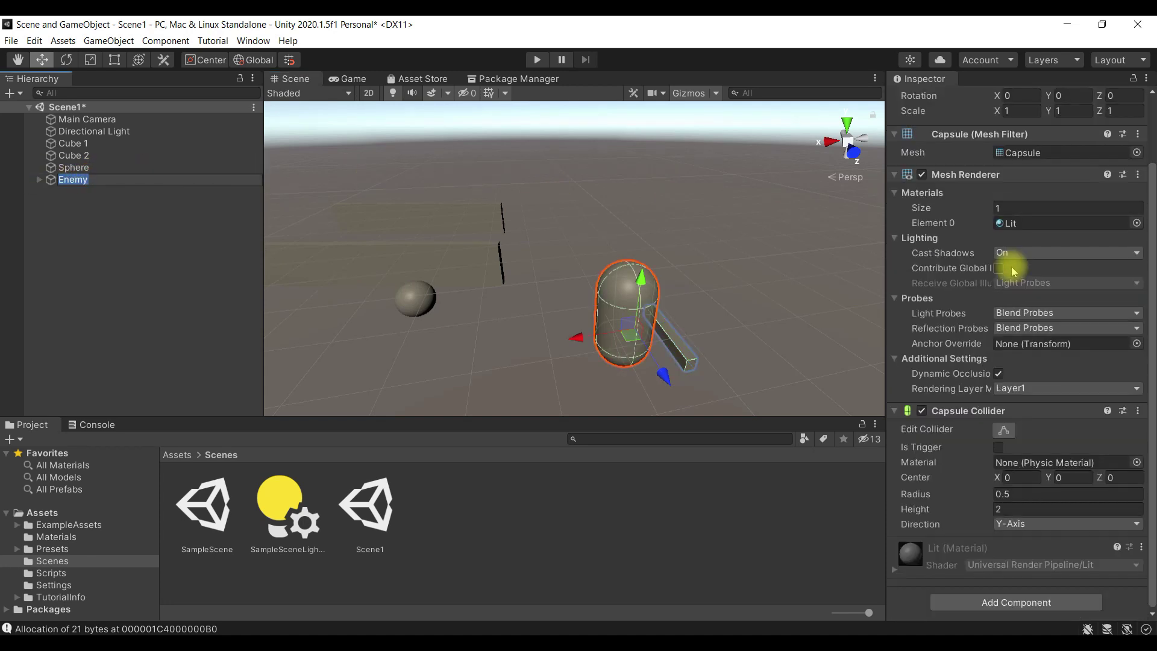
Step: Duplicate Enemy with its Weapon and move the copy, Enemy (1), to X -10.77
left_click(63, 185)
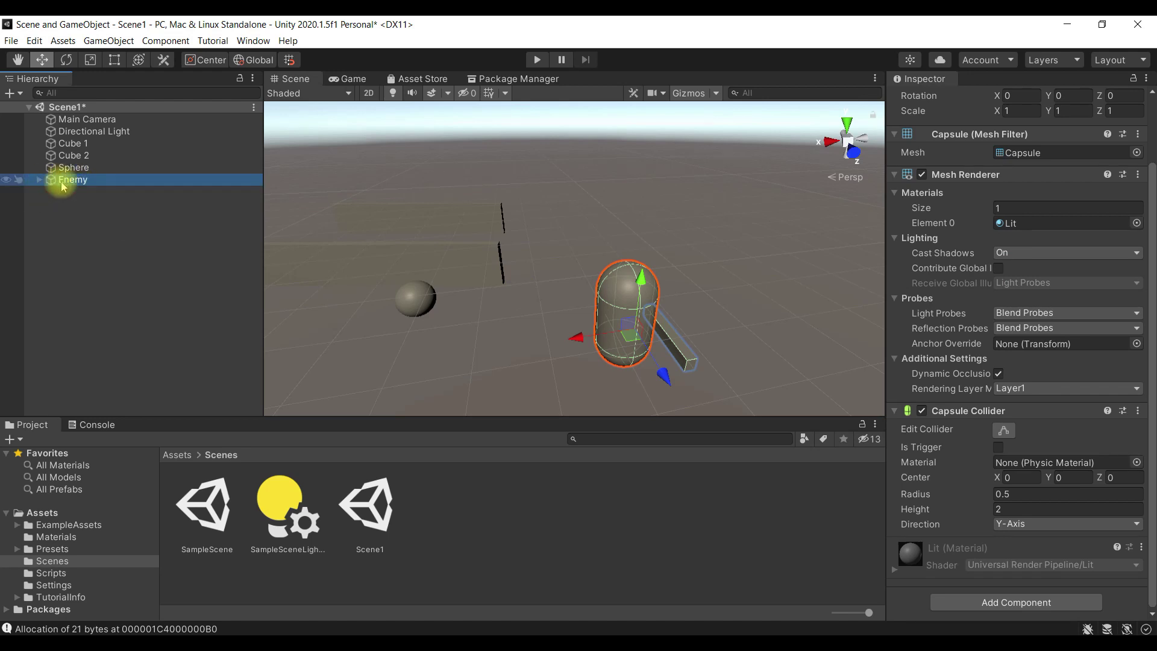
left_click(40, 180)
left_click(85, 192)
left_click(90, 180)
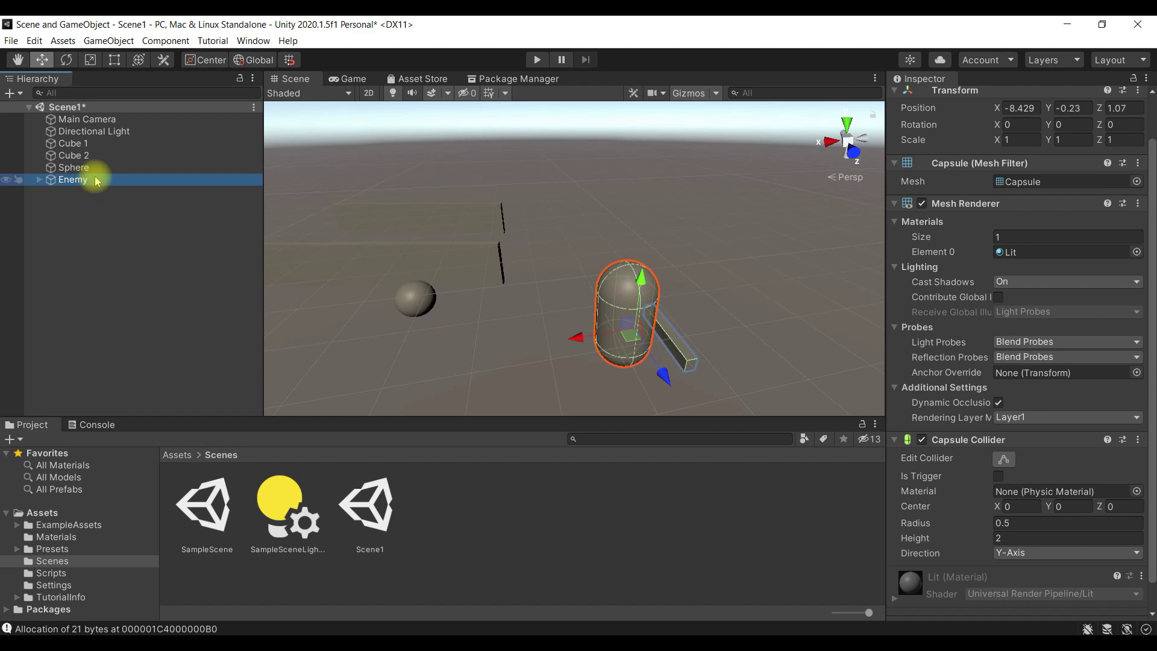
key("ctrl+d")
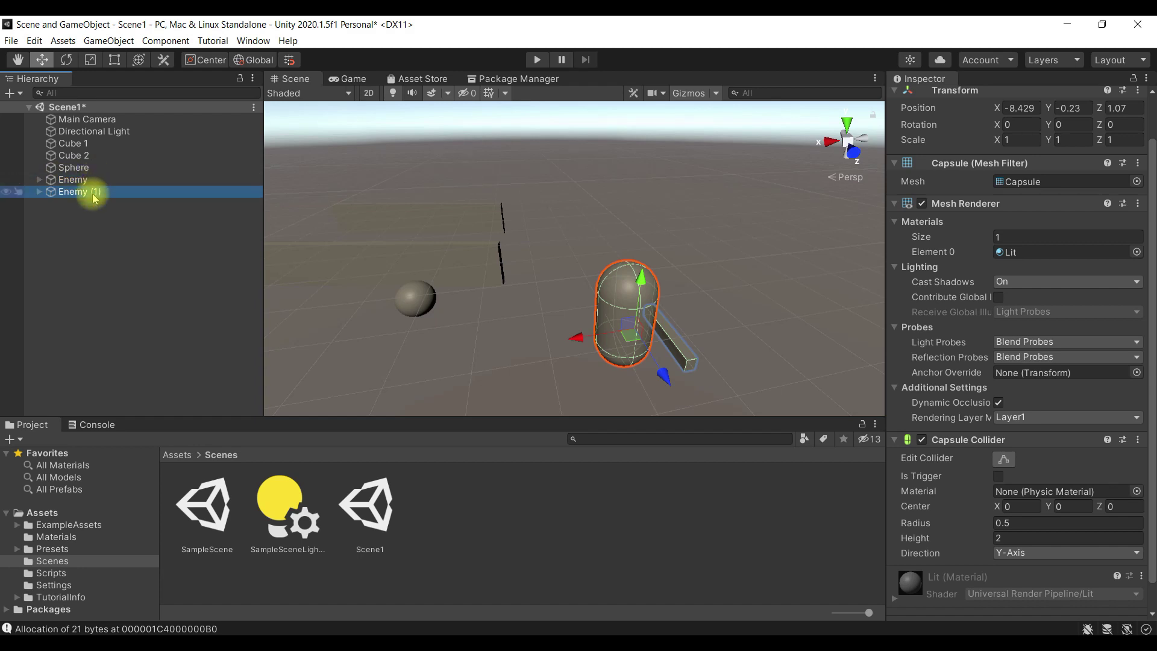
left_click_drag(656, 328, 717, 342)
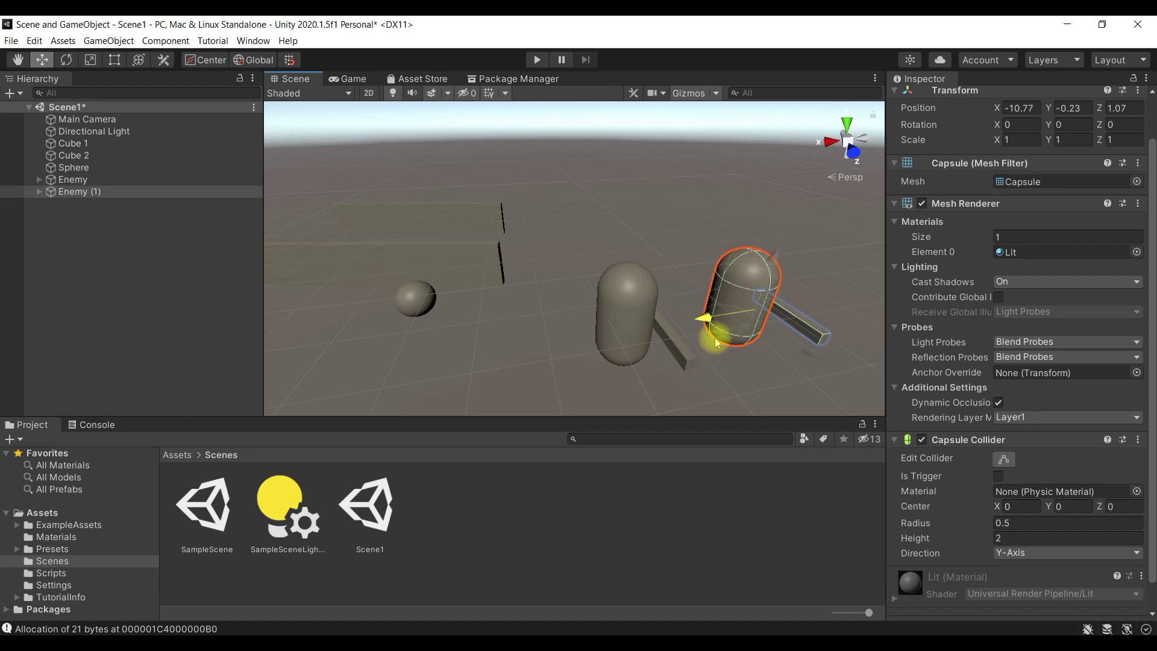
Step: Collapse both enemies' child lists in the Hierarchy and tilt the view toward the capsules
right_click_drag(726, 349, 741, 351)
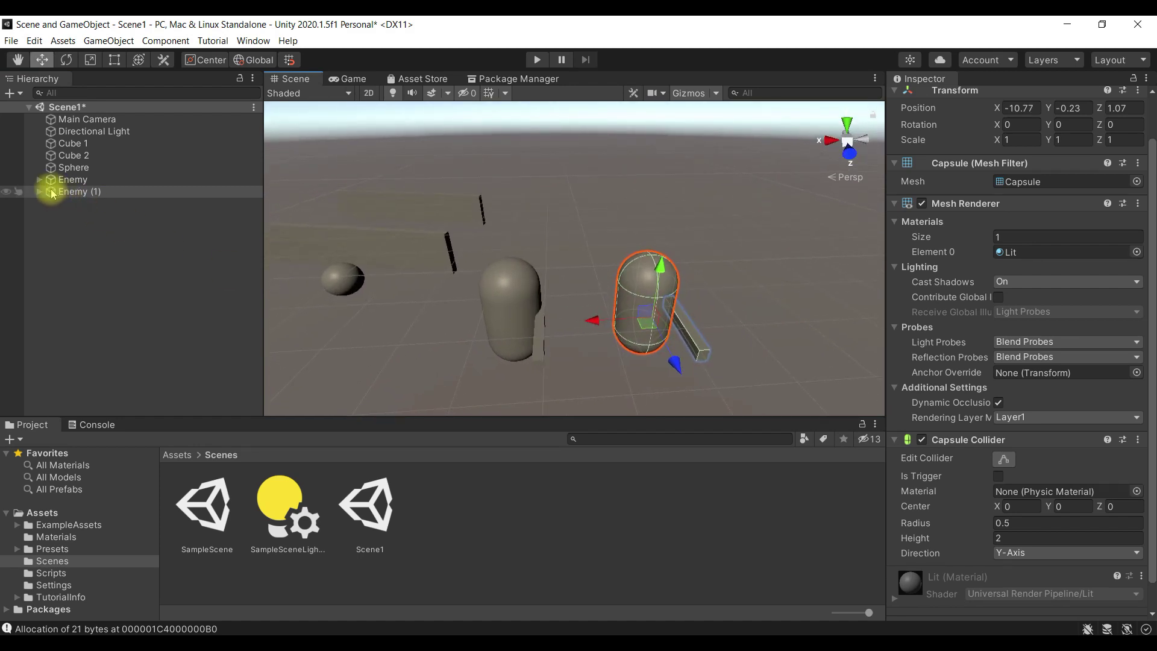
left_click(66, 179)
left_click(45, 192)
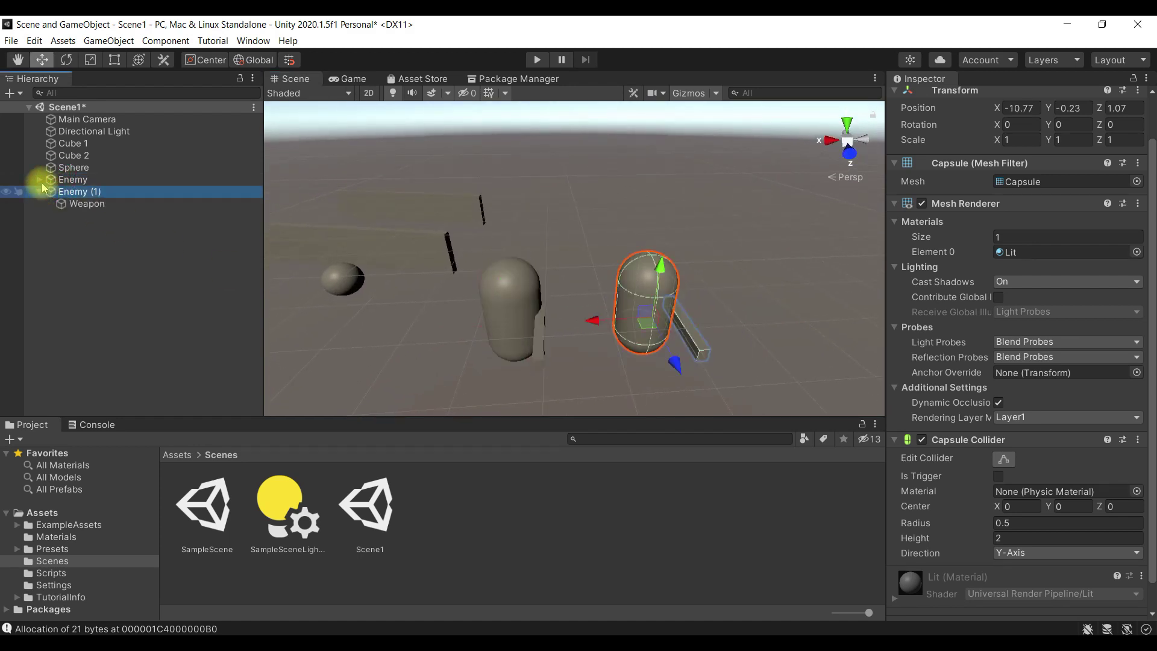
left_click(40, 179)
left_click(39, 204)
left_click(40, 181)
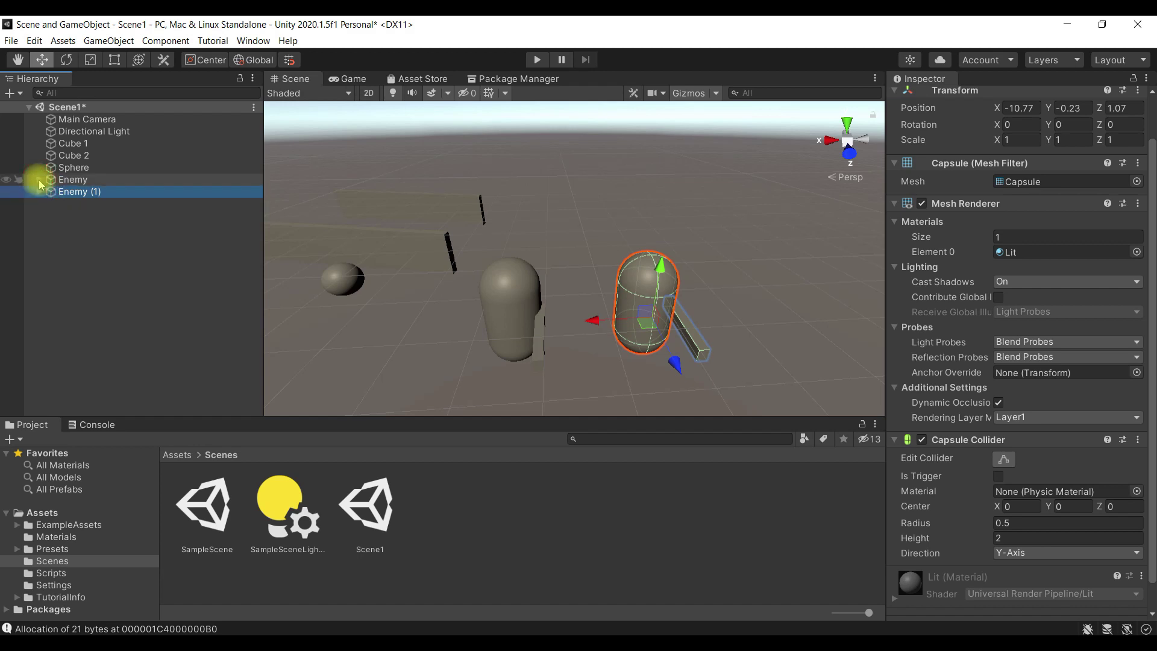
mouse_move(597, 292)
right_mouse_down()
mouse_move(552, 324)
mouse_move(602, 320)
right_mouse_up()
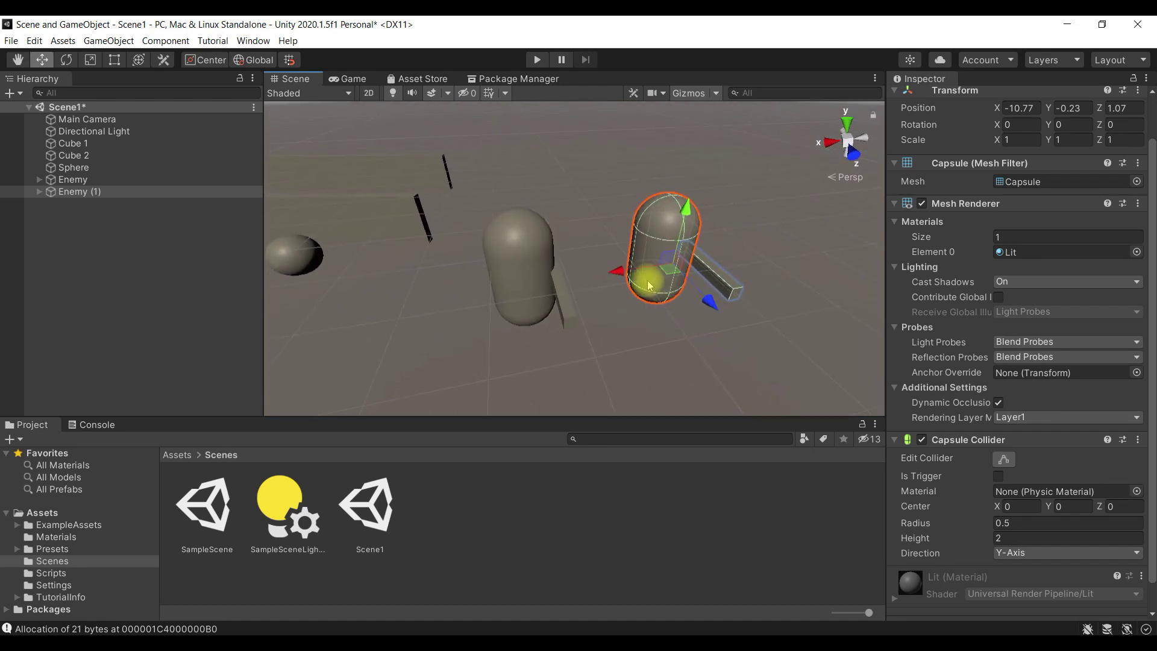
Step: Compare the original Enemy with Enemy (1), leaving the original Enemy selected
left_click(136, 179)
left_click(142, 192)
left_click(150, 179)
left_click(154, 192)
left_click(158, 183)
left_click(153, 191)
left_click(161, 180)
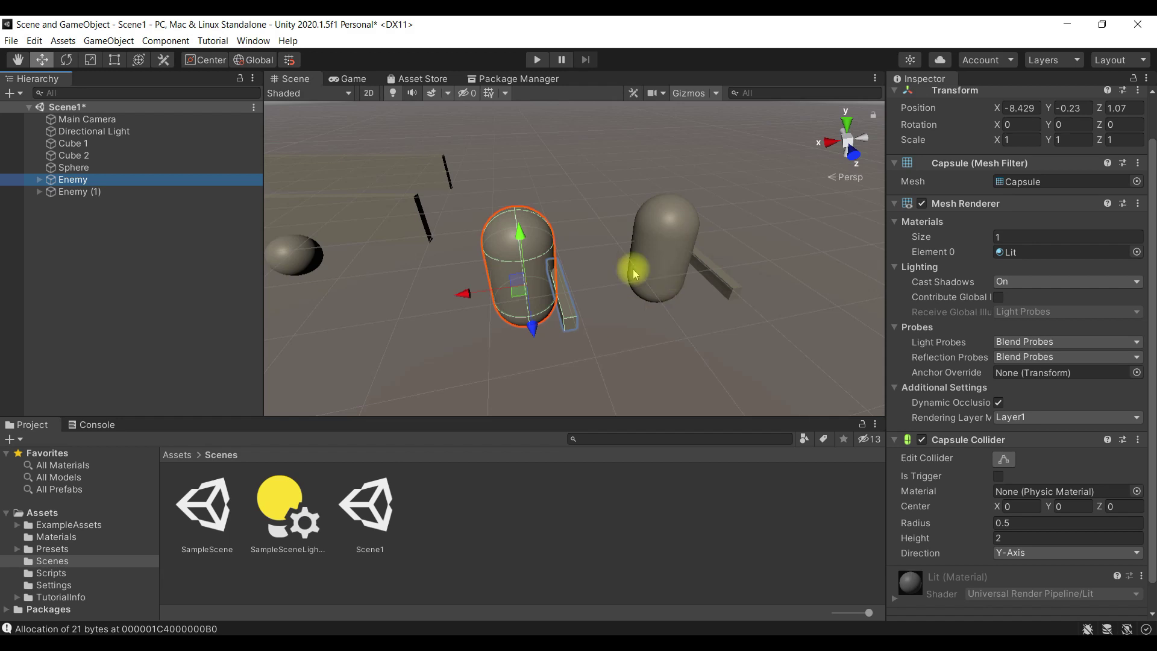
Step: Inspect the Sphere, both Enemy capsules and each enemy's Weapon in the scene
left_click(304, 256)
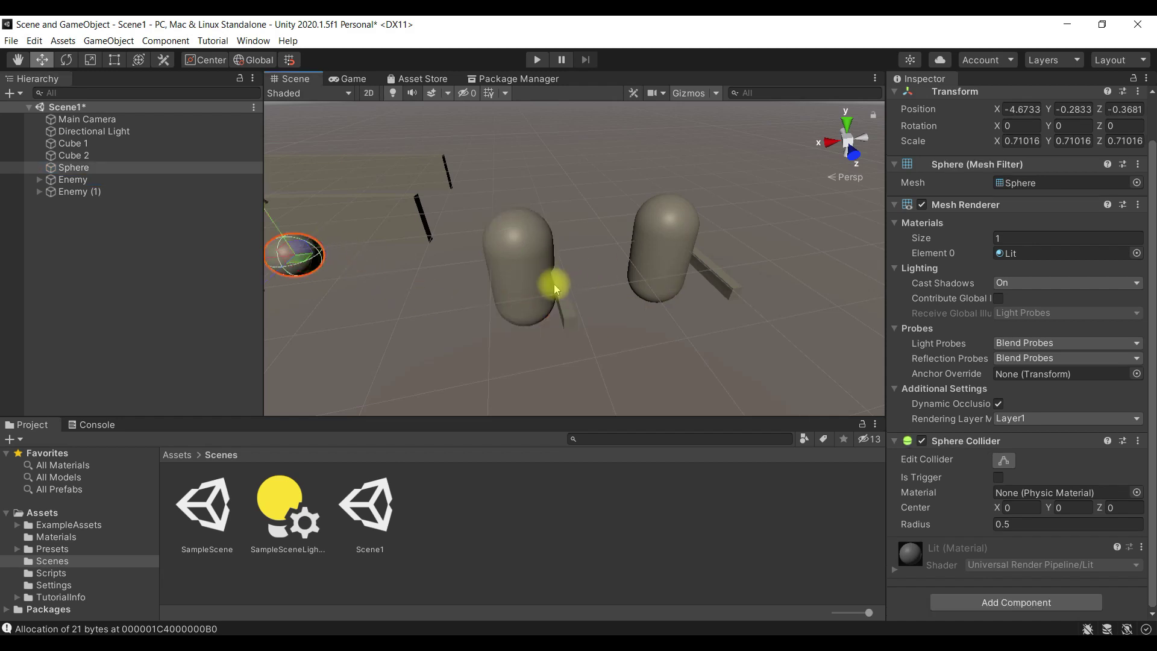
left_click(530, 285)
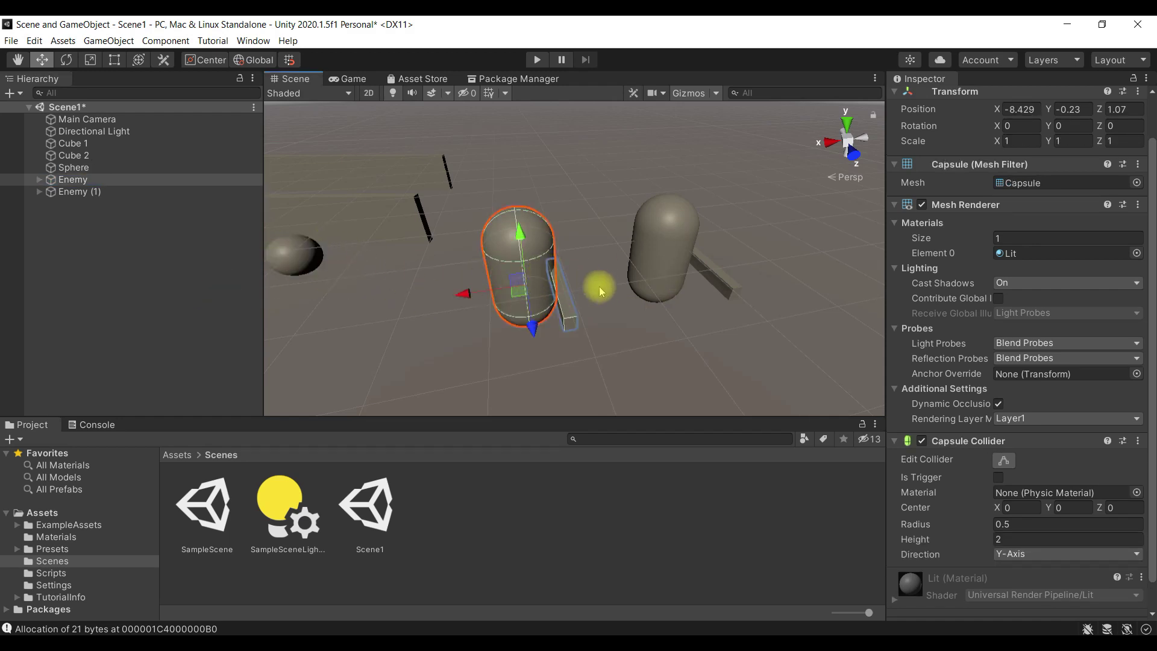
left_click(566, 309)
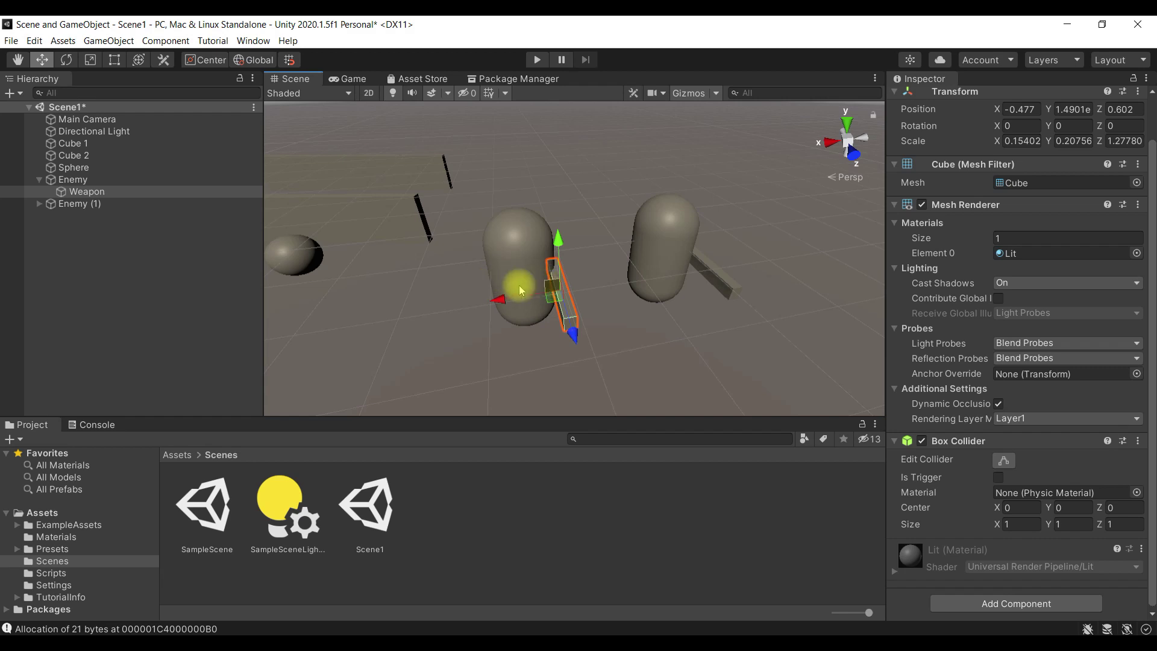
left_click(715, 273)
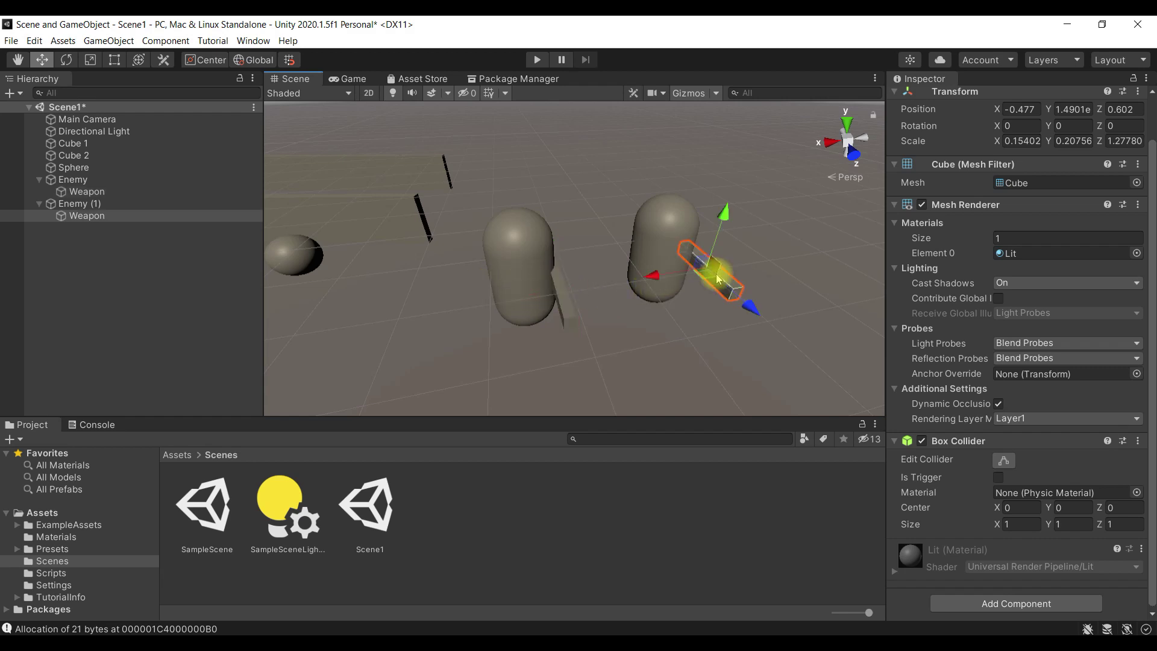
left_click(661, 256)
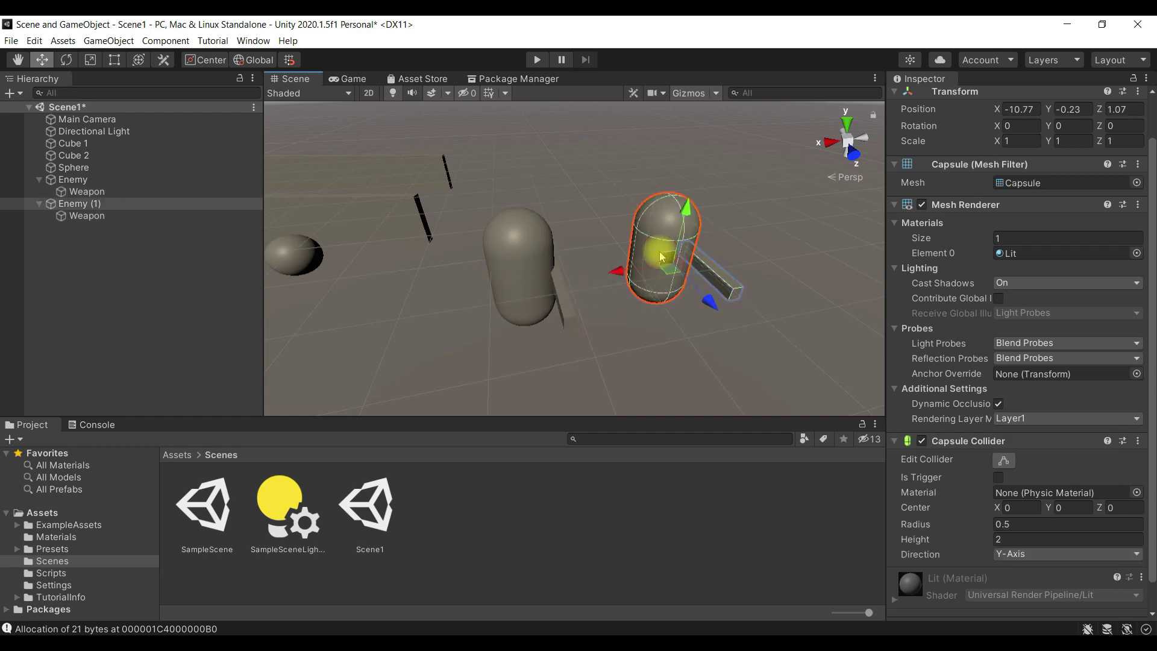
left_click(714, 266)
Step: Recheck Enemy's Weapon, clear the selection and save Scene1 with Ctrl+S
left_click(685, 309)
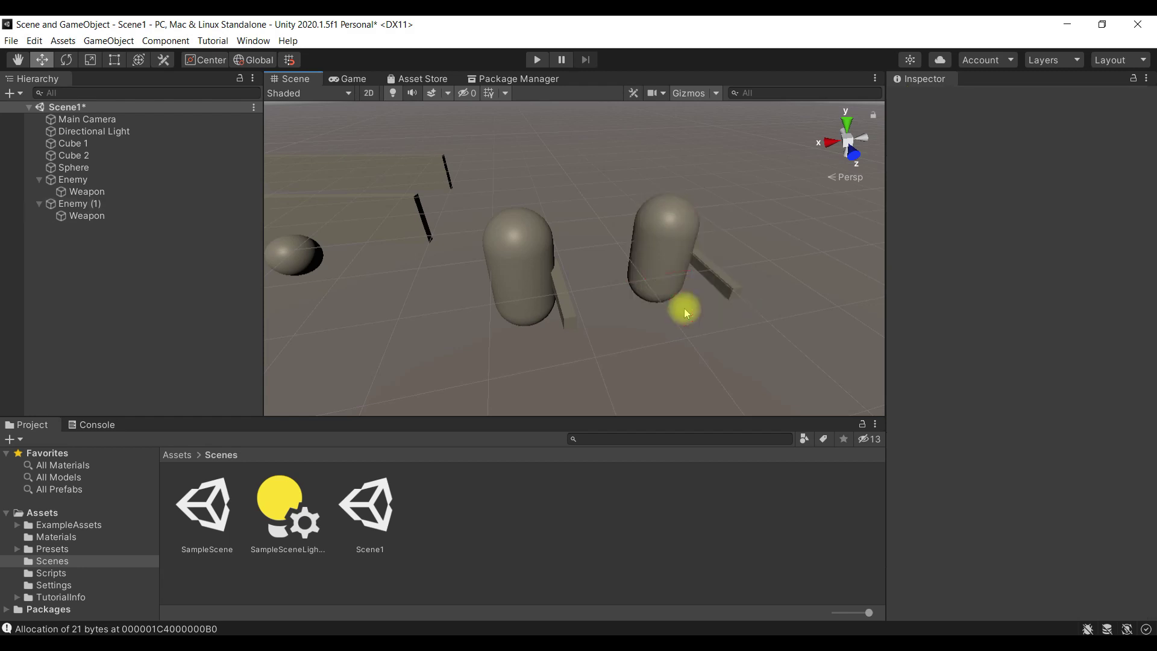
left_click(558, 283)
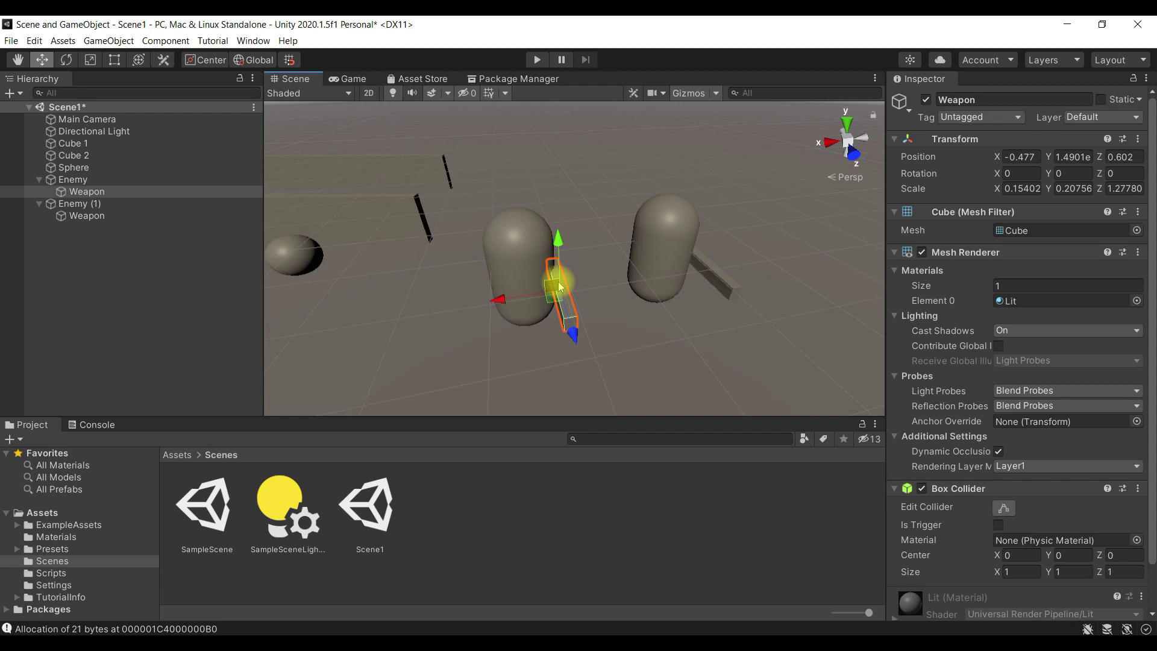
left_click(194, 262)
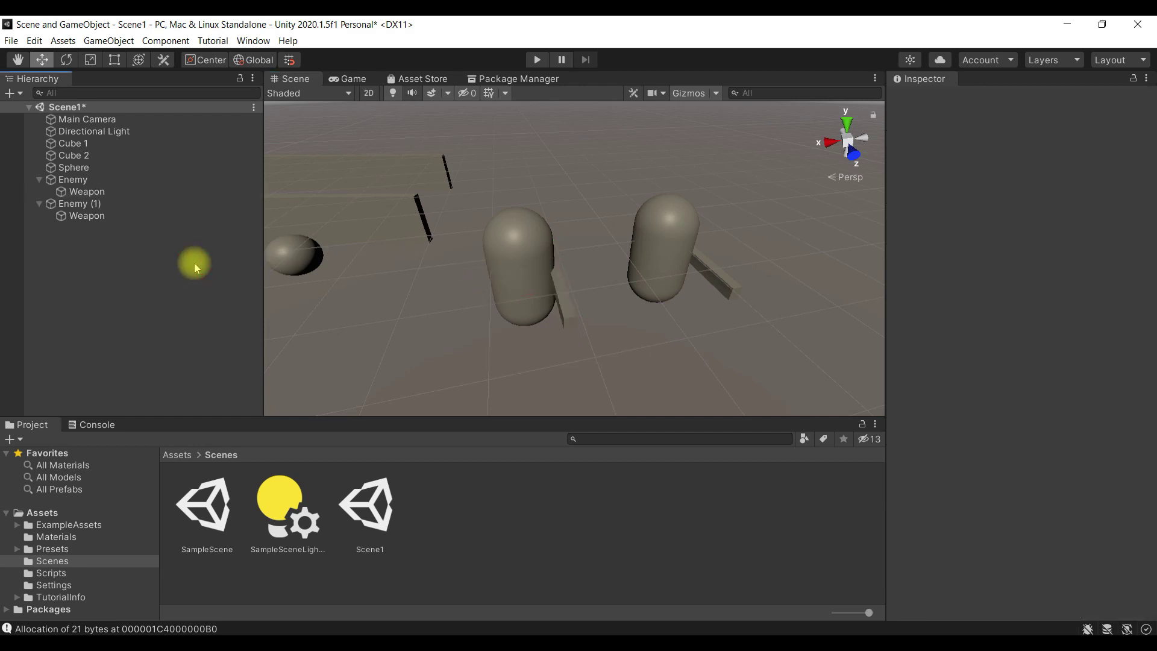
key("ctrl+s")
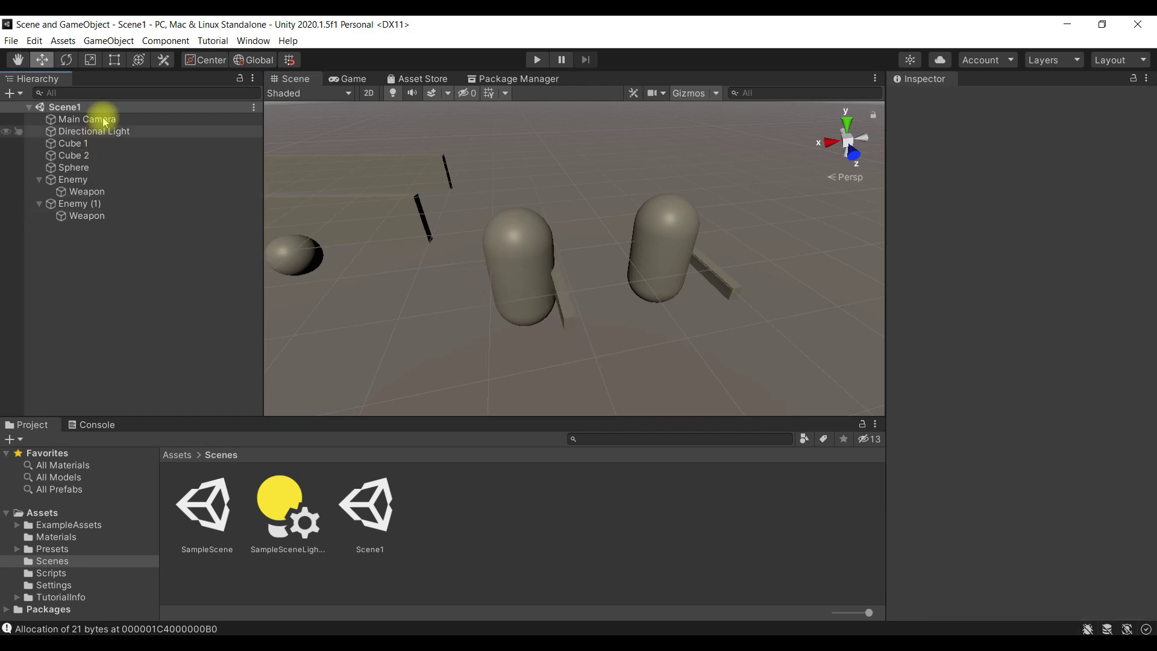
Step: Add a new scene asset 'Scene2' to the Scenes folder via Create > Scene and open it
right_click(447, 522)
mouse_move(539, 181)
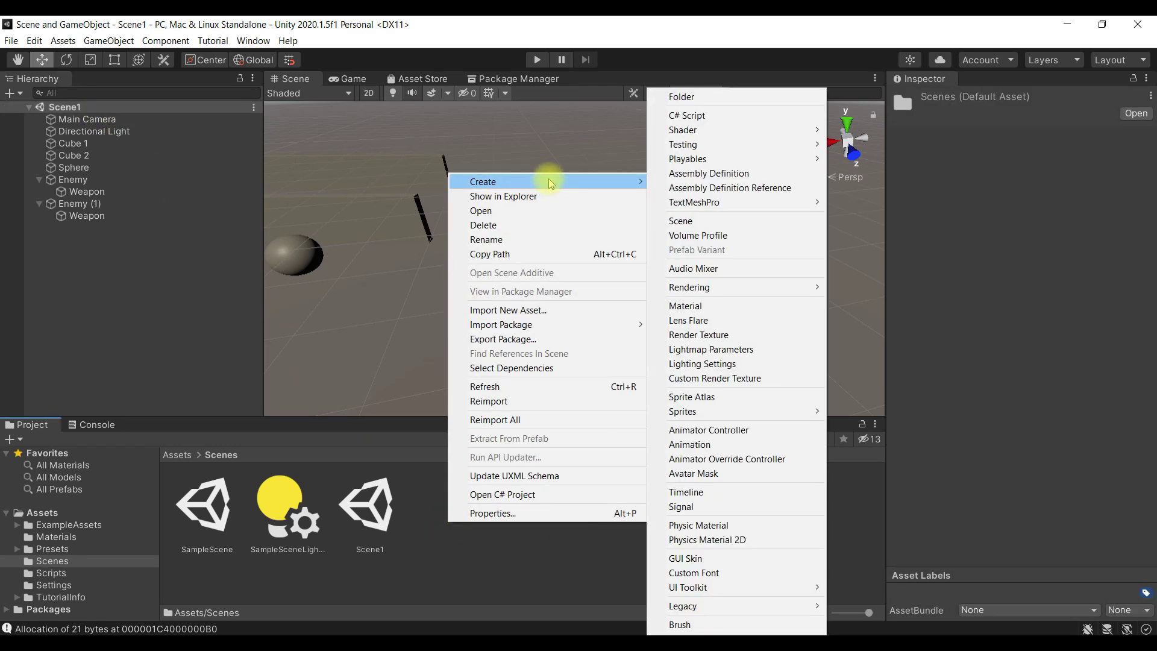
left_click(728, 221)
type("Scene2")
key("Return")
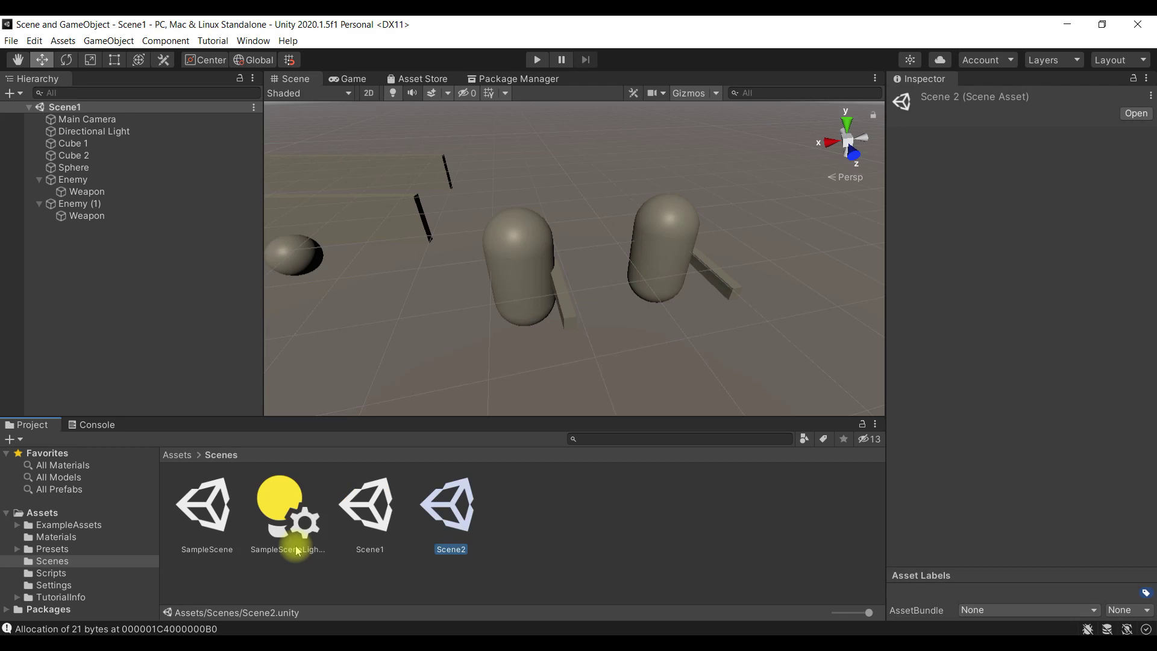
left_click(457, 508)
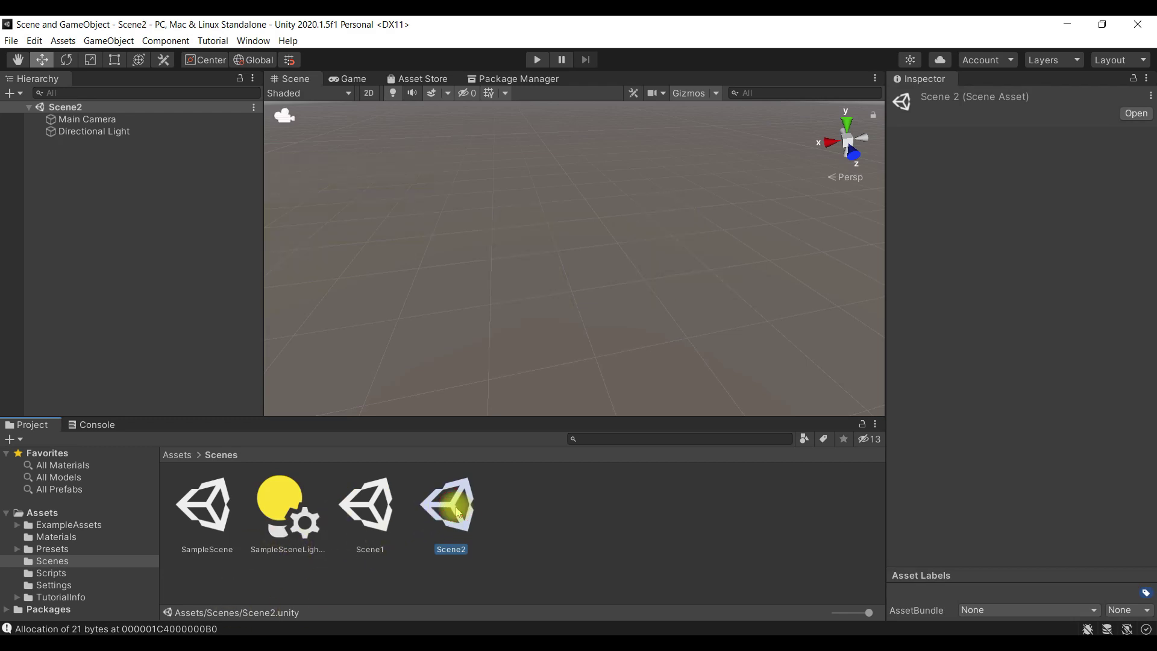
Step: Switch between Scene1 and Scene2, ending with Scene2 open
double_click(368, 512)
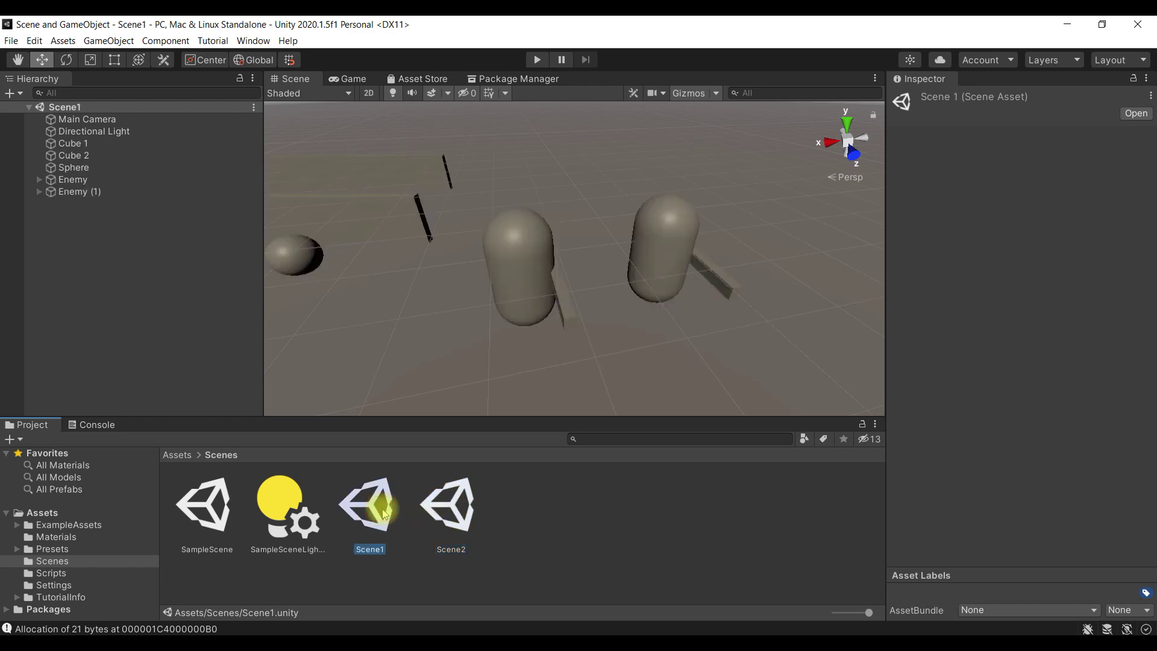
double_click(446, 515)
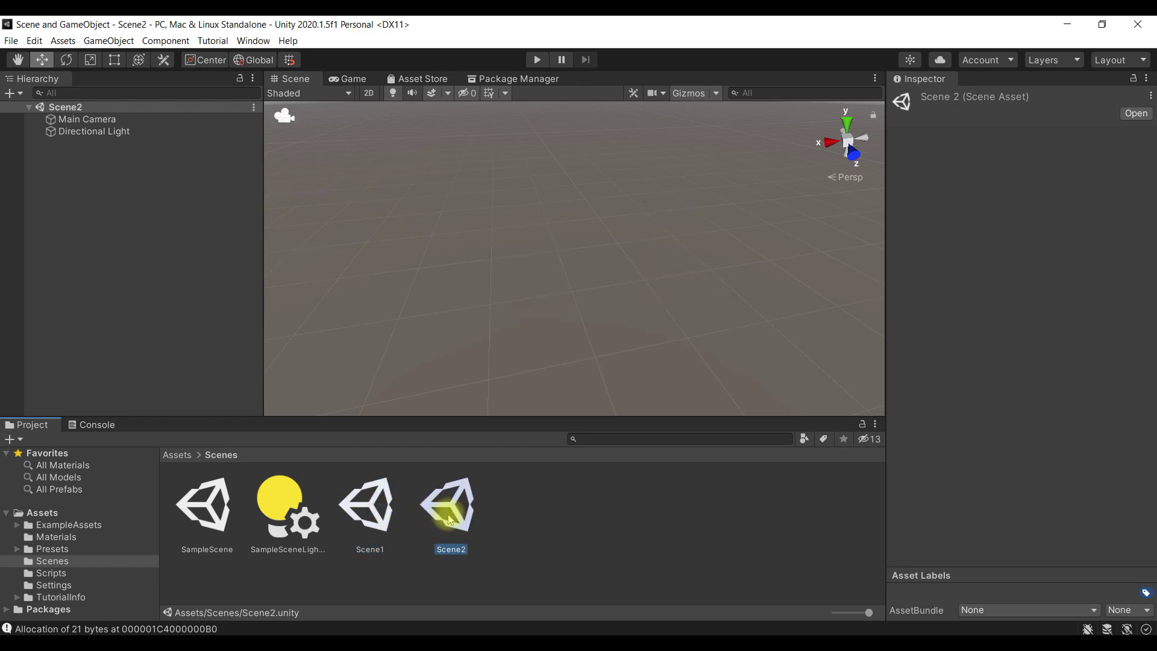
right_click(190, 223)
left_click(114, 225)
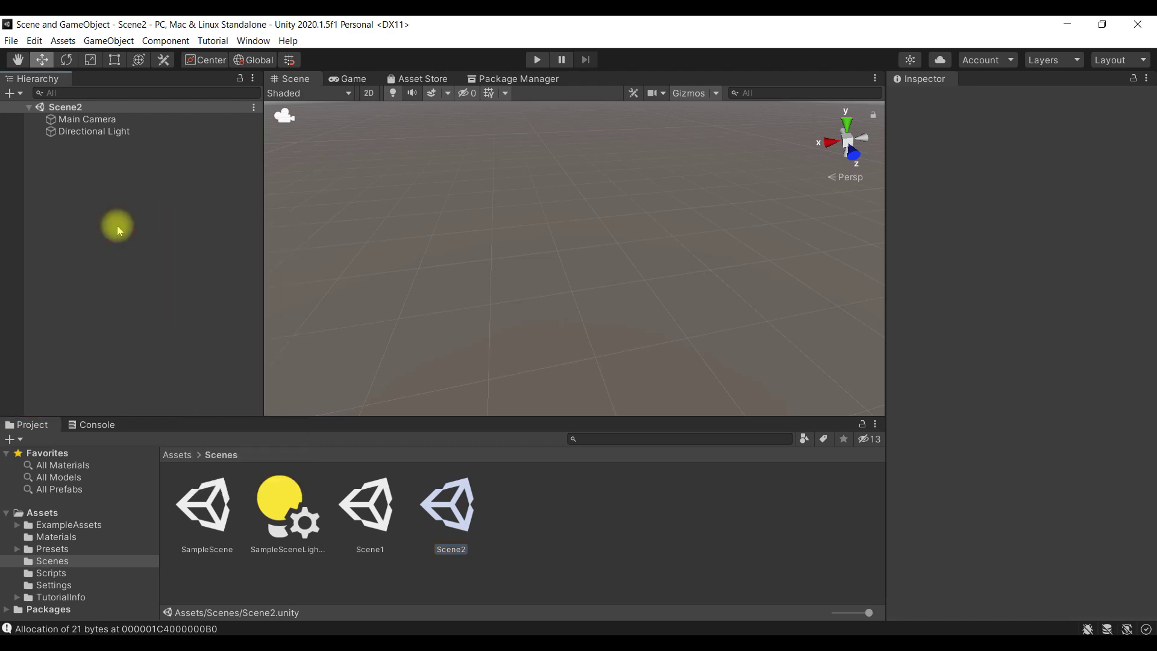
double_click(375, 509)
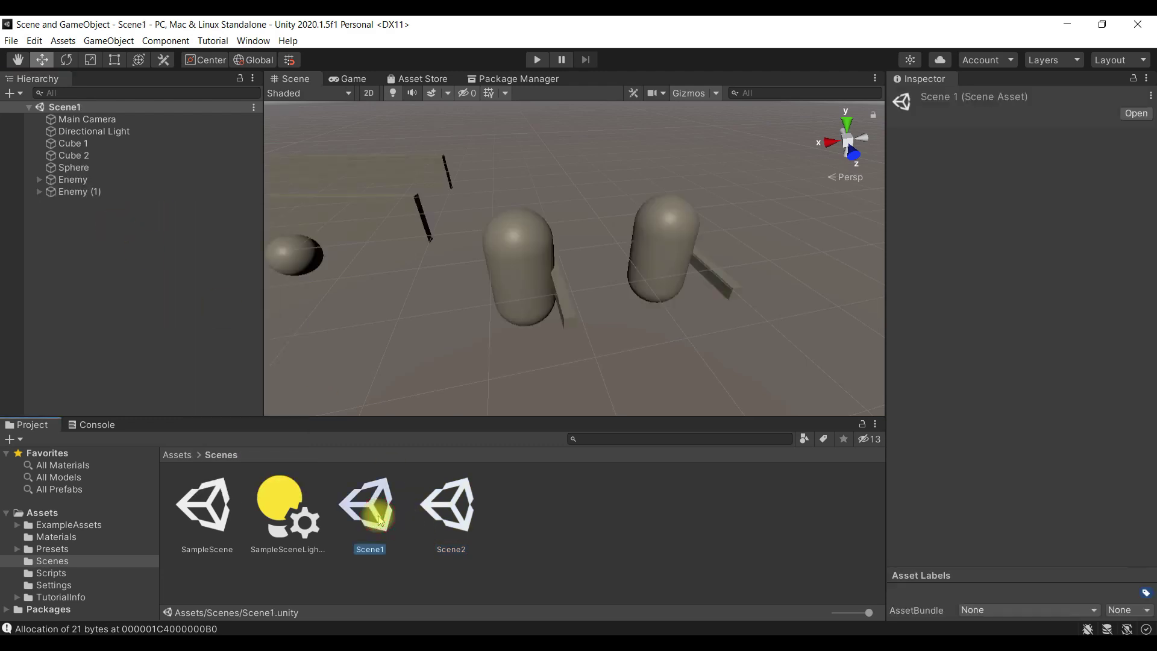
left_click(102, 177)
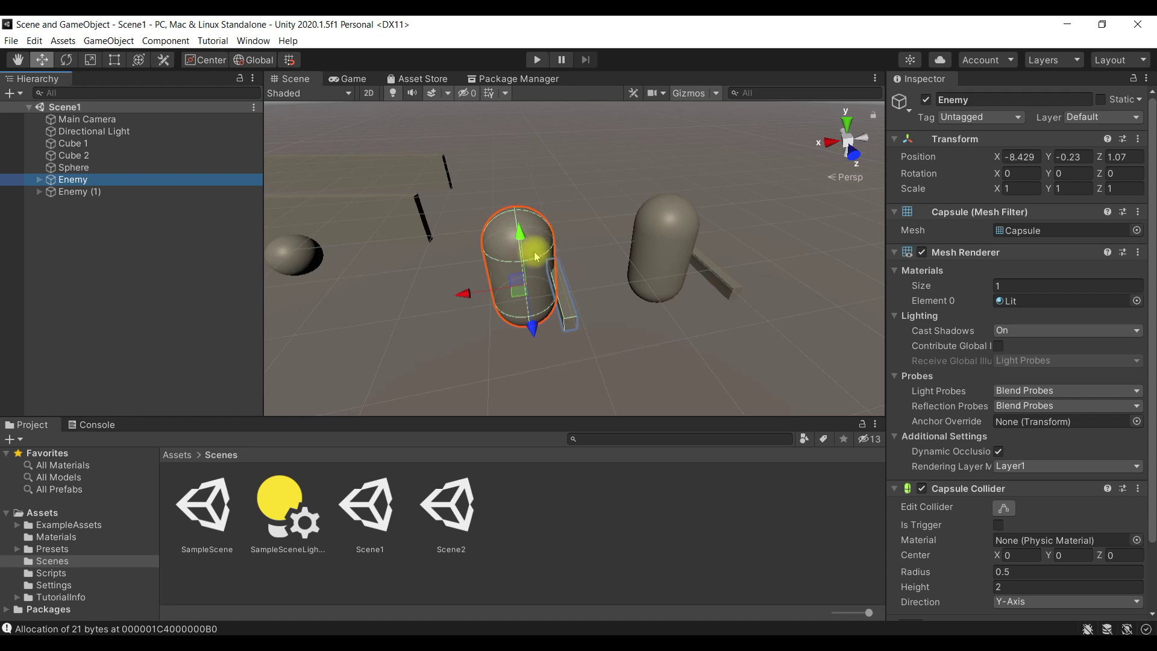
double_click(450, 508)
Step: Add a 3D Object > Capsule to Scene2 and orbit the view around it
right_click(148, 193)
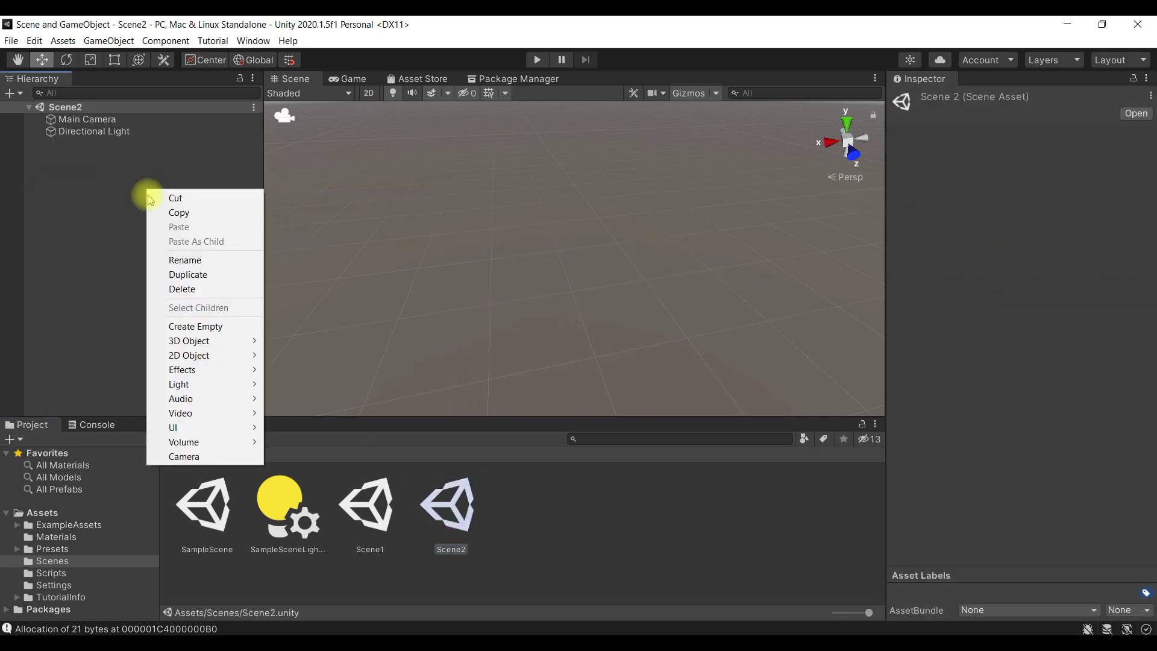
mouse_move(232, 341)
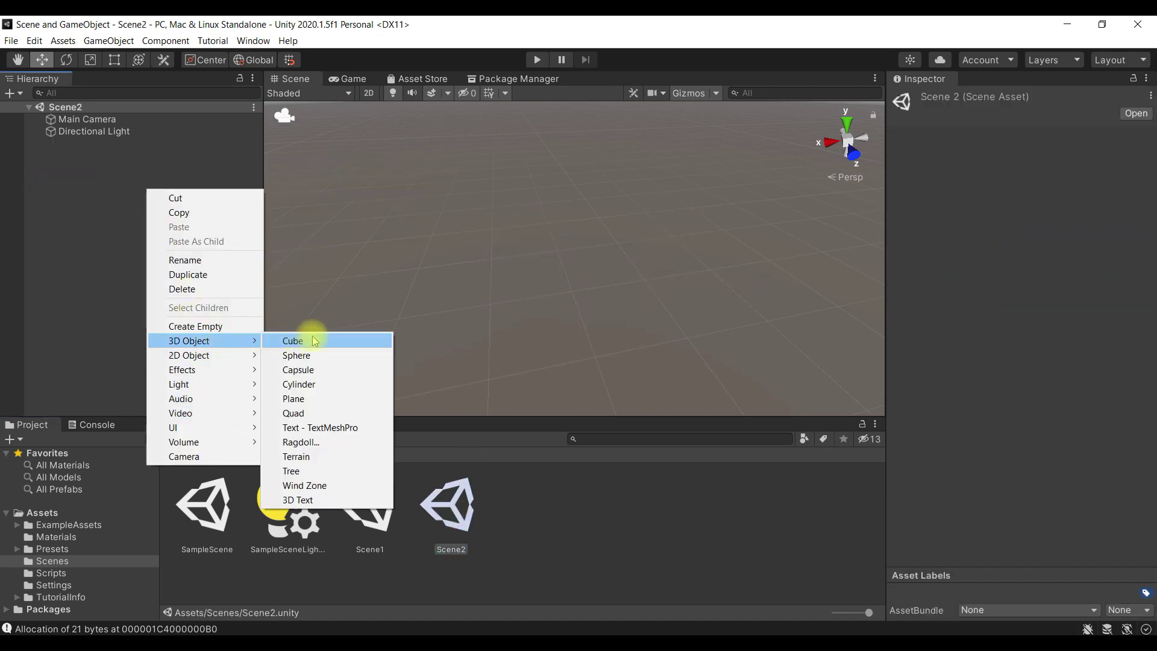
left_click(337, 370)
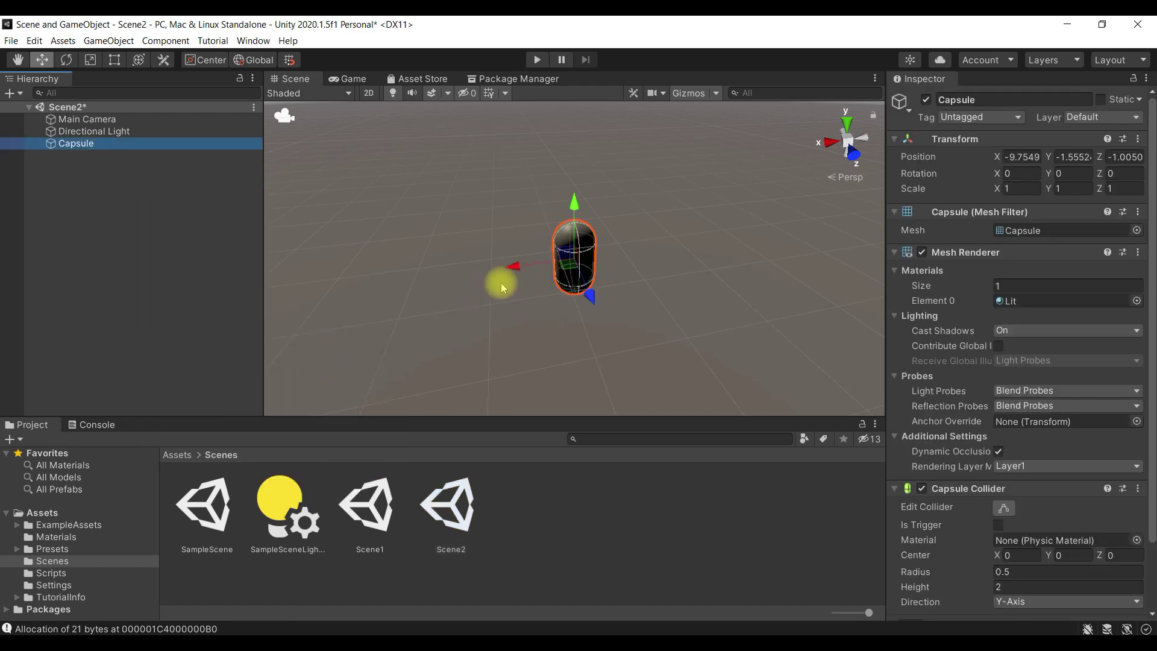
scroll(651, 329, "up", 1, "alt")
left_click_drag(651, 329, 529, 306, "alt")
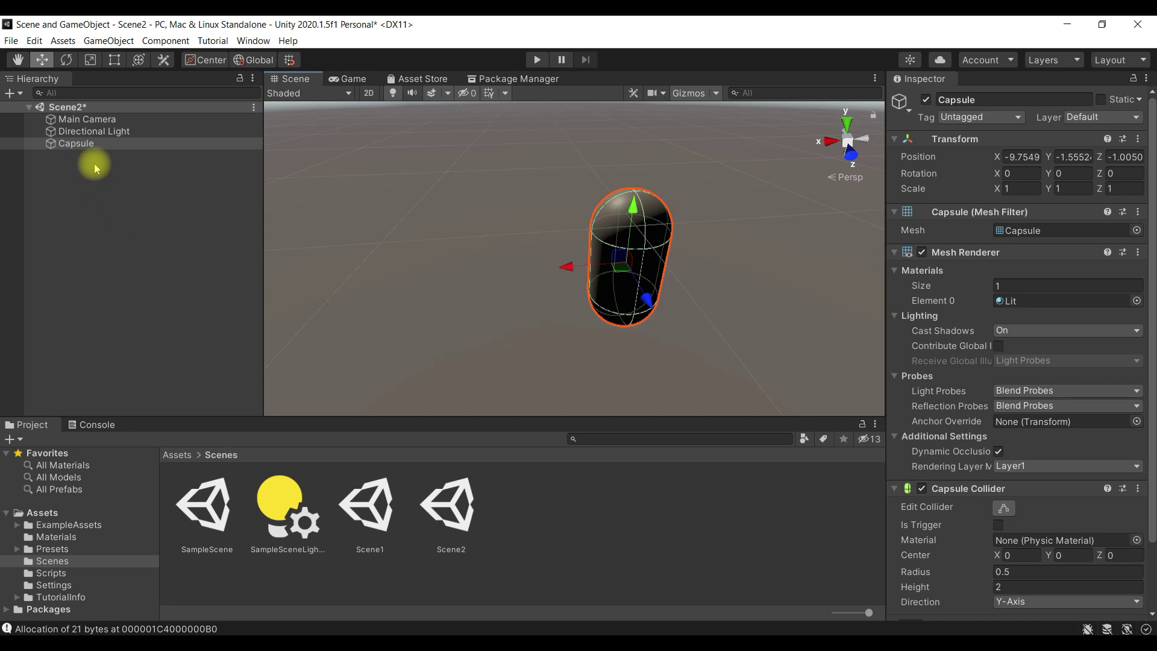
Step: Save Scene2's changes when switching, then return to Scene1 and select Enemy
double_click(382, 501)
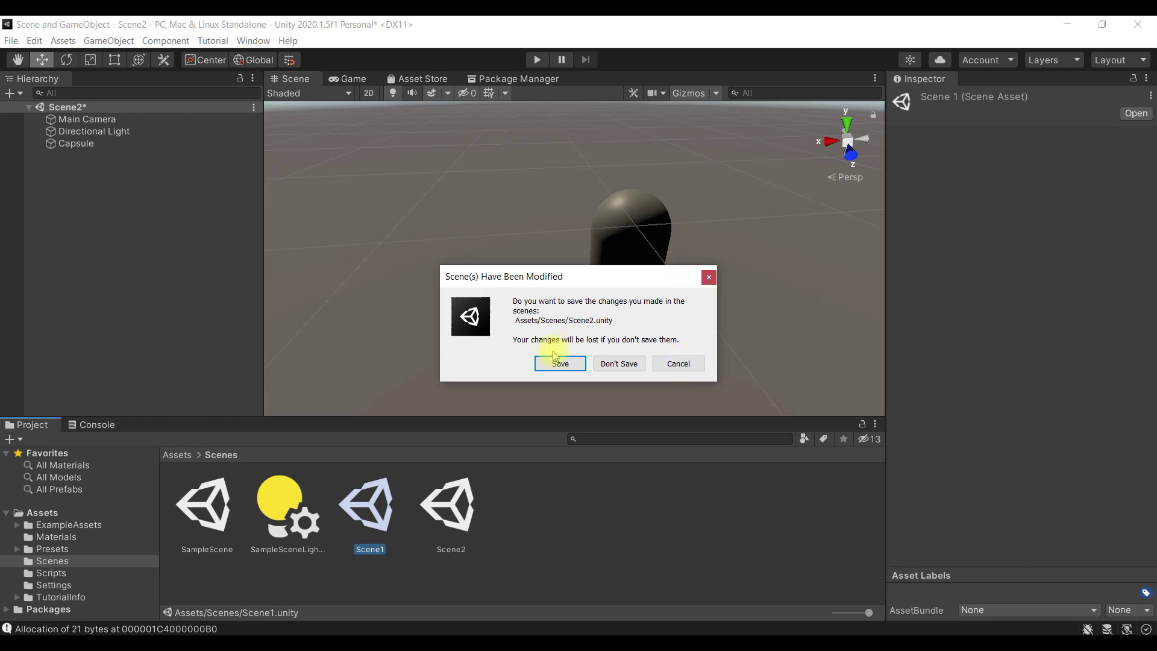
left_click(582, 363)
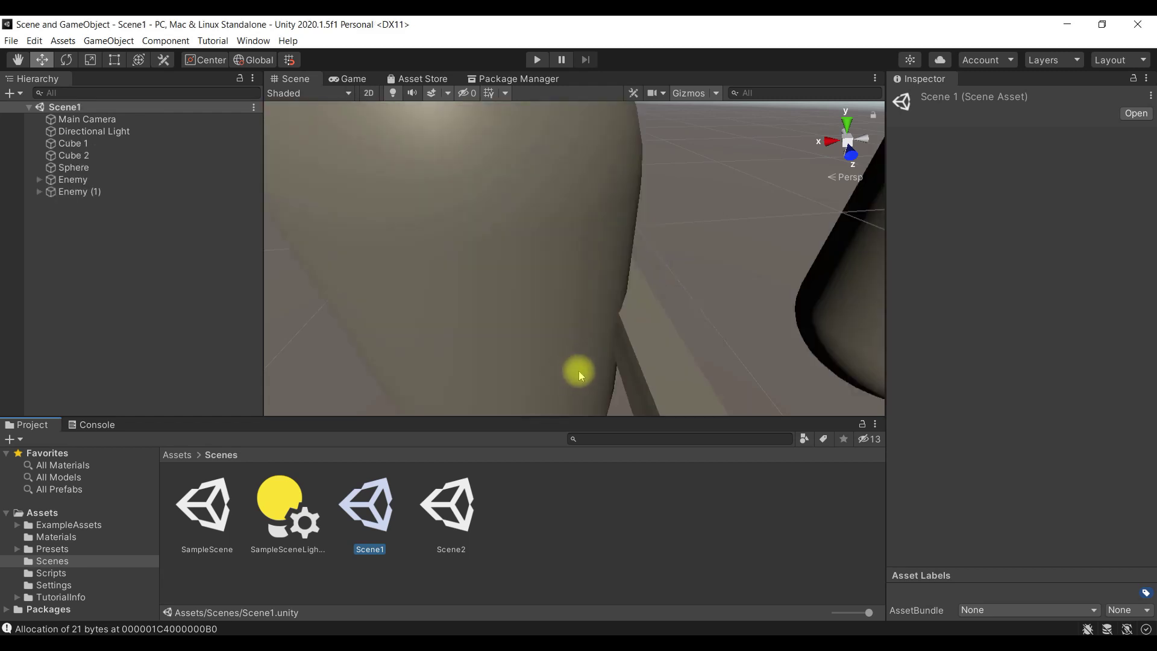
double_click(472, 537)
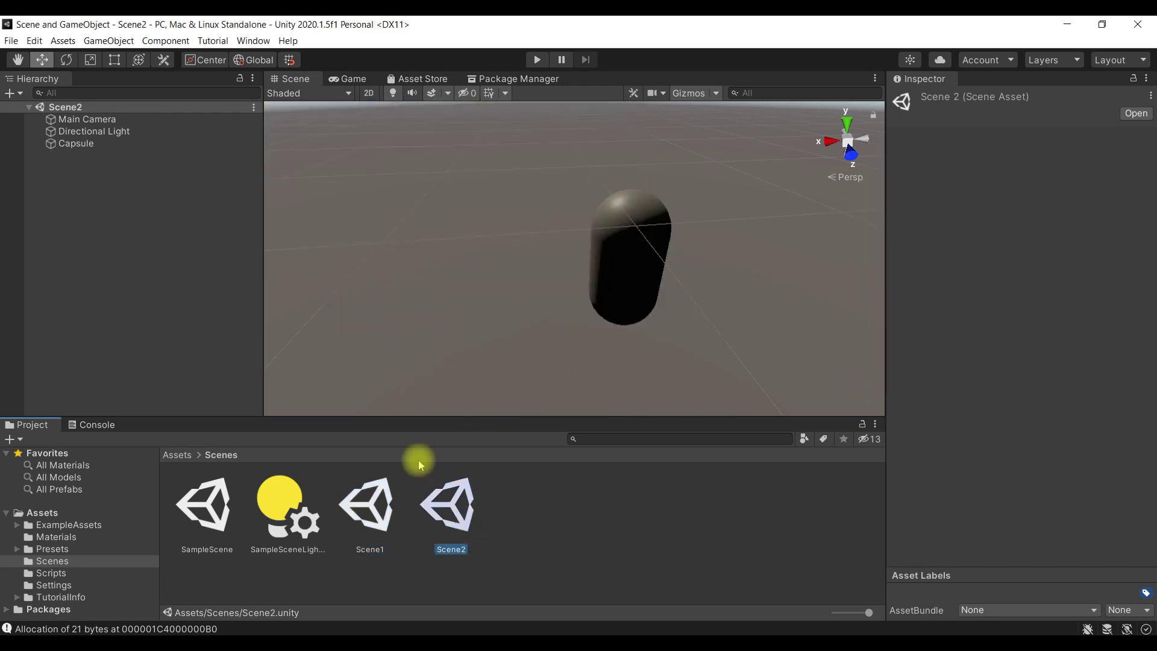
double_click(366, 507)
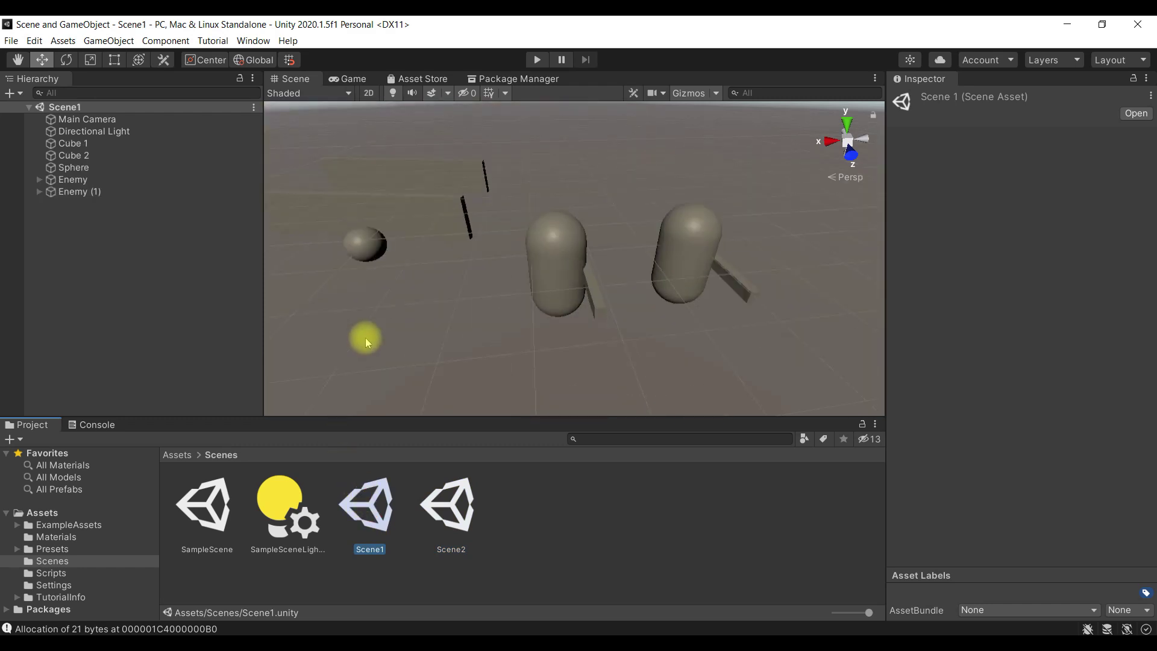
left_click(112, 181)
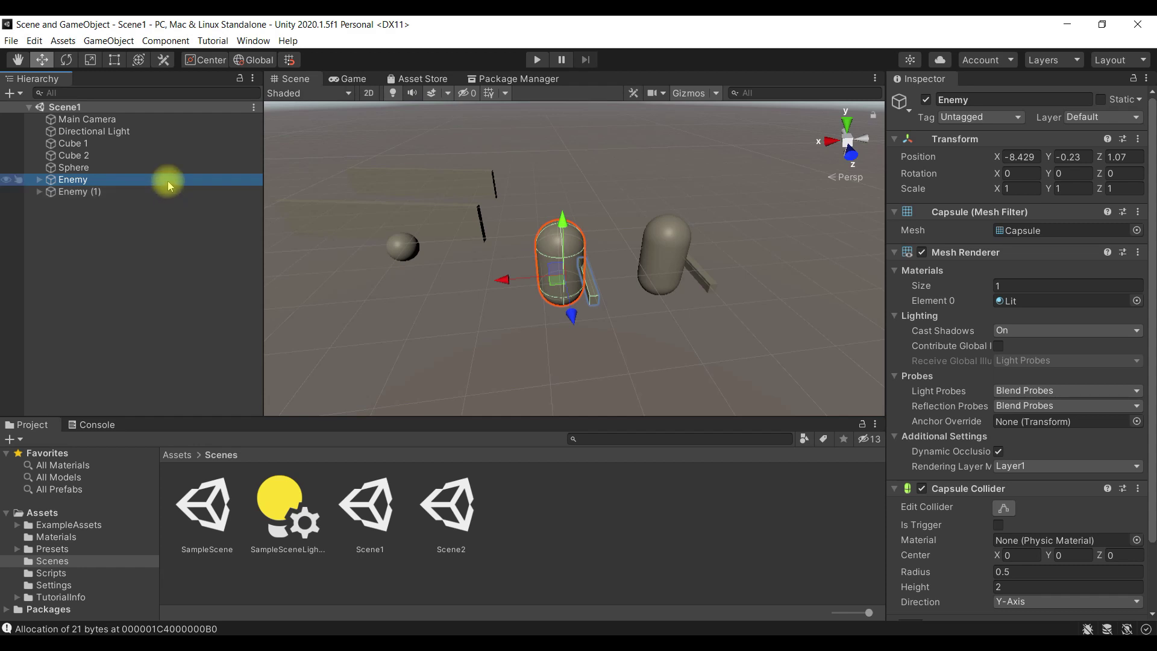
Step: Show the top-level Assets folder contents and bring up its creation menu
left_click(81, 511)
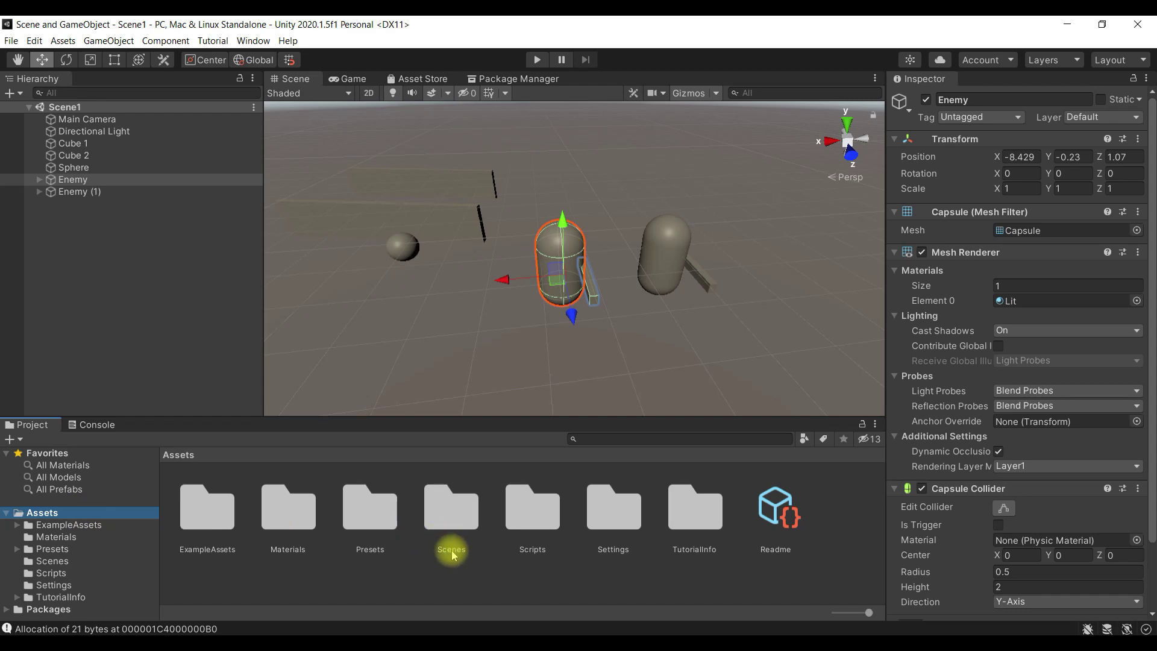
right_click(362, 582)
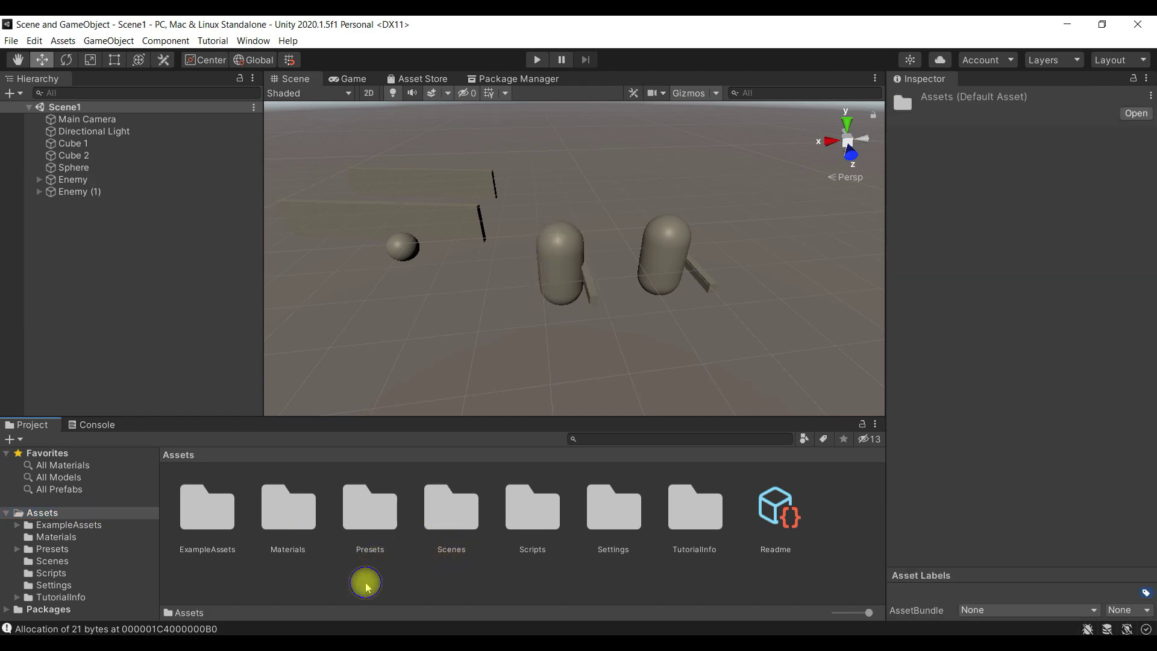
Step: Create a folder named 'Prefabs' in Assets and open it
mouse_move(532, 246)
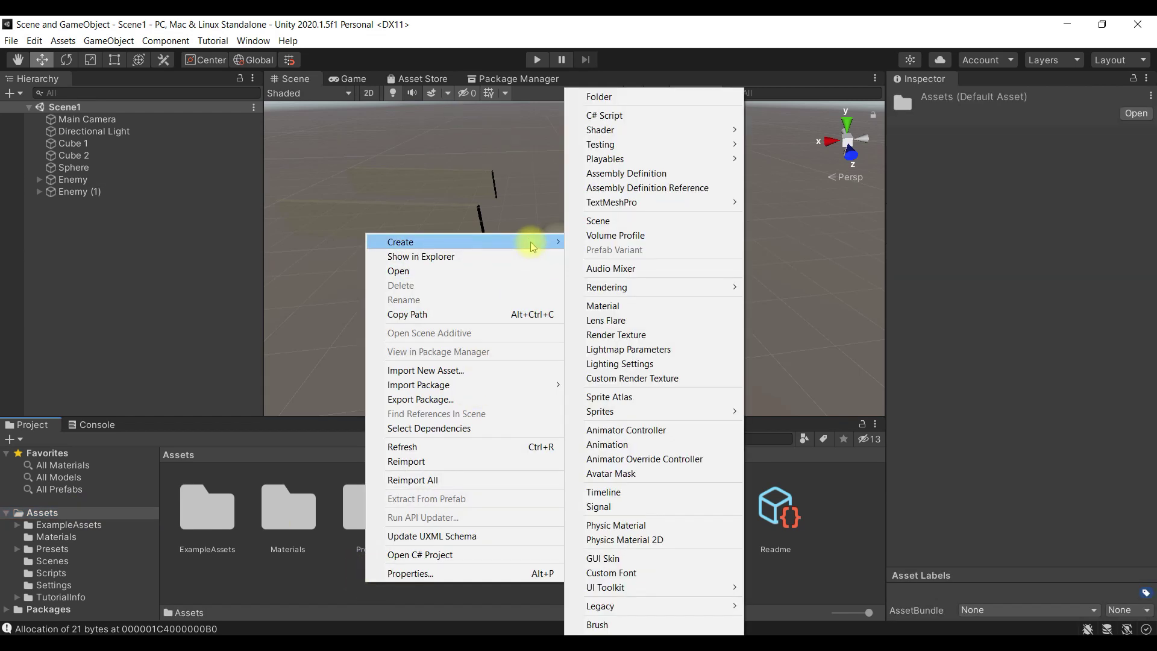
left_click(672, 98)
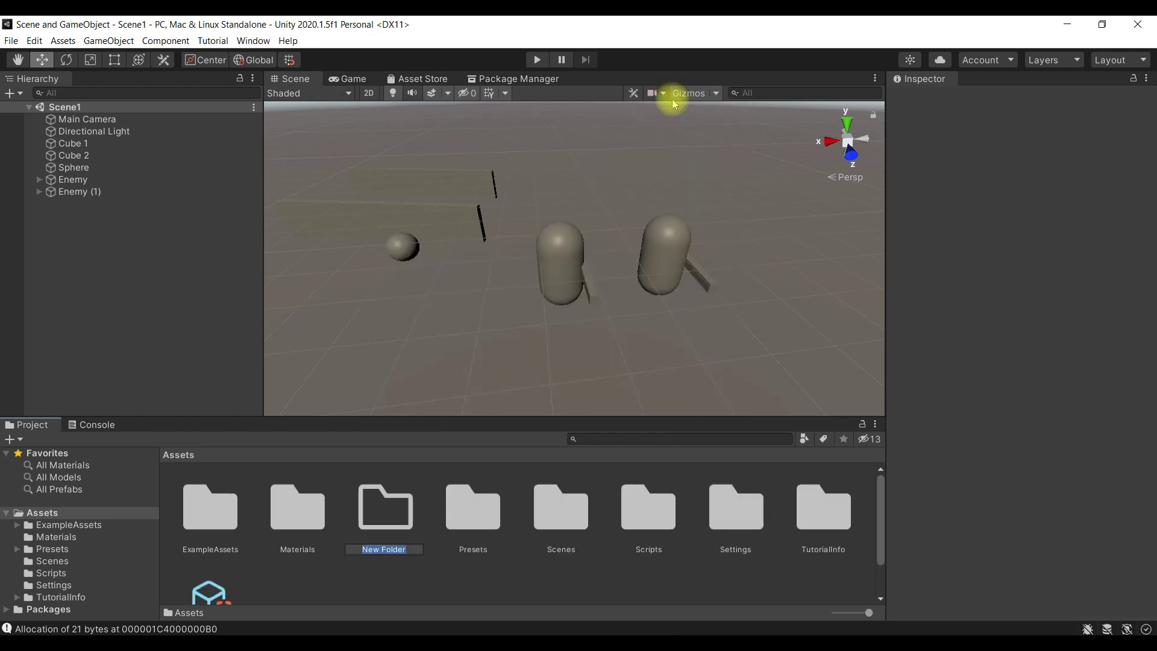
type("Prefabs")
key("Return")
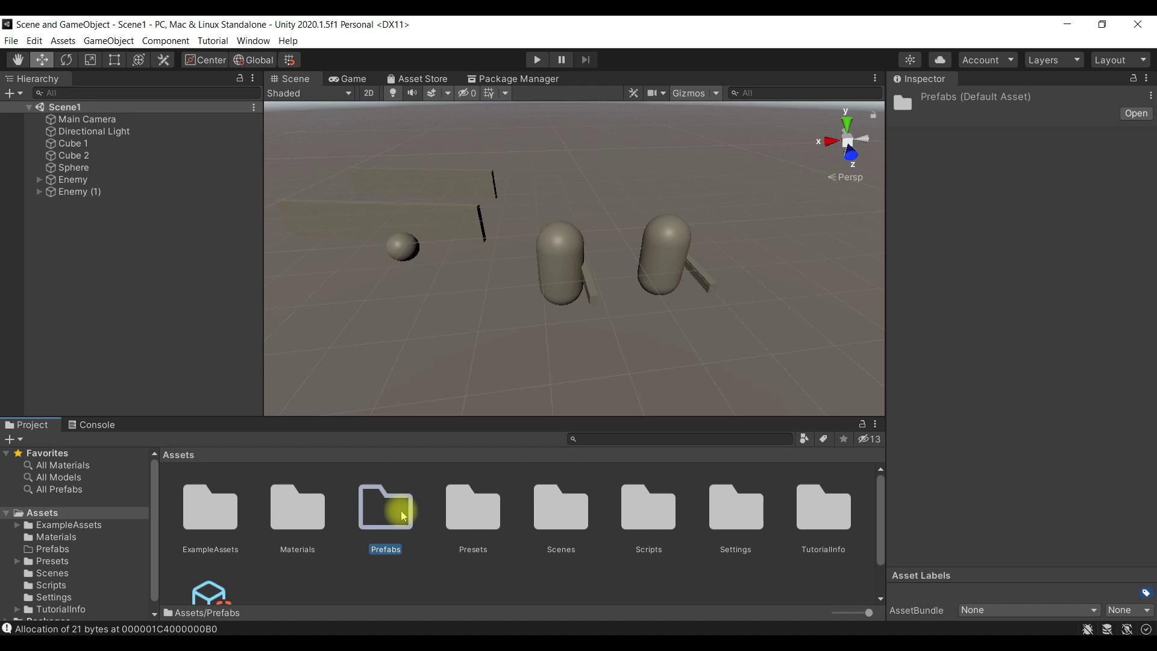
double_click(402, 514)
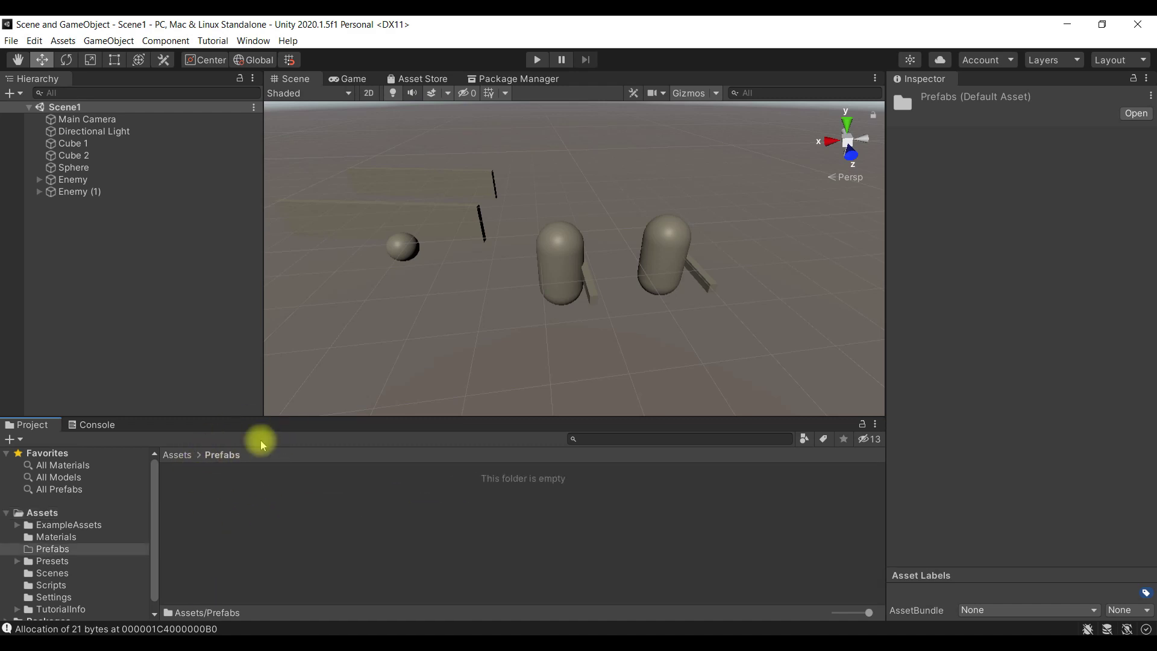
Step: Drag Enemy from the Hierarchy into Prefabs to make Enemy.prefab
left_click_drag(72, 179, 89, 193)
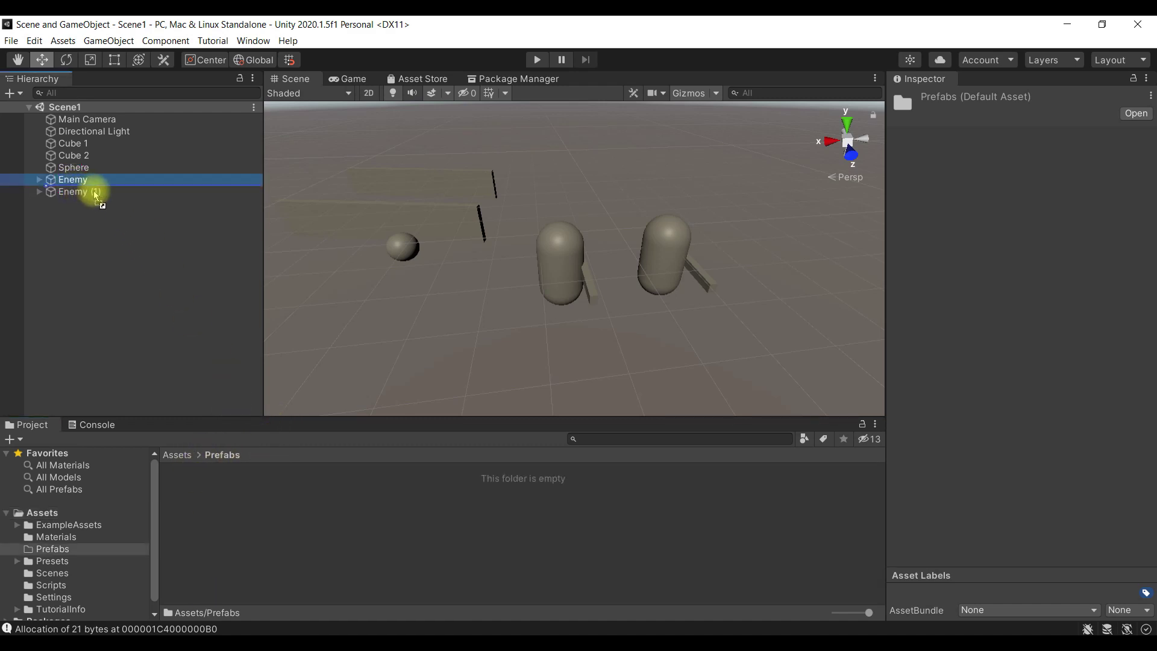
left_click_drag(176, 323, 295, 493)
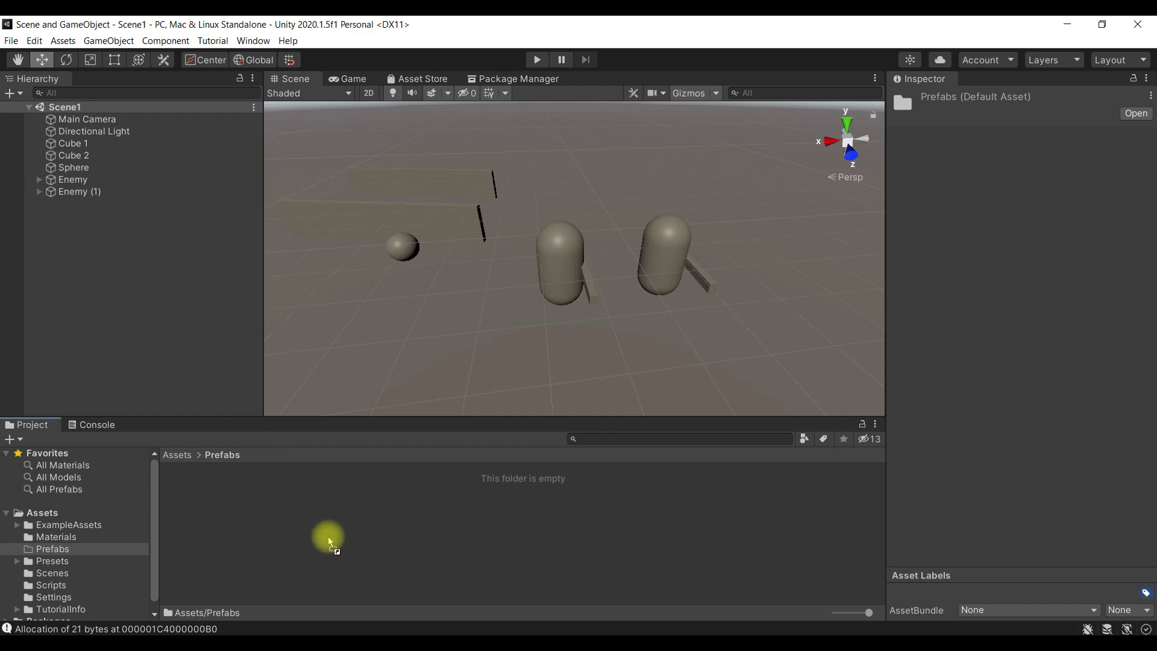
left_click_drag(328, 537, 328, 536)
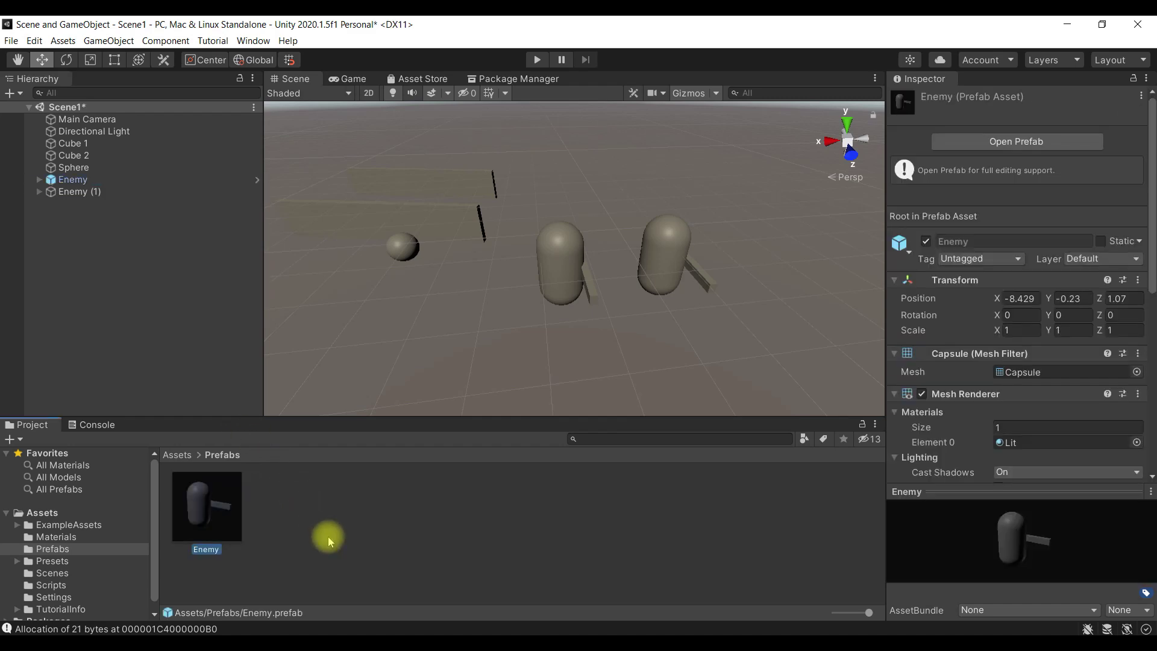
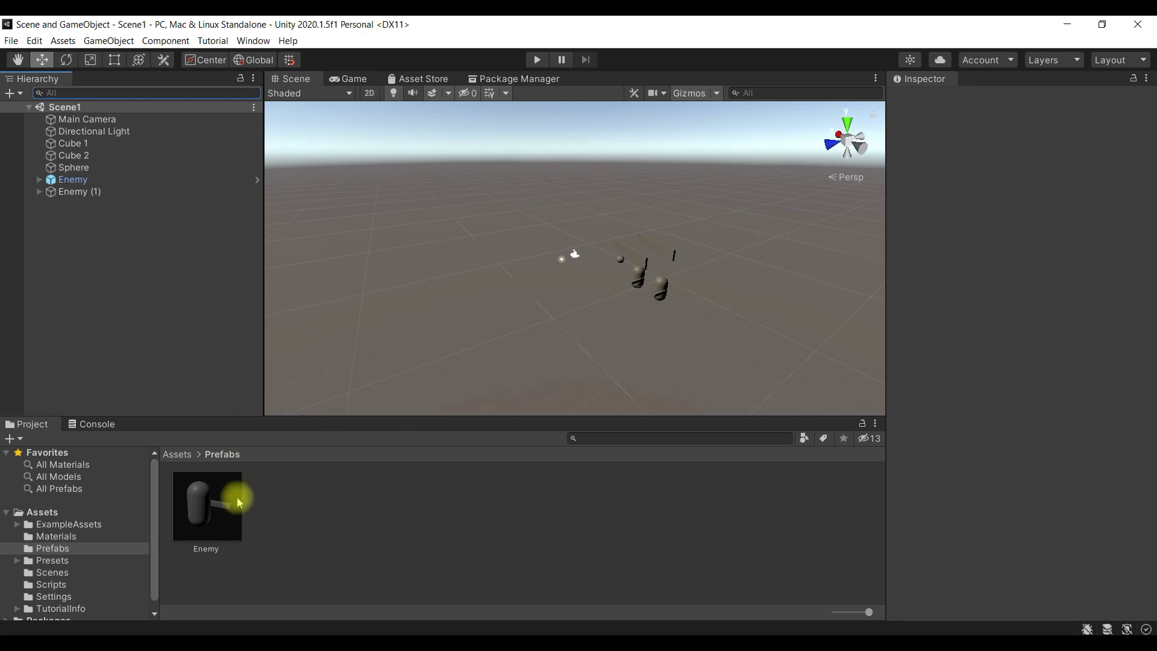
Step: Open the Enemy prefab in prefab editing mode
left_click(213, 504)
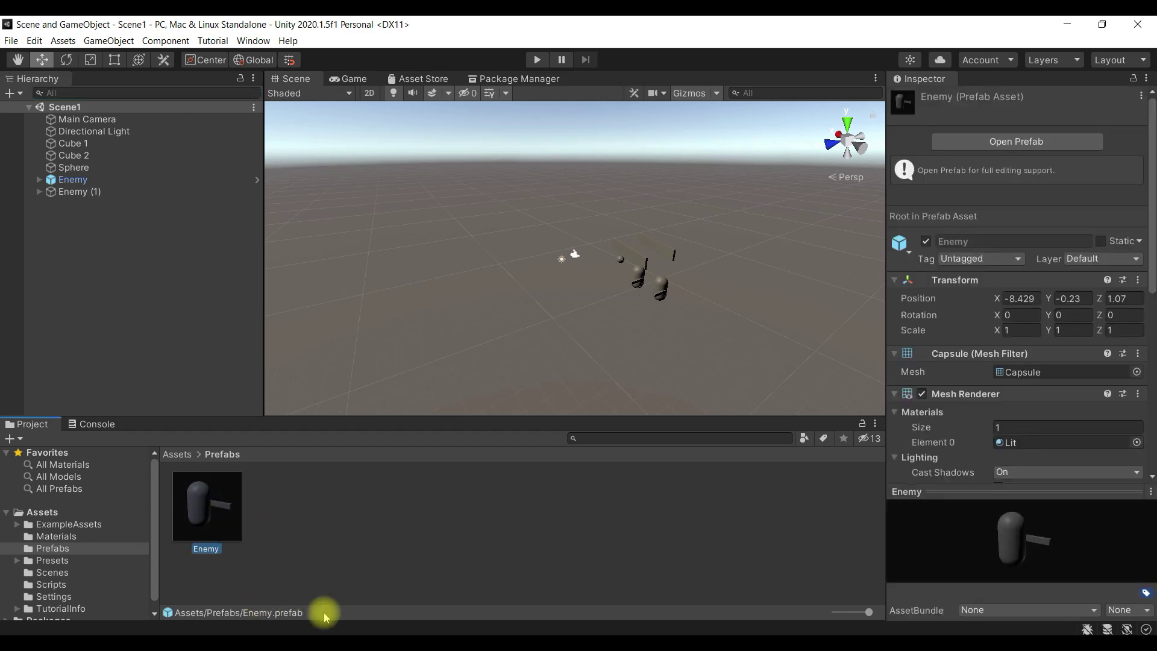
double_click(216, 508)
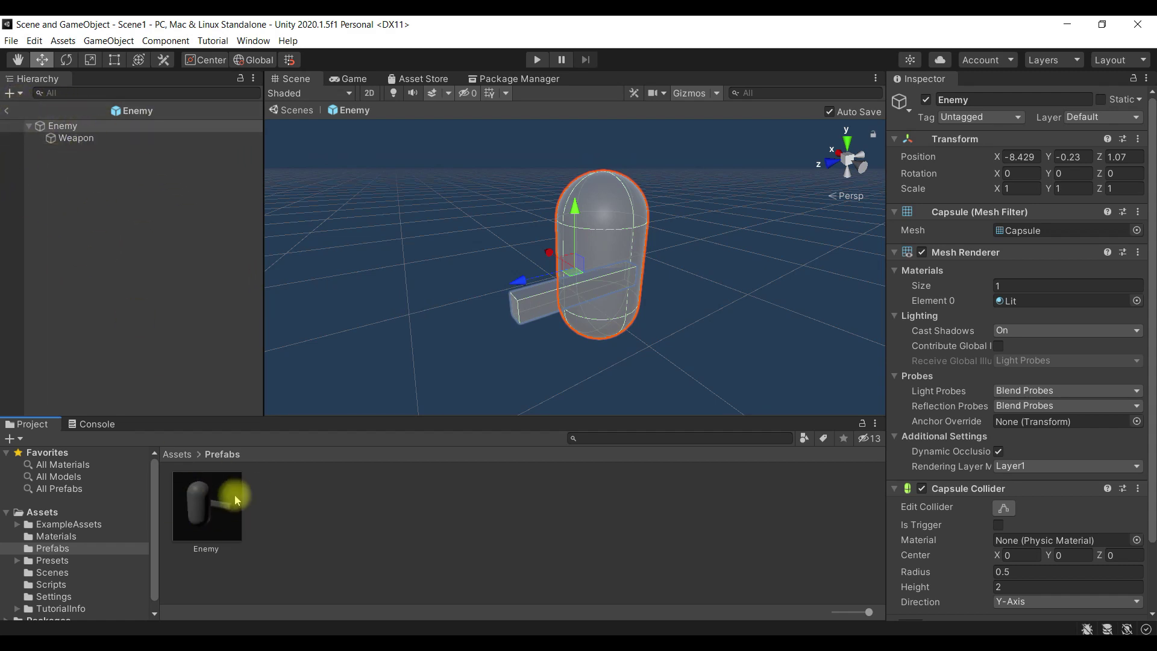
left_click(9, 113)
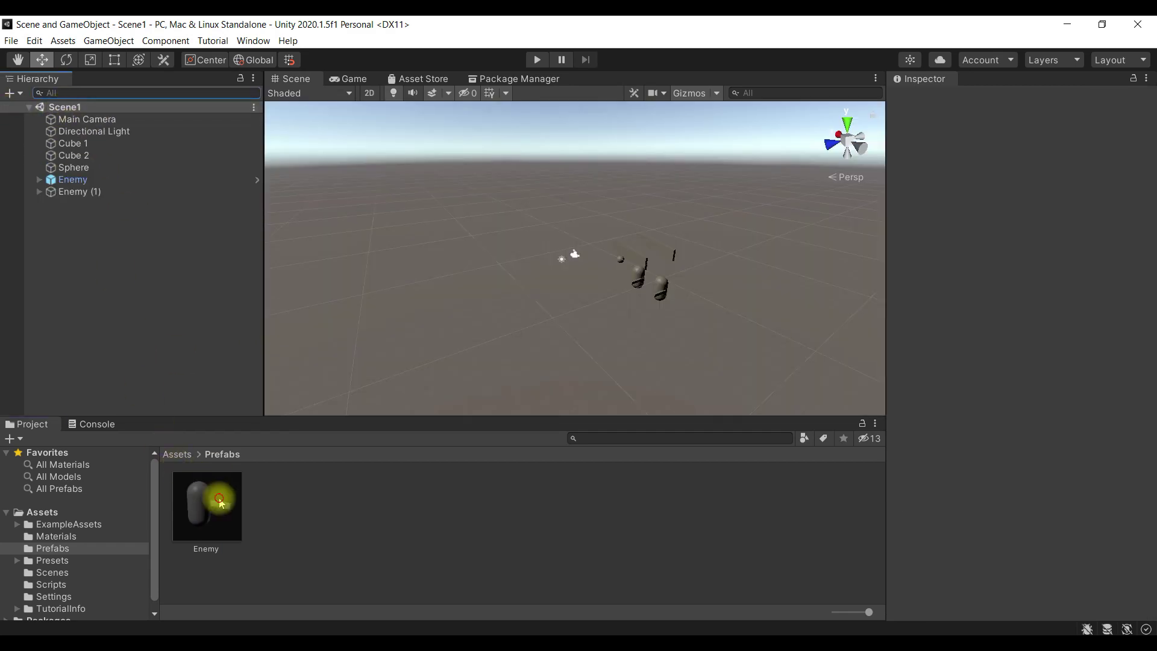
double_click(220, 503)
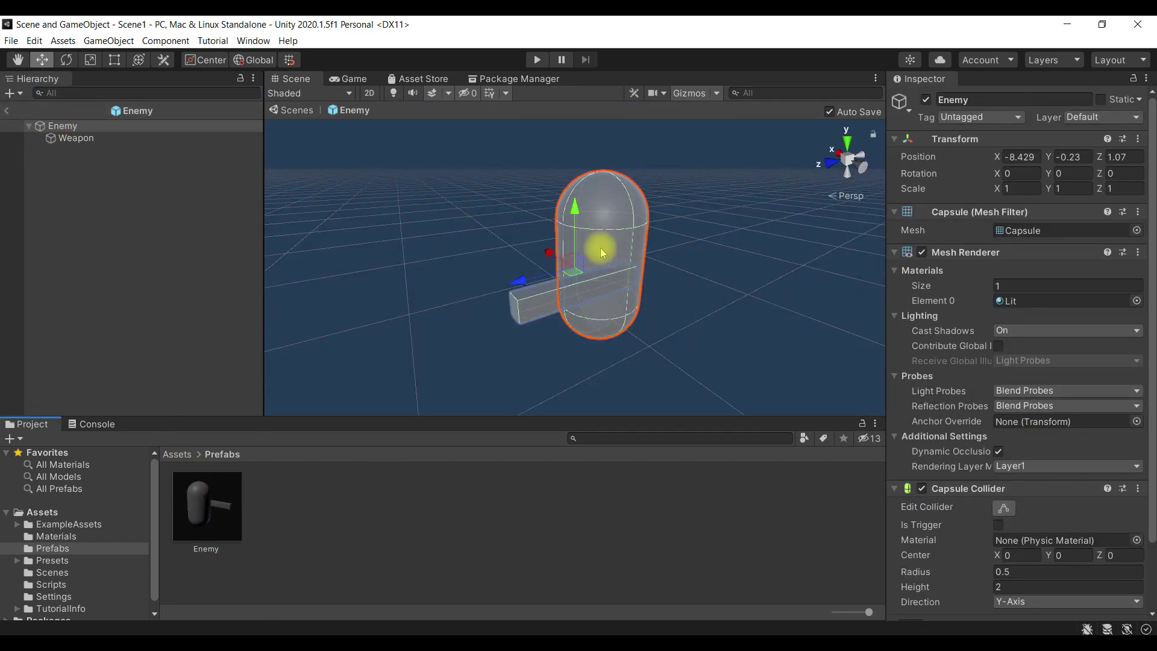
Step: Lower the prefab's Weapon to about Y -0.34 and return to Scene1
scroll(606, 317, "down", 5)
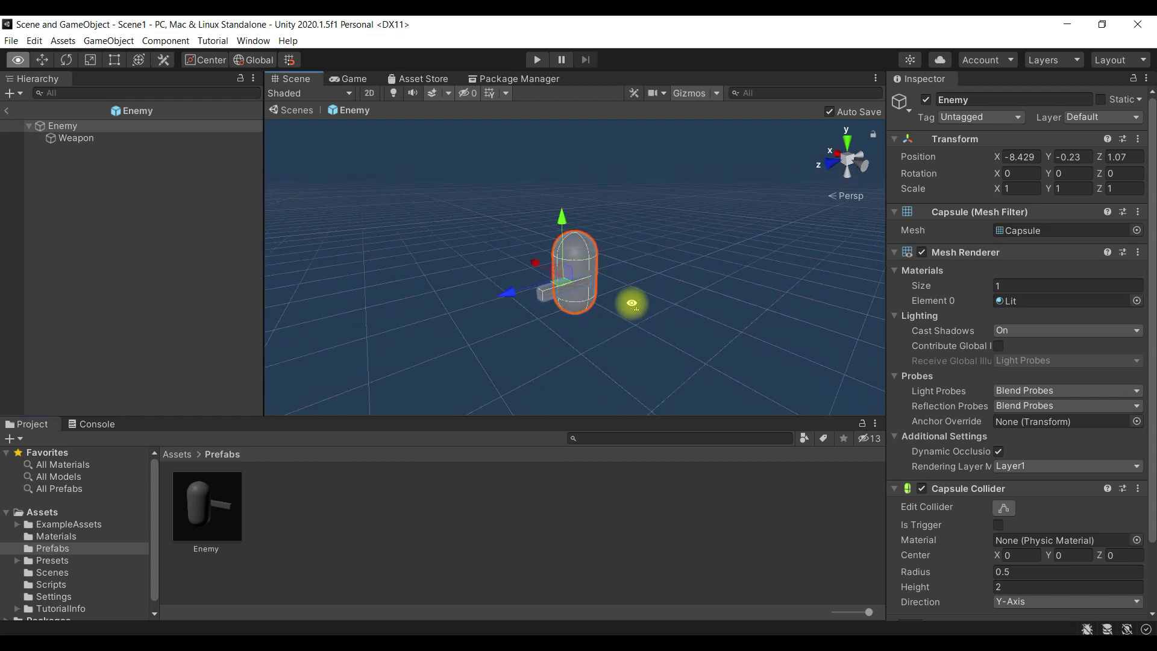
scroll(631, 303, "up", 2)
scroll(620, 309, "up", 3)
scroll(590, 315, "up", 2)
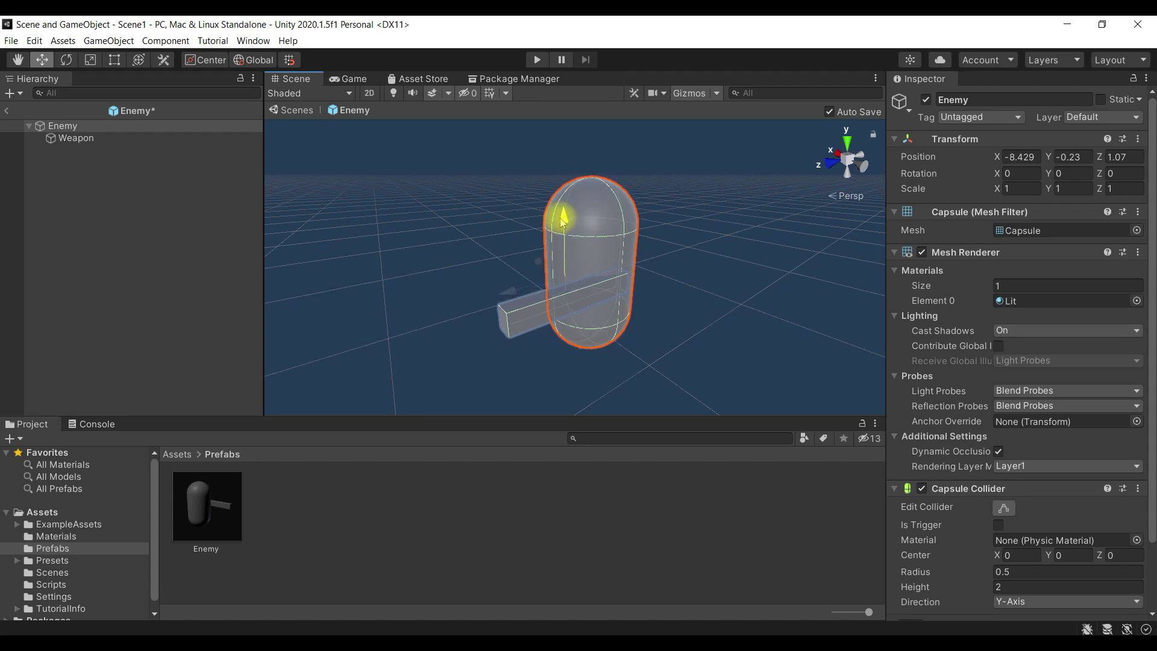
left_click(592, 293)
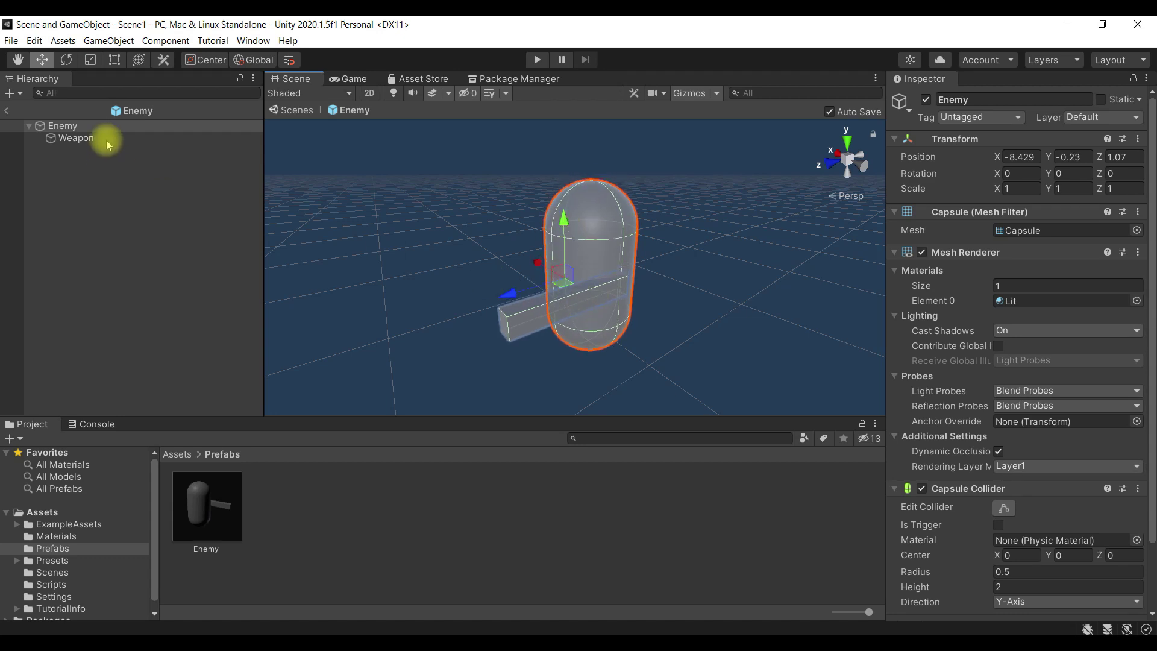
left_click(76, 138)
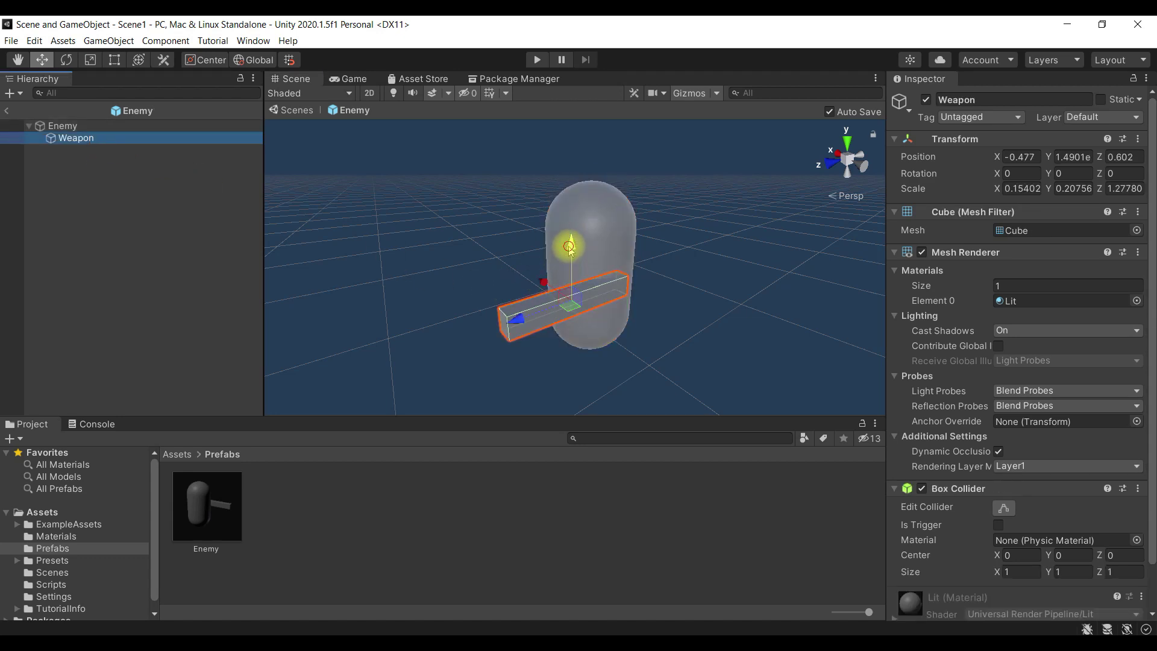
mouse_move(571, 247)
left_mouse_down()
mouse_move(578, 218)
mouse_move(587, 279)
left_mouse_up()
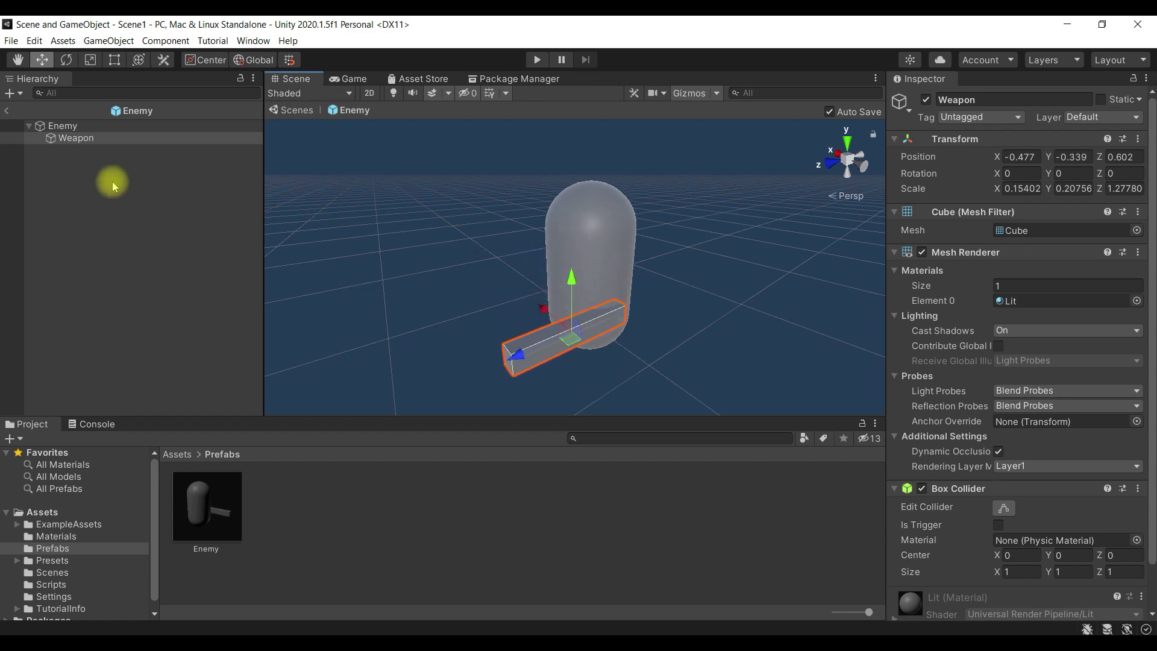
left_click(7, 110)
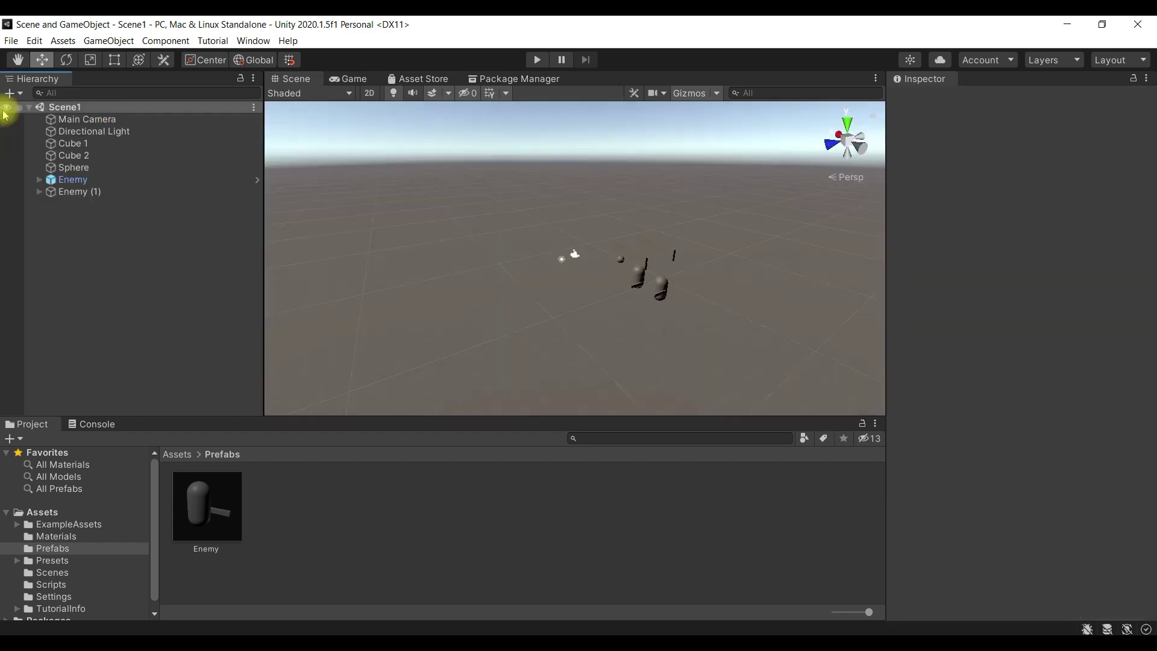
Step: Drag a third Enemy instance, Enemy (2), into Scene1 at X -13.01
left_click(217, 508)
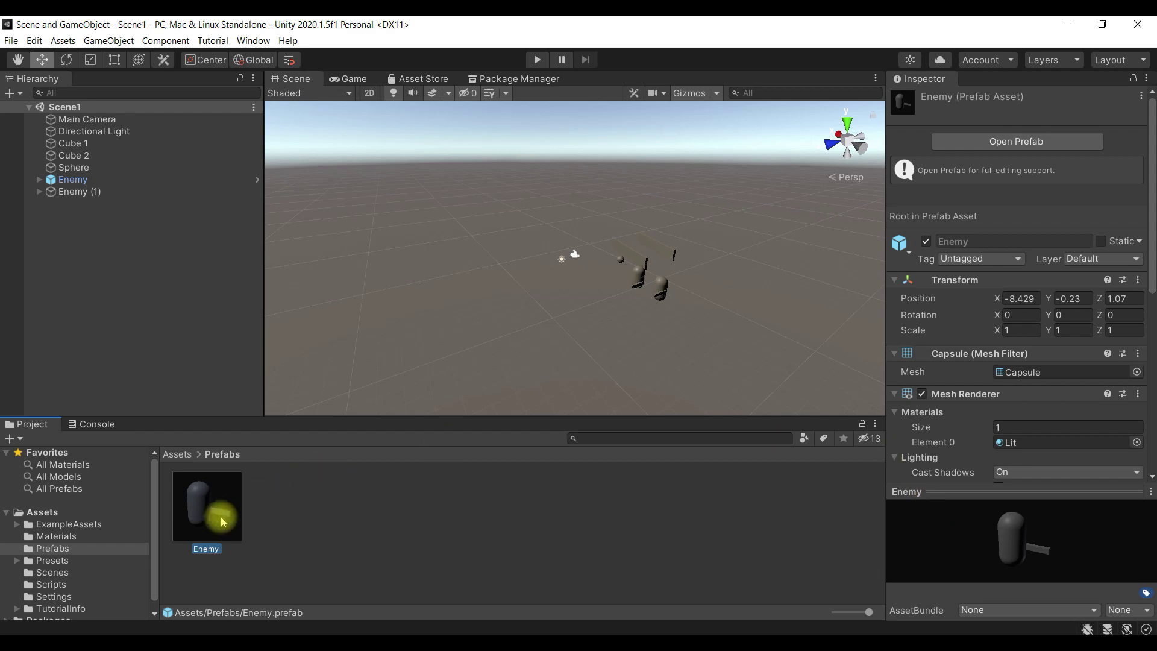
double_click(214, 506)
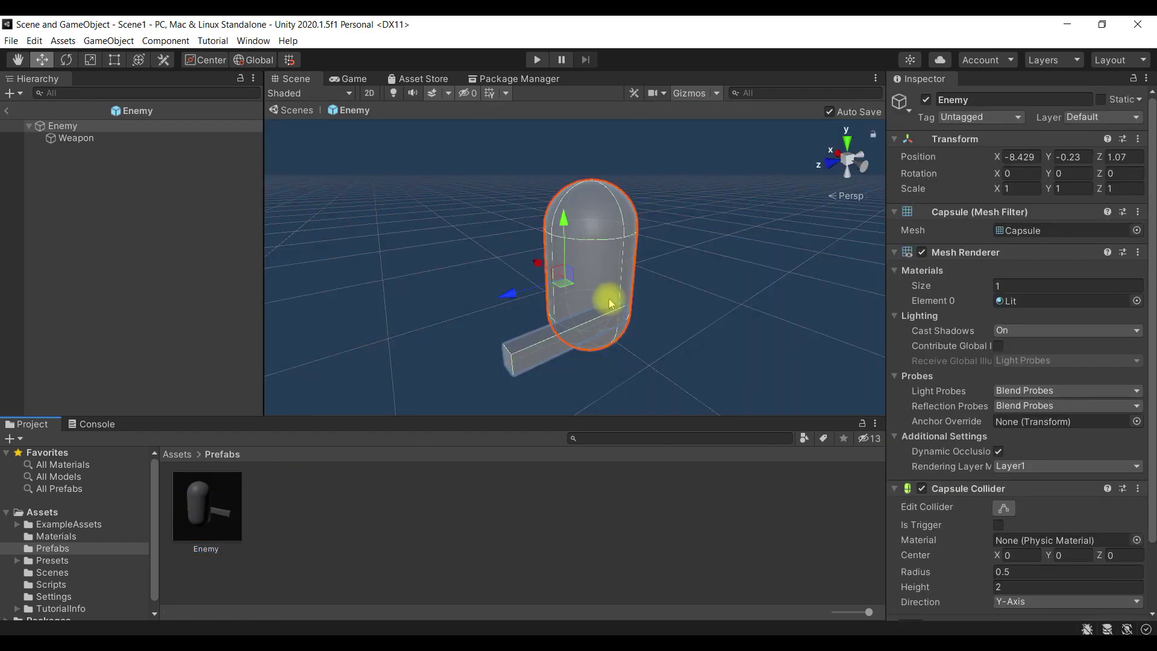
left_click(7, 108)
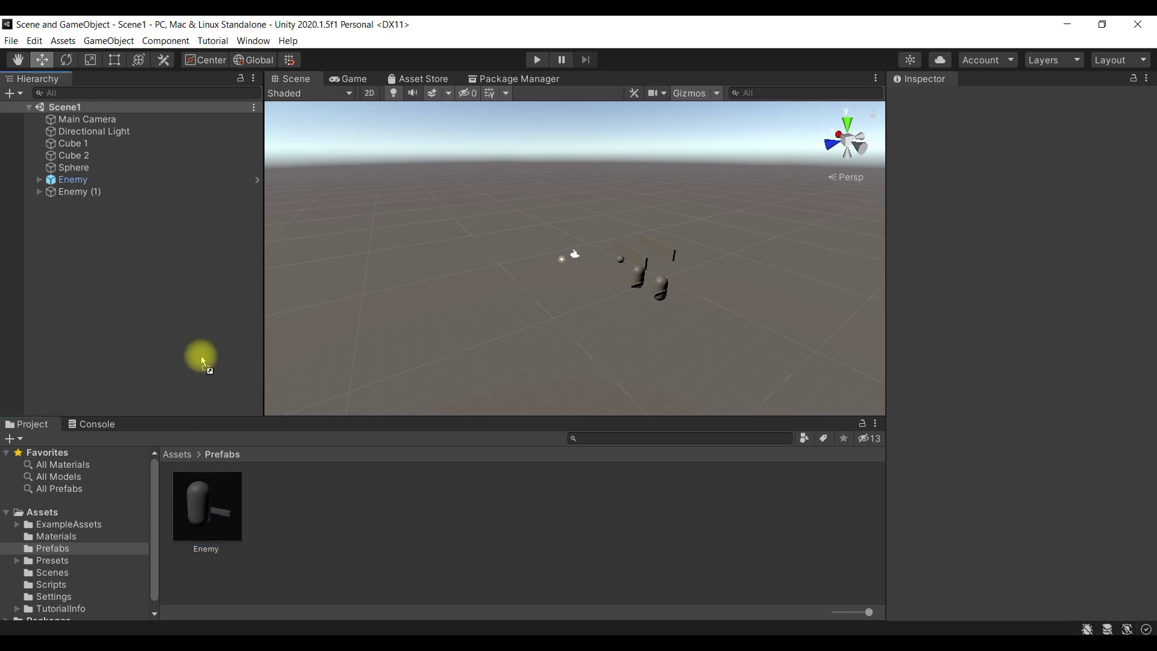
left_click_drag(216, 520, 599, 320)
mouse_move(715, 358)
right_mouse_down()
mouse_move(792, 348)
mouse_move(488, 299)
mouse_move(369, 266)
mouse_move(478, 271)
right_mouse_up()
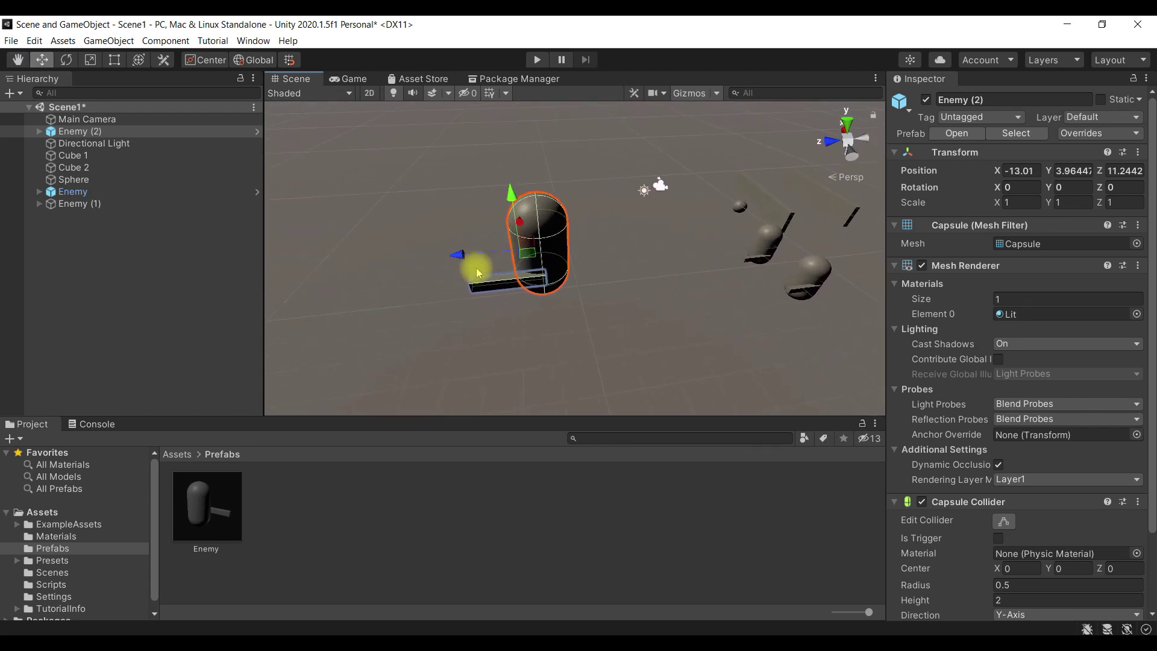
Step: Place Enemy (2) directly below Enemy in the Hierarchy and save Scene1
left_click_drag(111, 131, 123, 198)
left_click(121, 239)
key("ctrl+s")
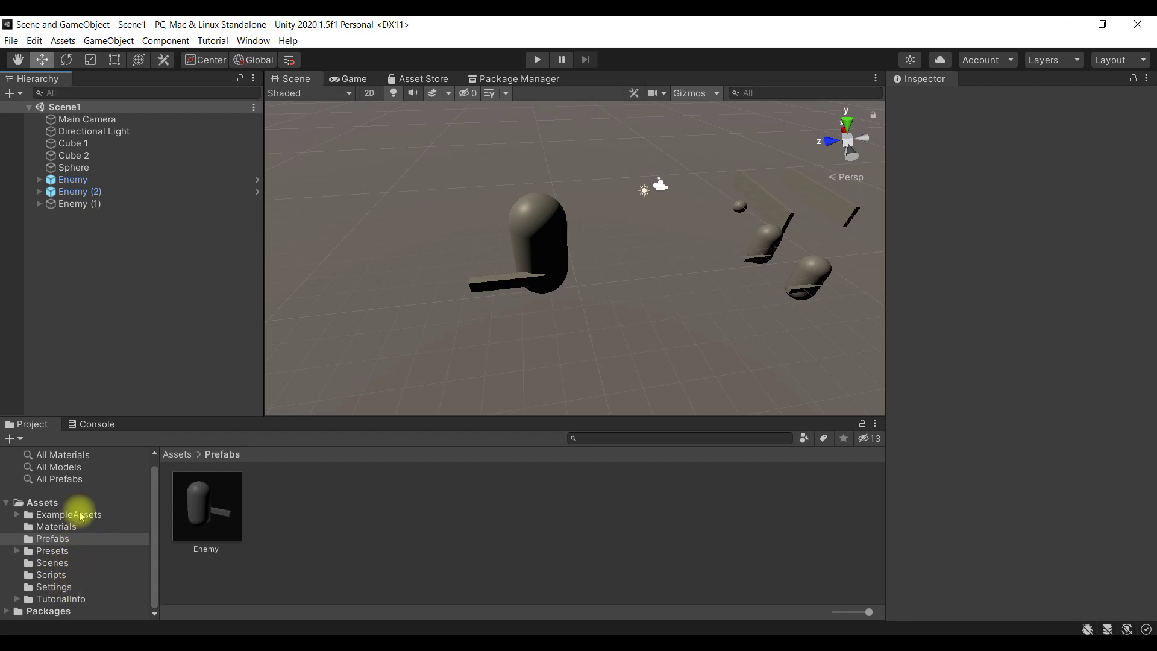
Step: Open Scene2 from the Assets/Scenes folder
left_click(77, 512)
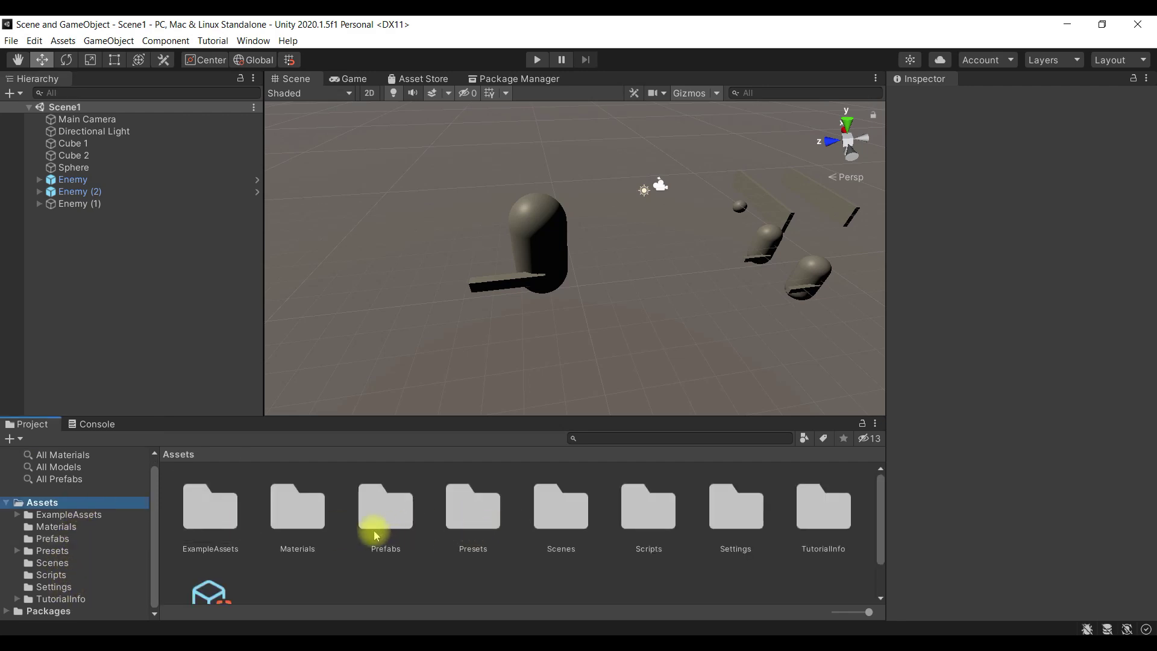
double_click(586, 522)
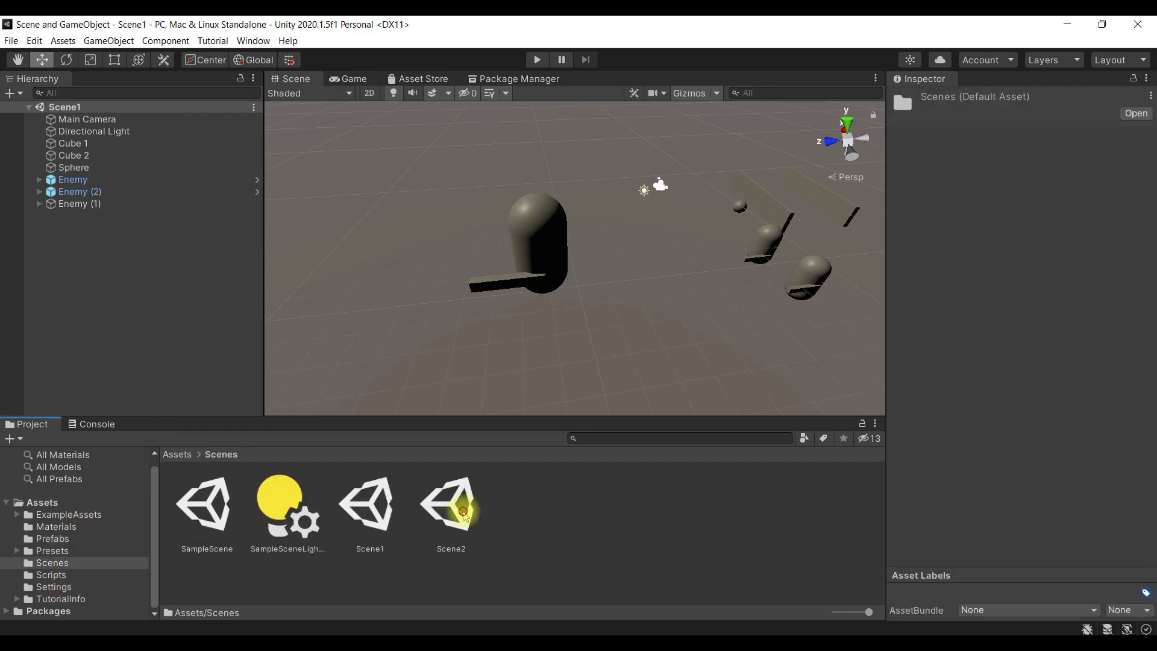
double_click(463, 512)
mouse_move(679, 279)
right_mouse_down()
mouse_move(526, 263)
mouse_move(501, 244)
mouse_move(504, 271)
right_mouse_up()
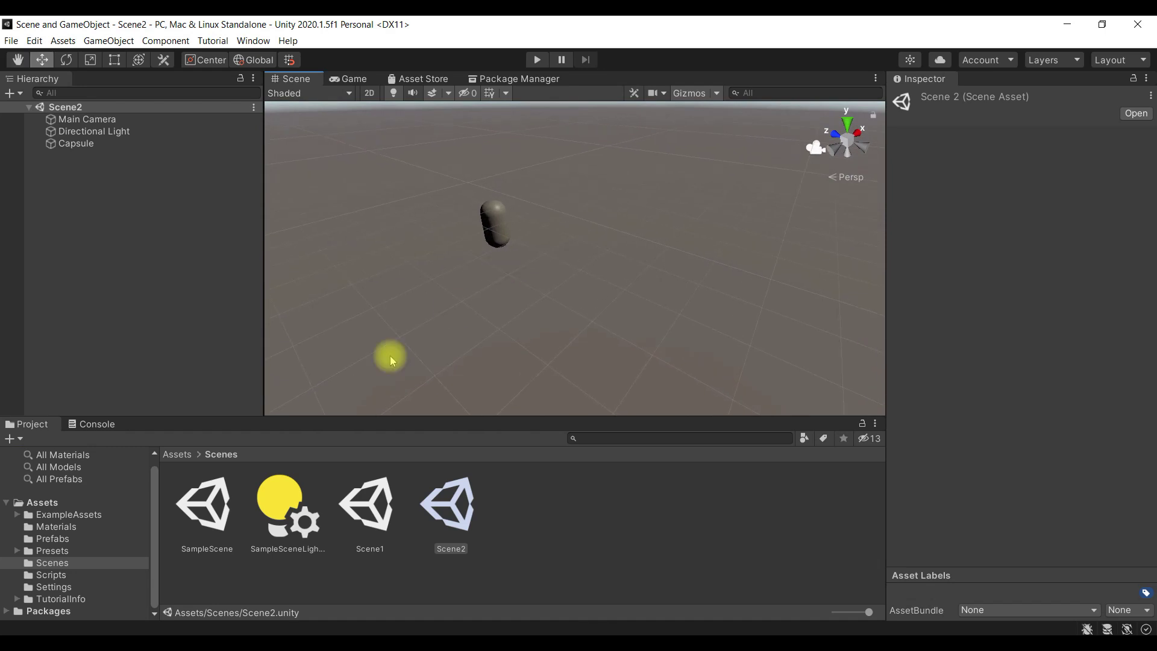
Step: Drop Enemy, Enemy (1) and Enemy (2) from Prefabs near the Capsule, raising the first slightly
left_click(54, 538)
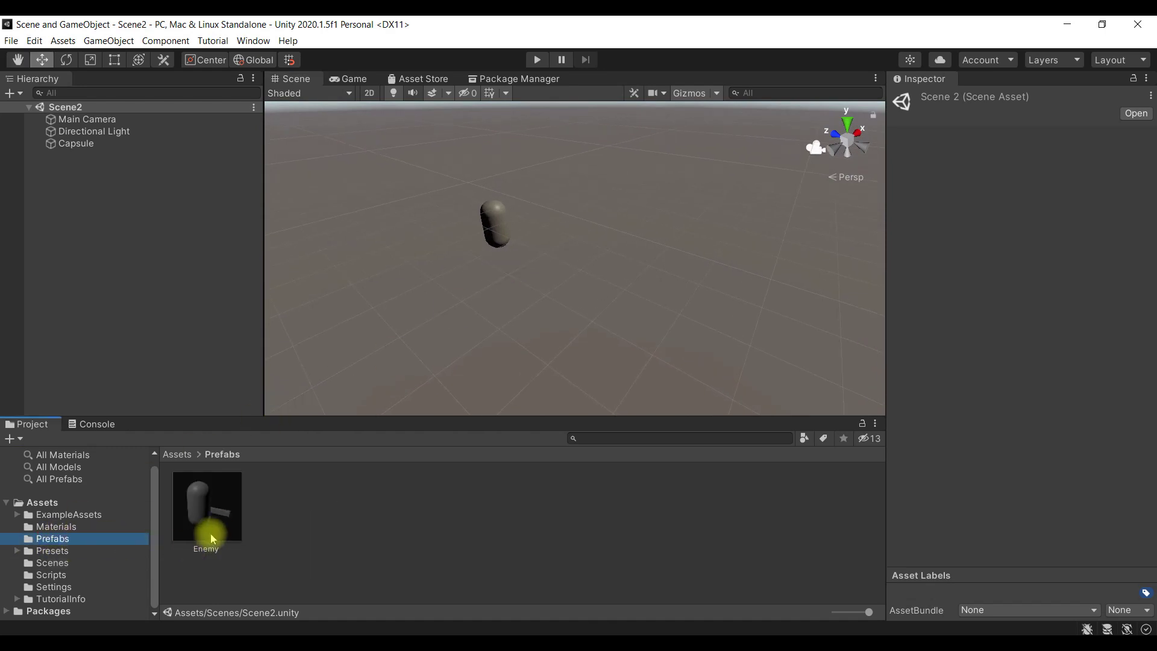
left_click_drag(215, 522, 583, 256)
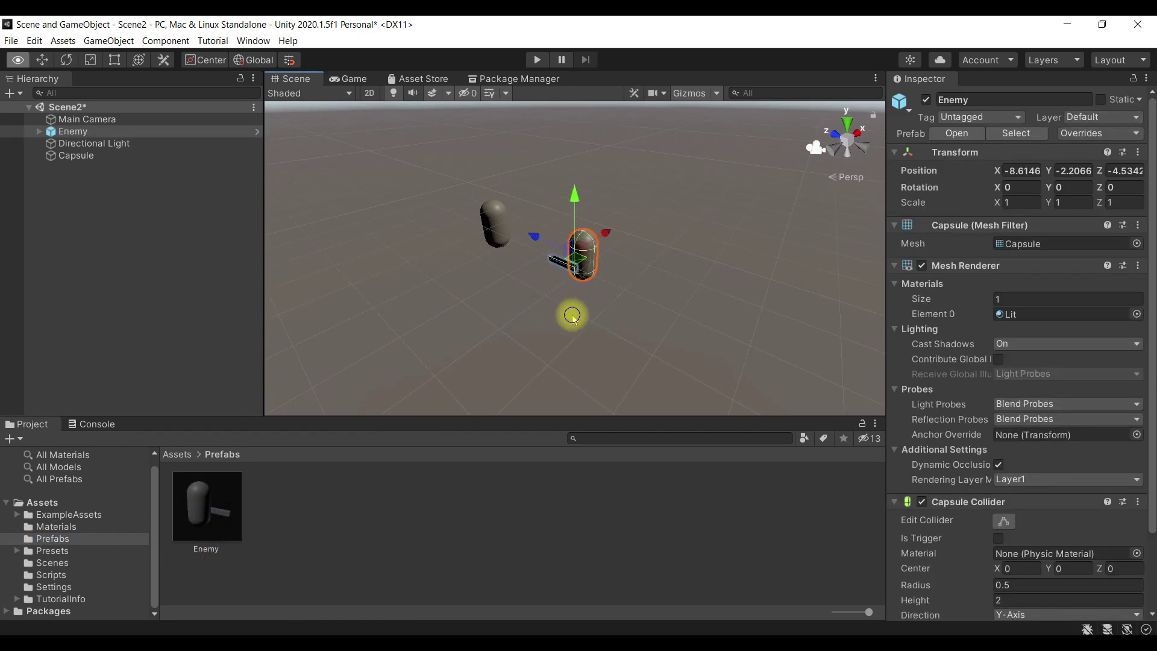
right_click_drag(570, 313, 578, 303)
left_click_drag(567, 211, 570, 196)
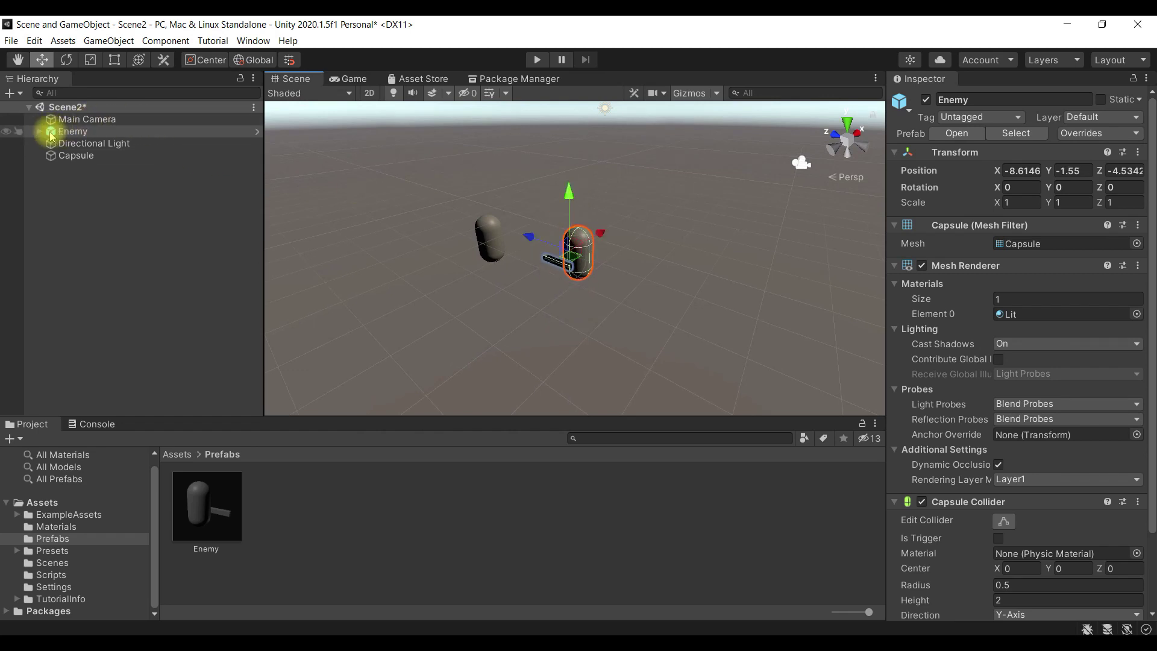
left_click_drag(564, 205, 561, 194)
right_click_drag(578, 266, 638, 281)
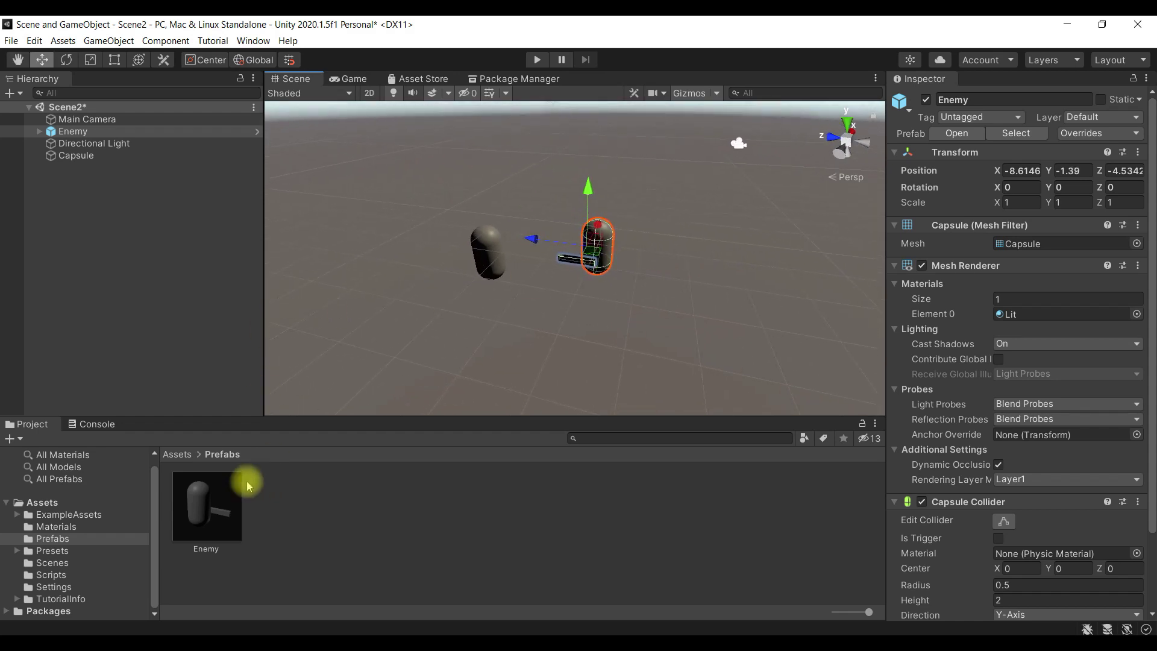
left_click_drag(206, 506, 658, 278)
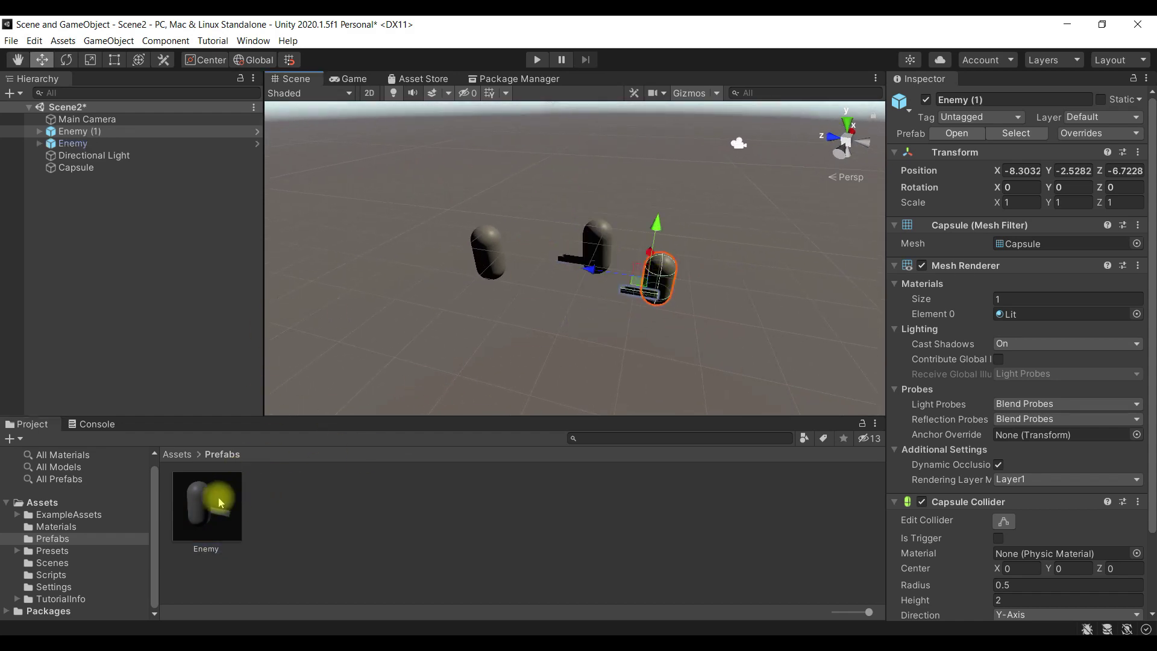
left_click_drag(223, 503, 538, 304)
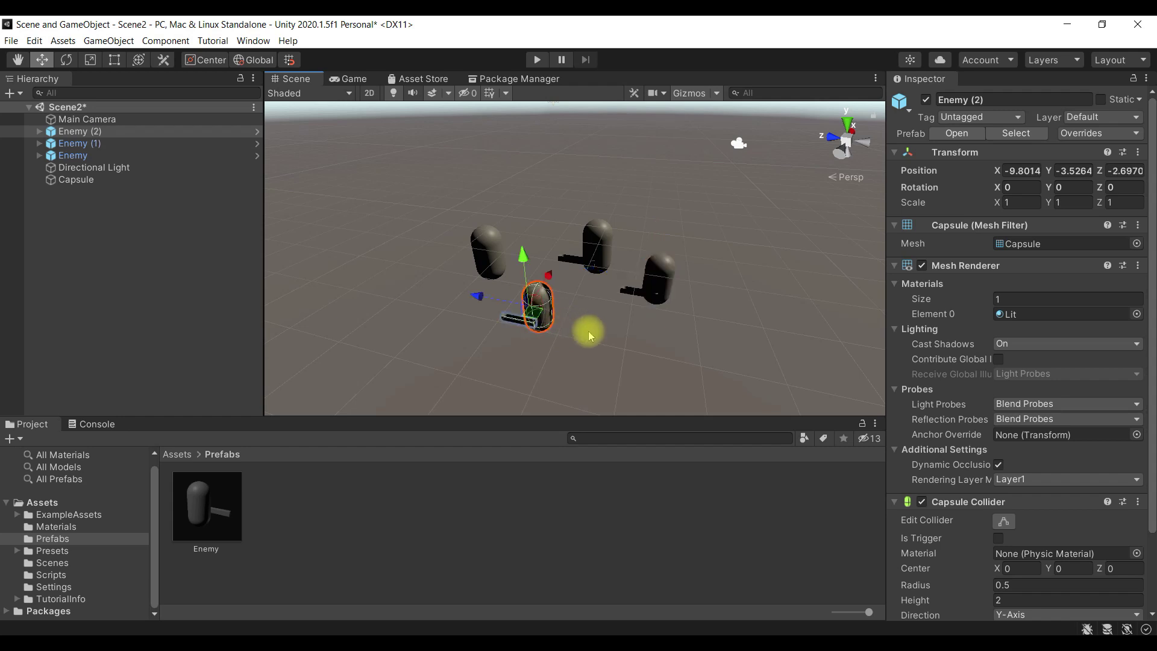
Step: Switch between Enemy (1) and Enemy (2), ending with Enemy (2) selected in the scene
left_click(142, 145)
left_click(141, 158)
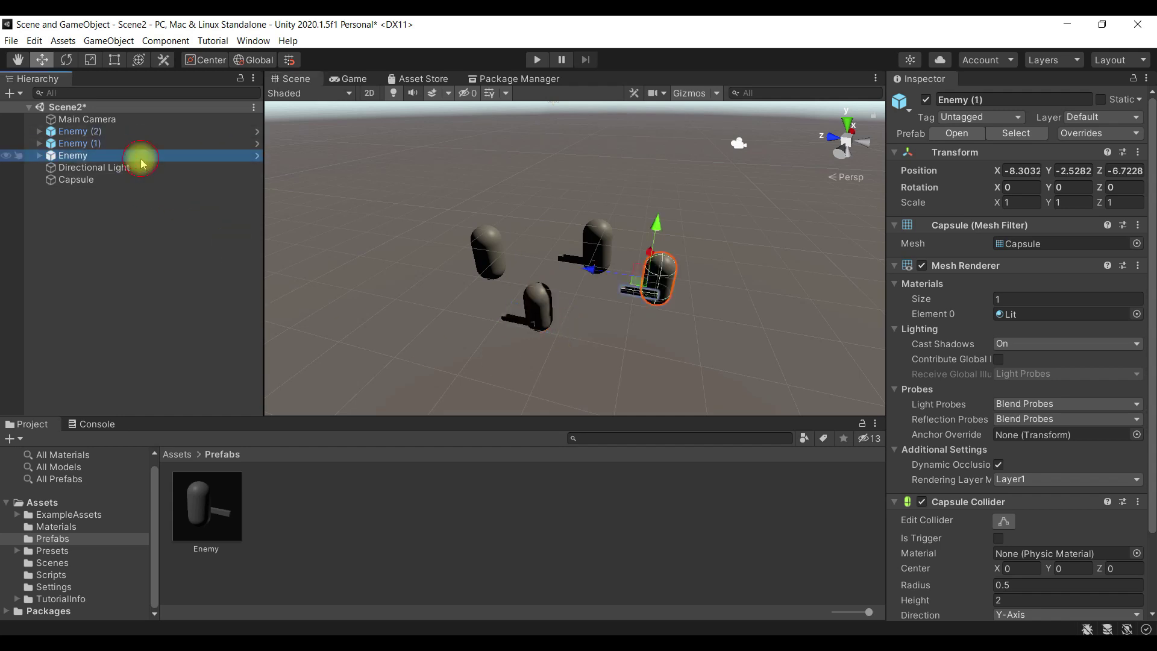
left_click(158, 132)
left_click(160, 144)
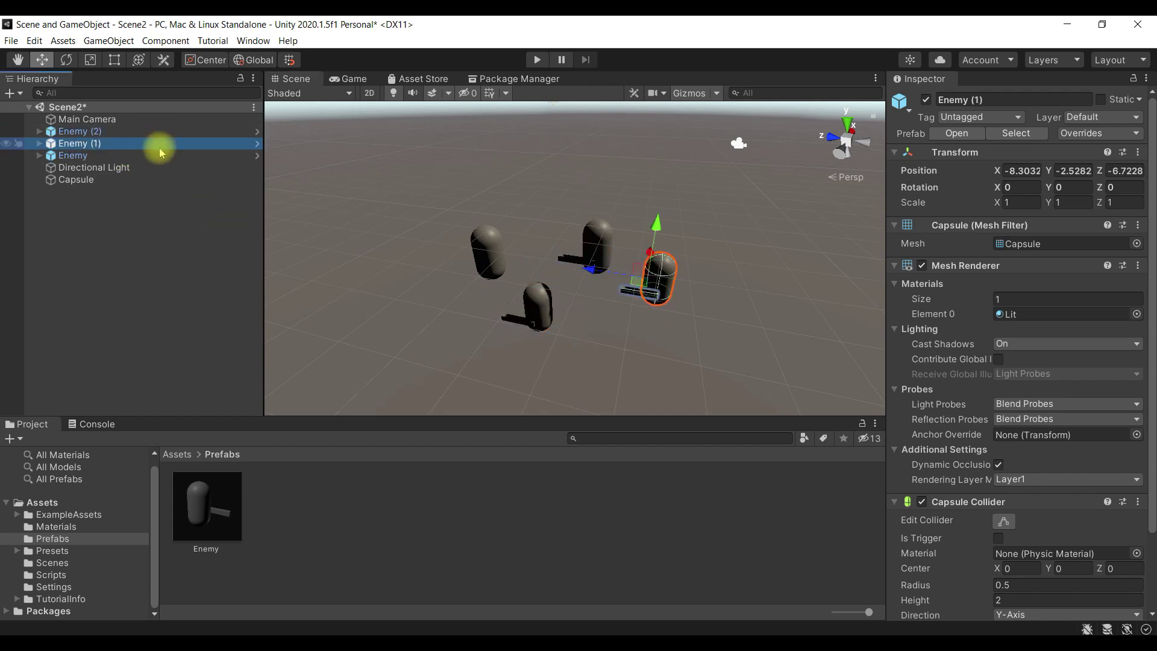
left_click(167, 132)
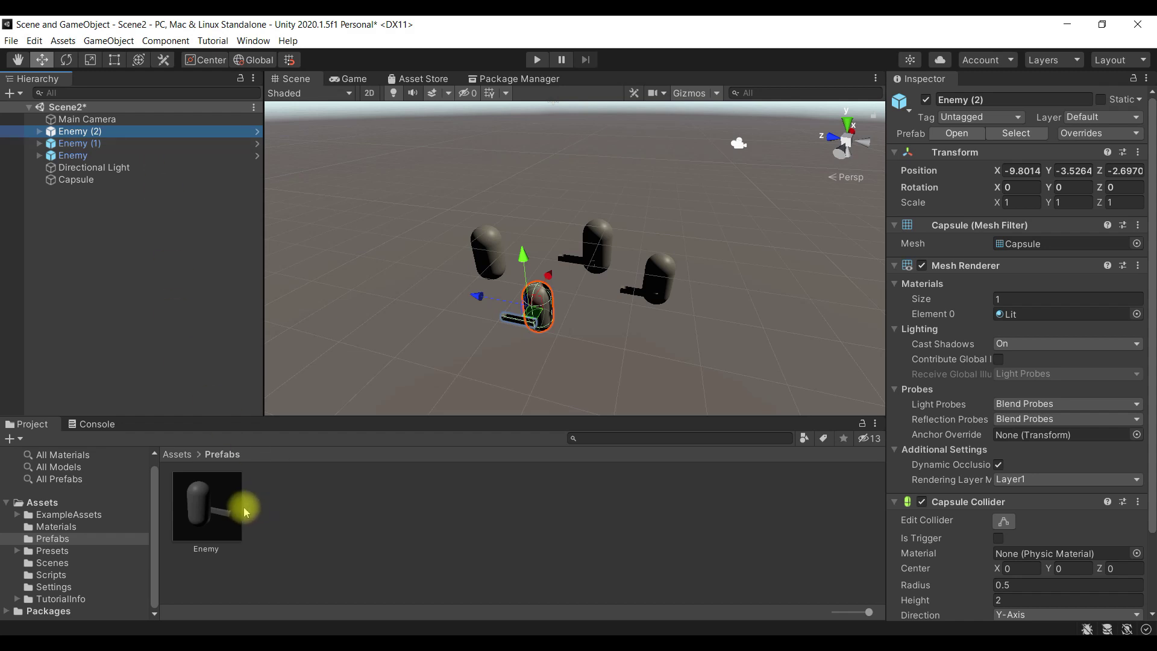
left_click(623, 322)
scroll(612, 348, "up", 5)
scroll(573, 364, "up", 5)
left_click(589, 302)
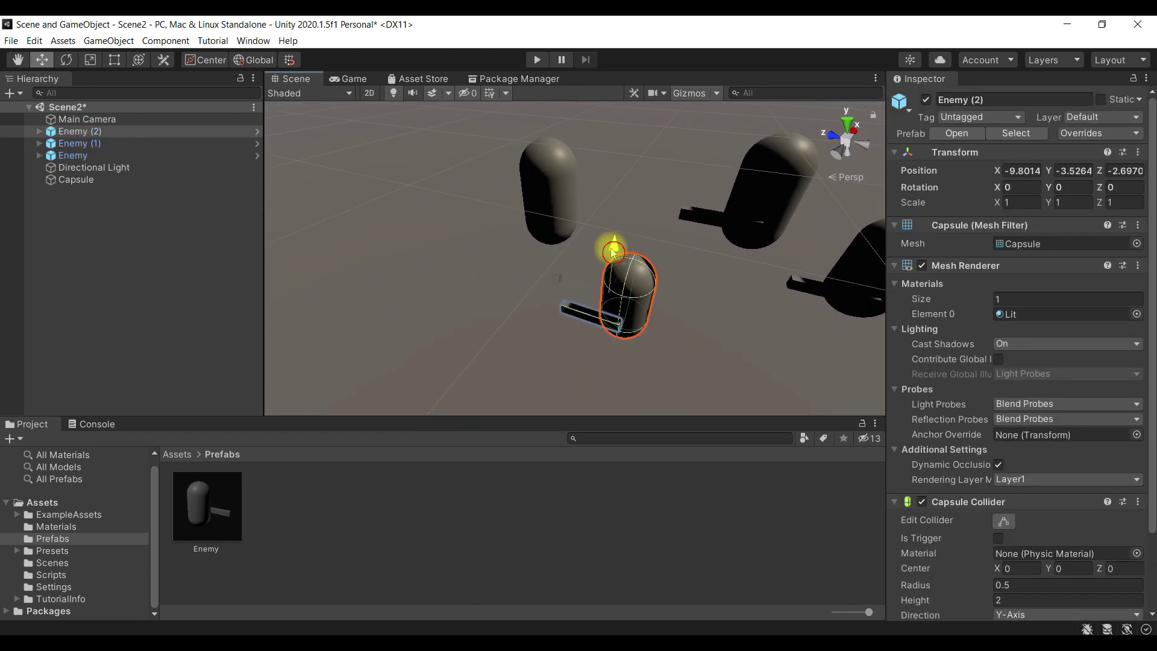
Step: Raise Enemy (1) to Y -1.5 and run Scene2 in Play mode
mouse_move(697, 297)
left_mouse_down("alt")
mouse_move(580, 282)
mouse_move(547, 377)
left_mouse_up("alt")
scroll(561, 328, "down", 5)
left_click(551, 309)
left_click_drag(550, 308, 547, 288)
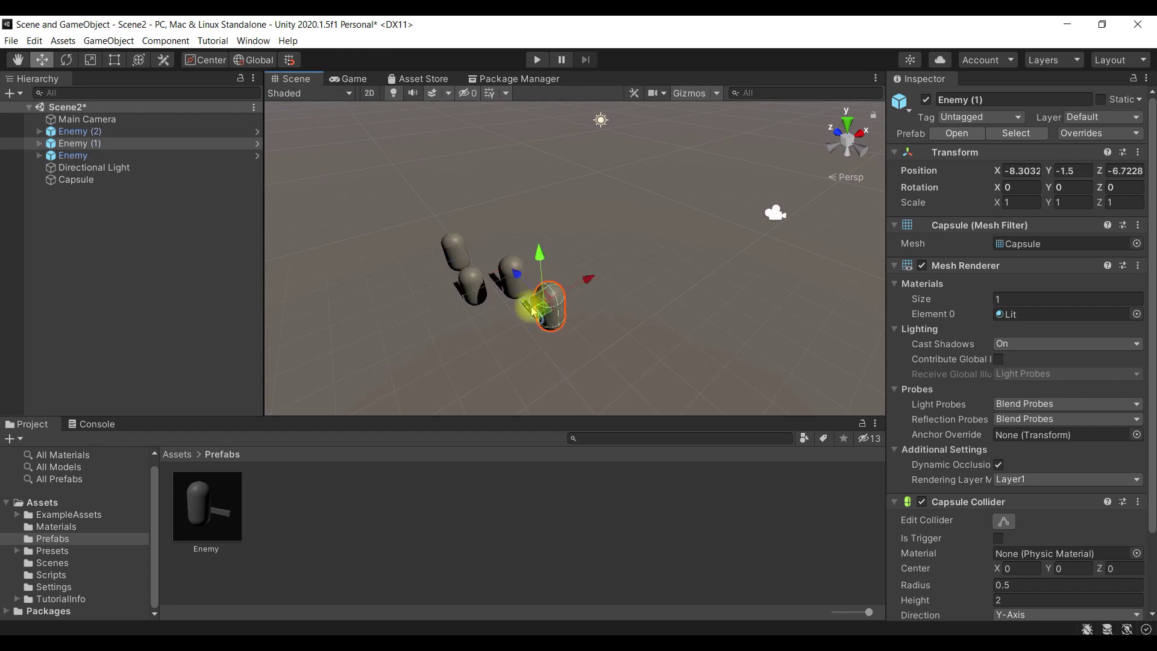
left_click(546, 60)
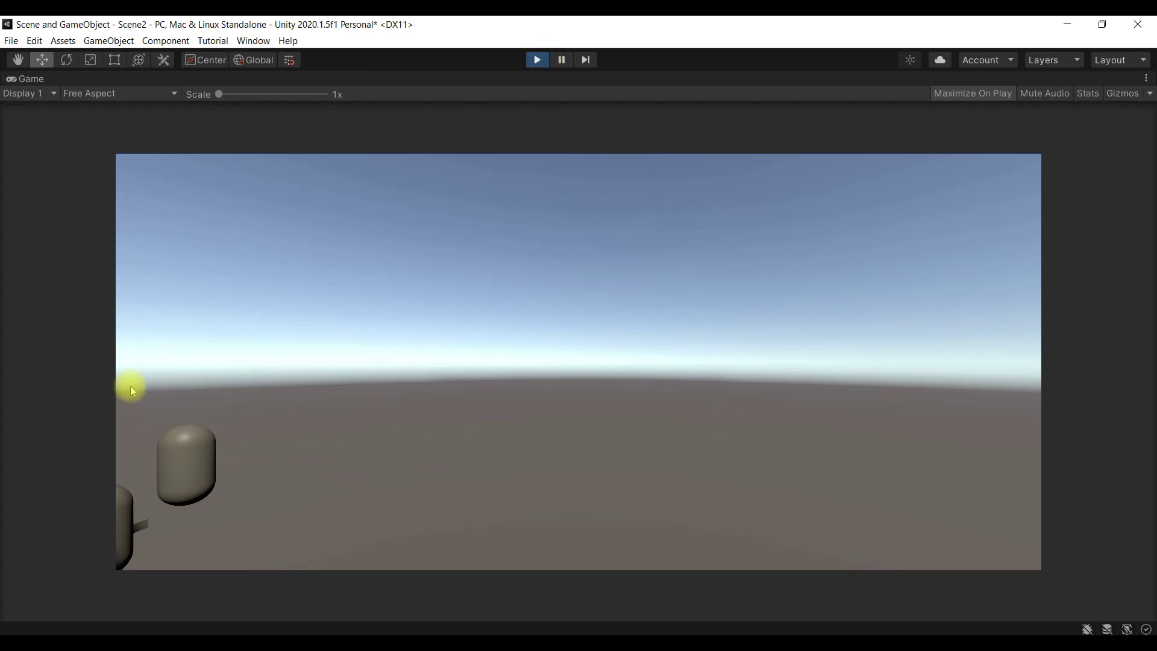
Step: Stop Play, move the Main Camera to X -12.99, Z -13.71, and test-play Scene2
left_click(536, 59)
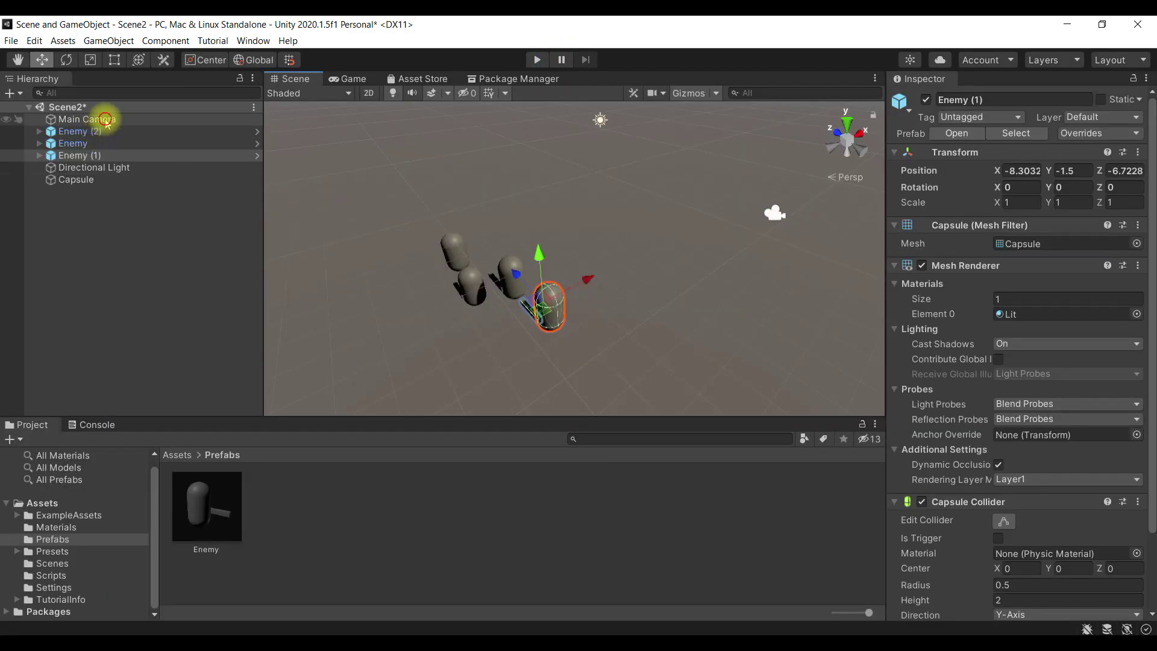
left_click(105, 119)
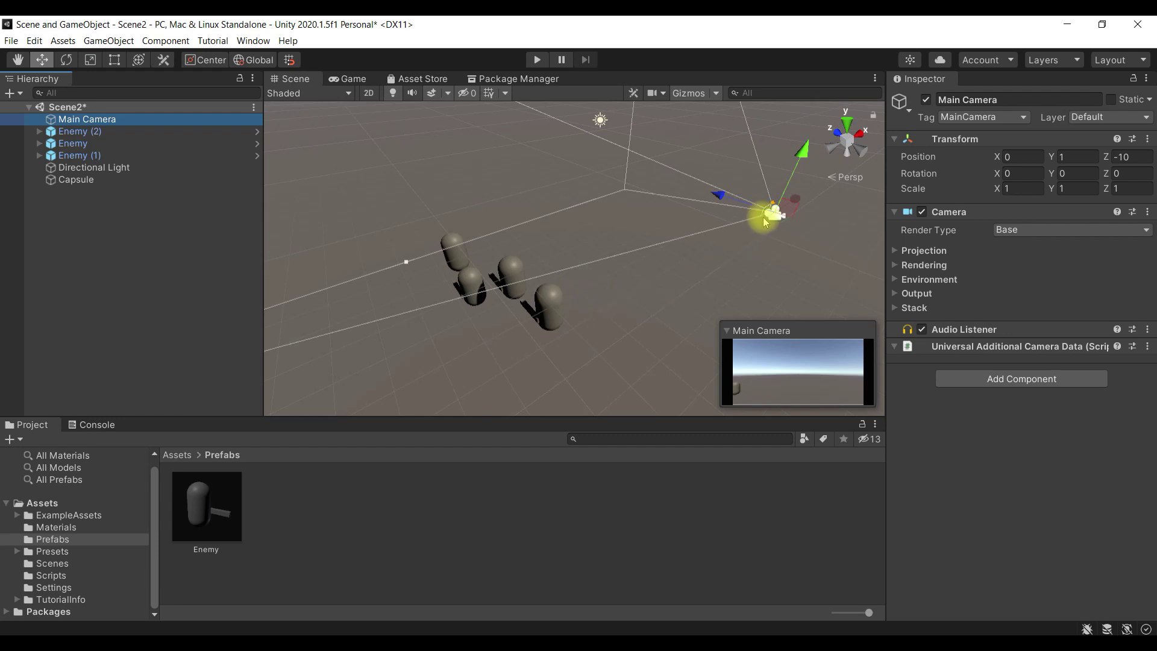
mouse_move(723, 200)
left_mouse_down()
mouse_move(753, 247)
mouse_move(523, 342)
mouse_move(542, 357)
left_mouse_up()
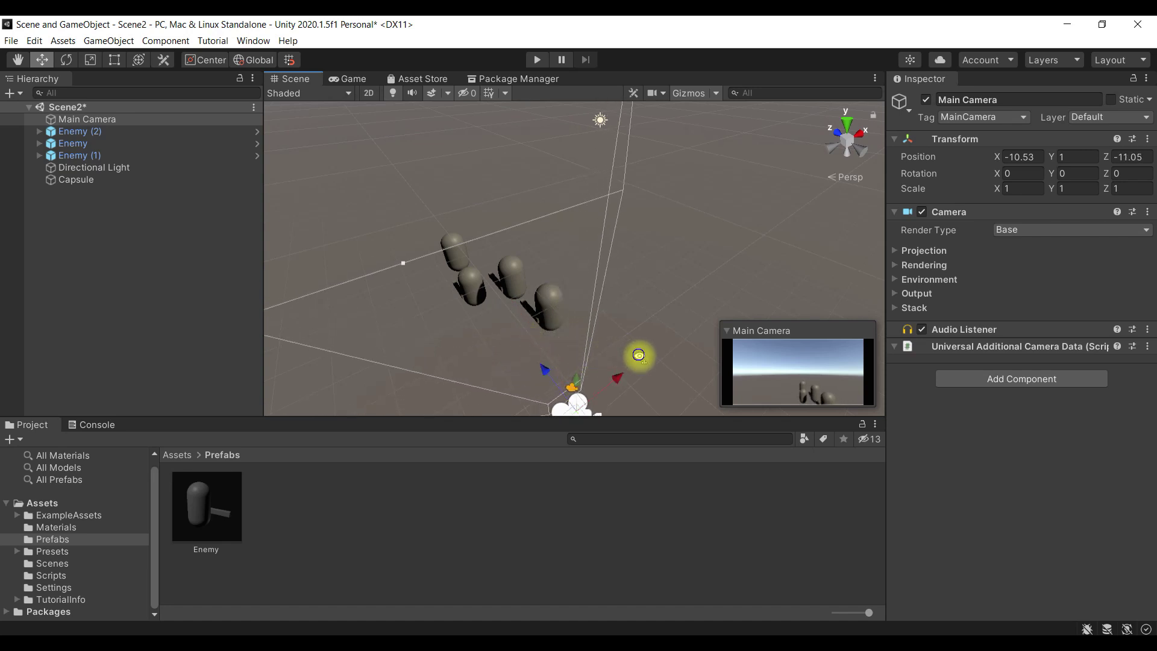
left_click_drag(638, 354, 639, 373, "alt")
right_click_drag(639, 374, 588, 321, "alt")
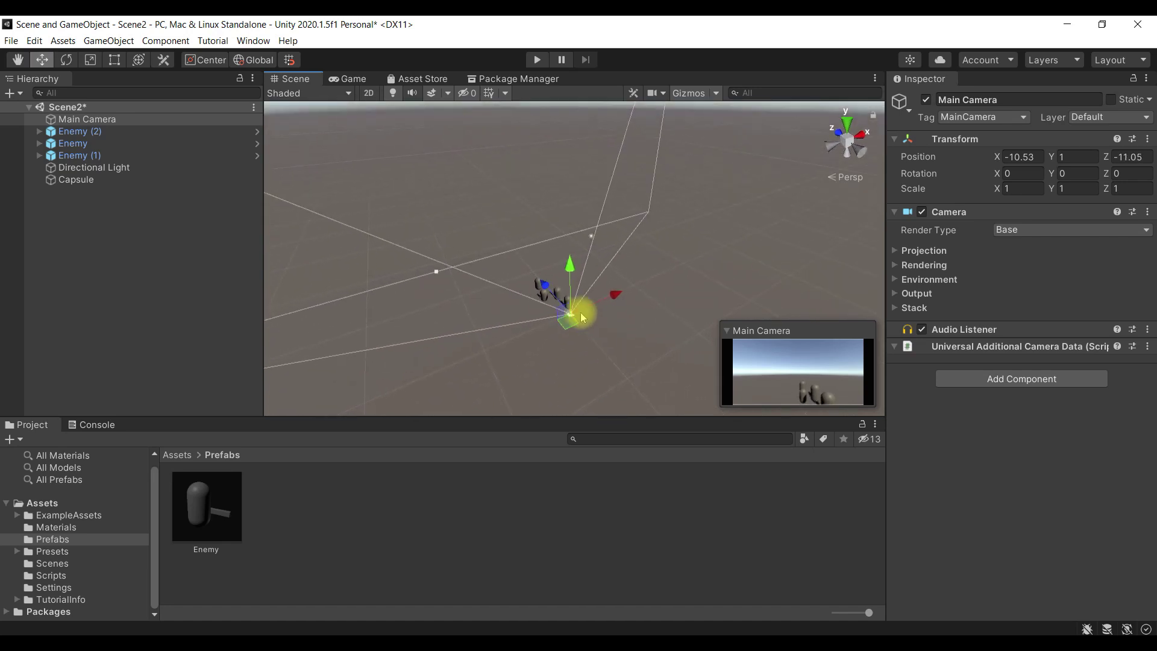
mouse_move(631, 317)
left_mouse_down()
mouse_move(639, 315)
mouse_move(622, 334)
mouse_move(596, 322)
left_mouse_up()
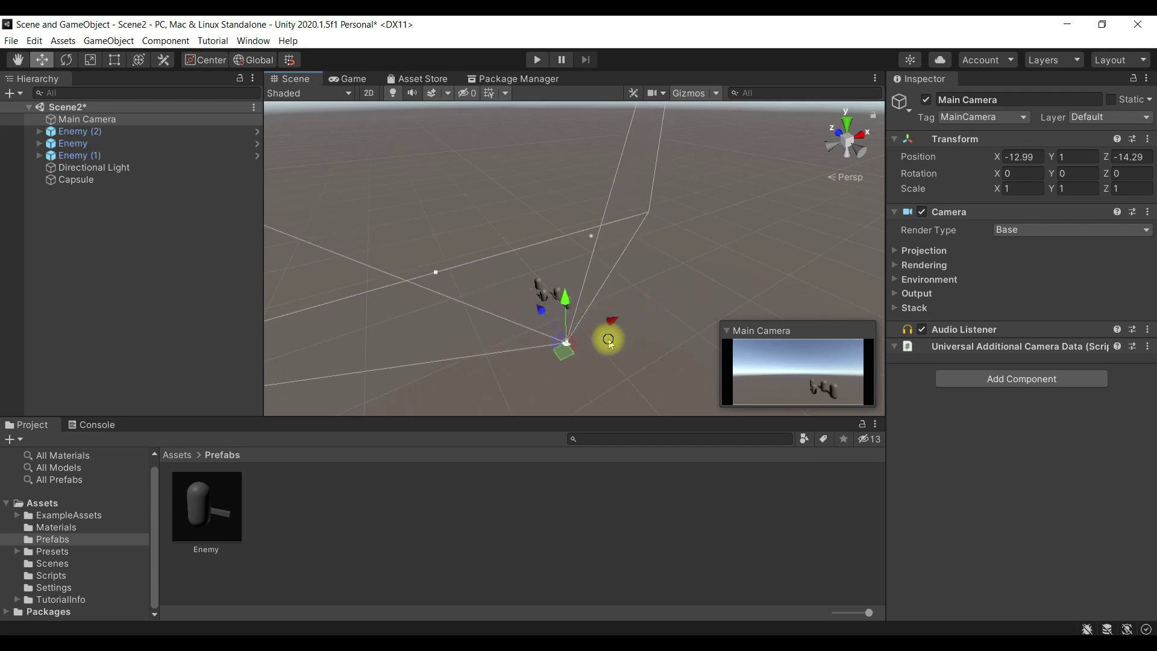
right_click_drag(607, 337, 651, 343, "alt")
left_click_drag(553, 307, 546, 313)
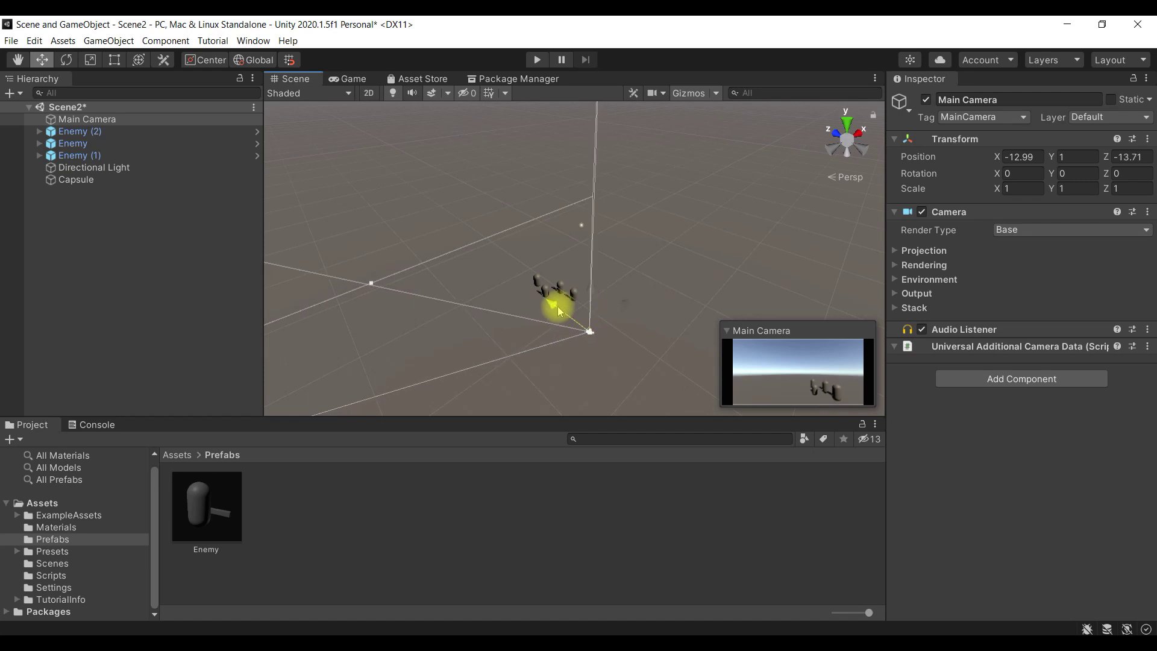
left_click(536, 61)
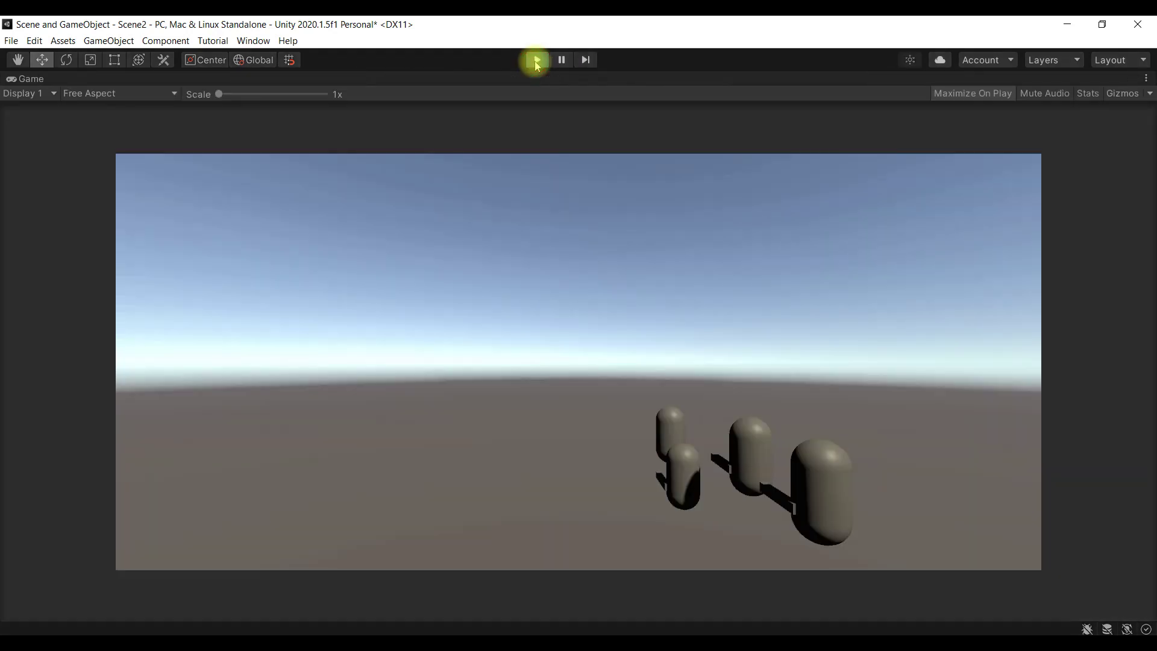
left_click(537, 60)
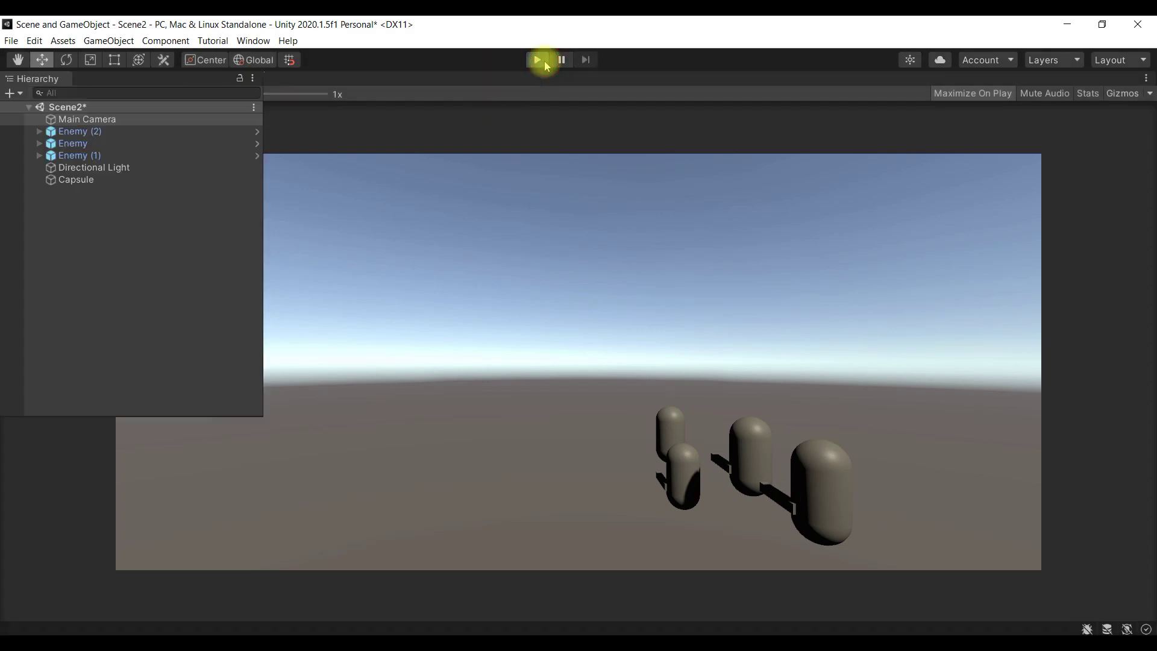
Step: Frame Enemy and orbit to a close side view of the four enemy capsules
double_click(114, 145)
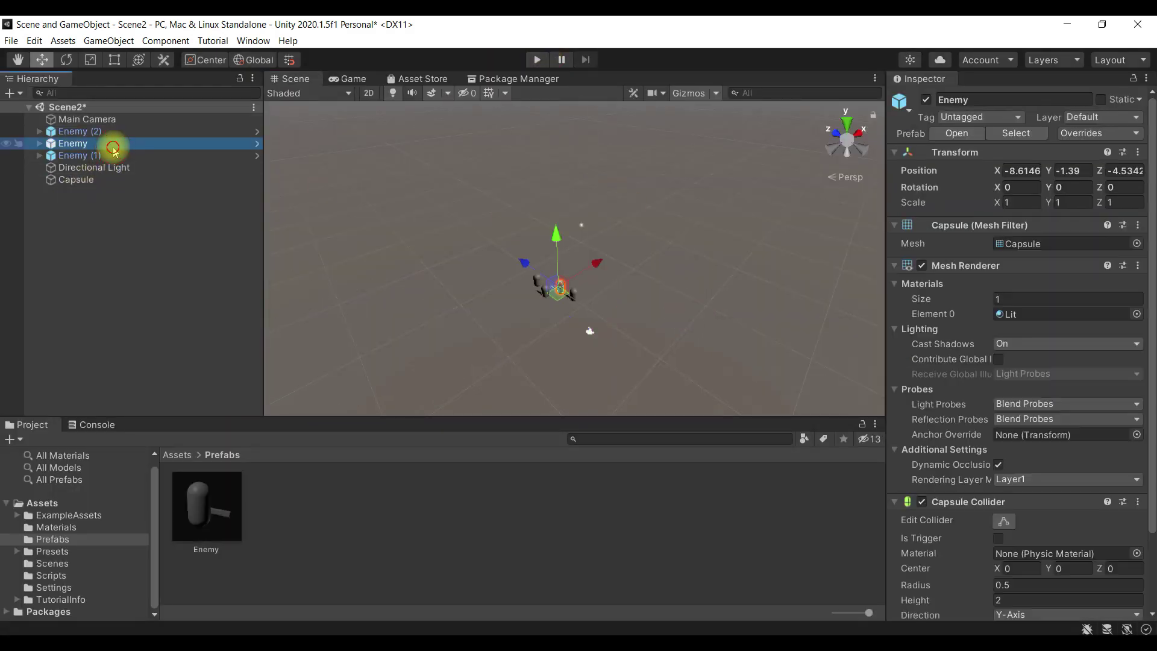
mouse_move(632, 320)
left_mouse_down("alt")
mouse_move(849, 297)
mouse_move(738, 243)
mouse_move(538, 284)
mouse_move(536, 326)
left_mouse_up("alt")
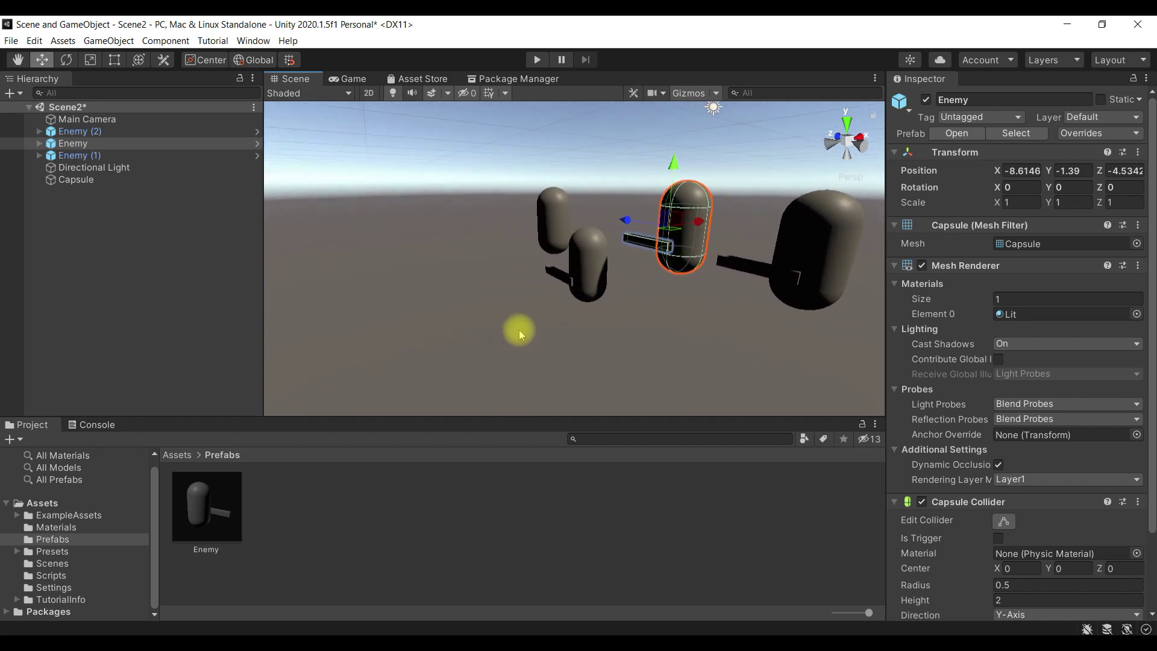
left_click(118, 300)
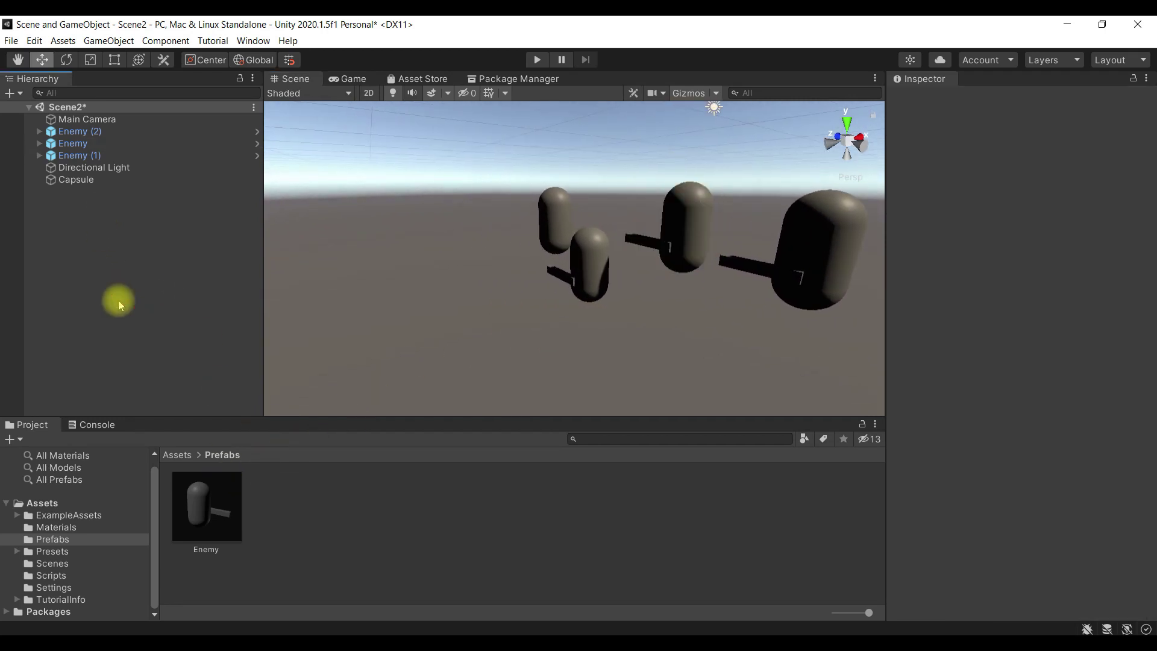
left_click(97, 502)
left_click(290, 563)
Step: Open the Materials folder and apply Skybox_Mat as Scene2's sky
right_click(306, 584)
left_click(297, 509)
double_click(293, 513)
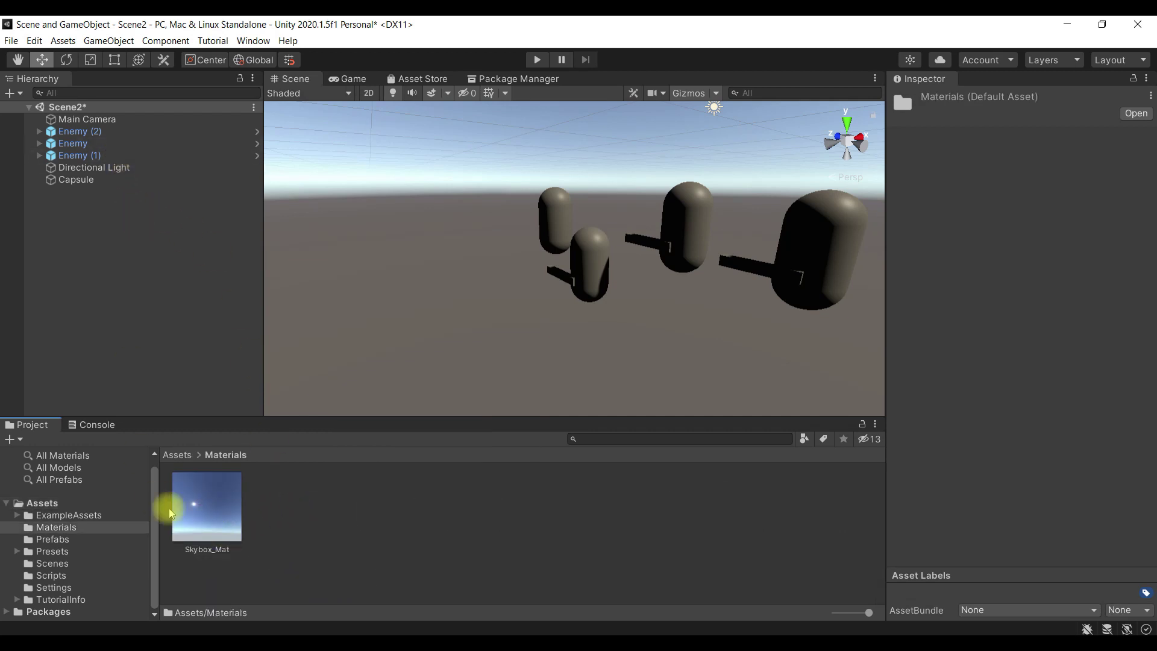
left_click_drag(193, 542, 606, 269)
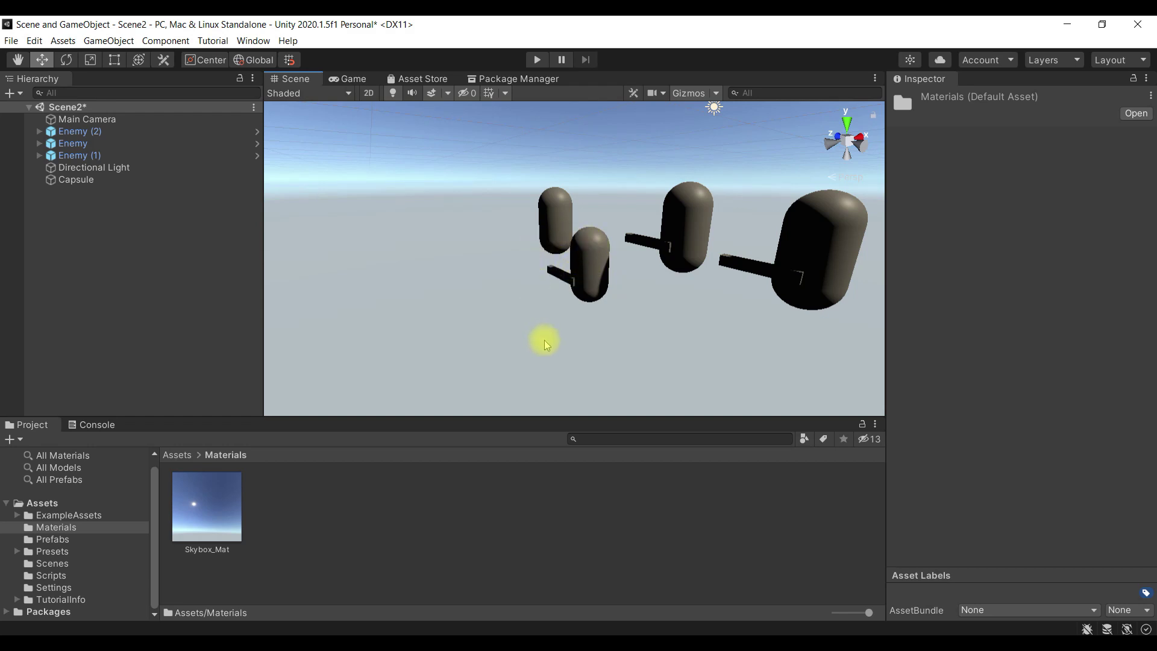
Step: Undo the Main Camera back to X -9.53, Z -14.29 and reopen the Materials folder
key("BackSpace")
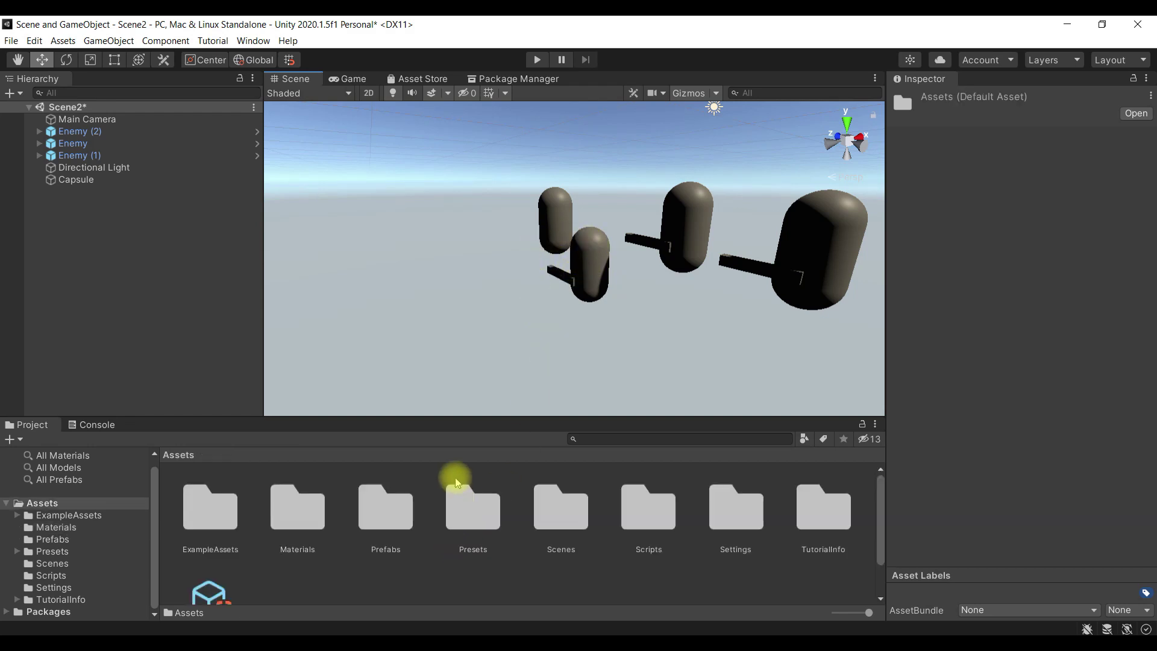
left_click(501, 277)
scroll(500, 280, "down", 5)
scroll(499, 285, "down", 3)
scroll(509, 287, "up", 3)
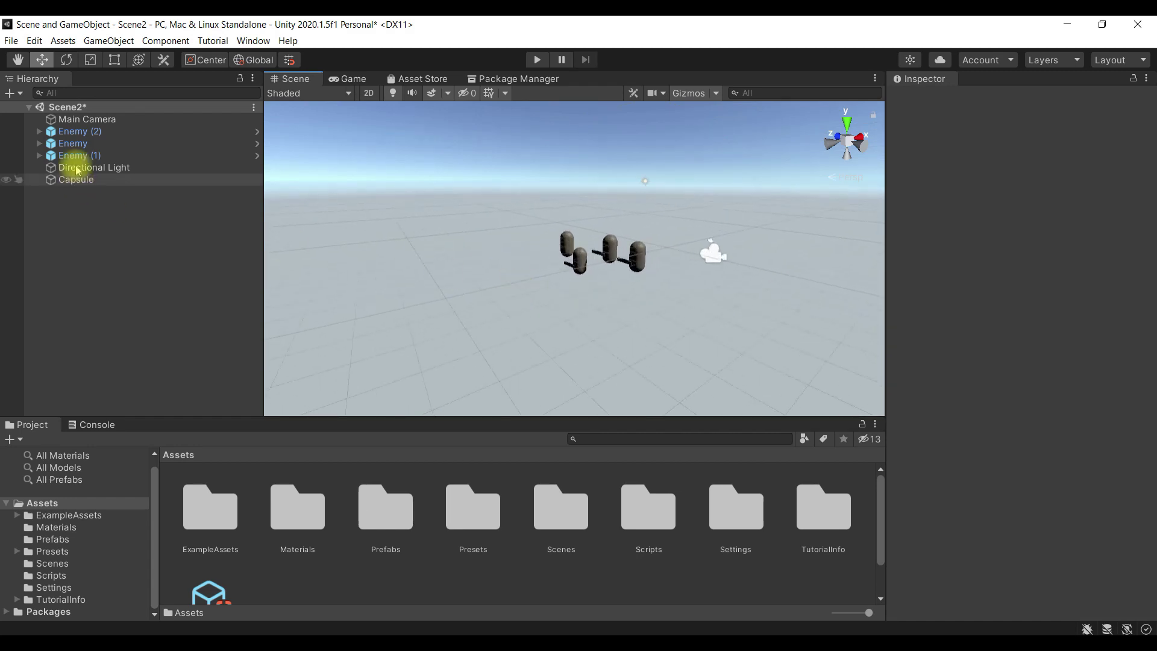
left_click(124, 120)
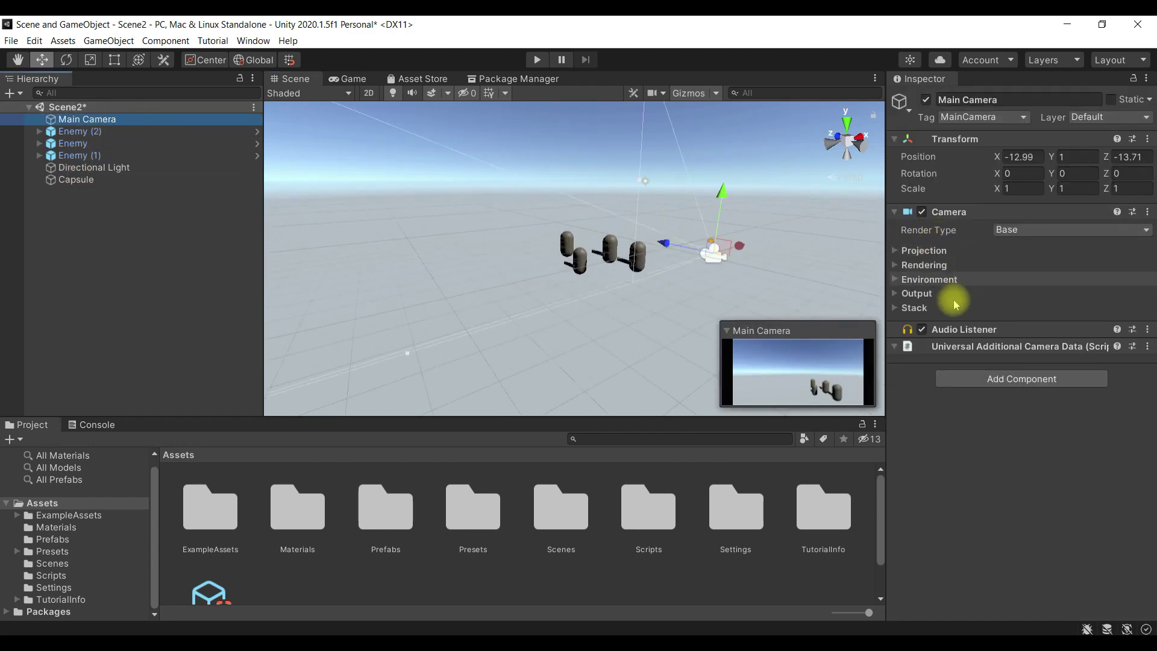
left_click(598, 319)
key("ctrl+z")
key("ctrl+z")
key("ctrl+z")
key("ctrl+y")
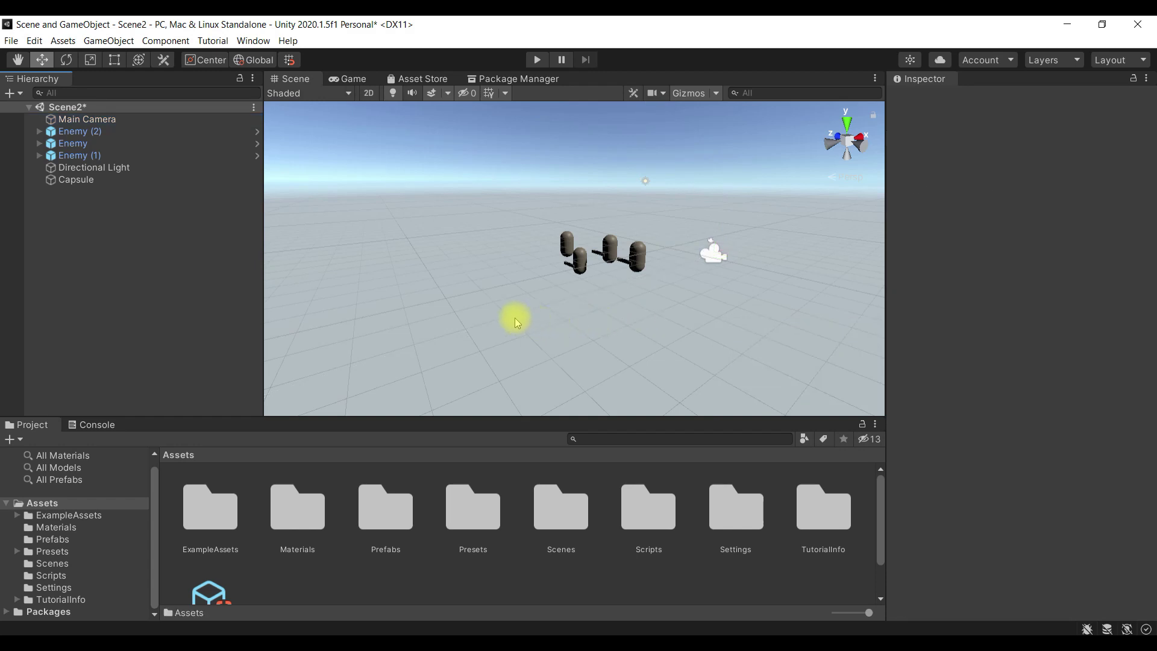
key("ctrl+y")
key("ctrl+z")
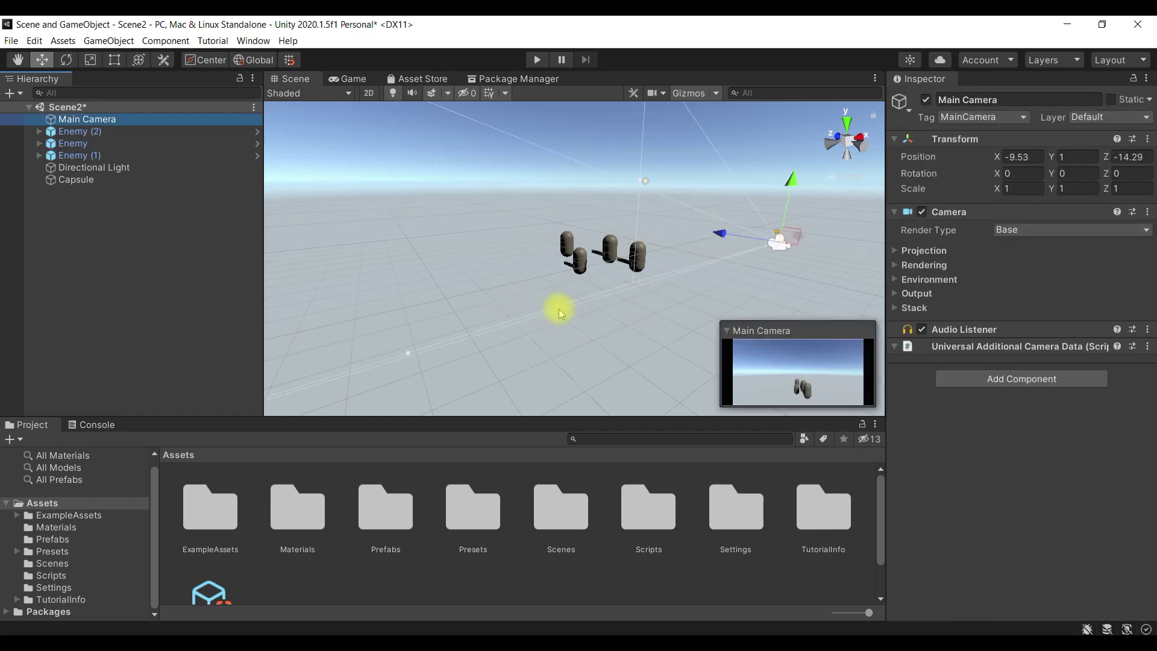
right_click_drag(560, 313, 382, 243)
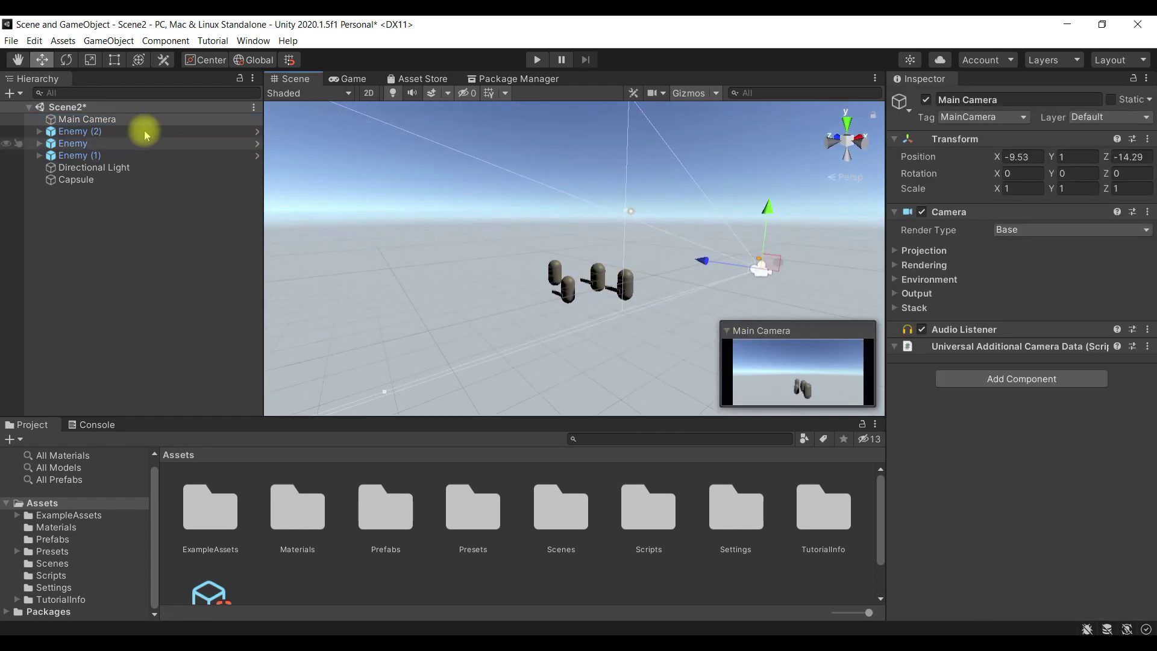
double_click(302, 528)
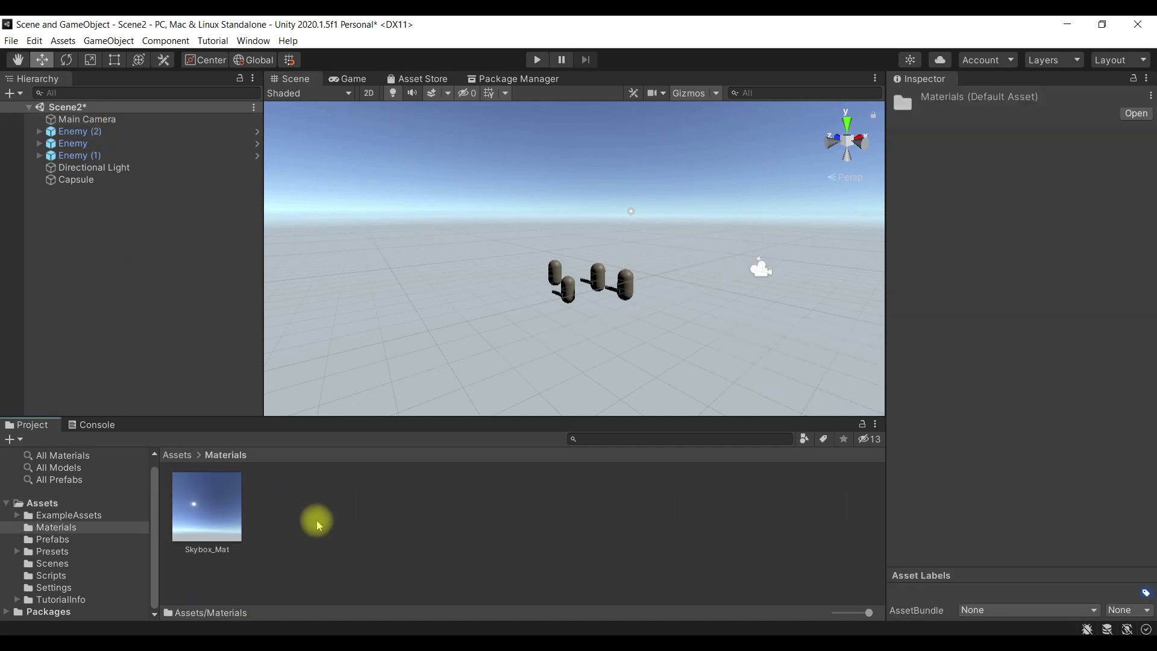
Step: Create a new material via Create > Material and name it Yellow
right_click(316, 519)
mouse_move(434, 179)
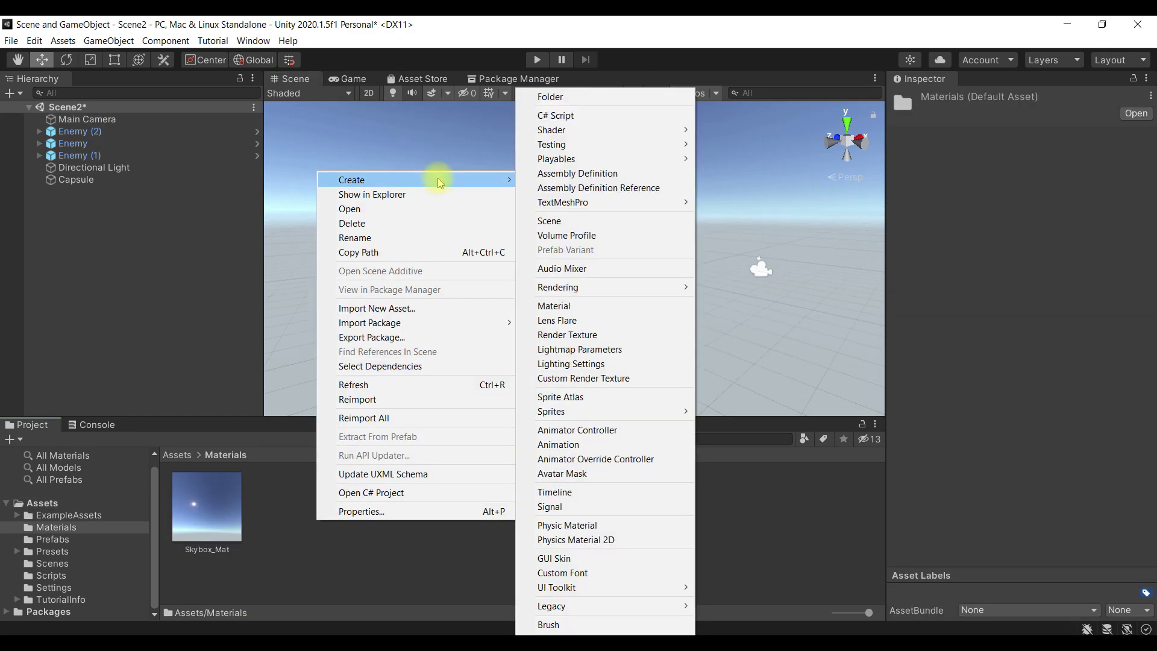
left_click(600, 307)
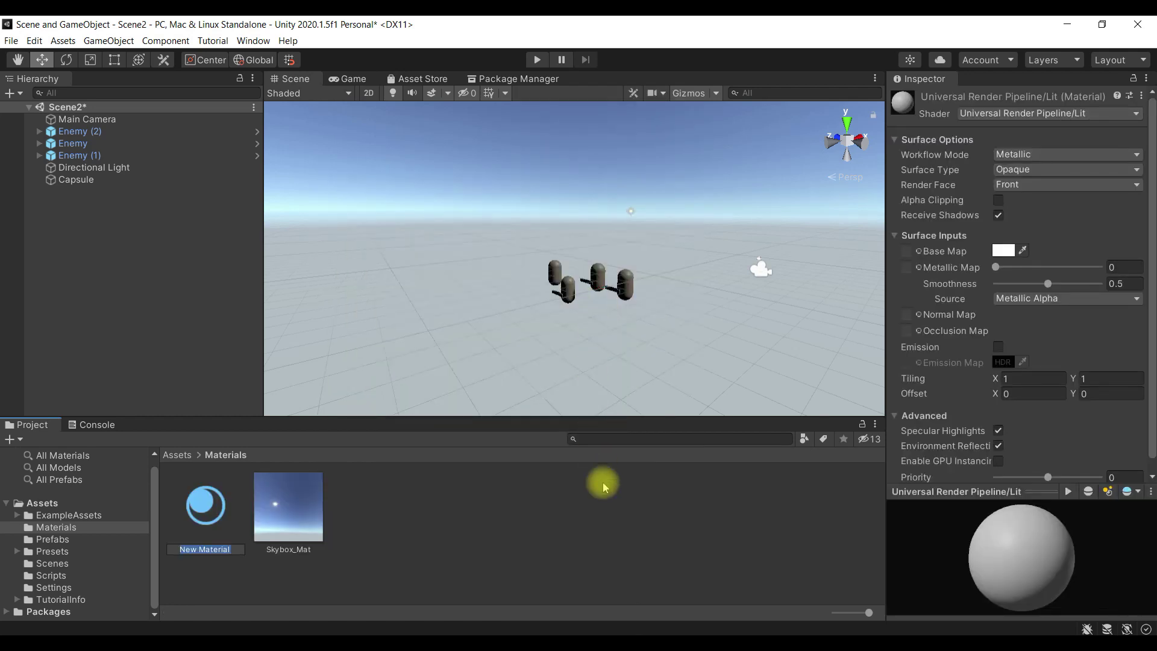
type("Yellow")
key("Return")
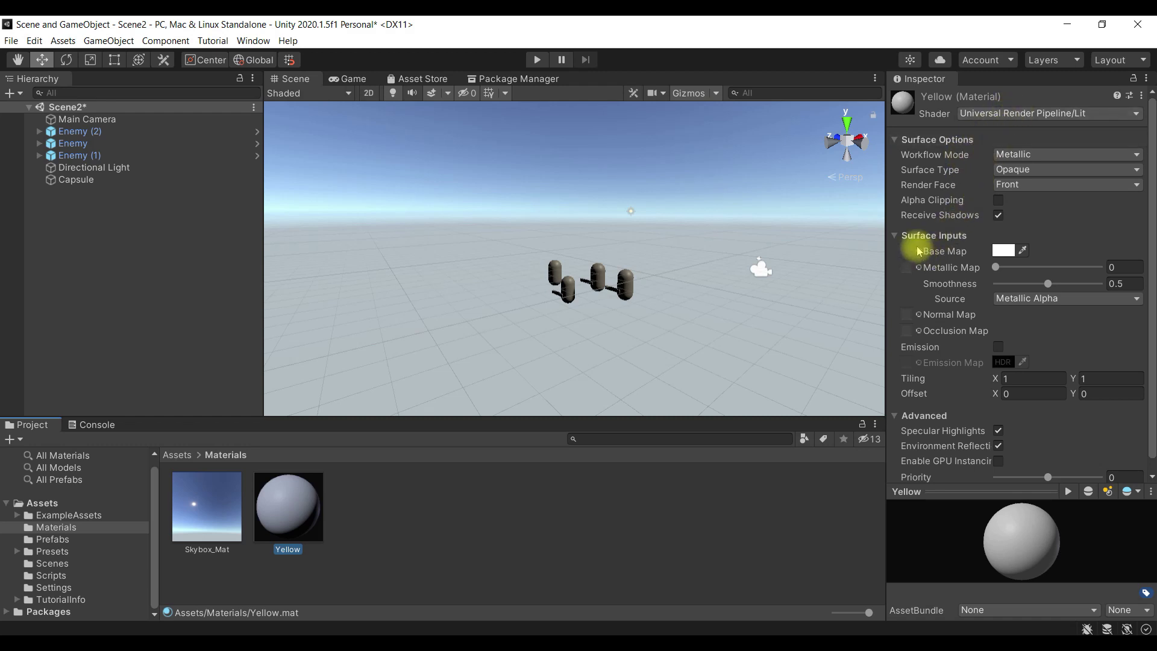
Step: Try the yellow construction texture on Base Map, then clear it and leave Normal Map empty
scroll(917, 248, "down", 1)
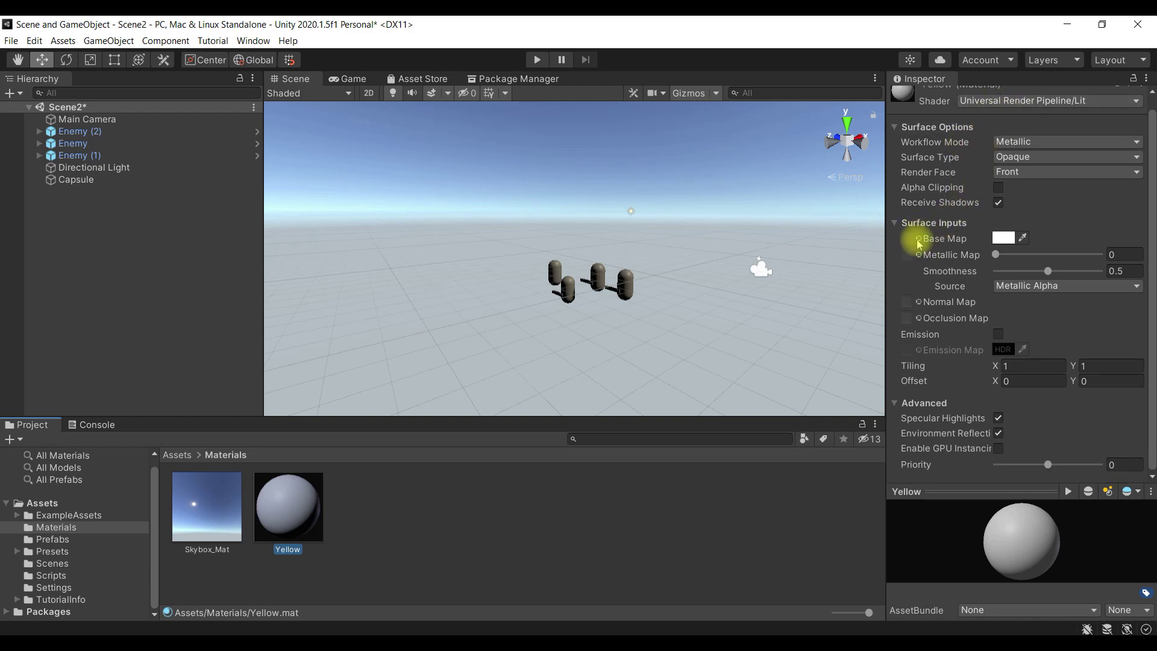
left_click(919, 240)
left_click(1014, 307)
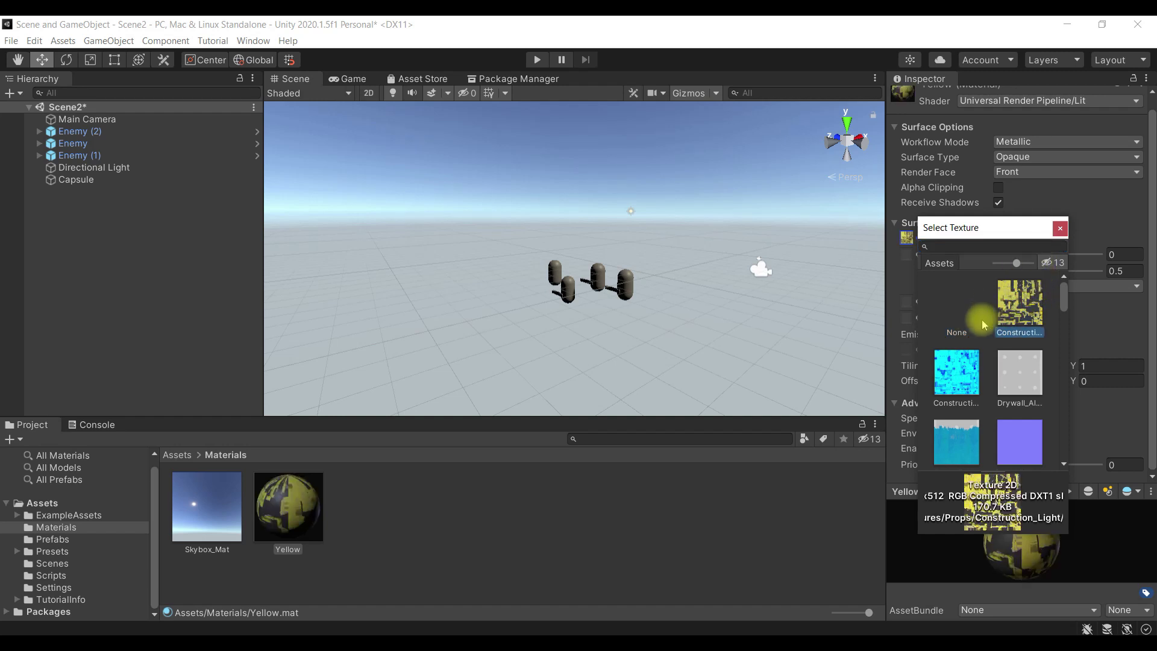
scroll(994, 337, "down", 3)
scroll(994, 341, "down", 2)
scroll(994, 341, "down", 2)
scroll(994, 341, "down", 2)
left_click(1060, 227)
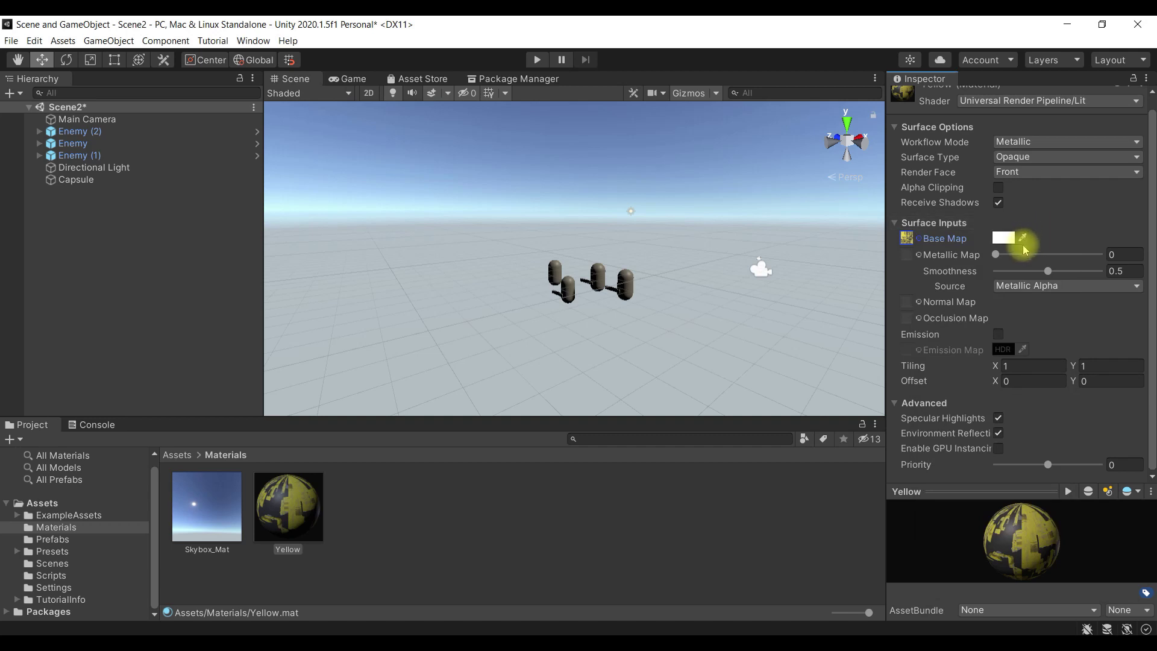
left_click(919, 239)
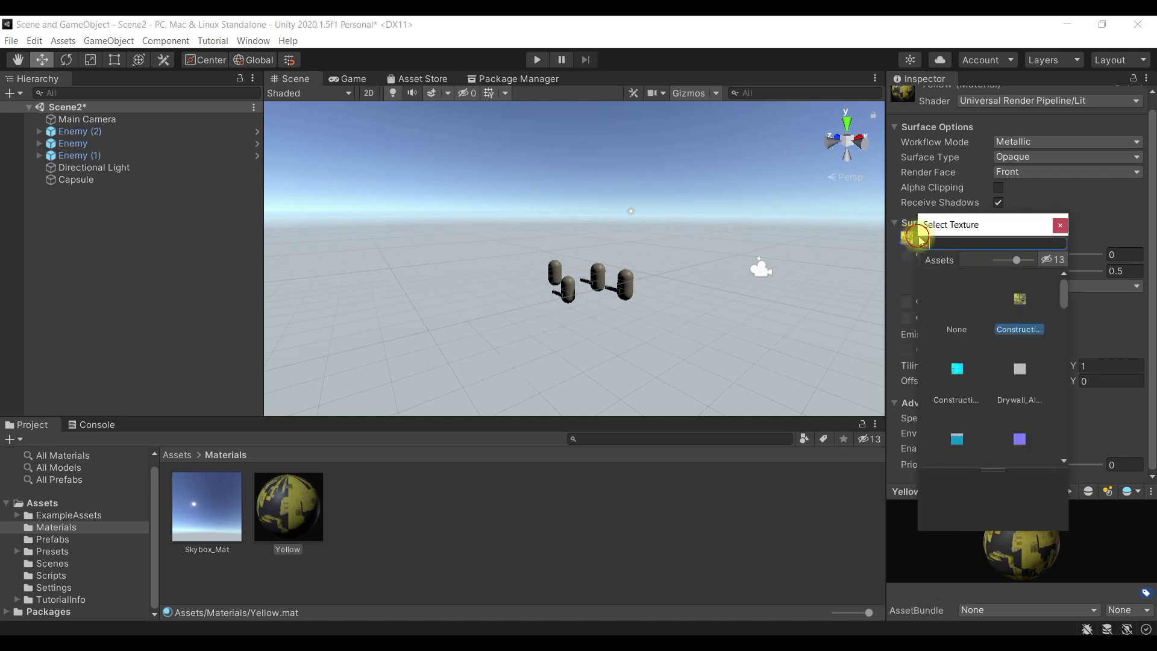
left_click(952, 299)
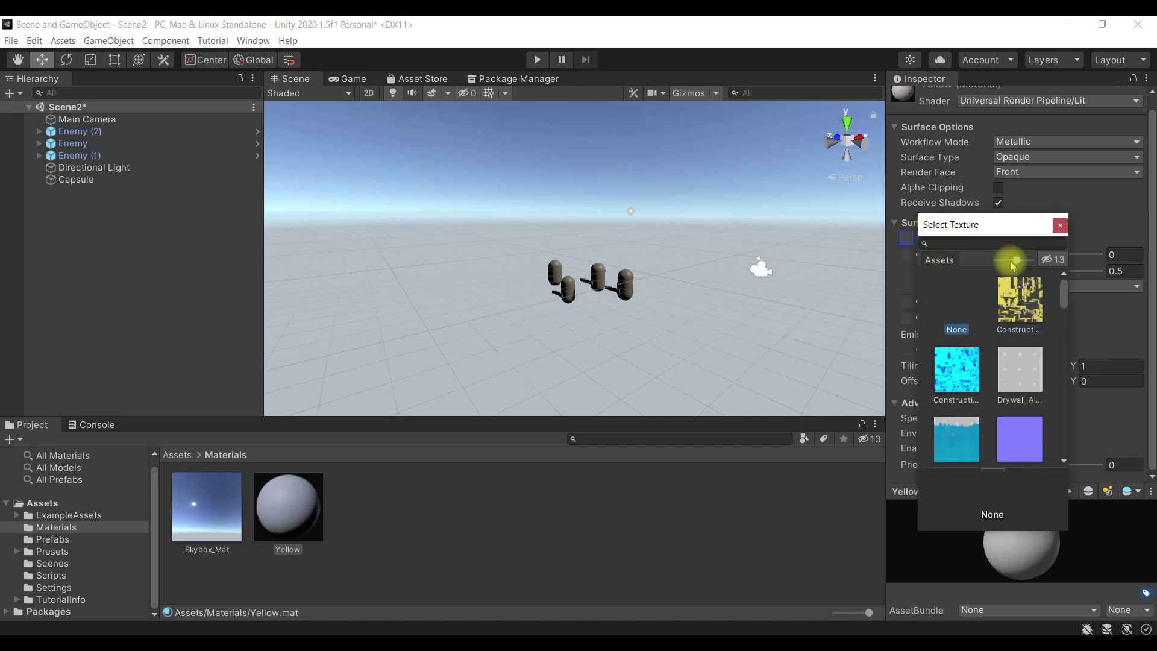
left_click(1060, 223)
left_click(918, 302)
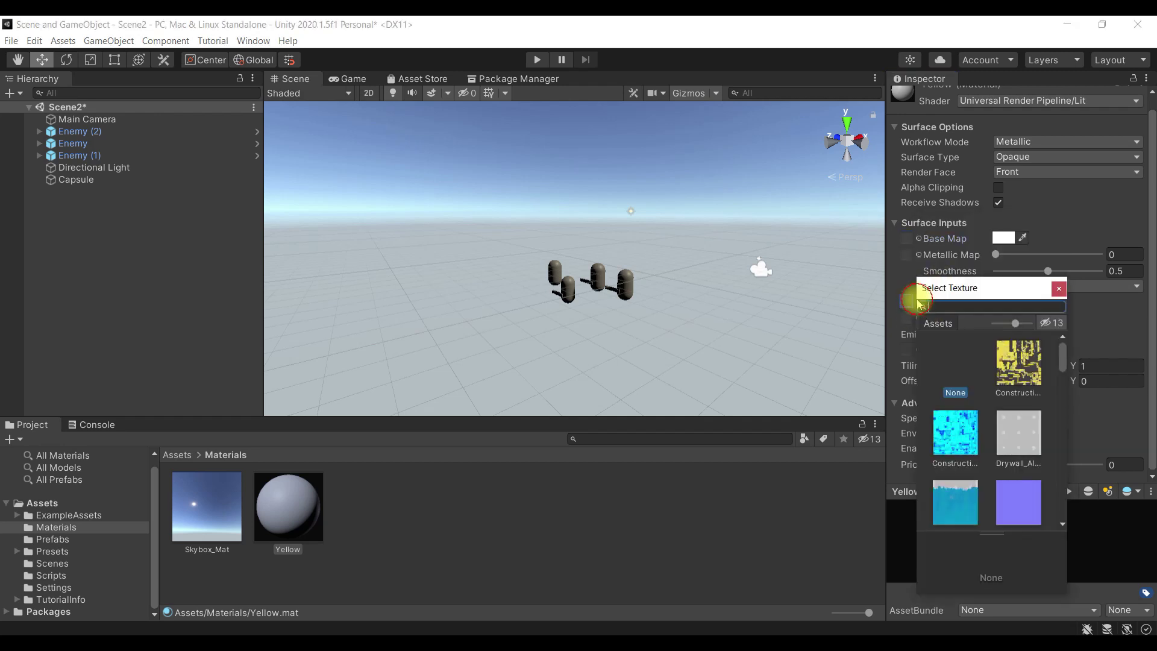
scroll(991, 365, "down", 2)
scroll(997, 369, "down", 2)
scroll(997, 369, "up", 1)
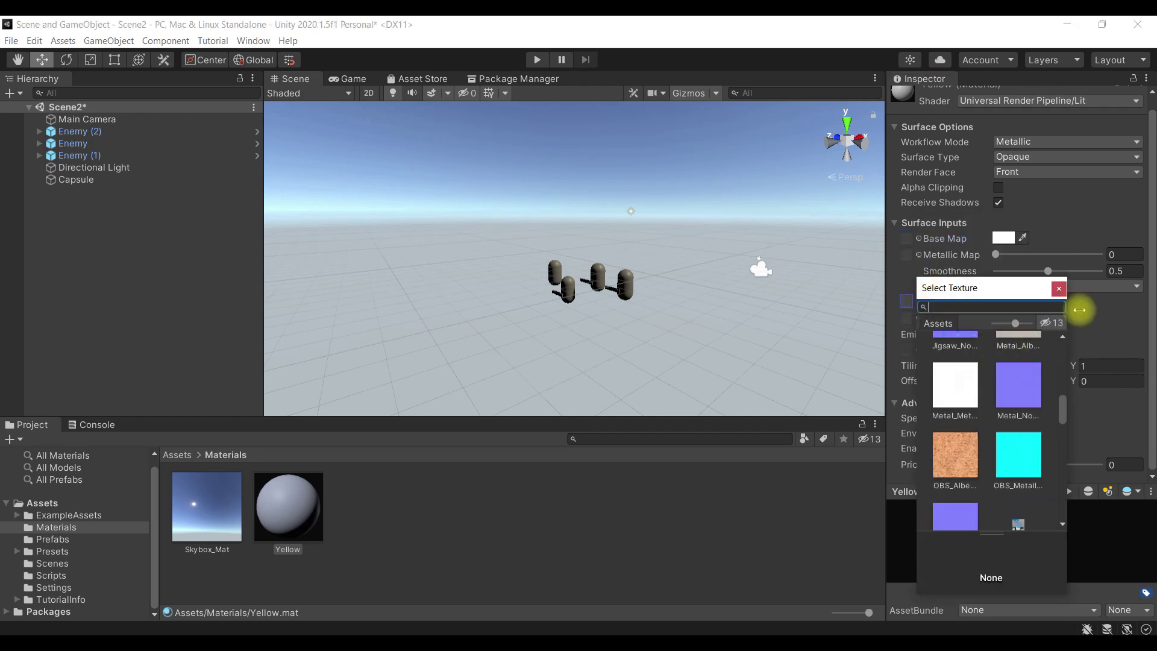
left_click(1059, 288)
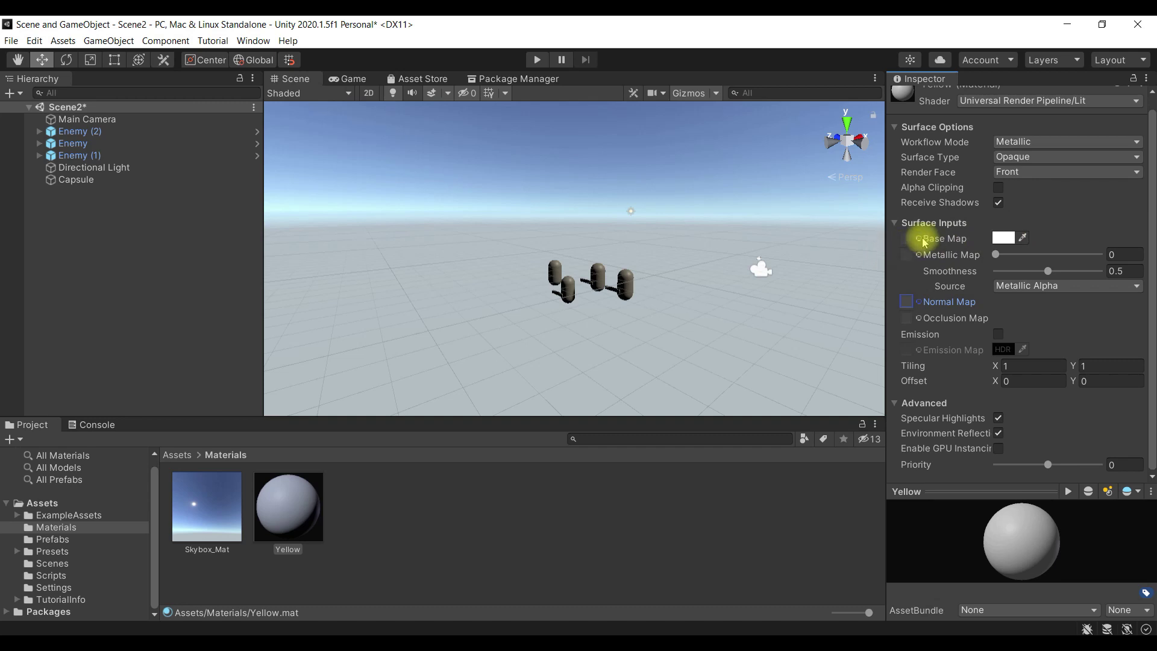
Step: Set the Yellow material's base colour to yellow
left_click(1003, 238)
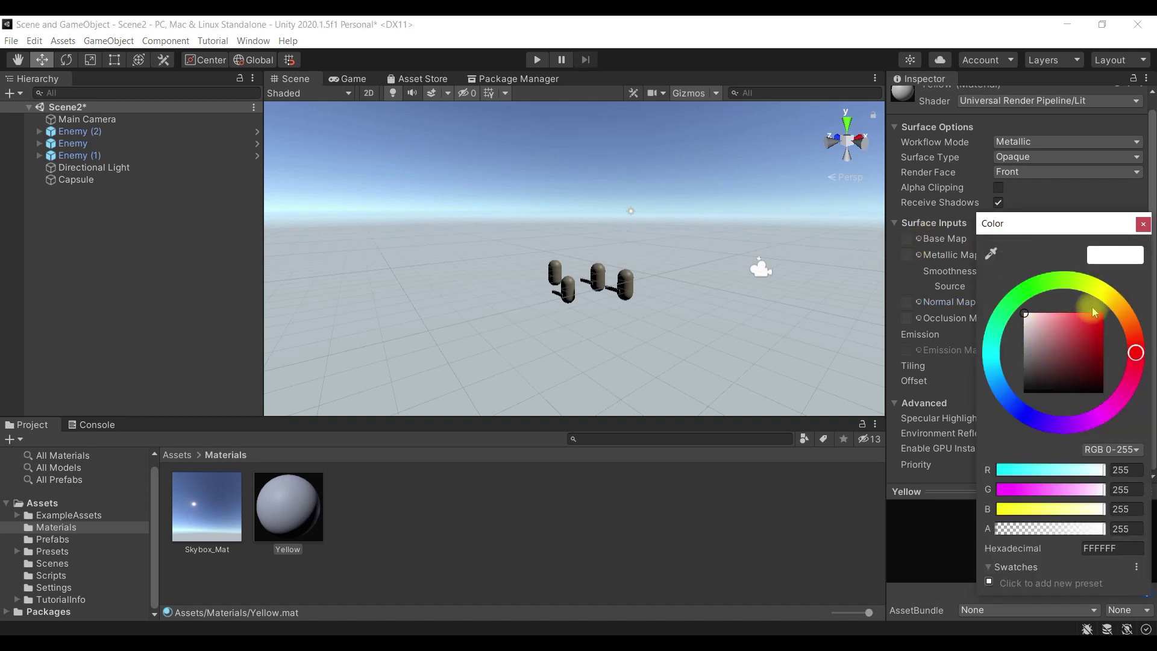
left_click(1101, 294)
left_click(1089, 327)
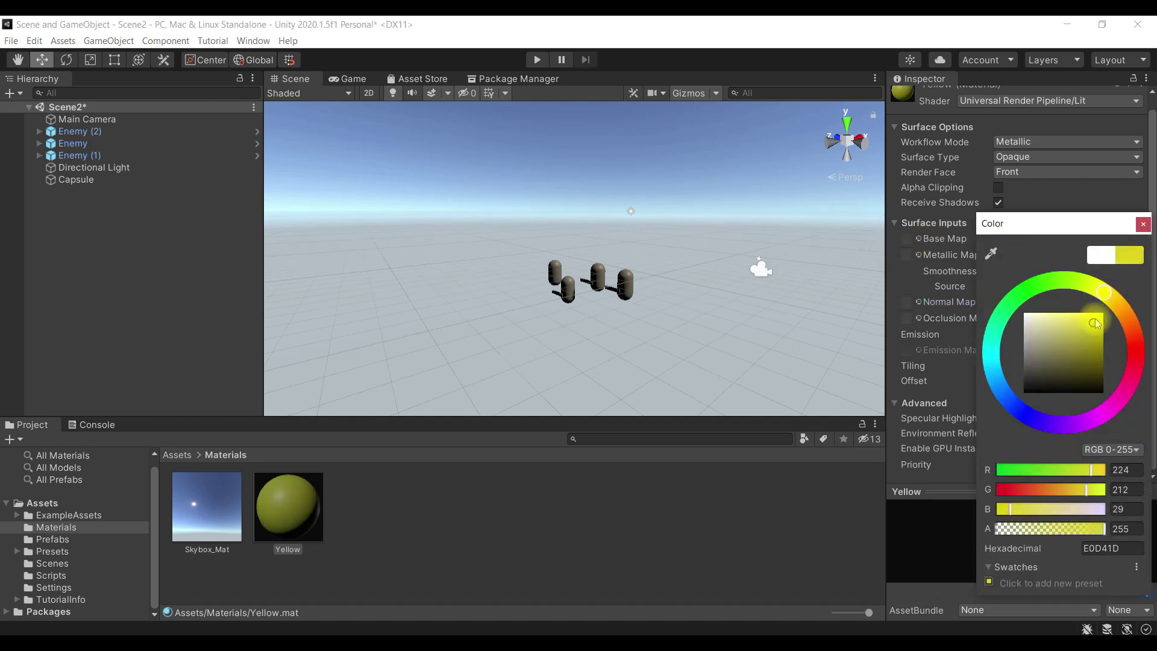
left_click(1143, 224)
Step: Apply the Yellow material to an enemy capsule and orbit closer to view it
left_click_drag(289, 509, 96, 135)
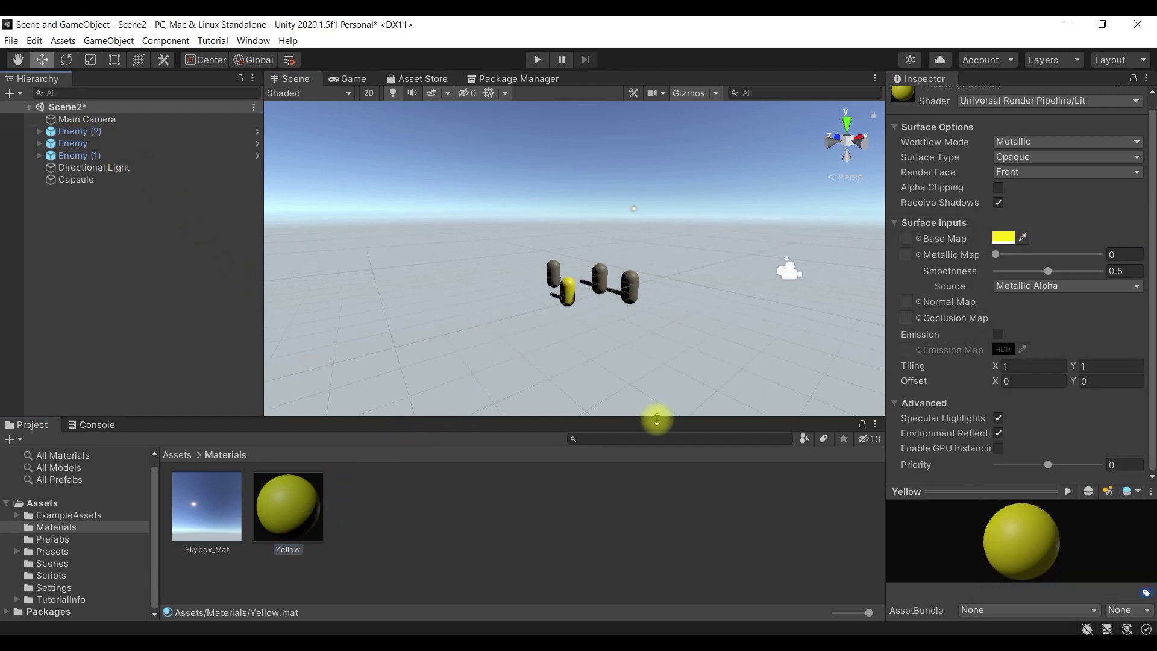
scroll(589, 367, "up", 5)
right_click_drag(571, 359, 595, 352)
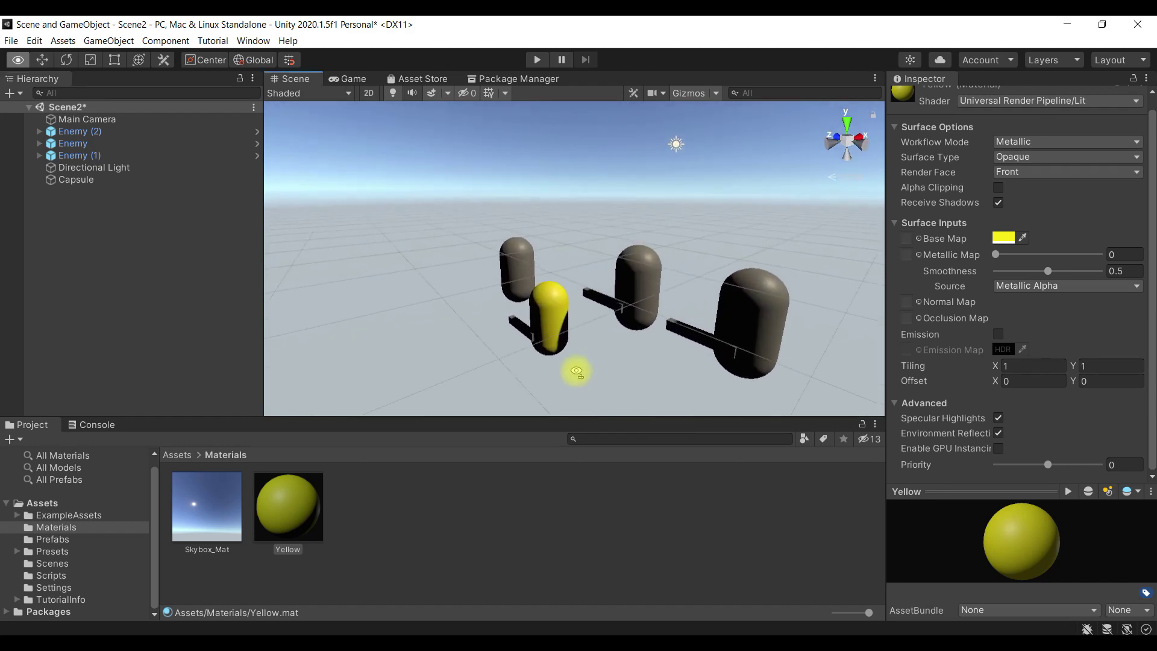
right_click_drag(595, 351, 589, 326)
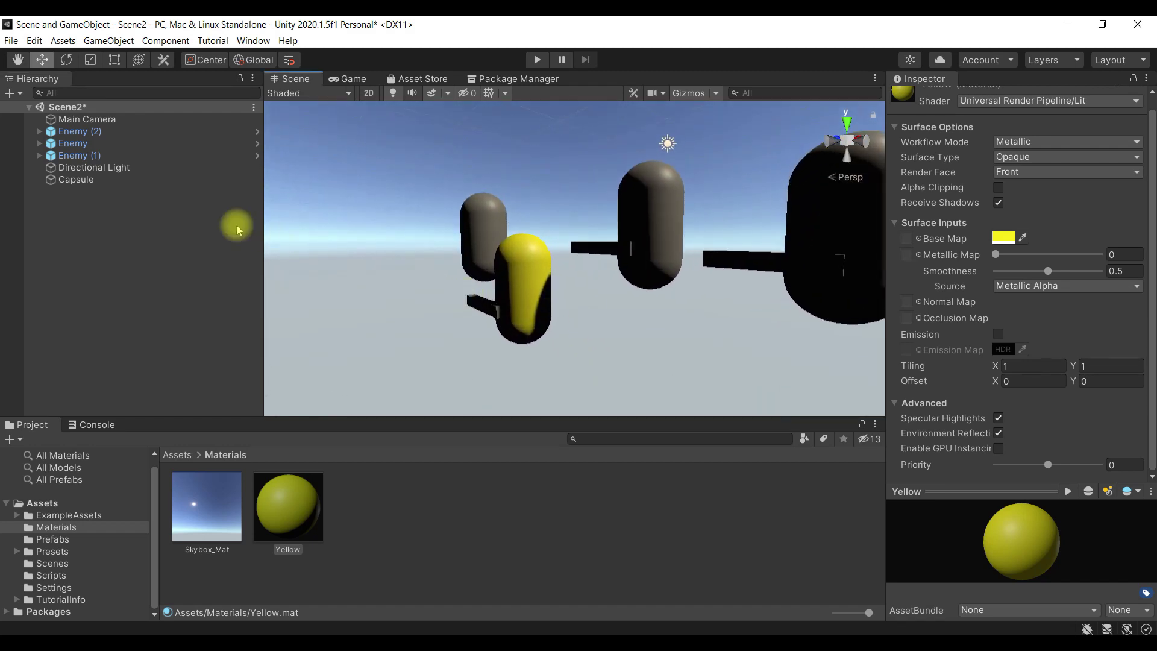
Step: Create a new material in Materials named Blue
left_click(458, 569)
right_click(436, 547)
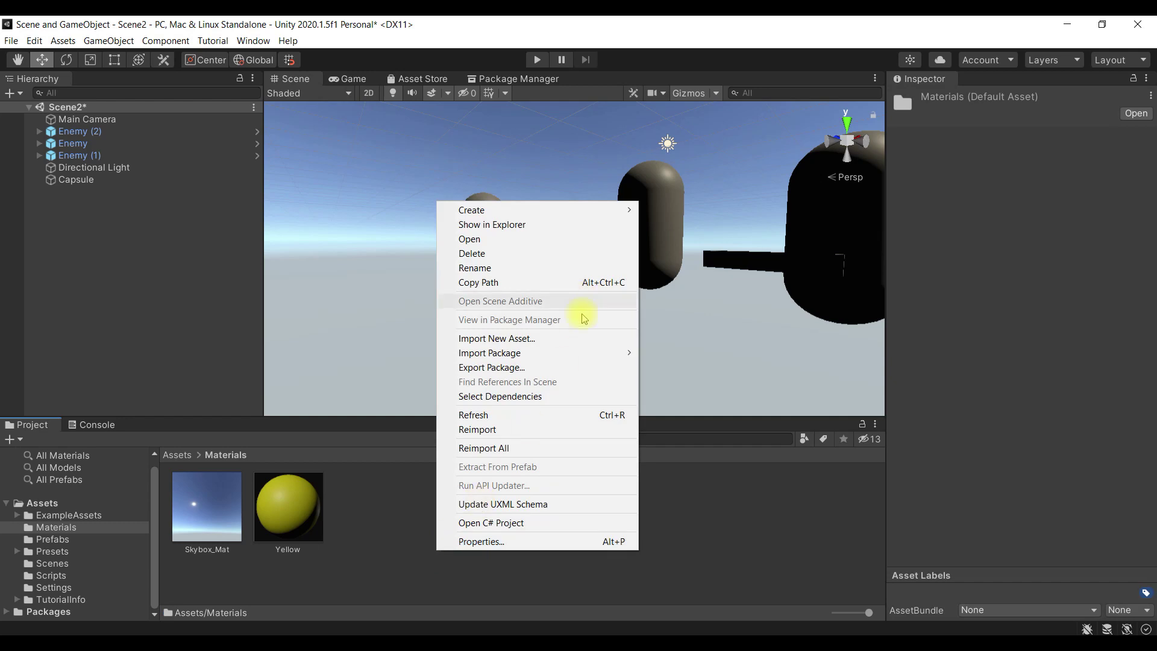
mouse_move(588, 208)
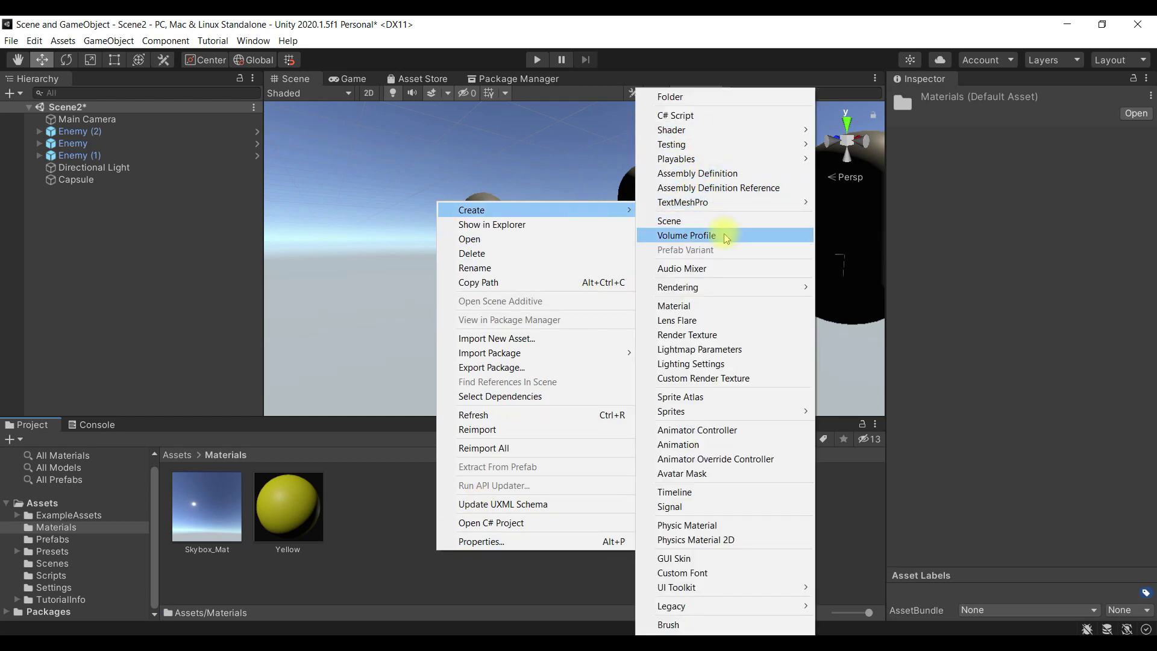
left_click(703, 306)
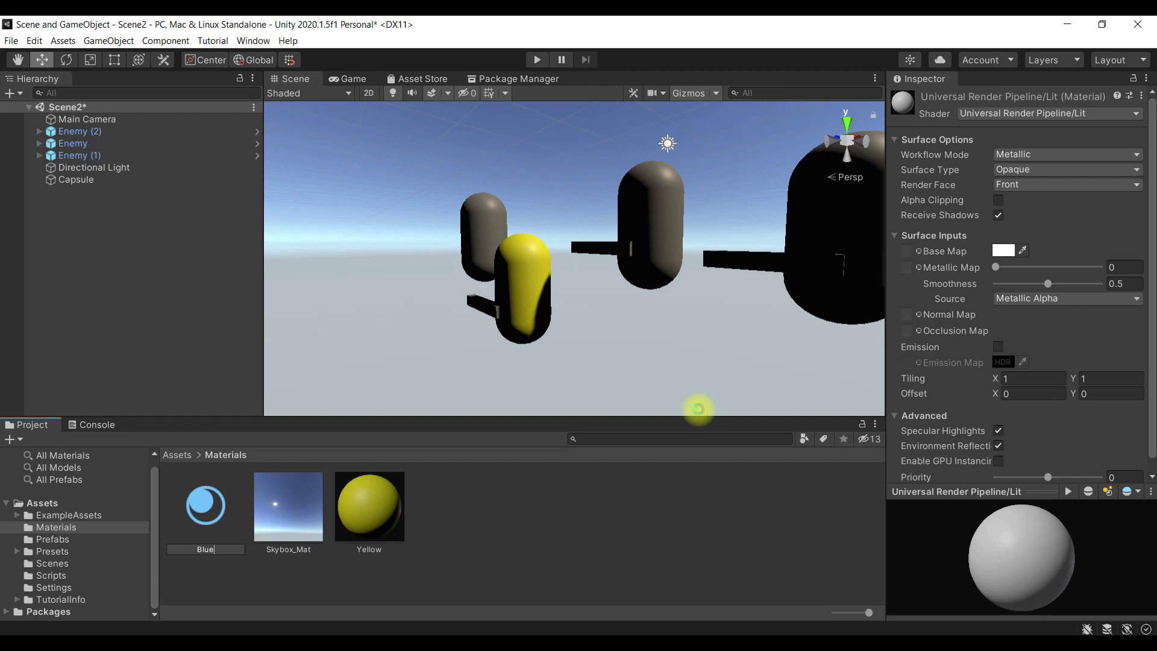
left_click(698, 409)
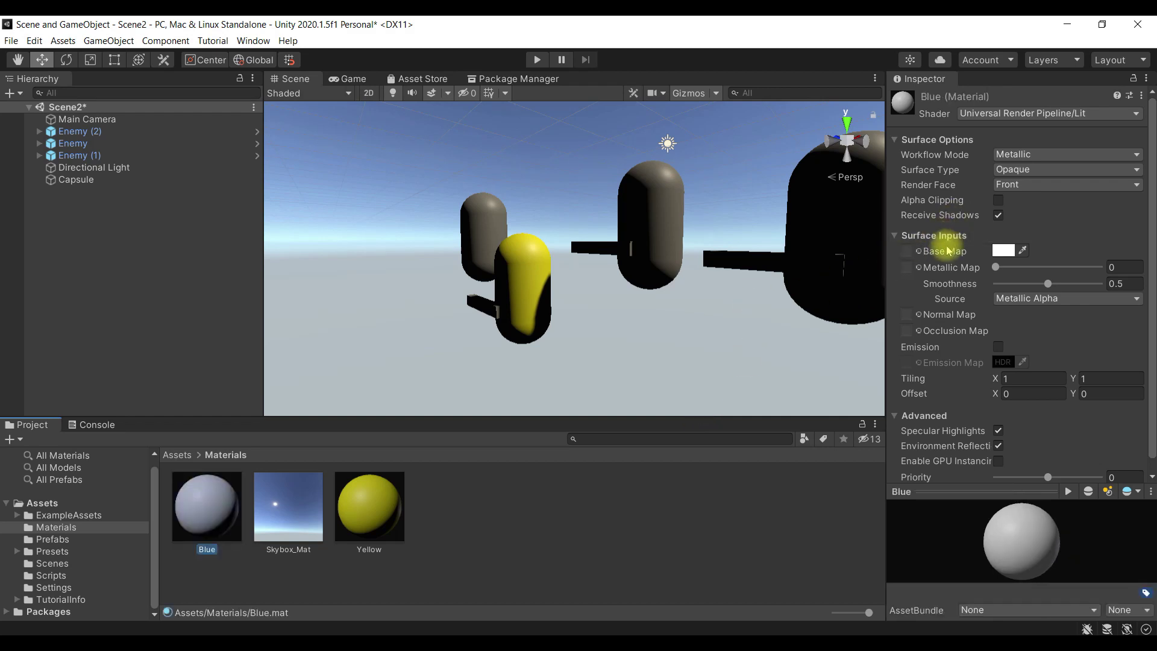
Step: Set Blue's base colour to cyan-blue 00BCFF
left_click(1003, 250)
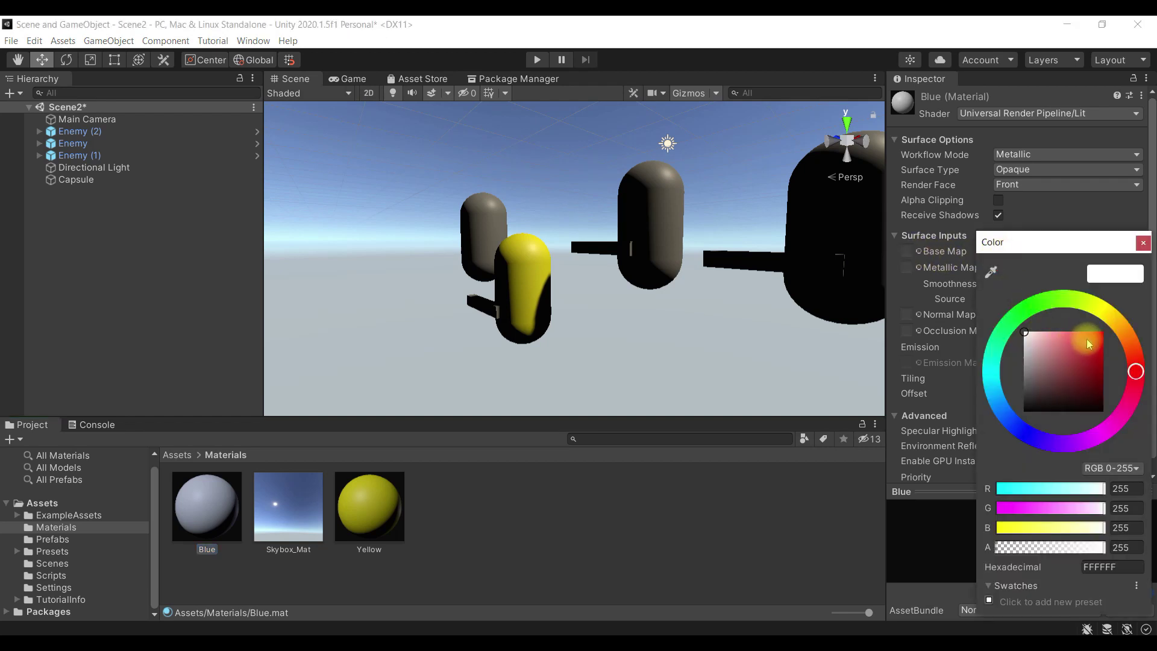
left_click(992, 381)
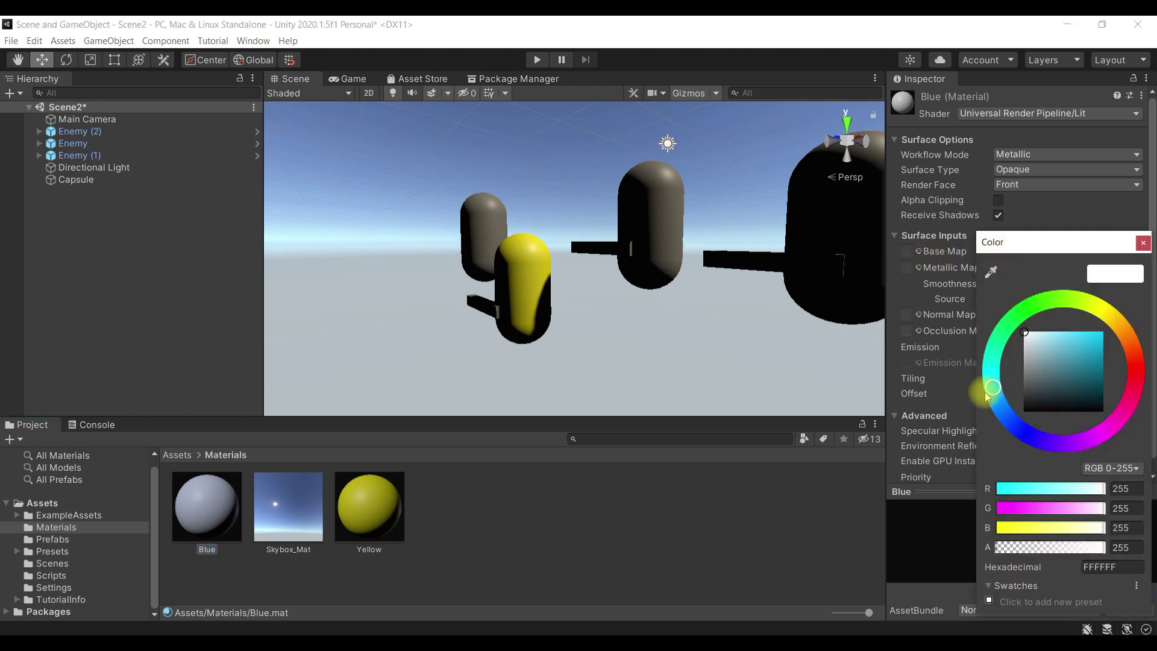
left_click_drag(1079, 361, 1104, 336)
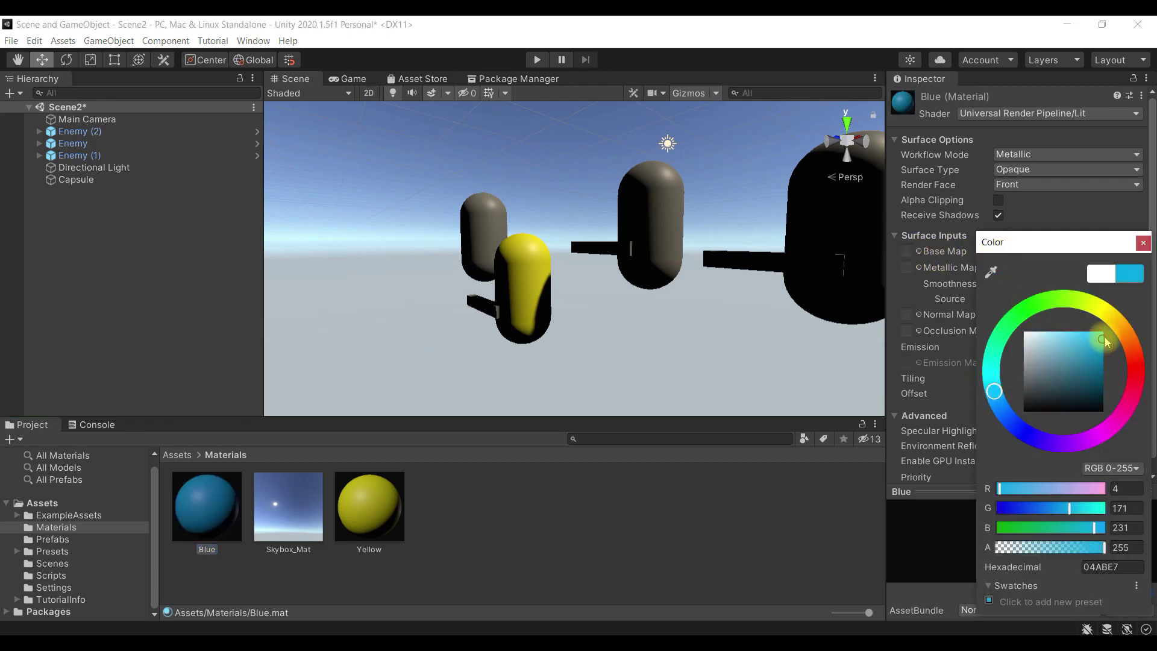
left_click(1143, 242)
Step: Apply Blue to the middle enemy capsule, orbit to check it, then select the Yellow material
left_click_drag(223, 512, 656, 259)
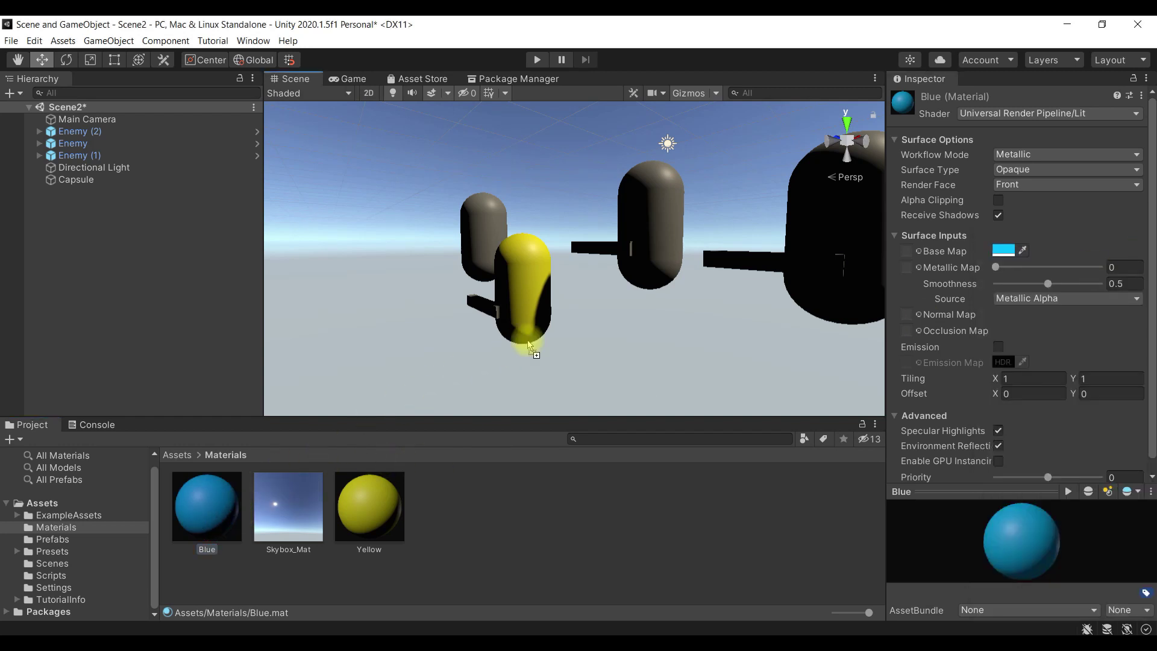
left_click_drag(655, 304, 645, 317, "alt")
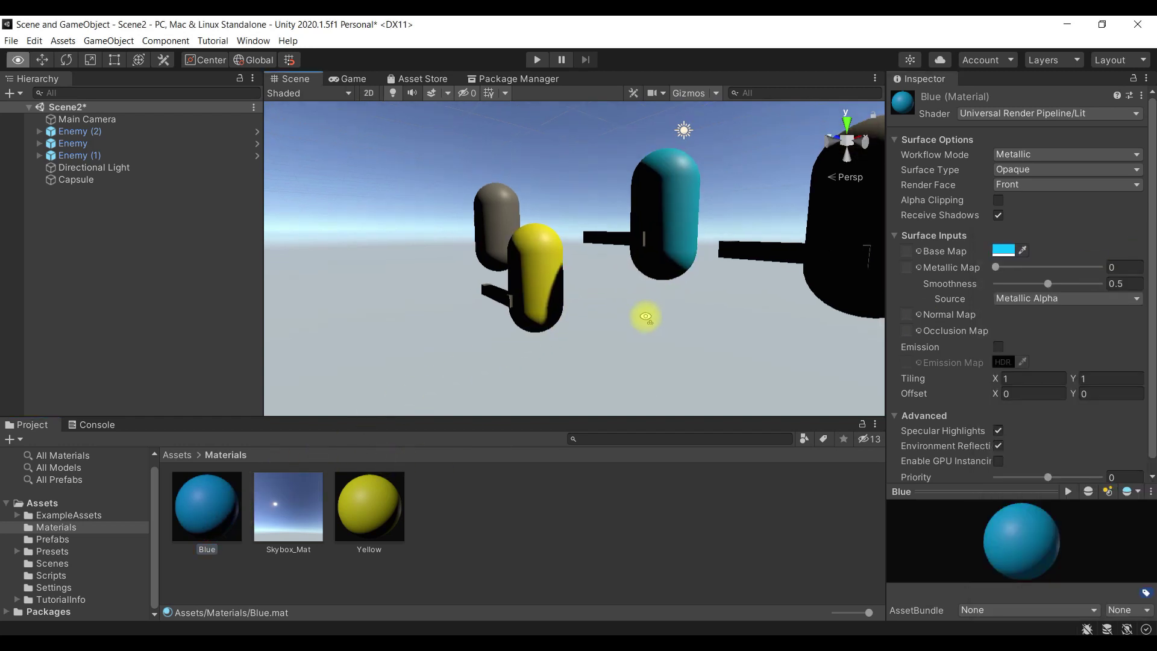
scroll(645, 317, "down", 5)
scroll(645, 317, "up", 3)
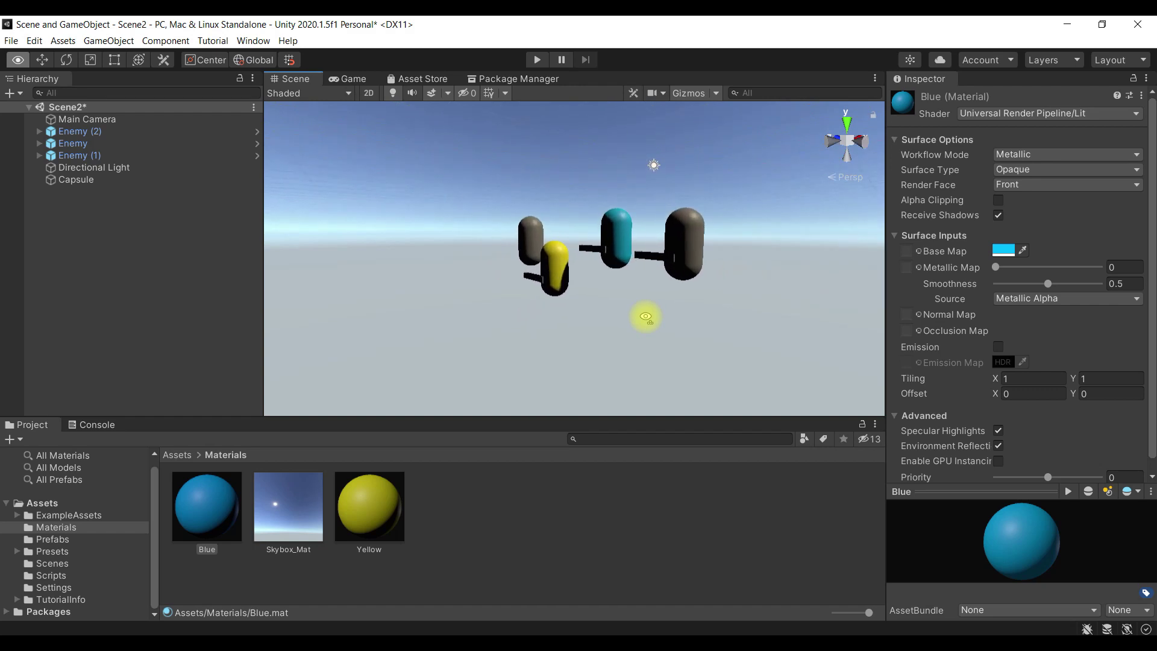
left_click_drag(645, 318, 653, 336, "alt")
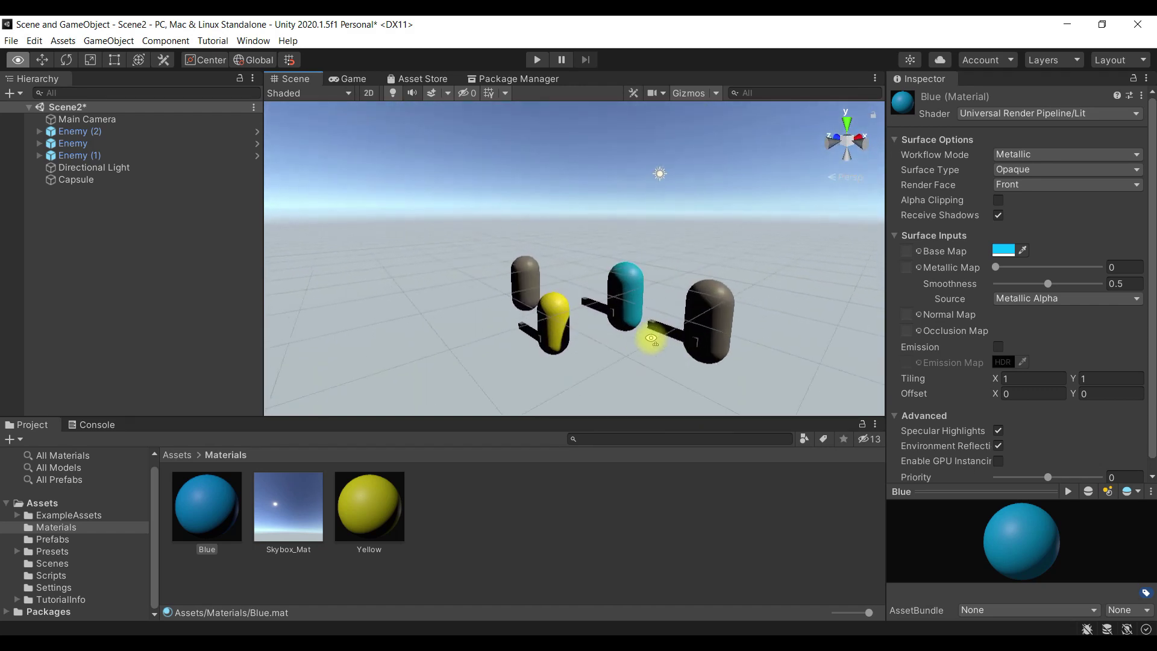
right_click(438, 513)
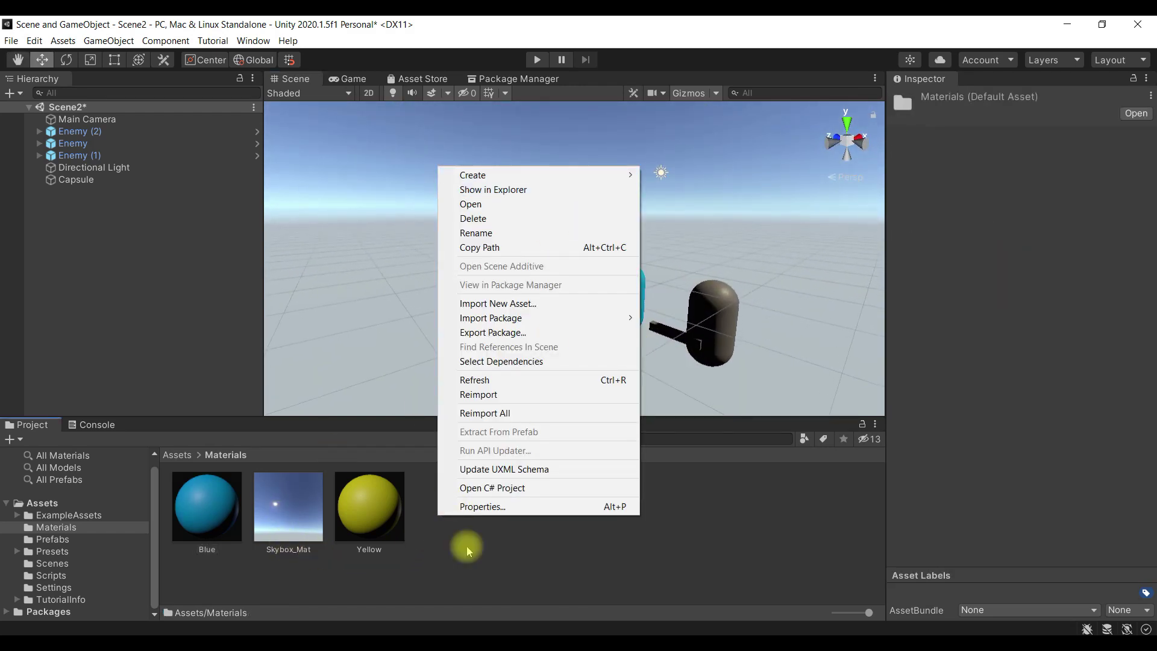
left_click(454, 577)
left_click(362, 505)
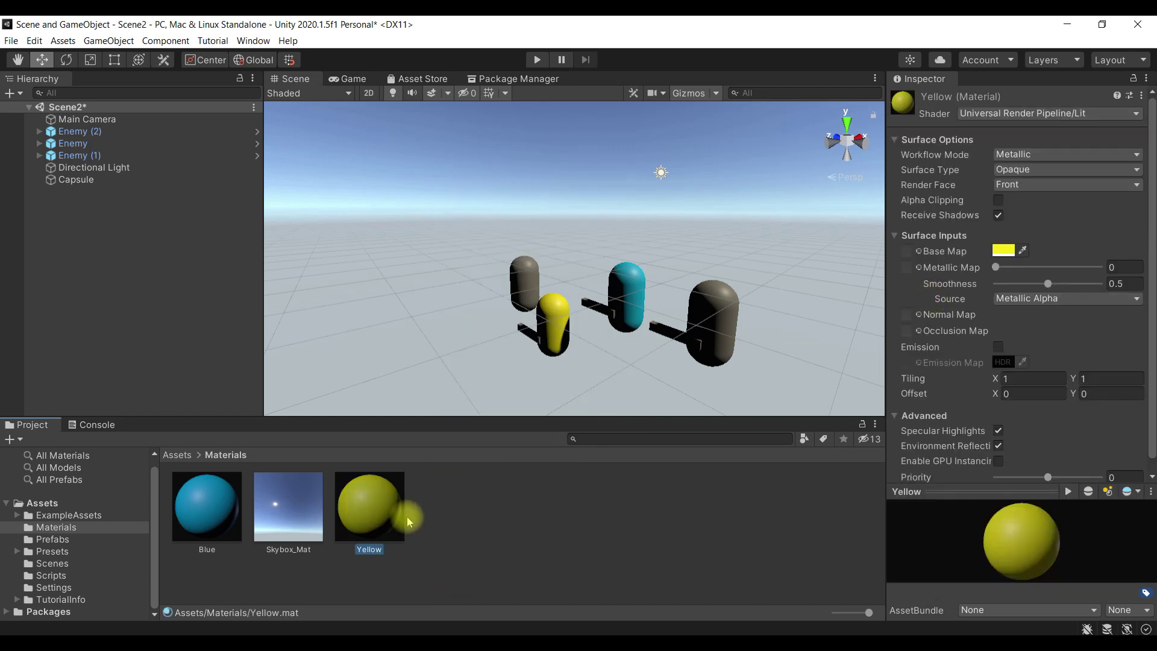
left_click(1003, 251)
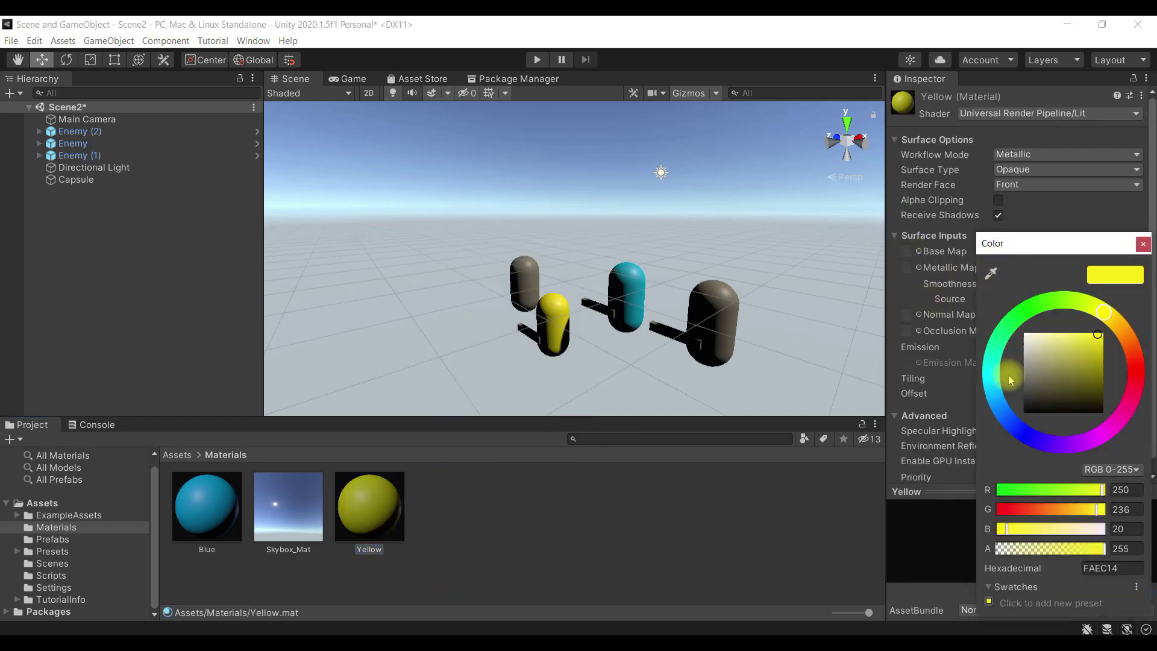
left_click(1003, 332)
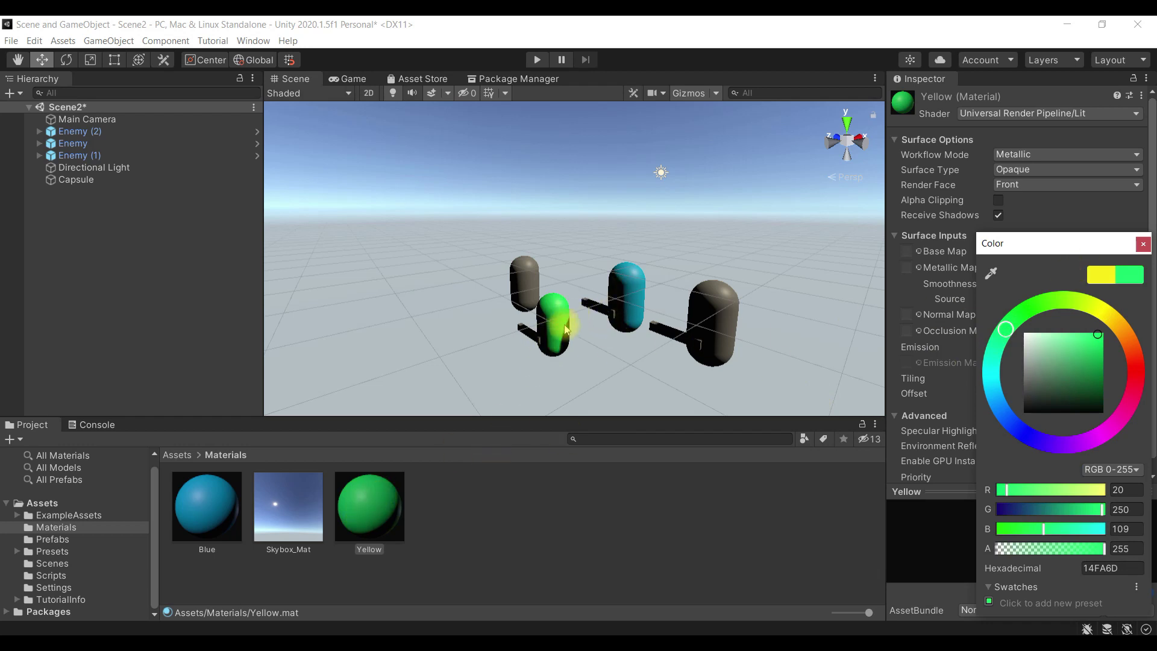
left_click(1143, 244)
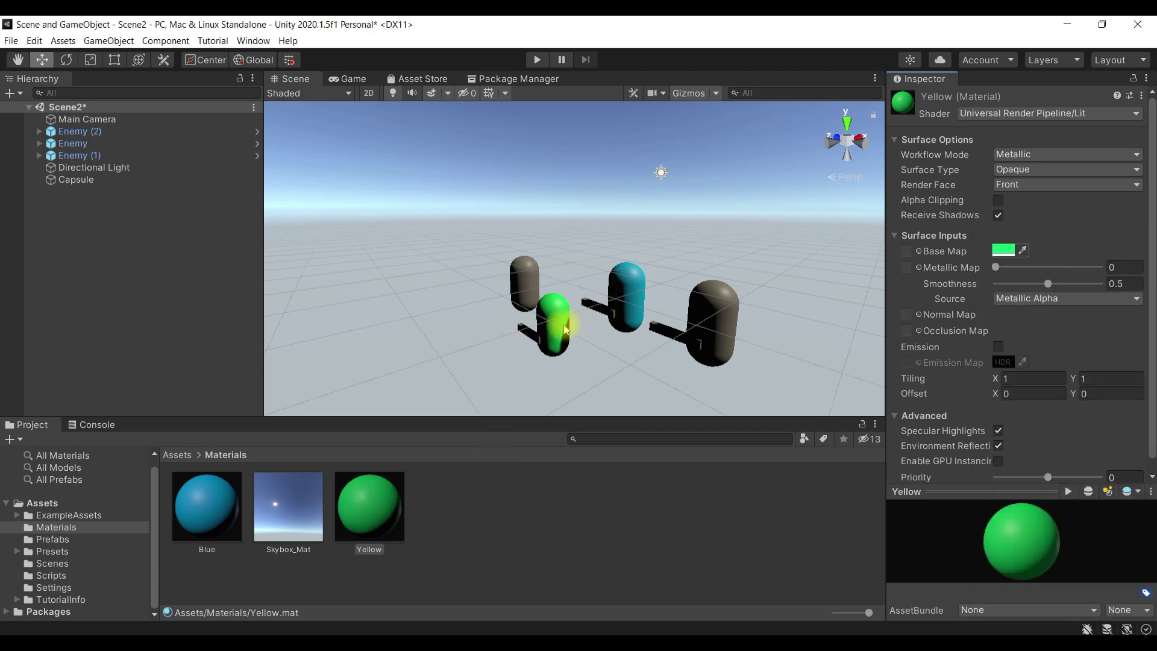
left_click(131, 144)
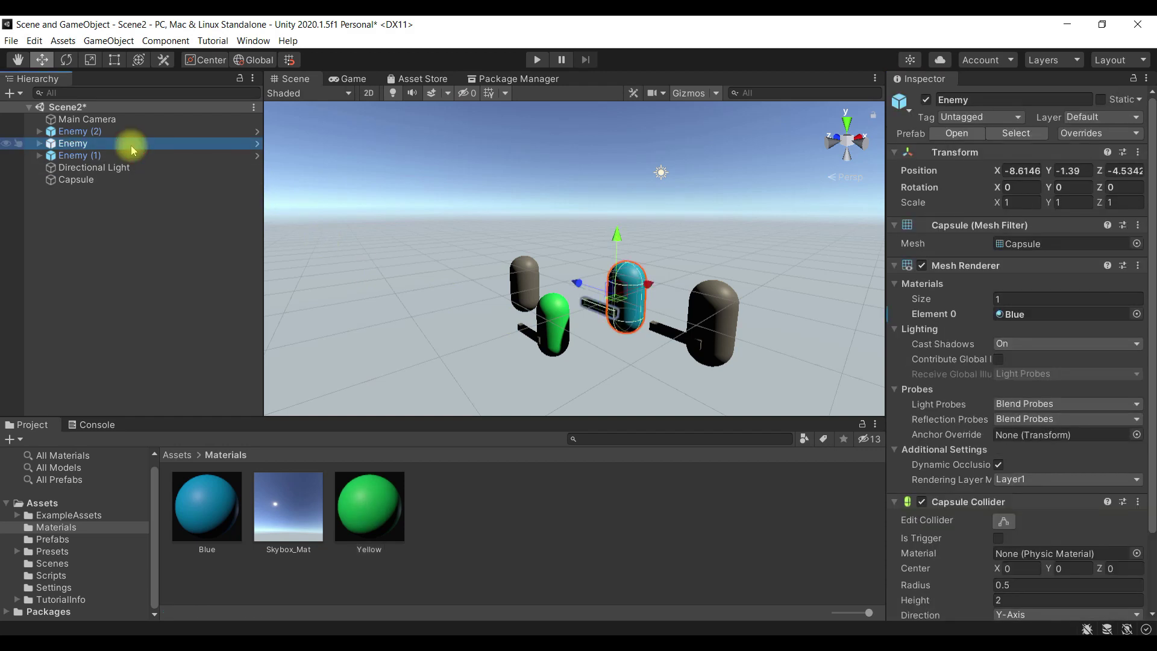
left_click(194, 131)
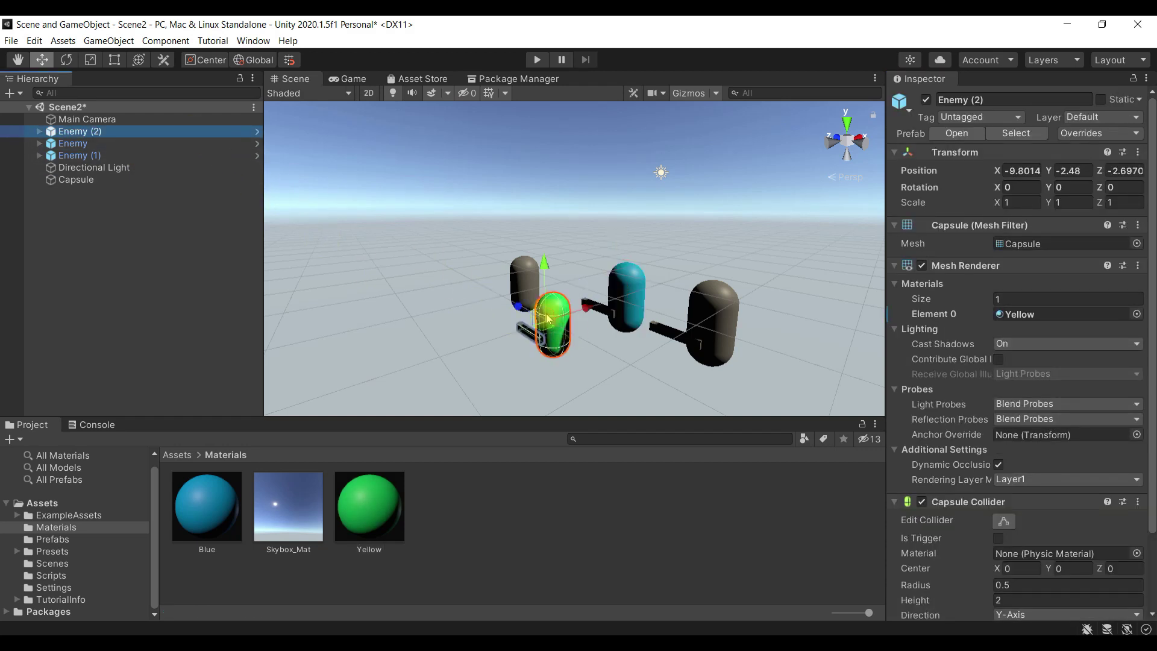
scroll(1017, 426, "down", 3)
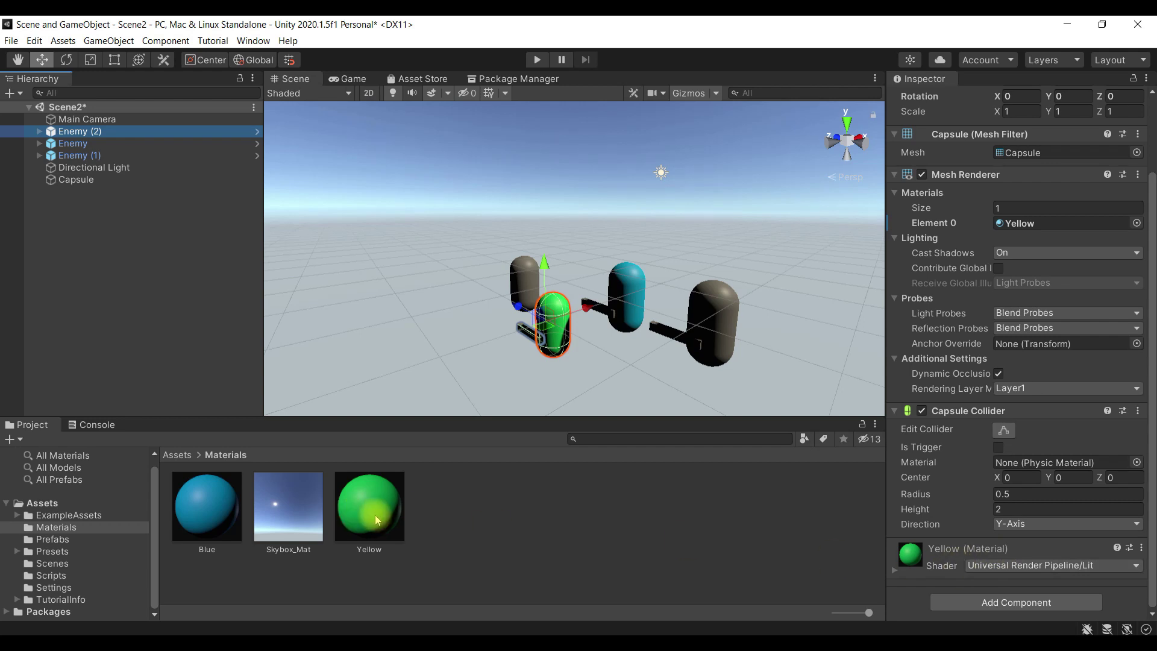
left_click_drag(375, 514, 522, 425)
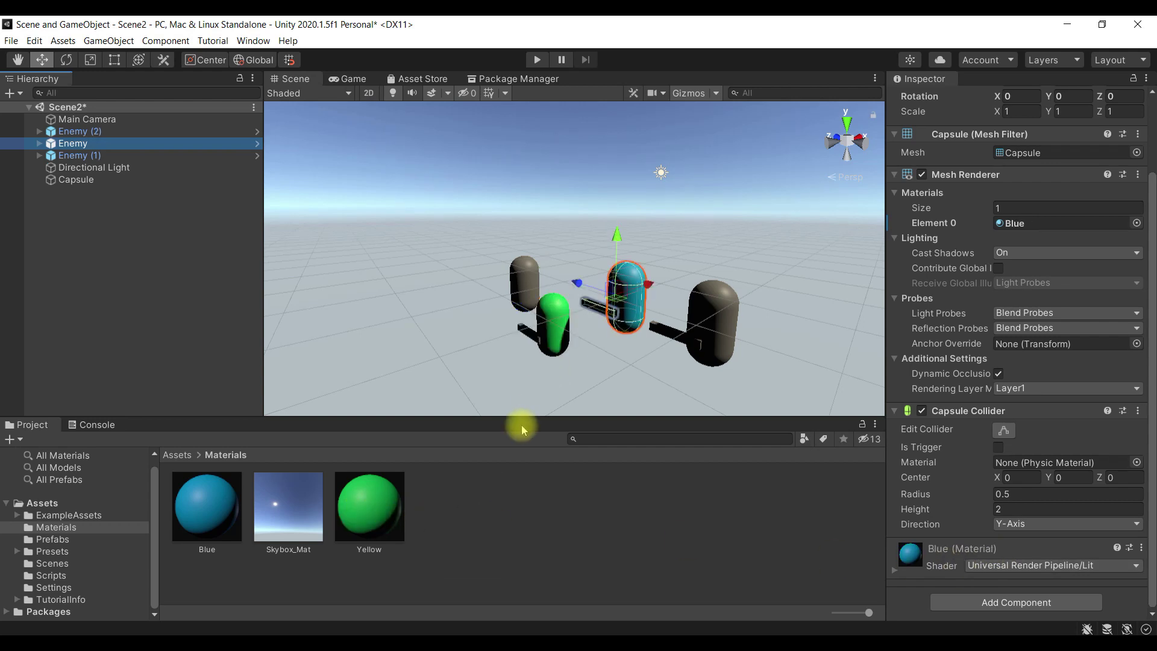
right_click(471, 516)
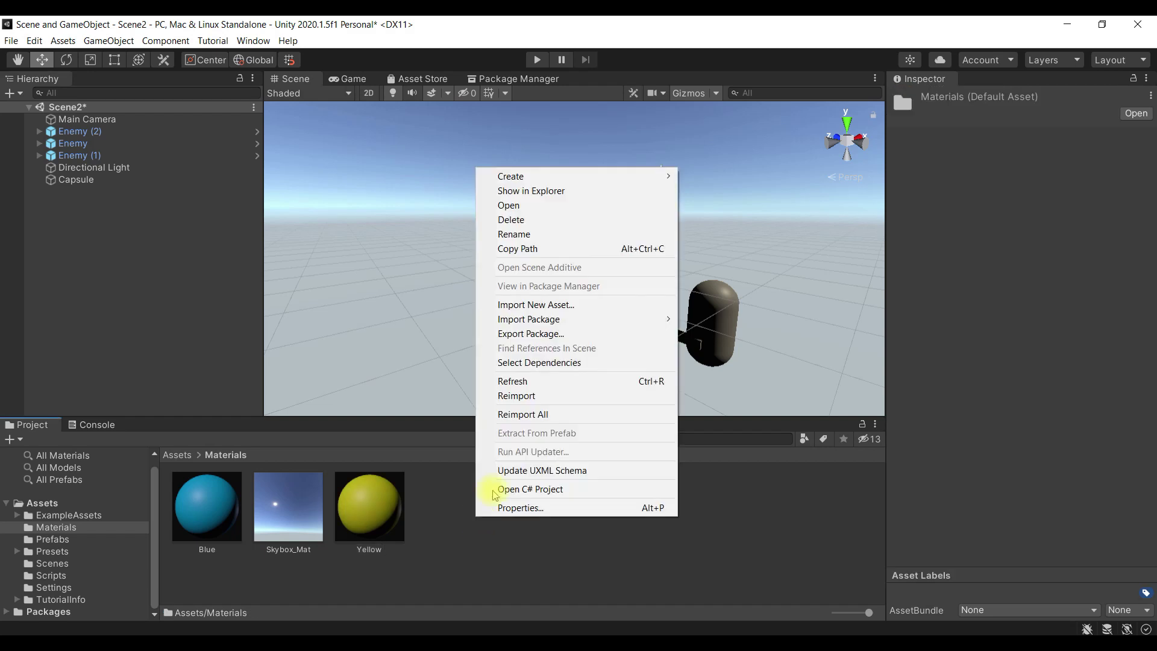
mouse_move(620, 176)
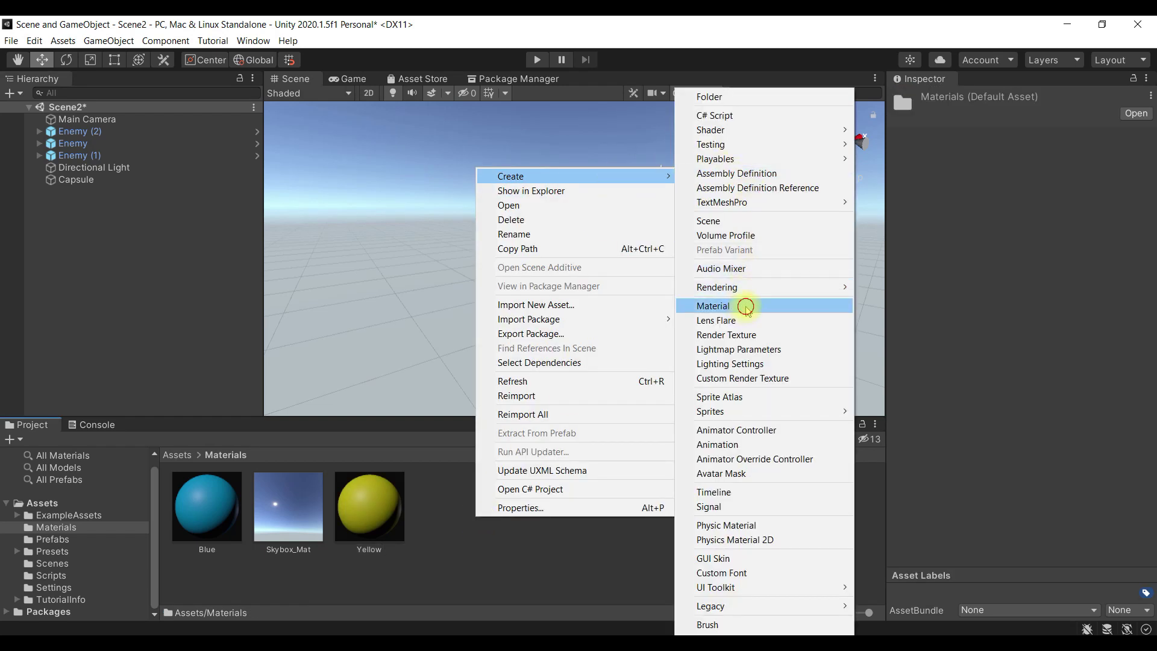
left_click(747, 307)
type("Green")
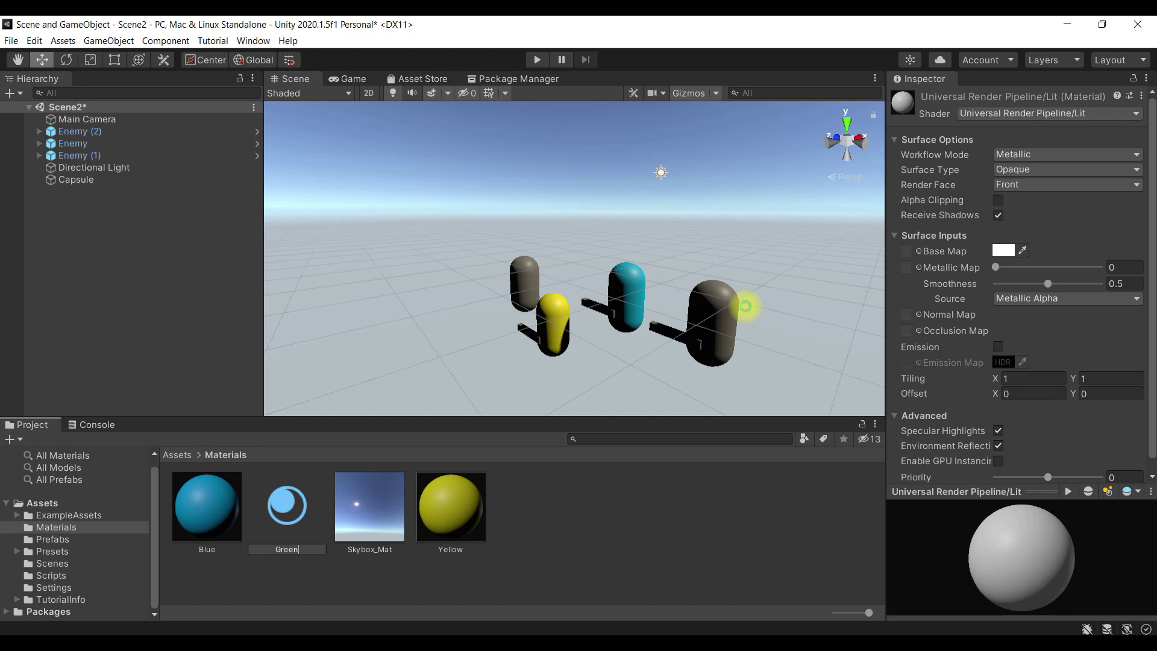
key("Return")
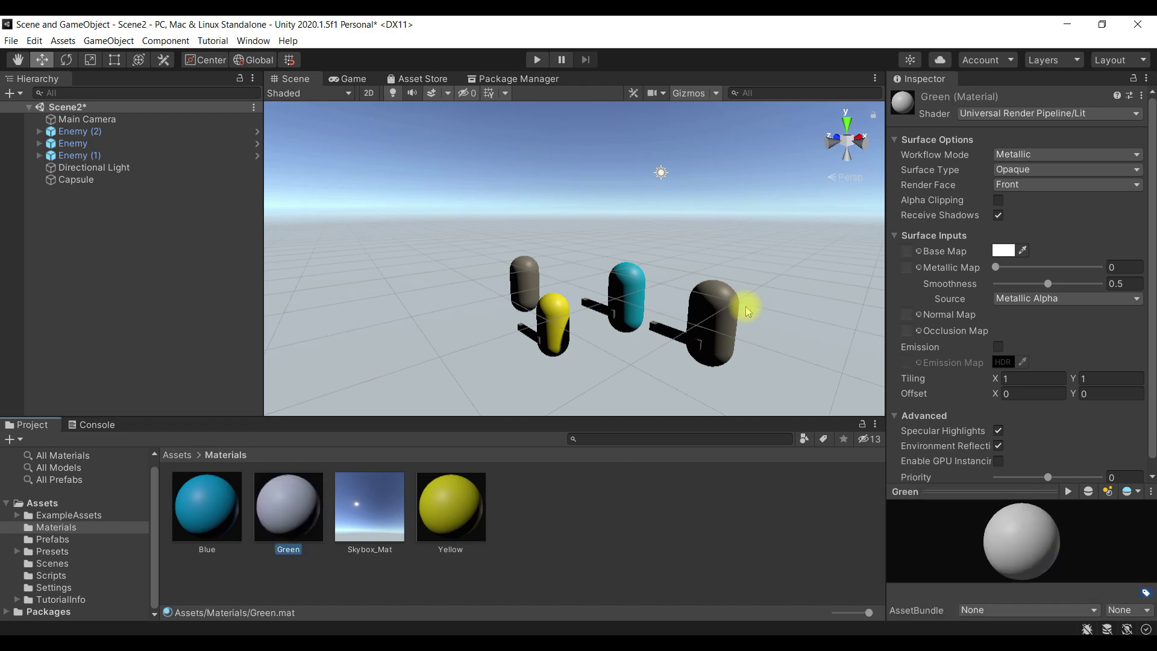
left_click(1003, 251)
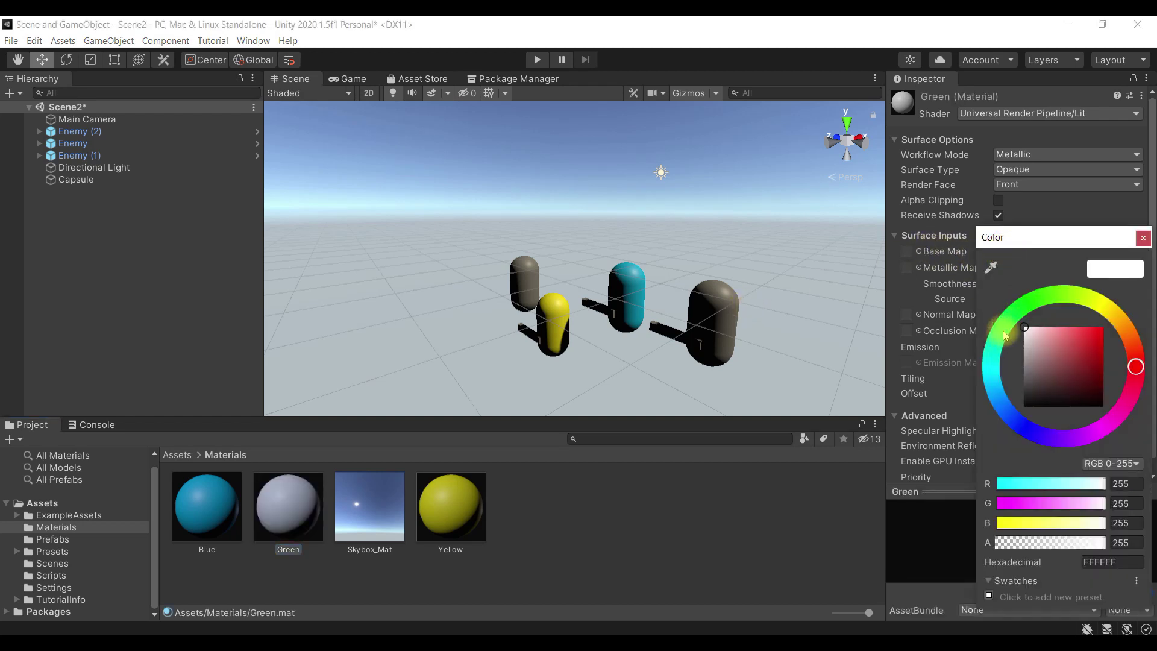
left_click_drag(1003, 339, 1023, 303)
left_click_drag(1090, 333, 1099, 338)
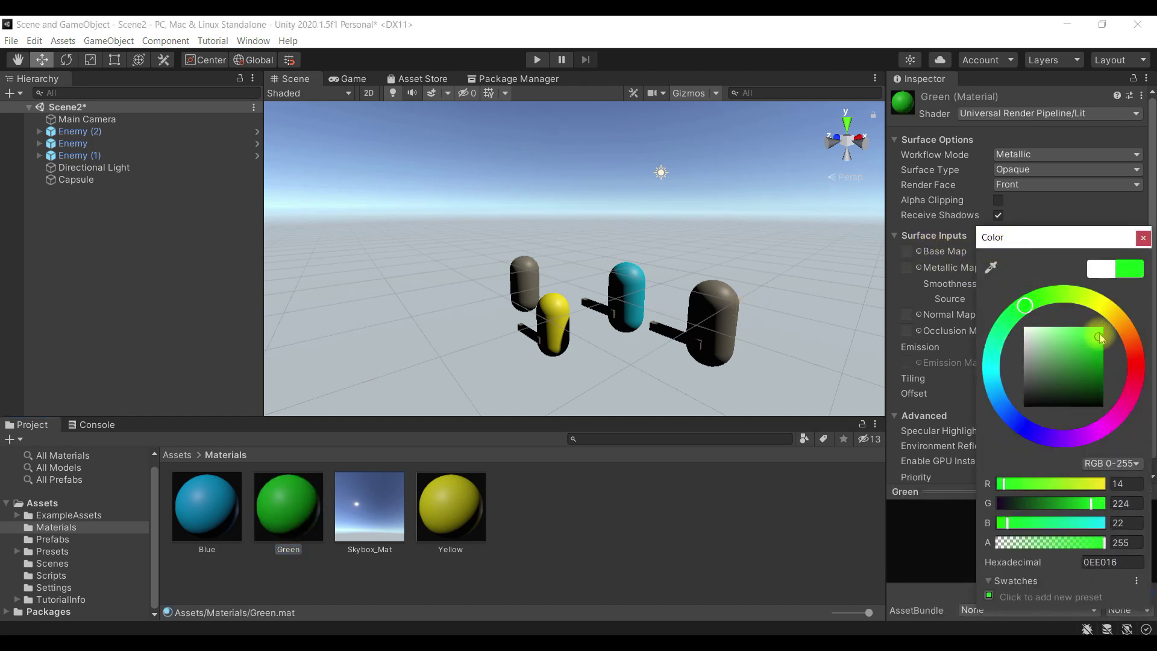
left_click(1143, 238)
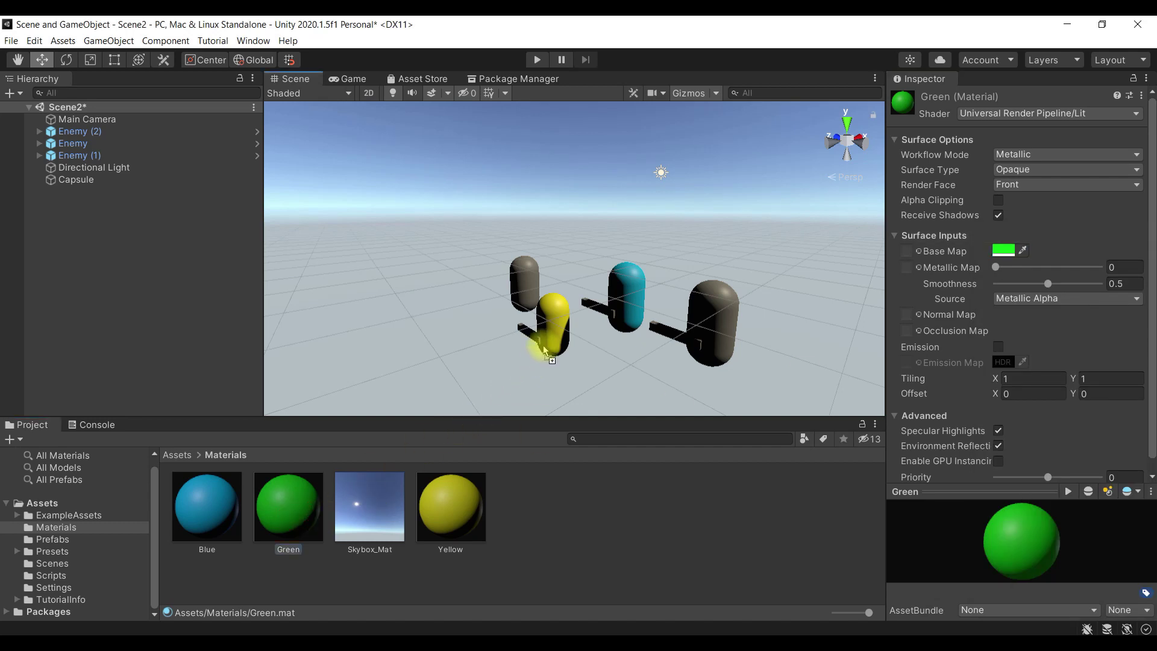
left_click_drag(540, 352, 549, 333)
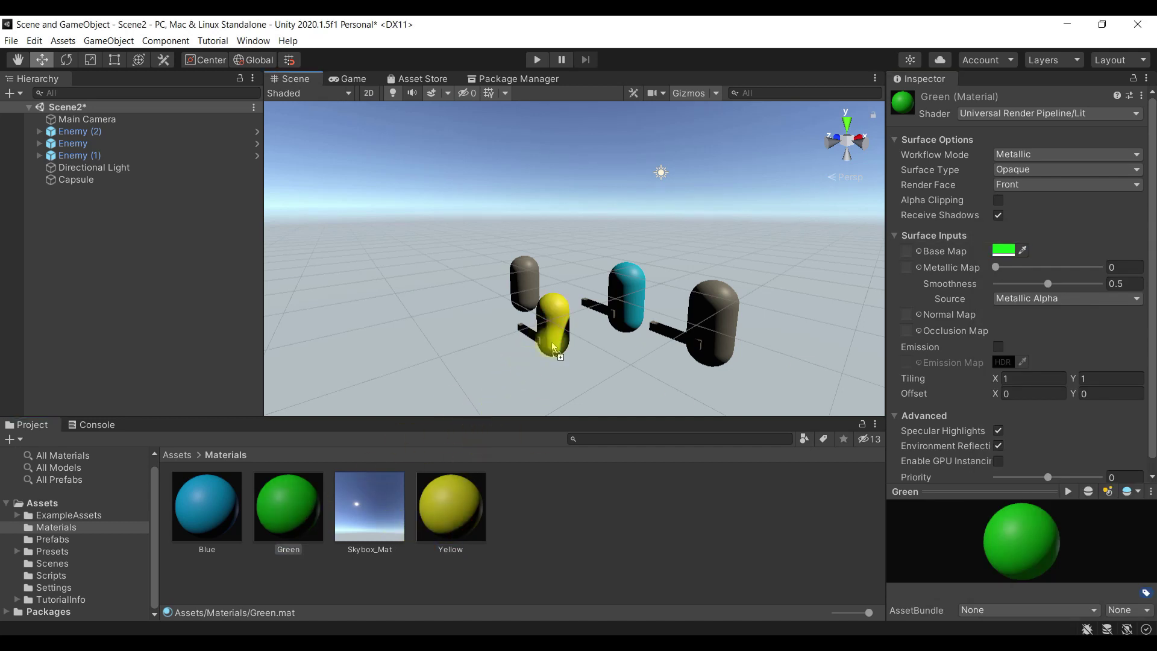
mouse_move(379, 514)
left_mouse_down()
mouse_move(346, 362)
mouse_move(90, 155)
left_mouse_up()
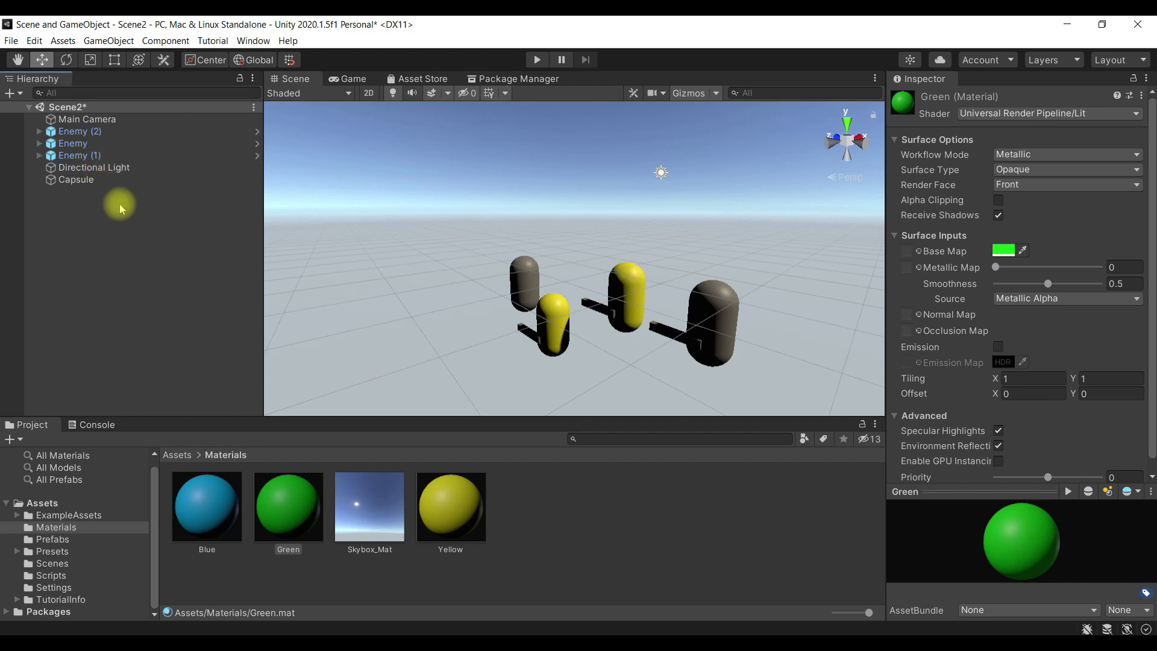
Step: Apply the Green material to Enemy (2) and the Yellow material to the right-hand capsule
left_click(122, 132)
left_click_drag(436, 485, 104, 137)
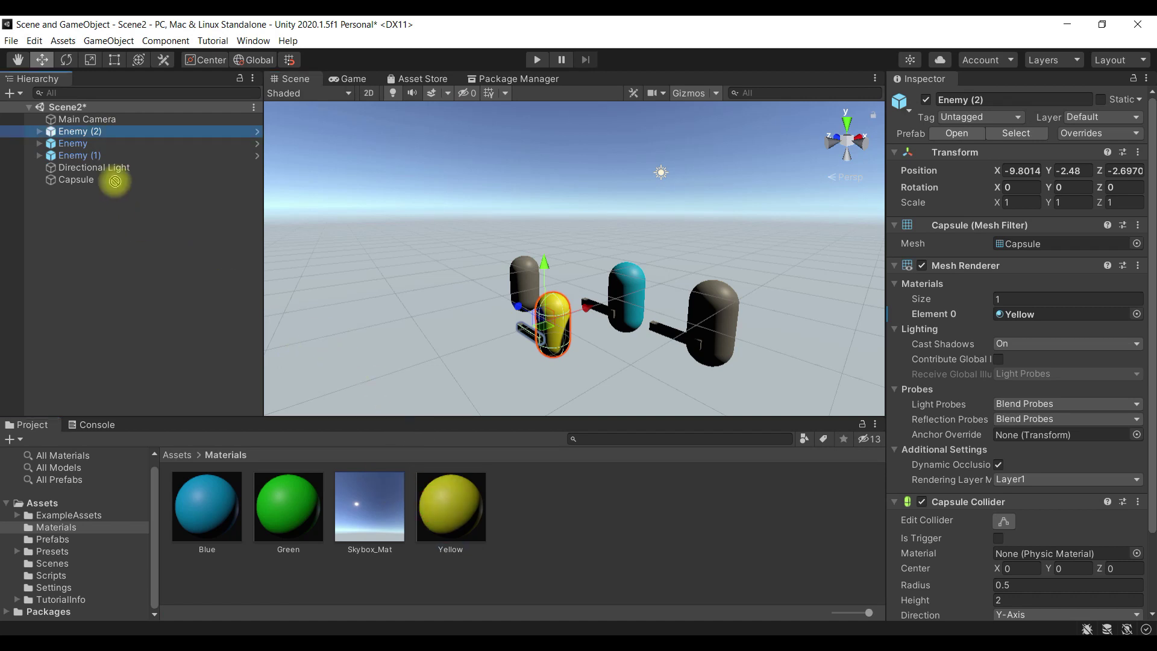
left_click_drag(104, 137, 96, 126)
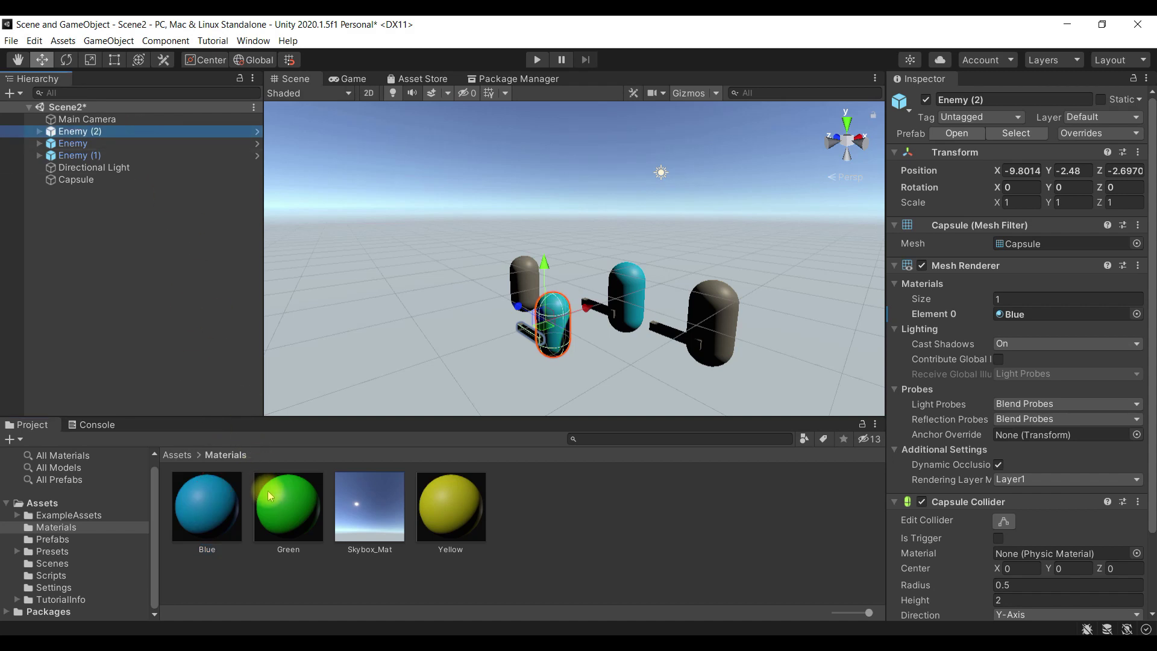
left_click_drag(194, 216, 115, 131)
mouse_move(456, 523)
left_mouse_down()
mouse_move(596, 437)
mouse_move(725, 325)
left_mouse_up()
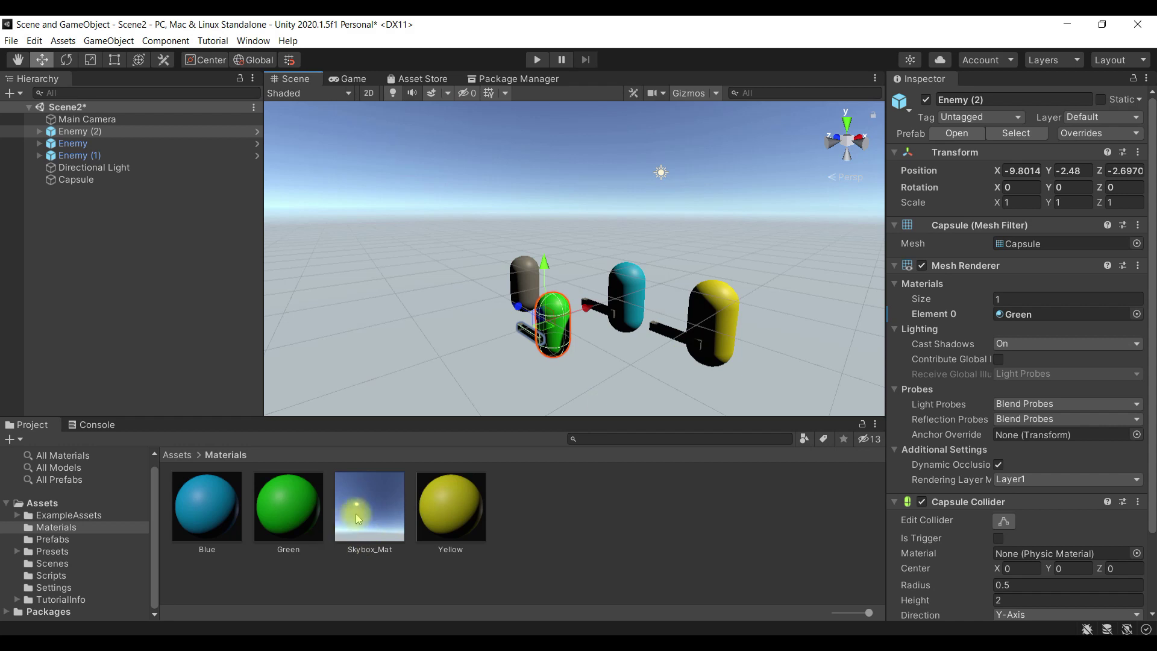
Step: Open the Yellow material's Base Map texture picker, keeping the Universal Render Pipeline/Lit shader
left_click(480, 525)
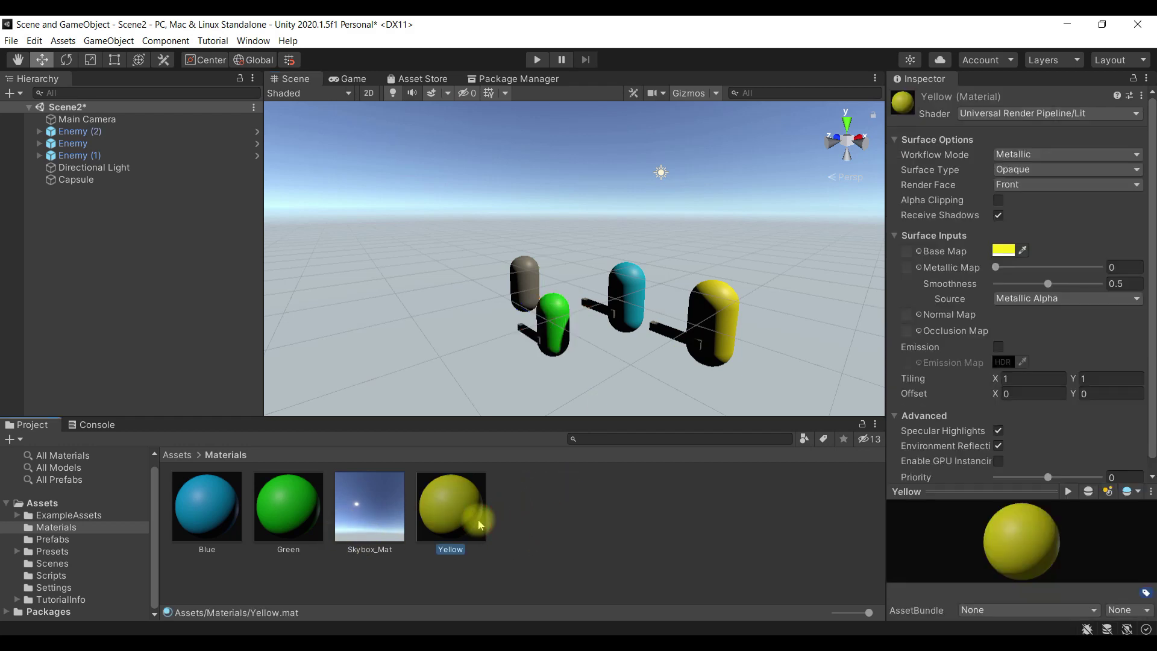
left_click(975, 116)
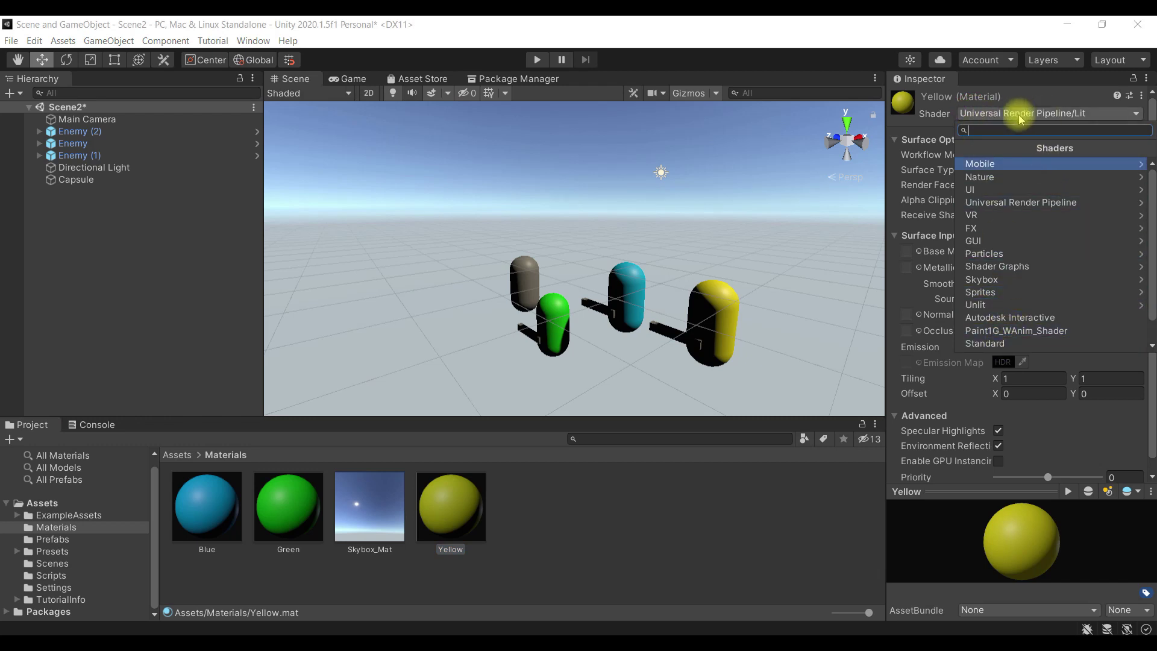
left_click(942, 120)
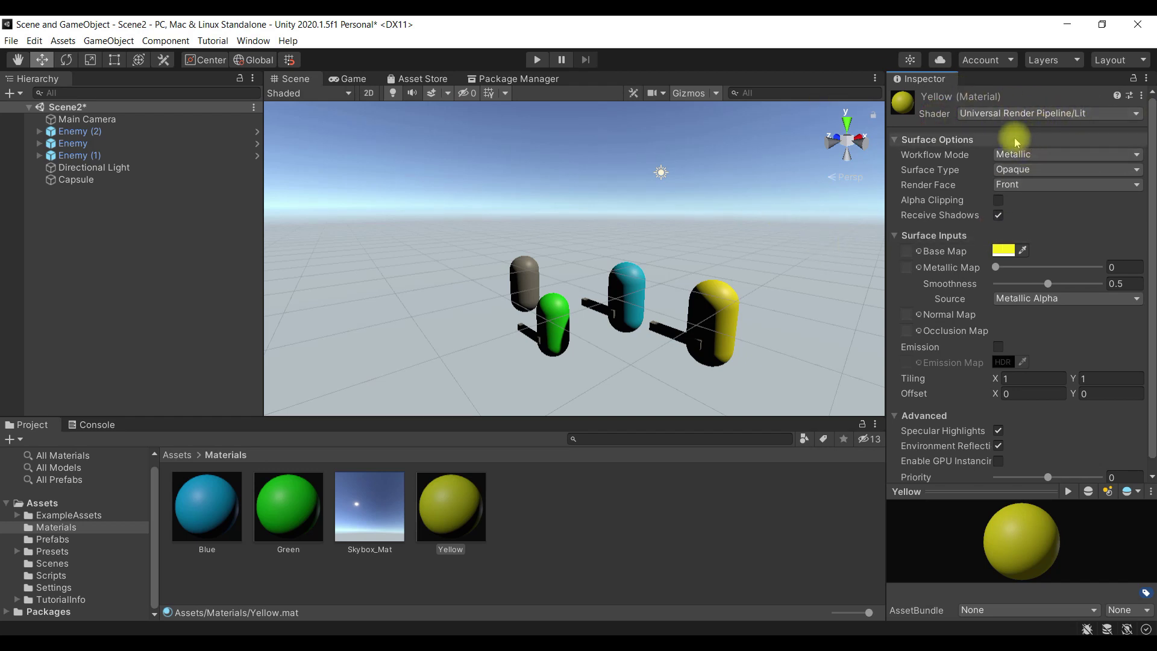
left_click(917, 252)
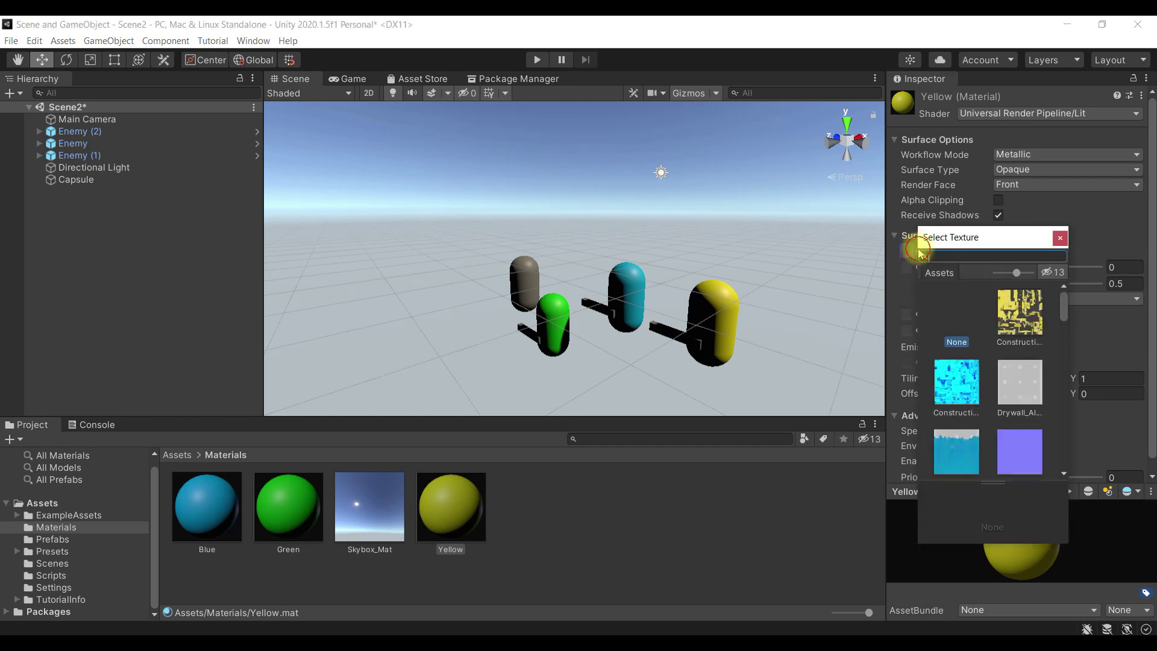
Step: Preview the cyan construction texture, then set the yellow construction texture as base map
scroll(1018, 337, "down", 3)
scroll(1012, 344, "up", 3)
scroll(994, 350, "down", 2)
scroll(974, 358, "down", 4)
scroll(975, 357, "up", 3)
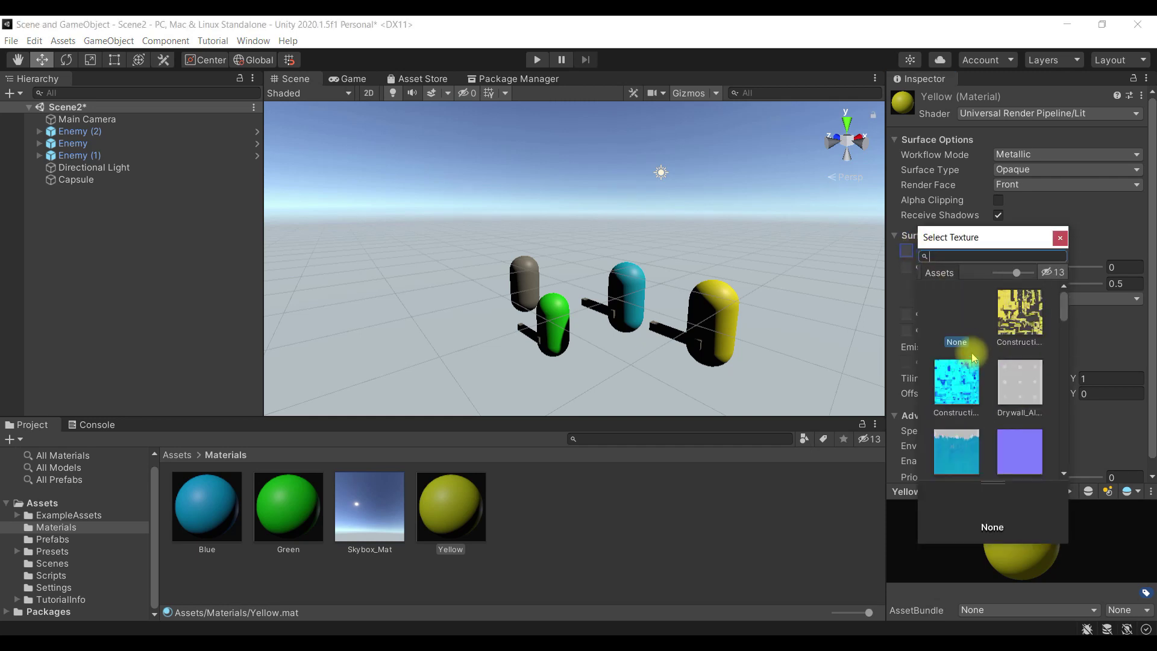
left_click(966, 389)
left_click(1017, 328)
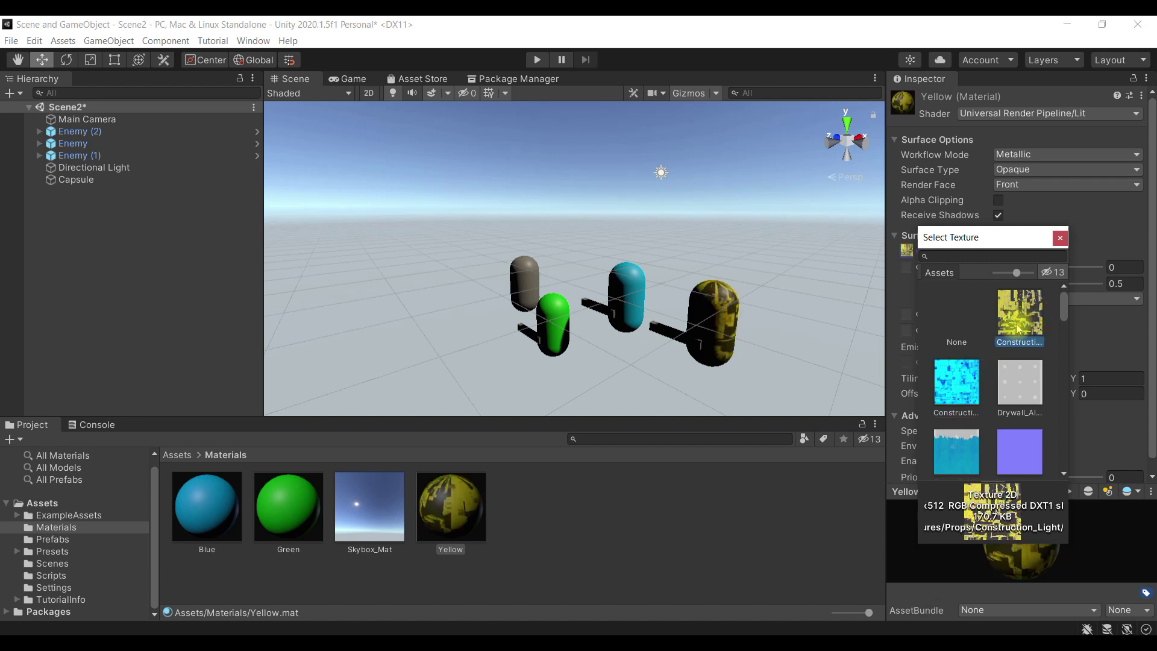
mouse_move(743, 367)
left_mouse_down("alt")
mouse_move(580, 387)
mouse_move(627, 402)
left_mouse_up("alt")
Step: Try the hammer texture on the Yellow material's base map
left_click(922, 253)
scroll(1002, 367, "down", 3)
scroll(1003, 367, "down", 3)
scroll(1003, 367, "down", 2)
scroll(988, 368, "up", 3)
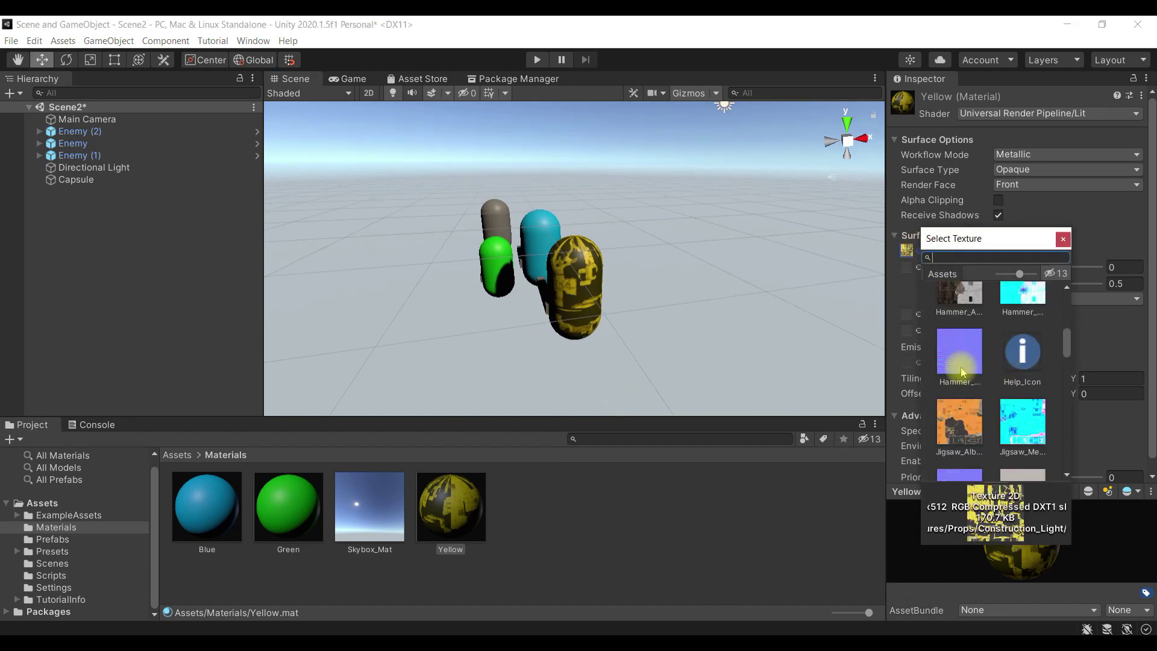
scroll(967, 366, "up", 1)
left_click(968, 364)
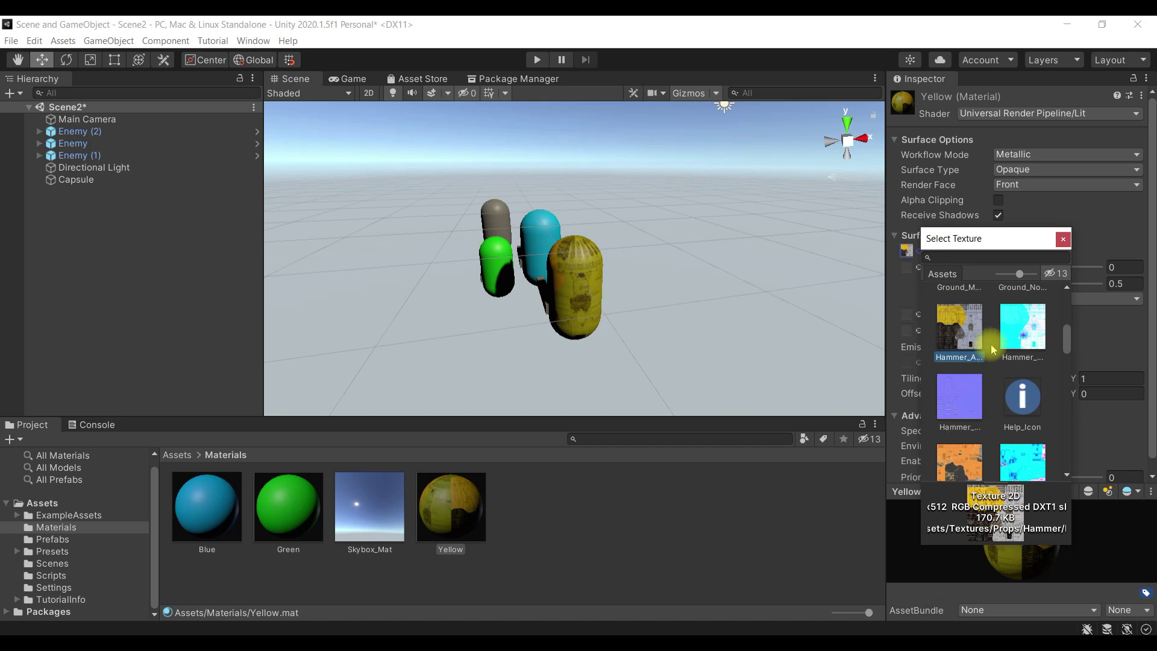
left_click(1064, 240)
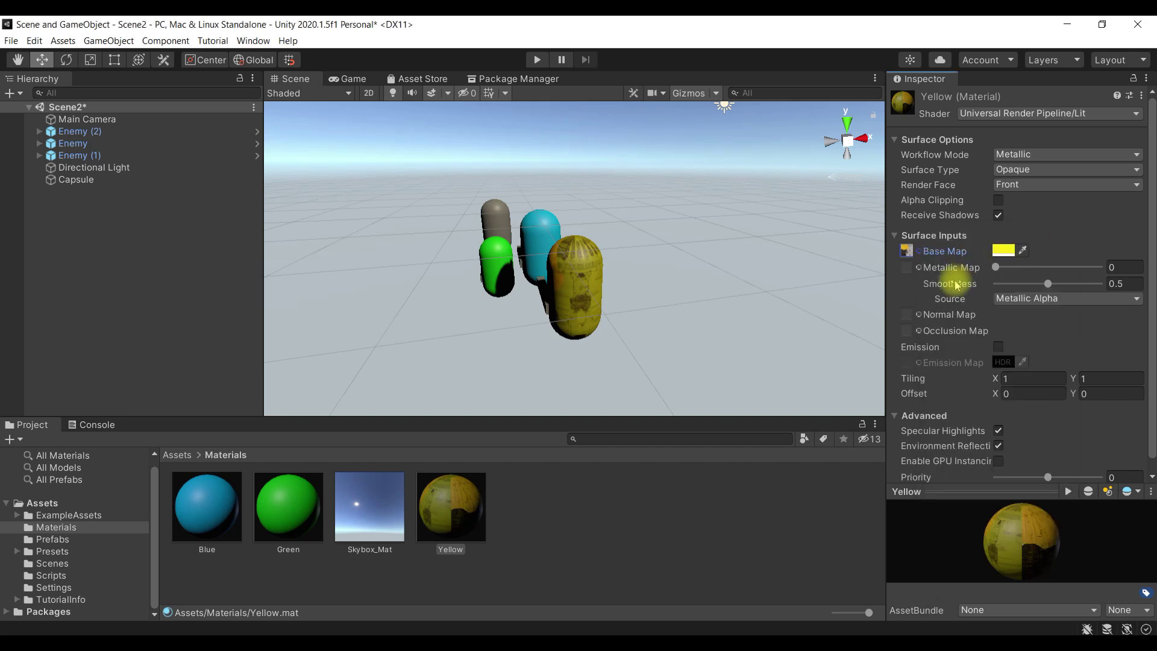
Step: Audition the UP logo, several safety hat textures and the plain white default as base map
left_click(905, 253)
scroll(971, 416, "down", 2)
scroll(985, 425, "down", 1)
scroll(988, 427, "down", 2)
scroll(988, 426, "down", 3)
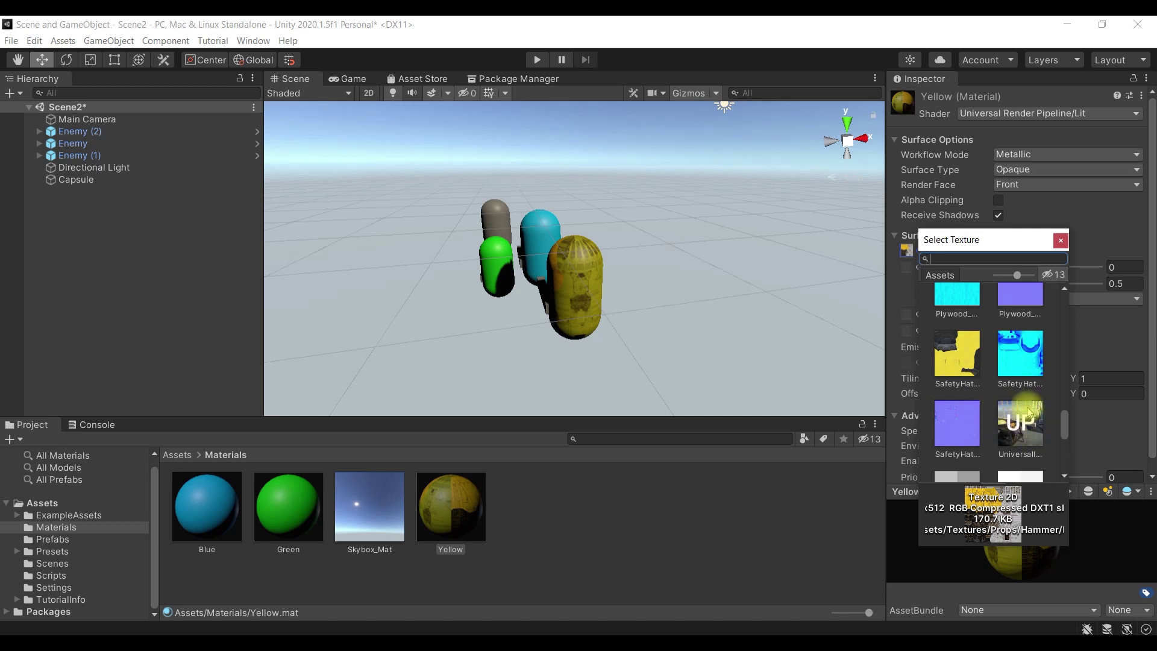
left_click(1020, 426)
left_click(969, 433)
left_click(958, 356)
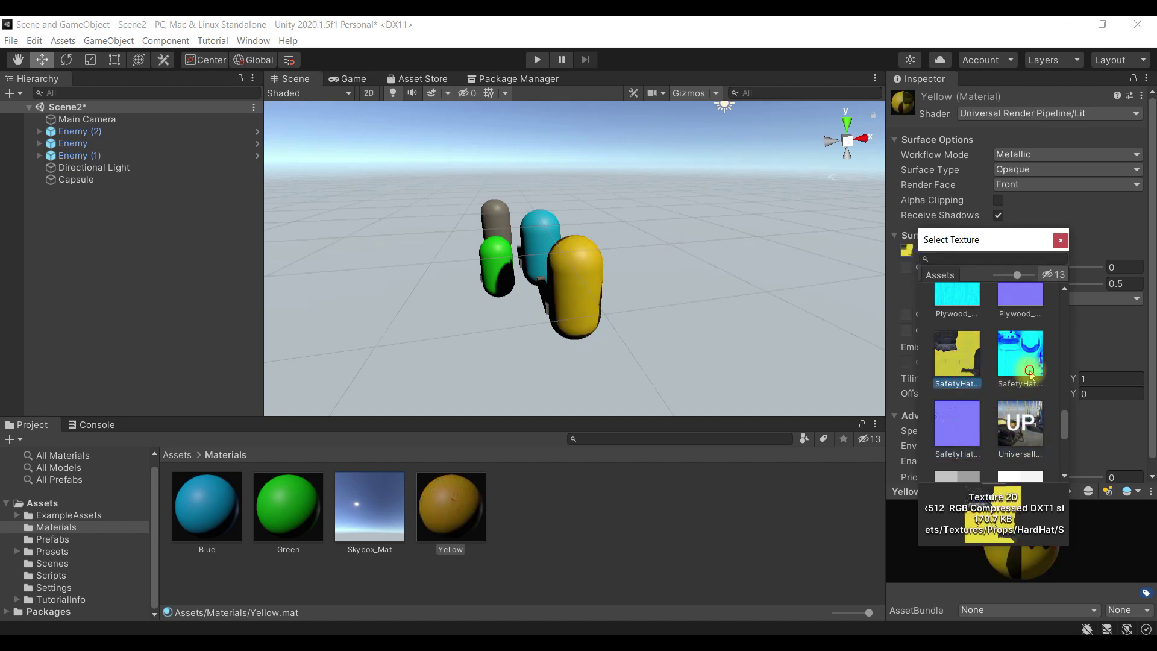
left_click(1023, 365)
scroll(1012, 380, "down", 2)
scroll(957, 407, "down", 2)
left_click(958, 407)
left_click(1018, 428)
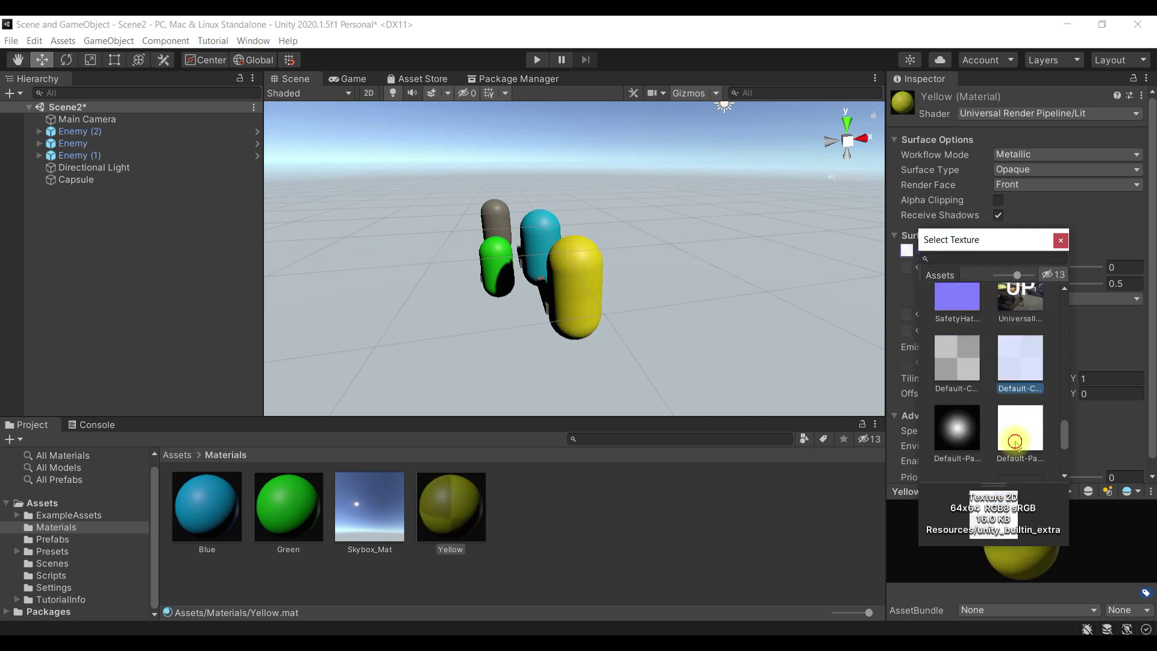
Step: Try the cyan plywood and rough plastic textures, then settle on the yellow construction texture
scroll(964, 416, "down", 1)
scroll(965, 414, "down", 1)
scroll(965, 415, "up", 1)
scroll(964, 404, "up", 3)
scroll(963, 395, "up", 1)
left_click(963, 394)
left_click(971, 338)
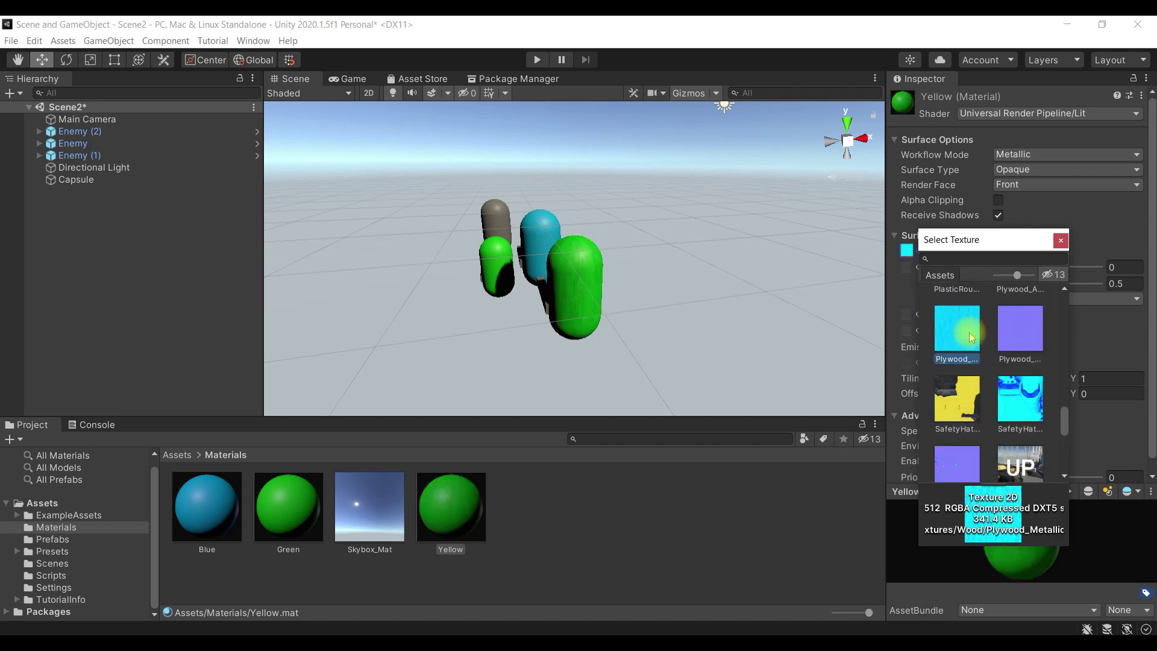
scroll(971, 337, "up", 1)
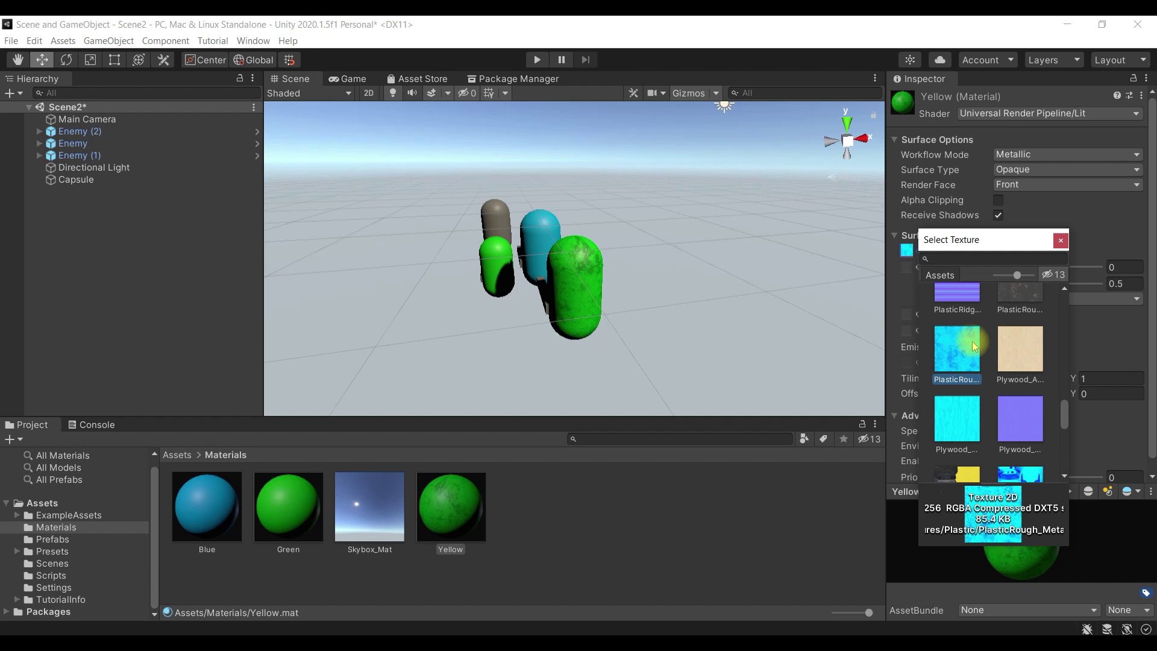
scroll(976, 338, "up", 2)
left_click(1027, 390)
scroll(1027, 388, "up", 2)
scroll(1025, 385, "up", 2)
scroll(1022, 382, "up", 2)
left_click(1032, 329)
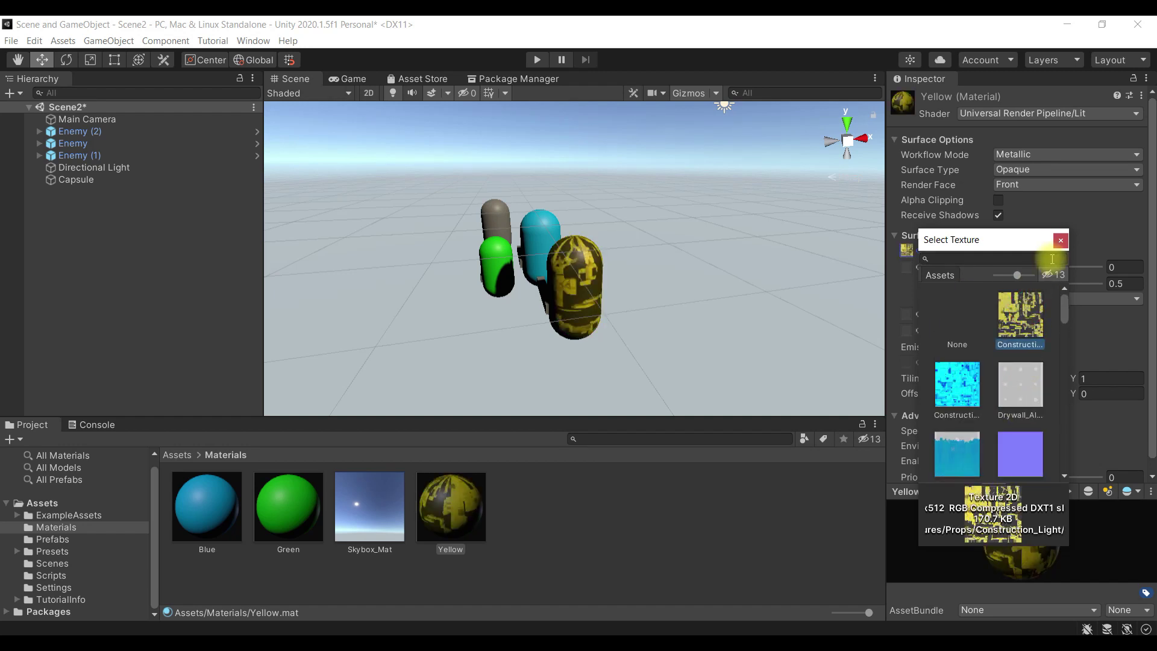
left_click(1059, 239)
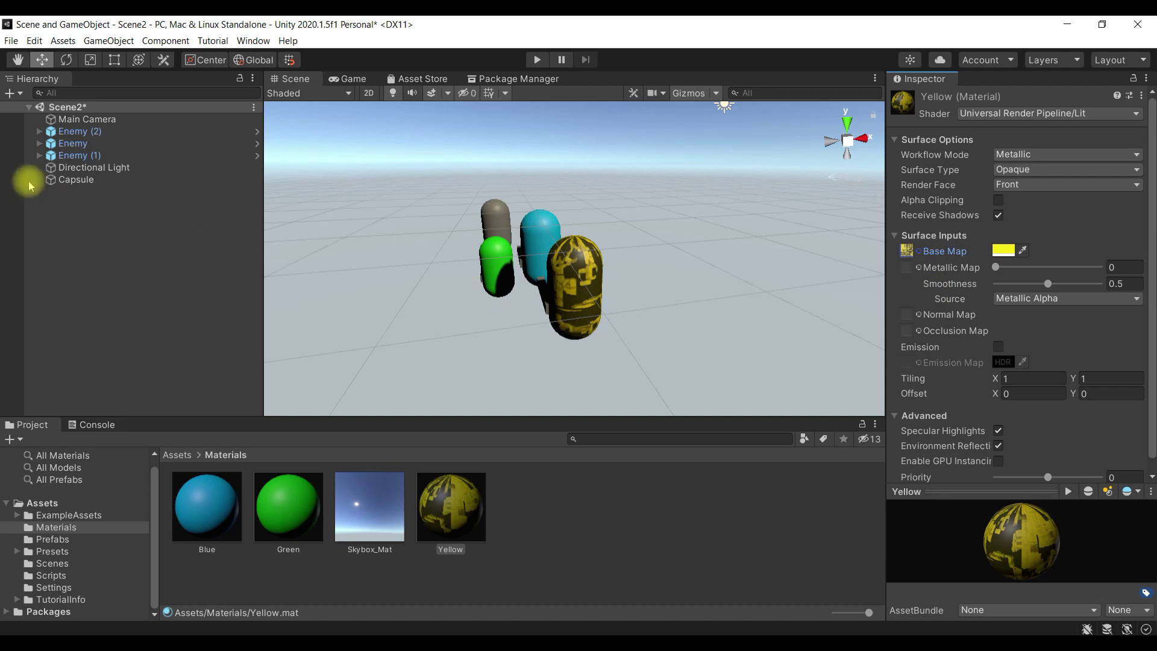
Step: Frame the blue Enemy capsule and drag it right along X to -3.91
left_click(70, 145)
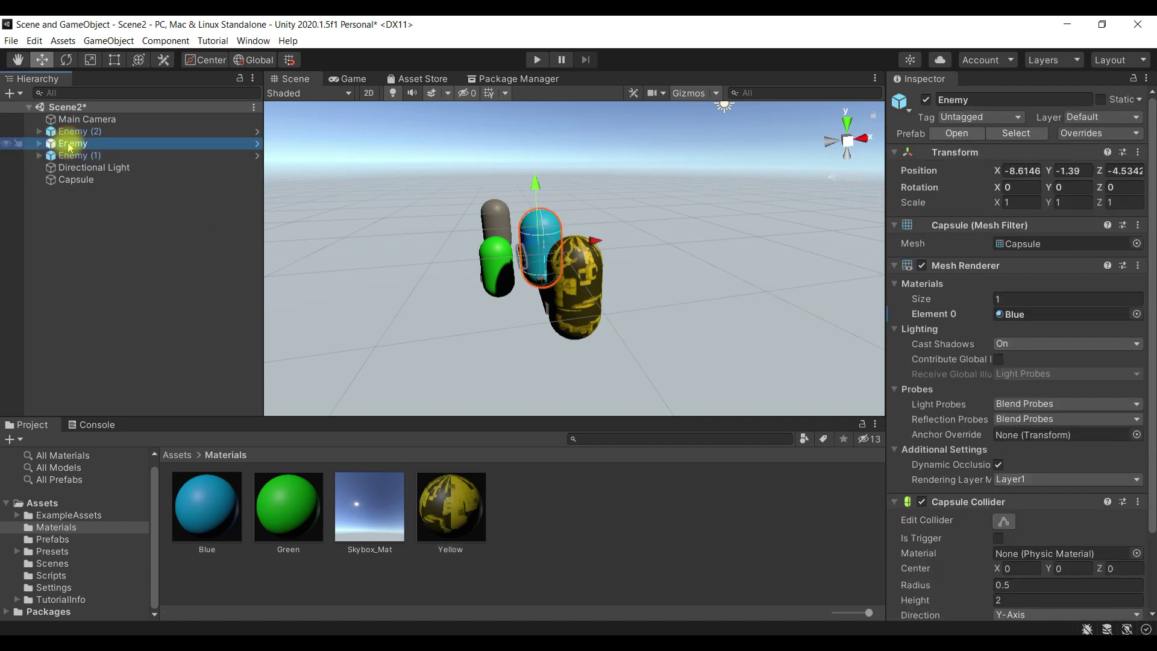
left_click(40, 144)
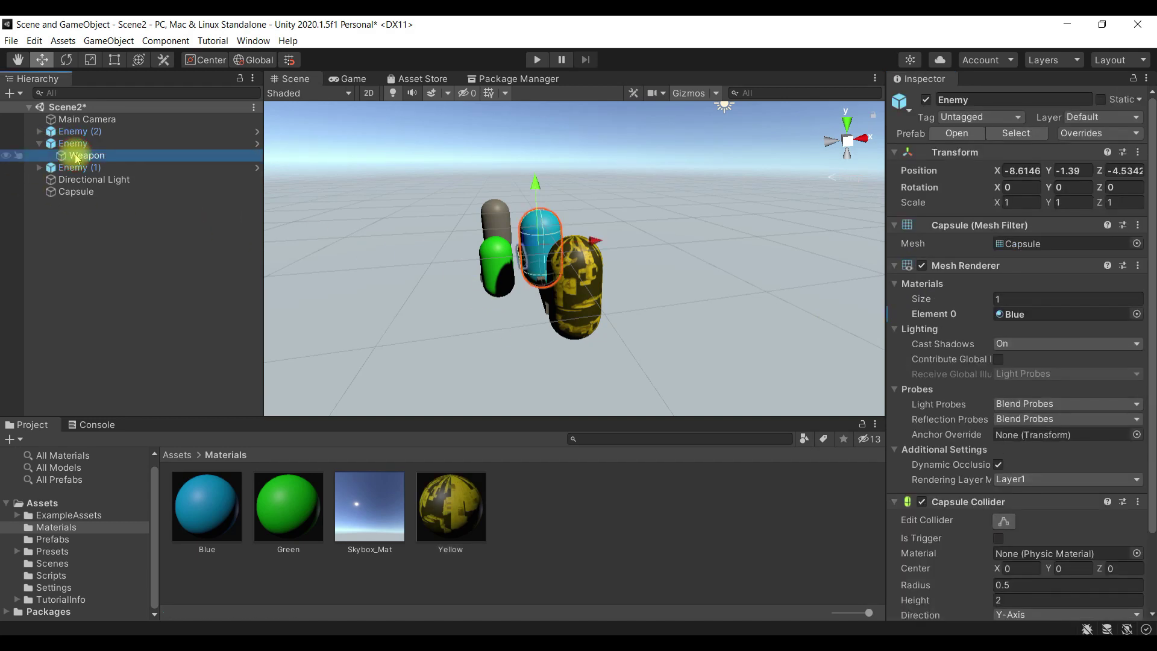
left_click(82, 155)
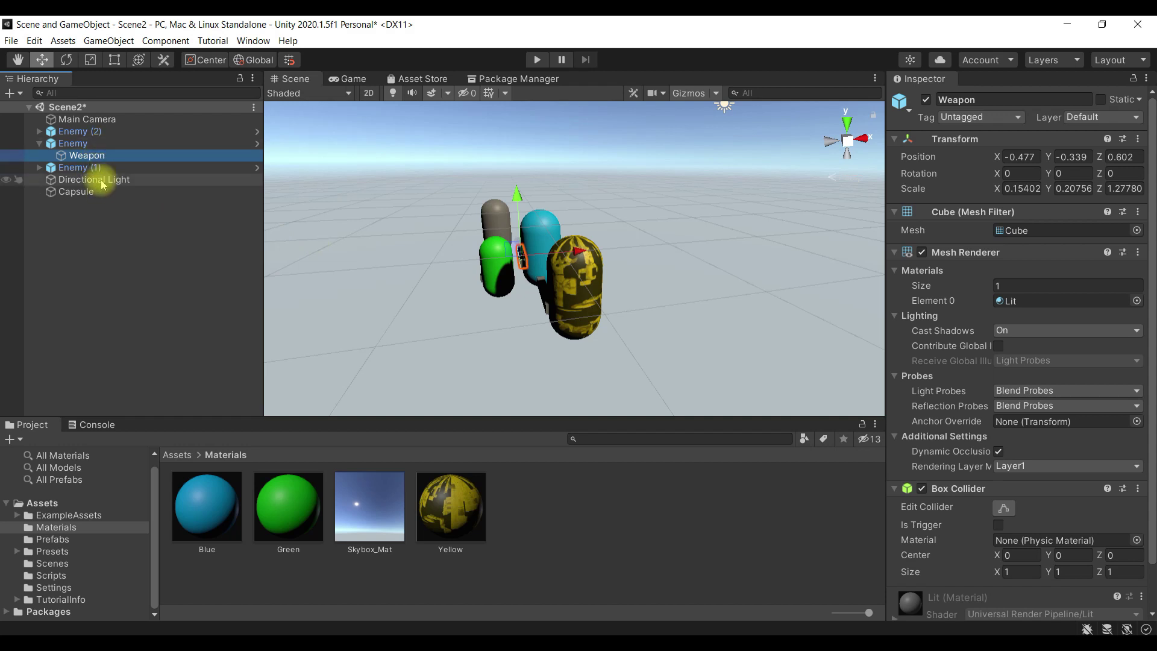
double_click(126, 148)
scroll(578, 275, "down", 5)
mouse_move(624, 257)
left_mouse_down()
mouse_move(787, 341)
mouse_move(551, 298)
left_mouse_up()
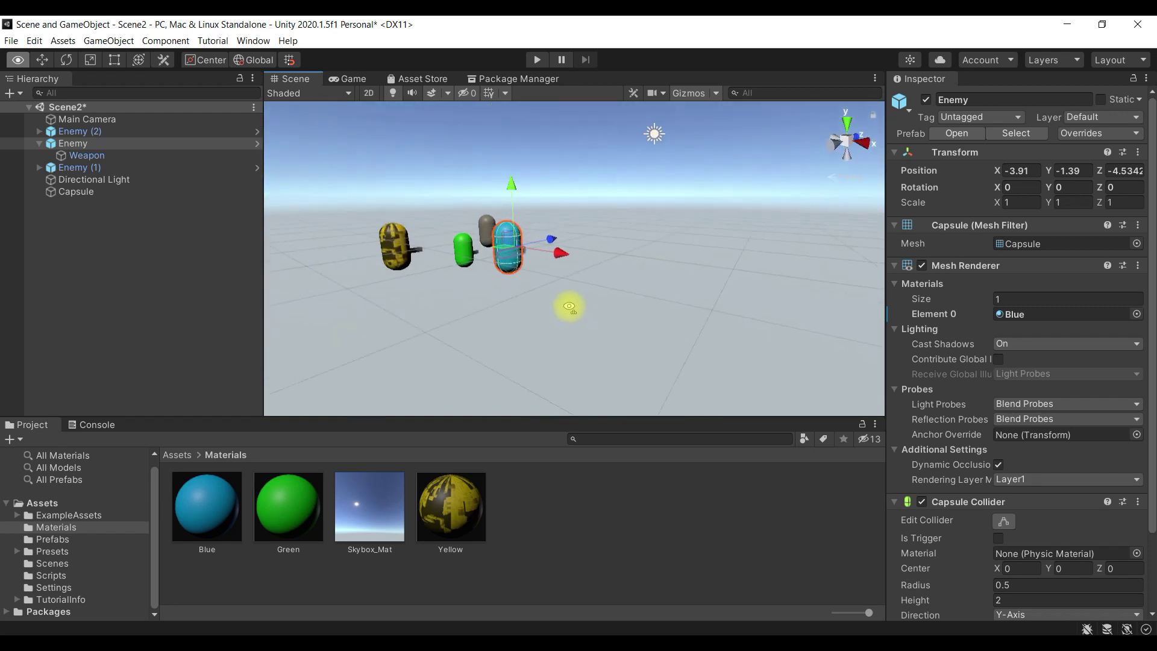
Step: Update the Enemy prefab from the yellow Enemy (1) so it uses the Yellow textured material
scroll(566, 302, "up", 5)
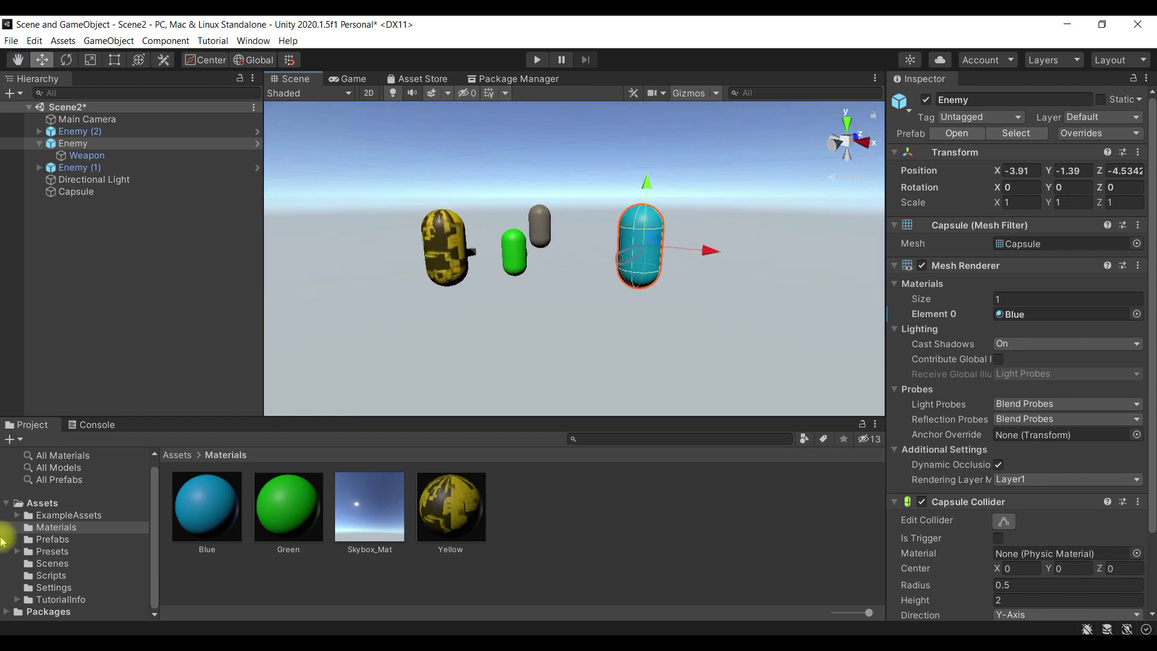
left_click(72, 538)
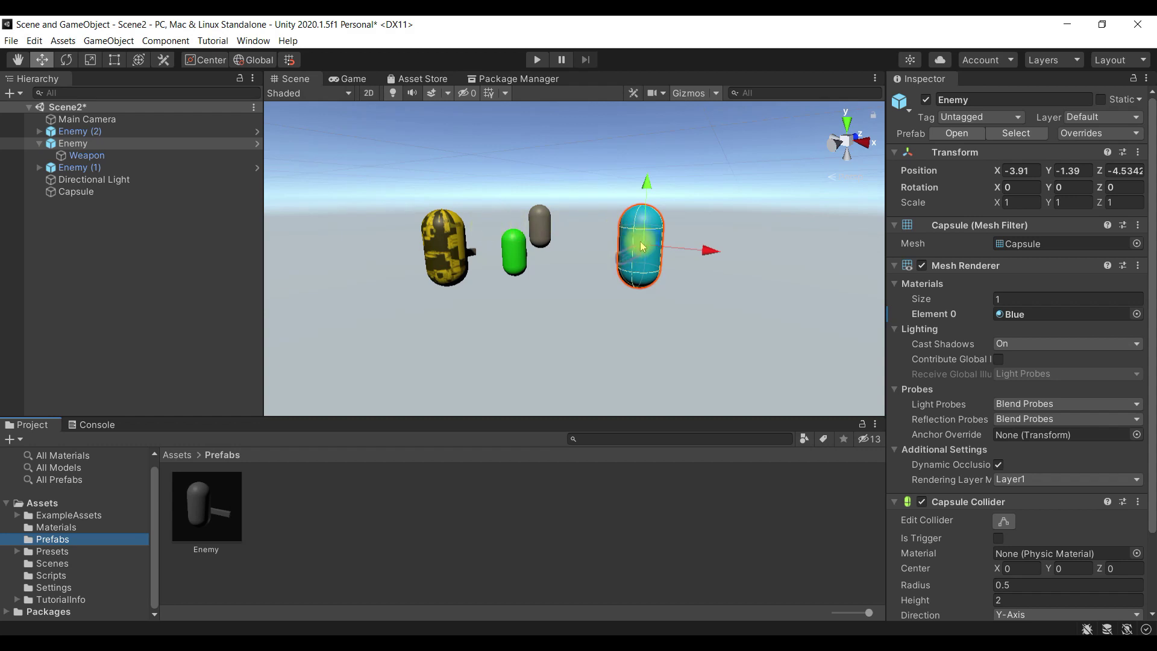
left_click_drag(103, 145, 204, 522)
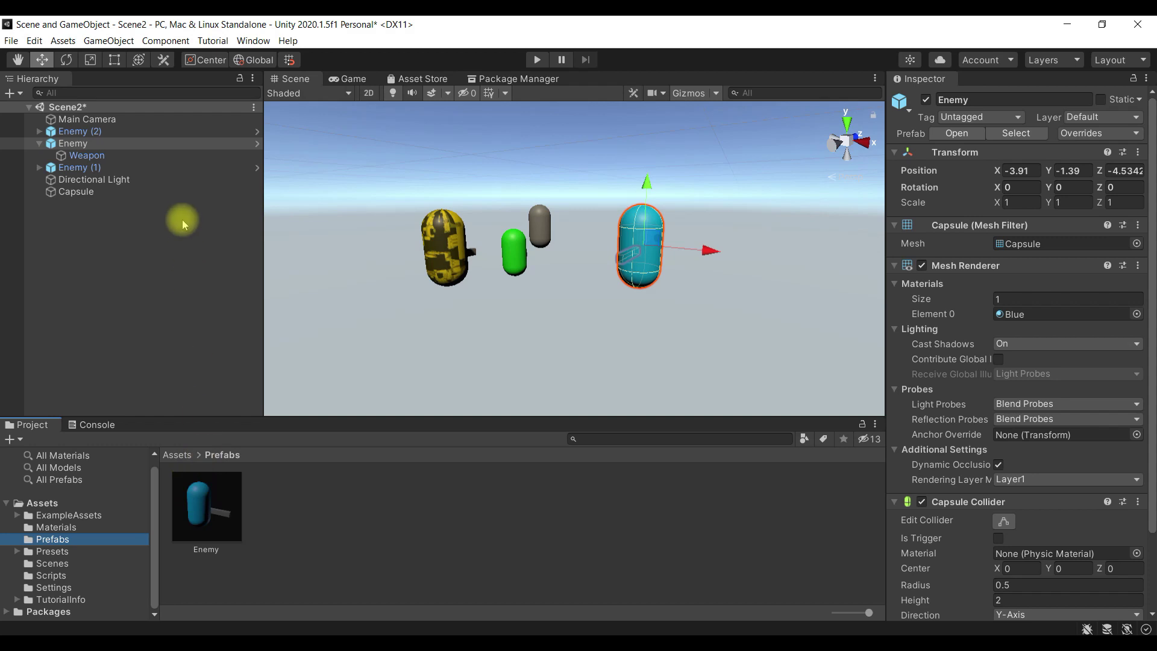
left_click(428, 248)
left_click_drag(112, 166, 124, 190)
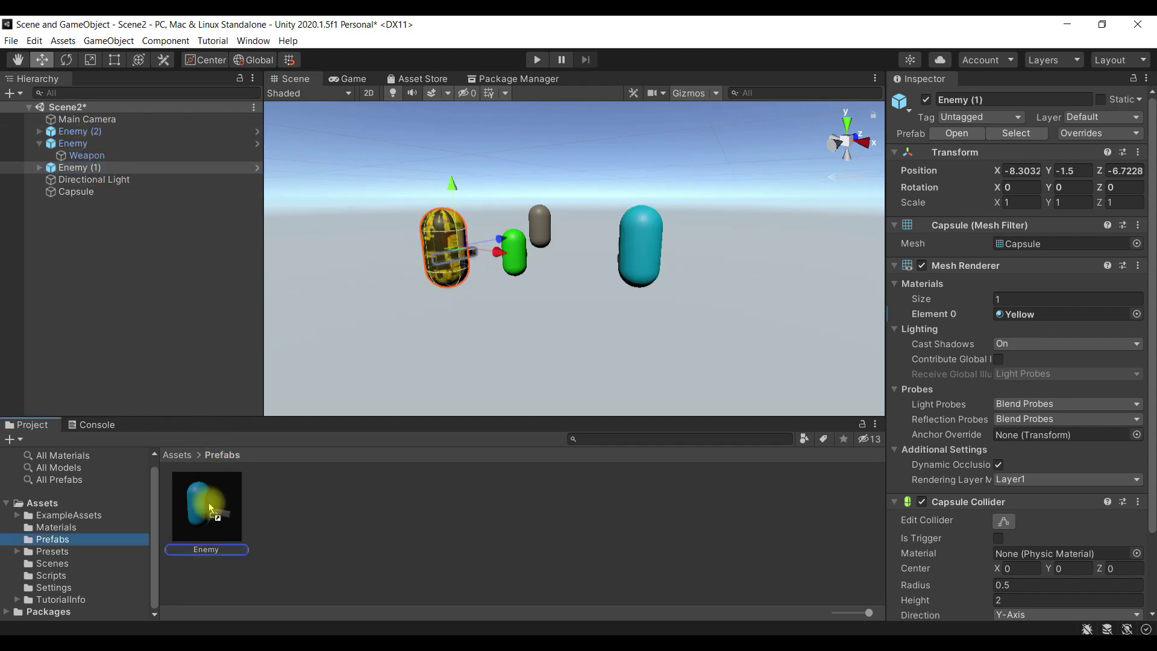
left_click_drag(209, 502, 208, 503)
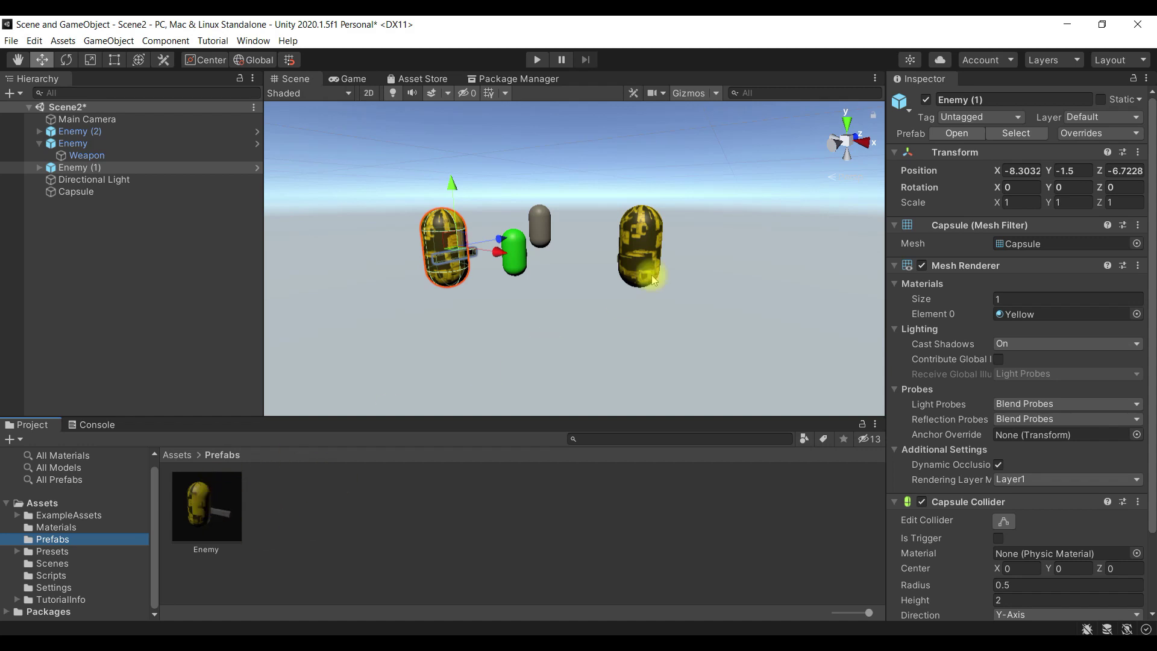
left_click(644, 255)
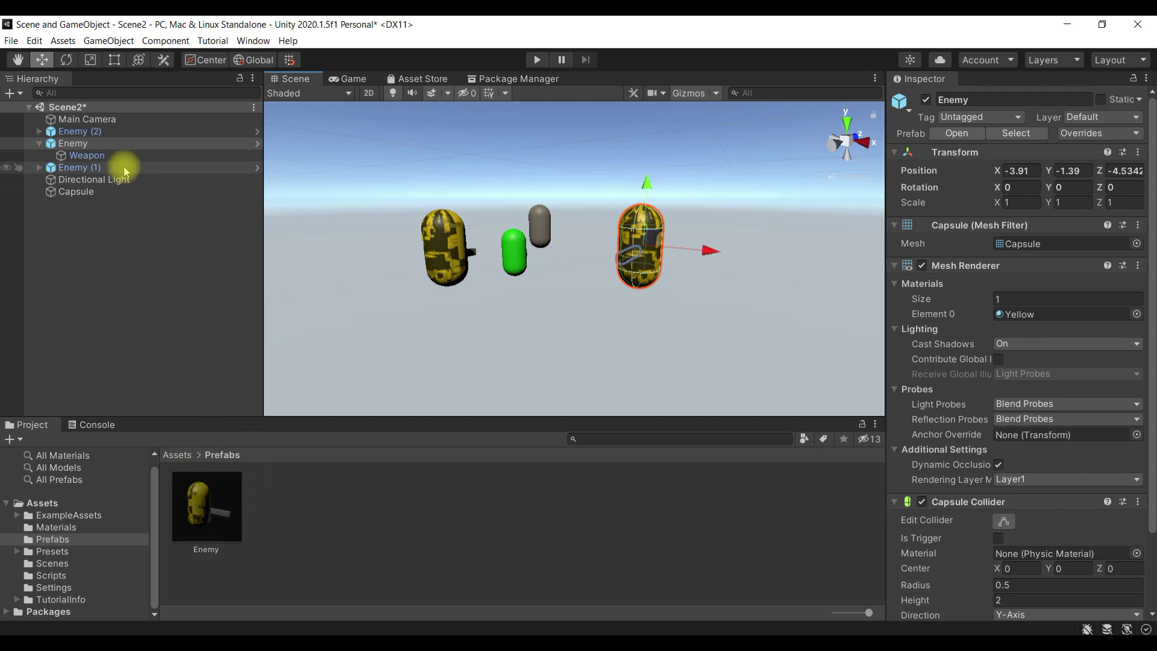
left_click(514, 250)
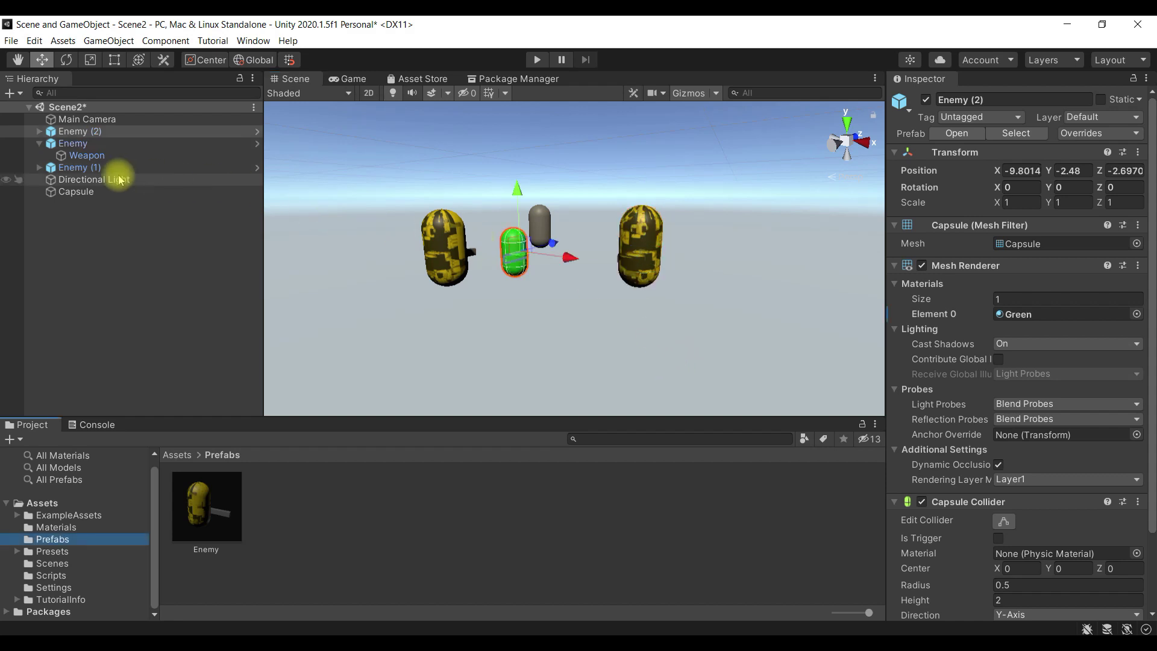
Step: Check the materials on the Enemy prefab and the three capsules
left_click(122, 148)
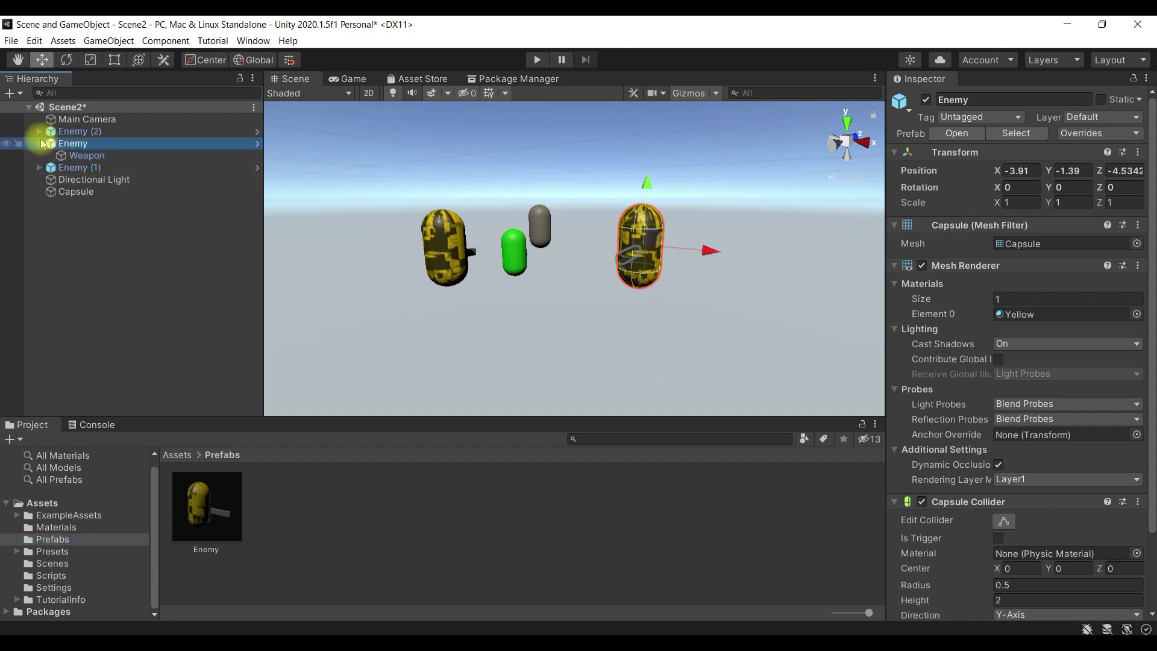
left_click(39, 144)
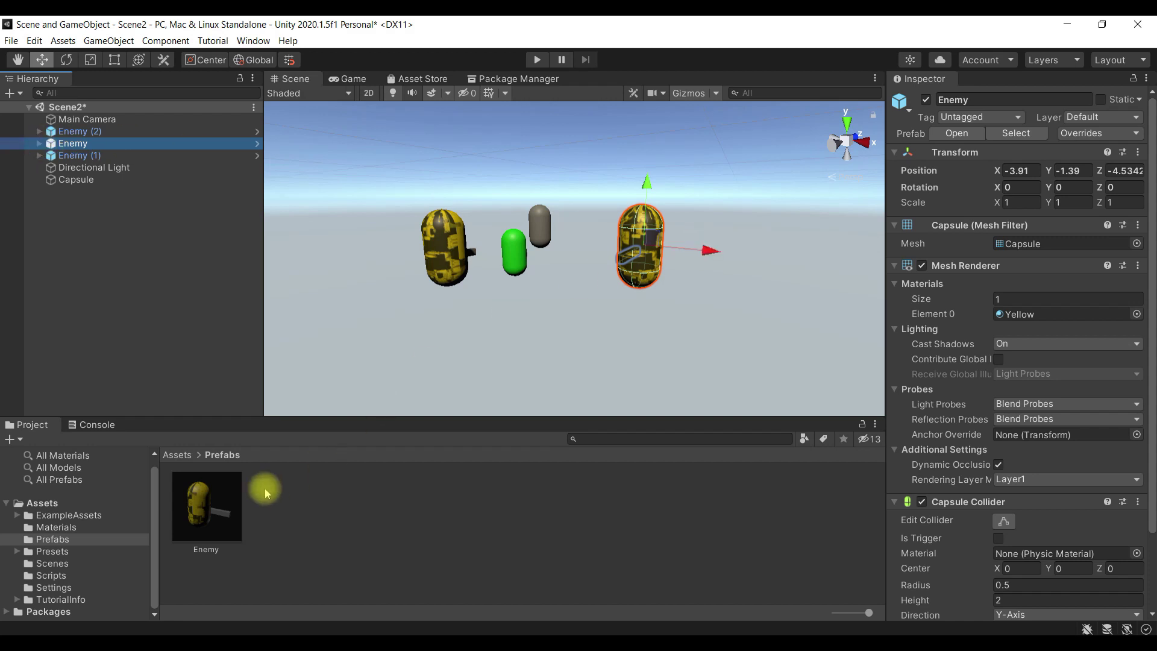
left_click(208, 497)
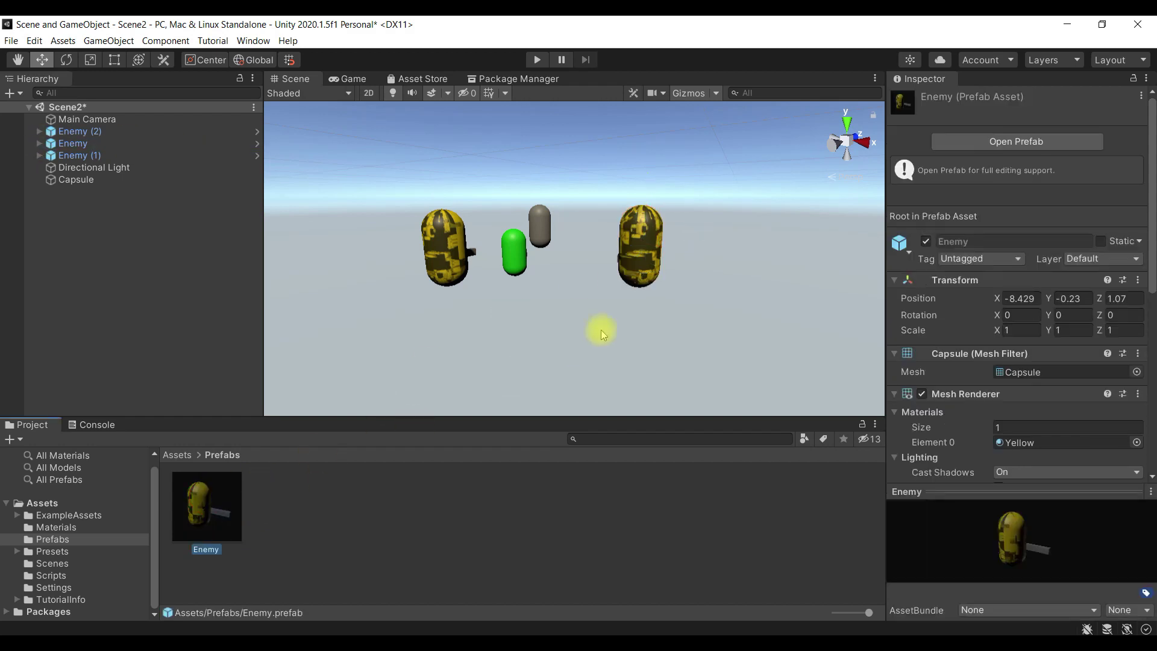
left_click(643, 253)
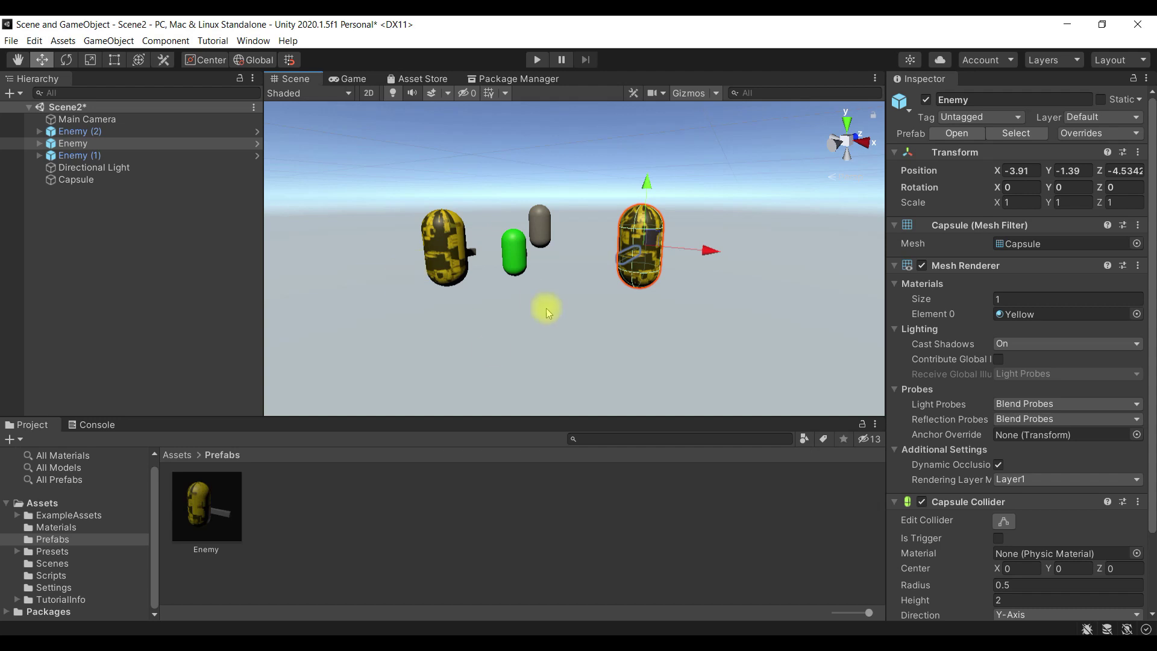
left_click(467, 259)
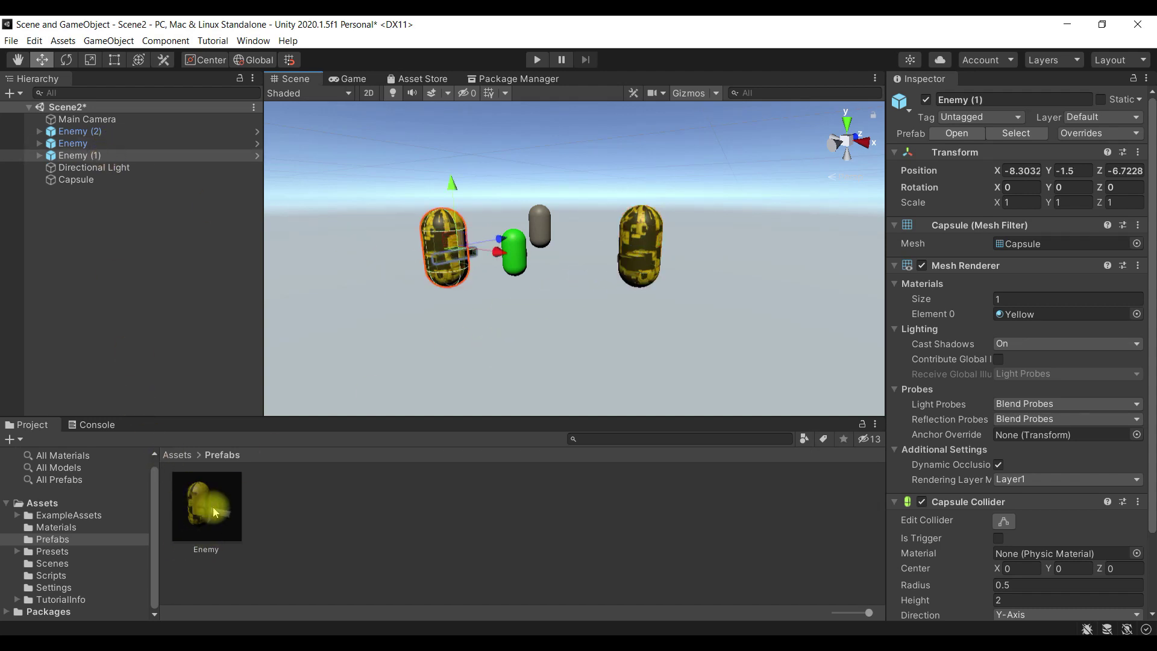
left_click(522, 259)
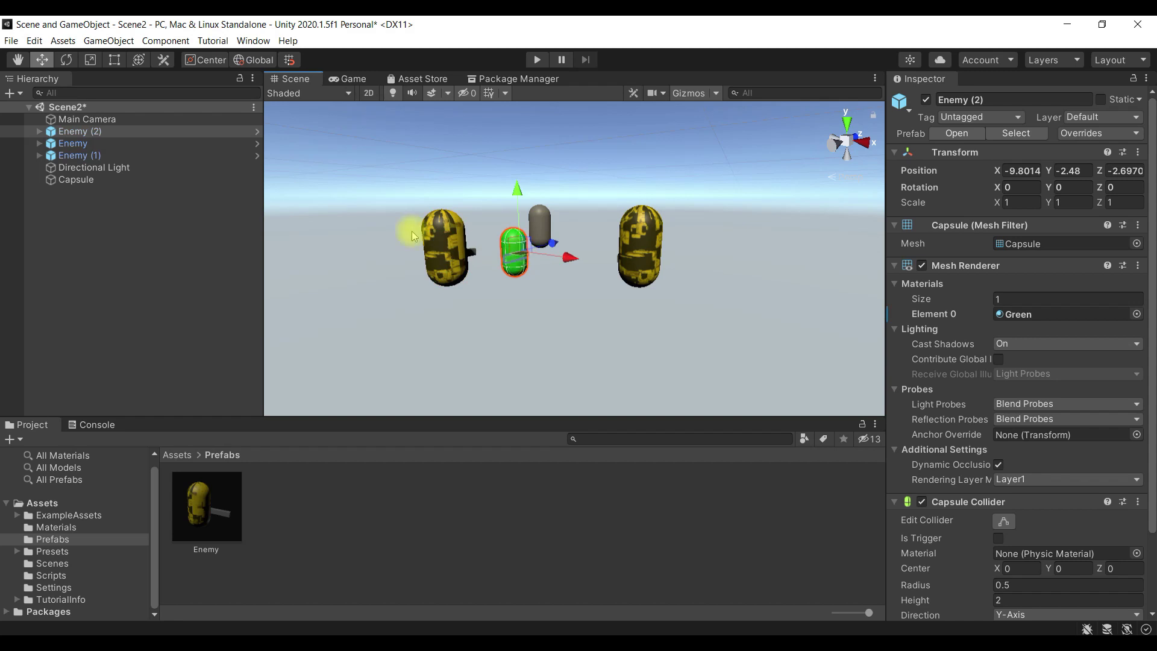
Step: Drag Enemy (2) into the Prefabs folder to create a new prefab from it
left_click(100, 136)
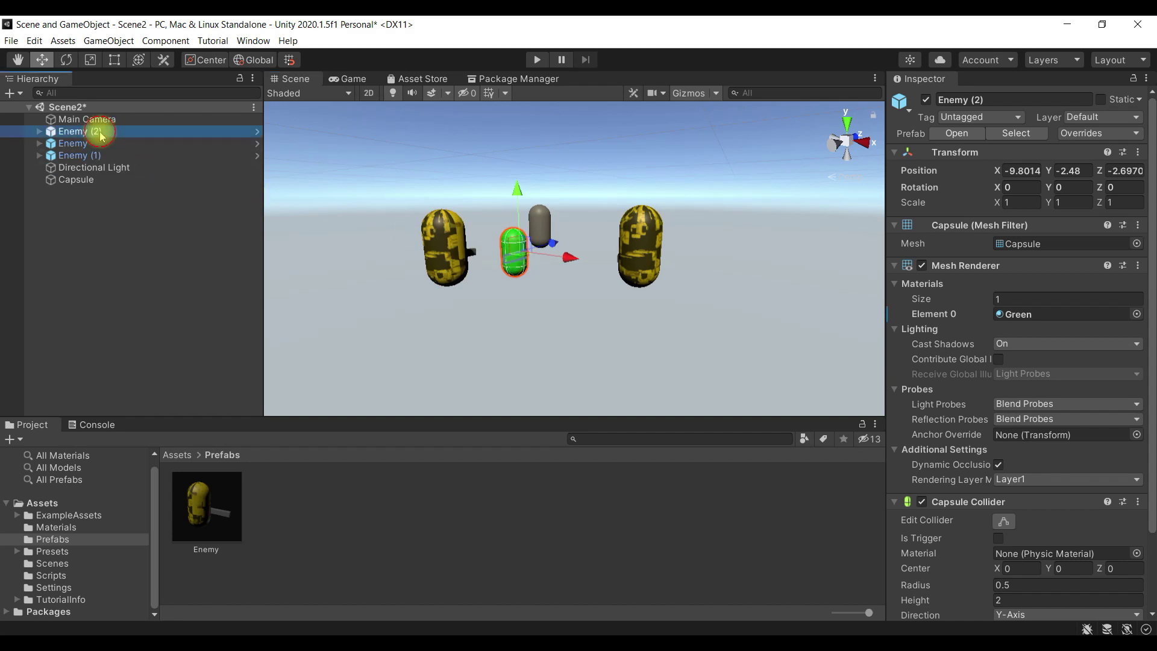
left_click_drag(100, 136, 339, 531)
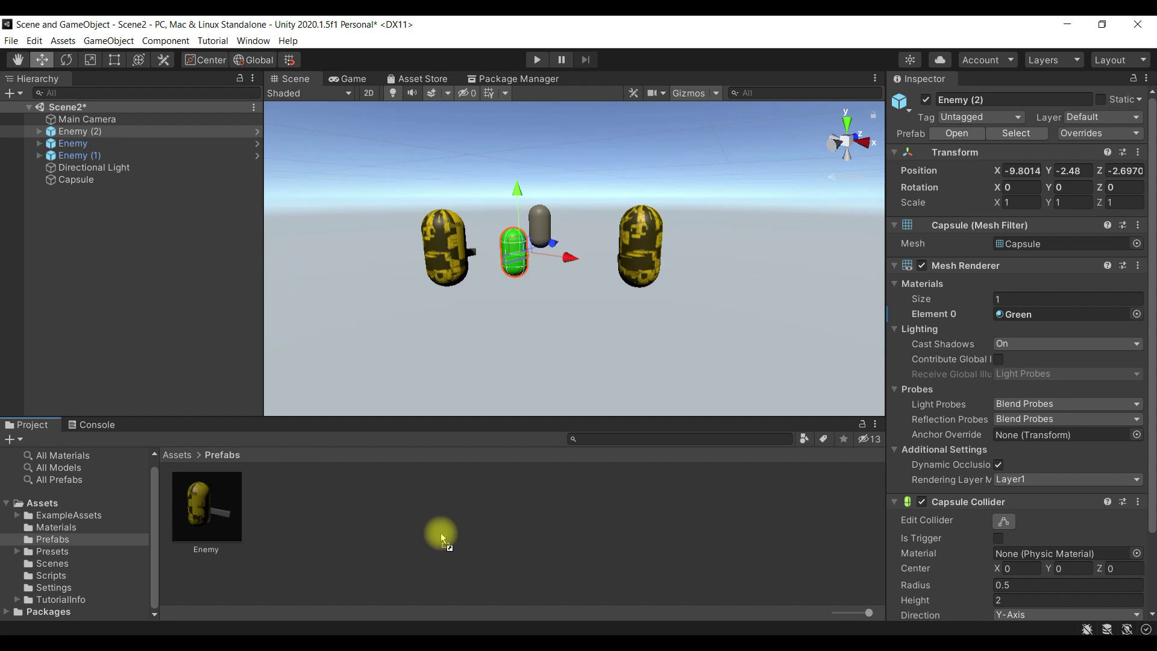
left_click_drag(440, 532, 440, 532)
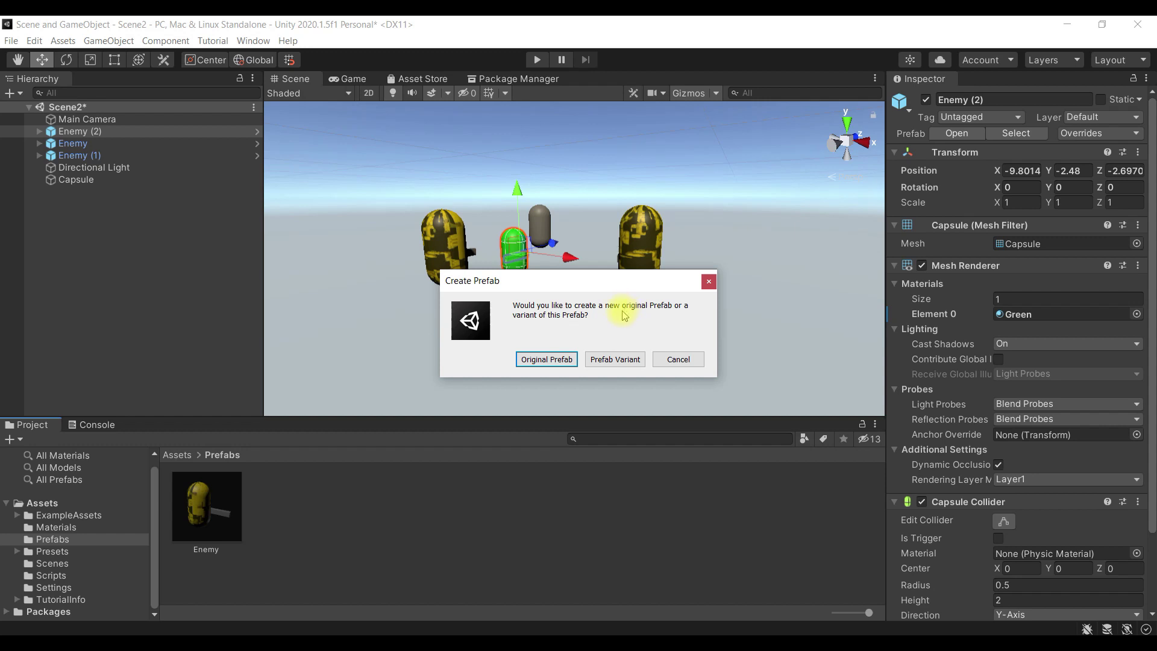
left_click(615, 359)
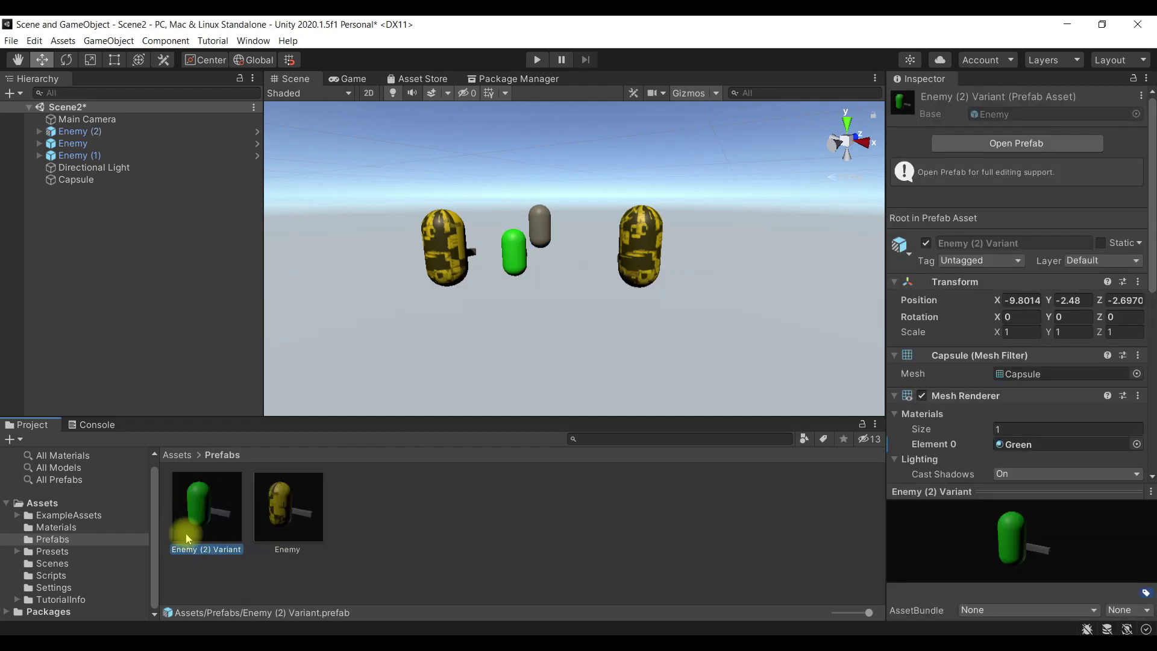
Step: Deselect the new Enemy (2) Variant by clicking empty space in the Prefabs folder
left_click(545, 327)
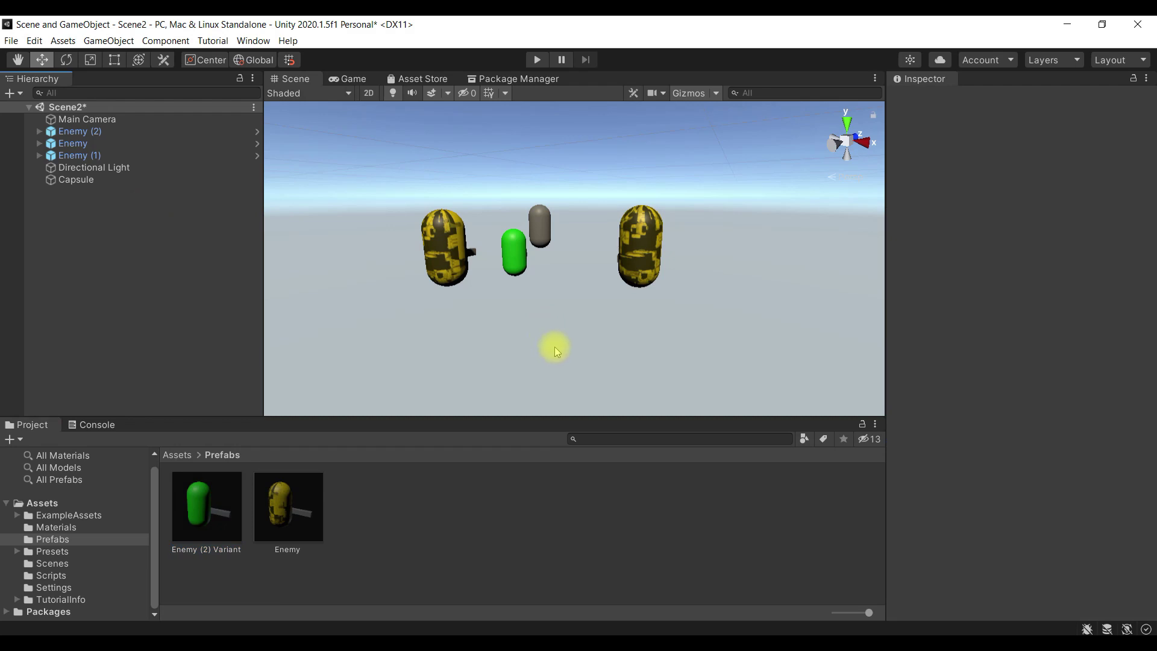
left_click(212, 512)
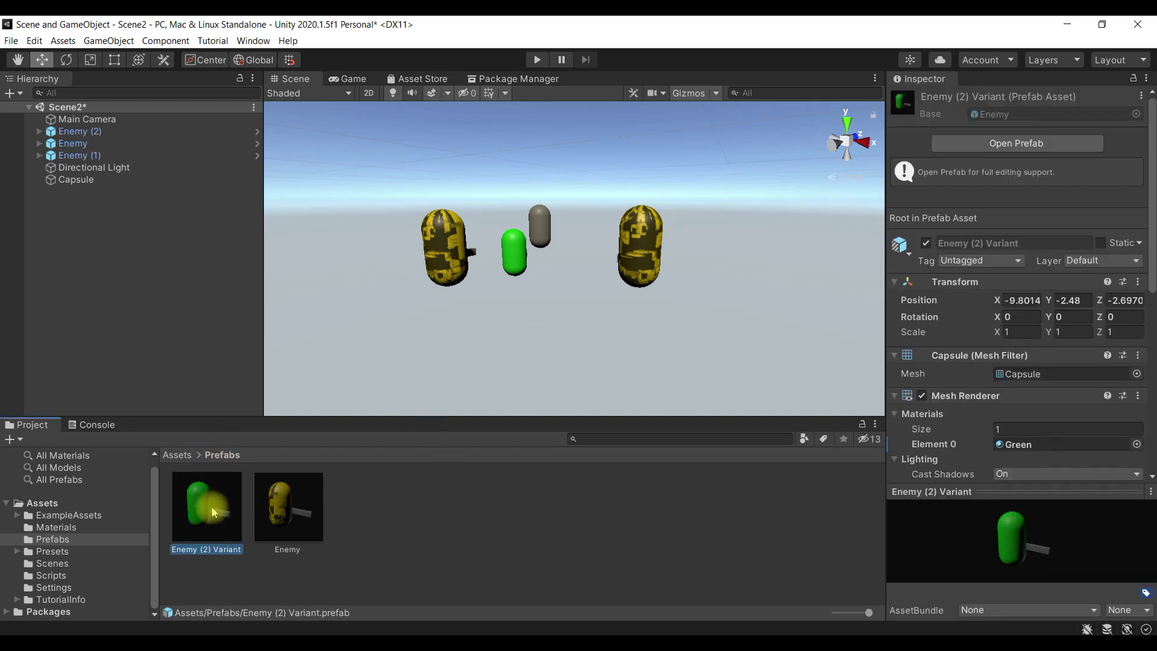
left_click(296, 505)
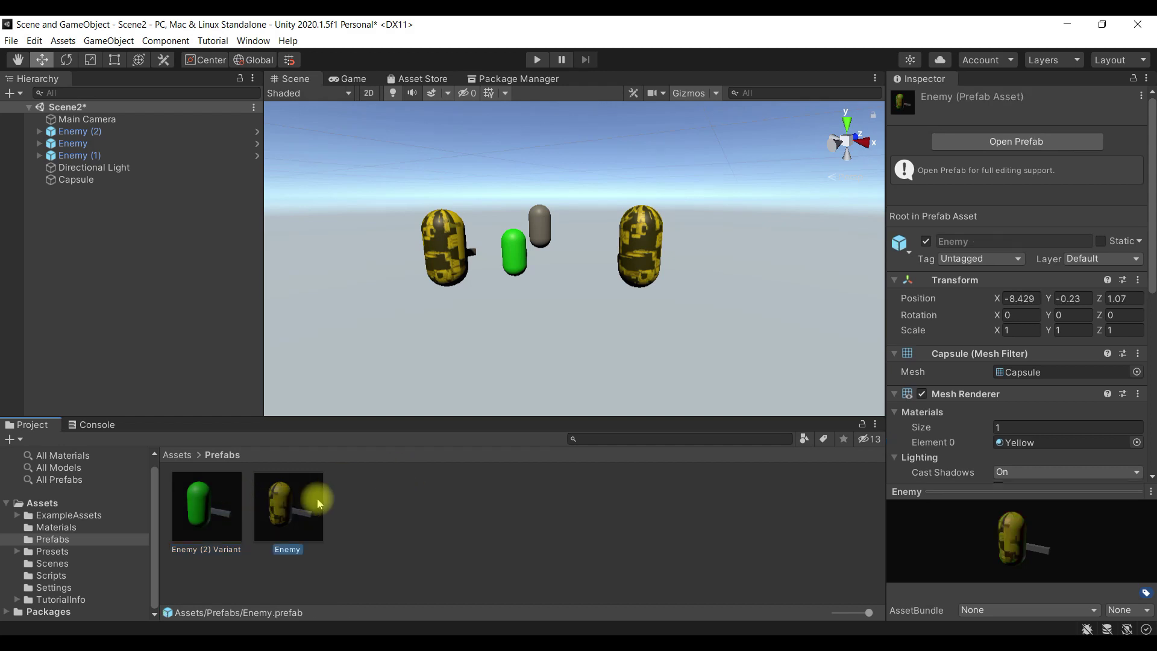
left_click(229, 512)
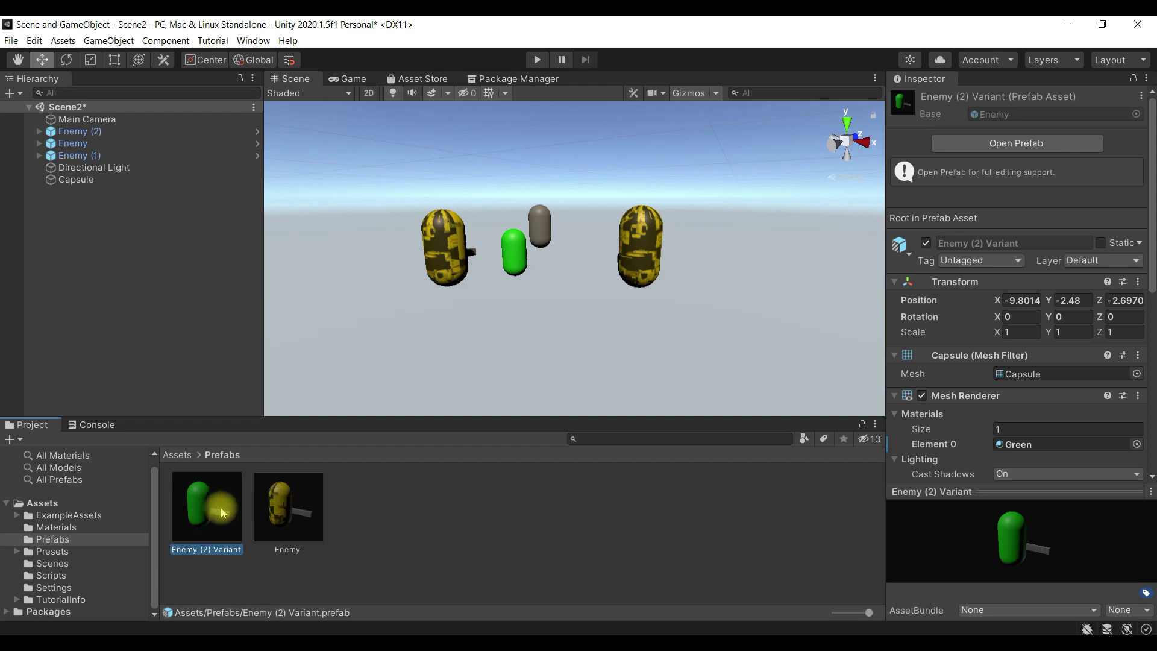
left_click(289, 513)
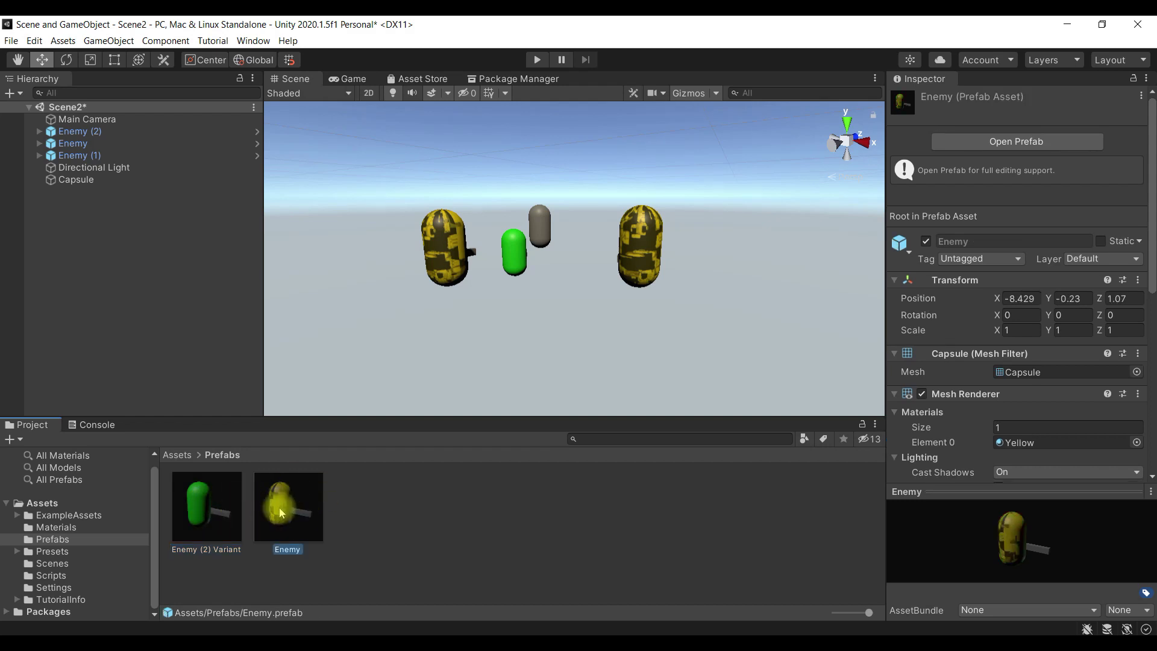
left_click(214, 515)
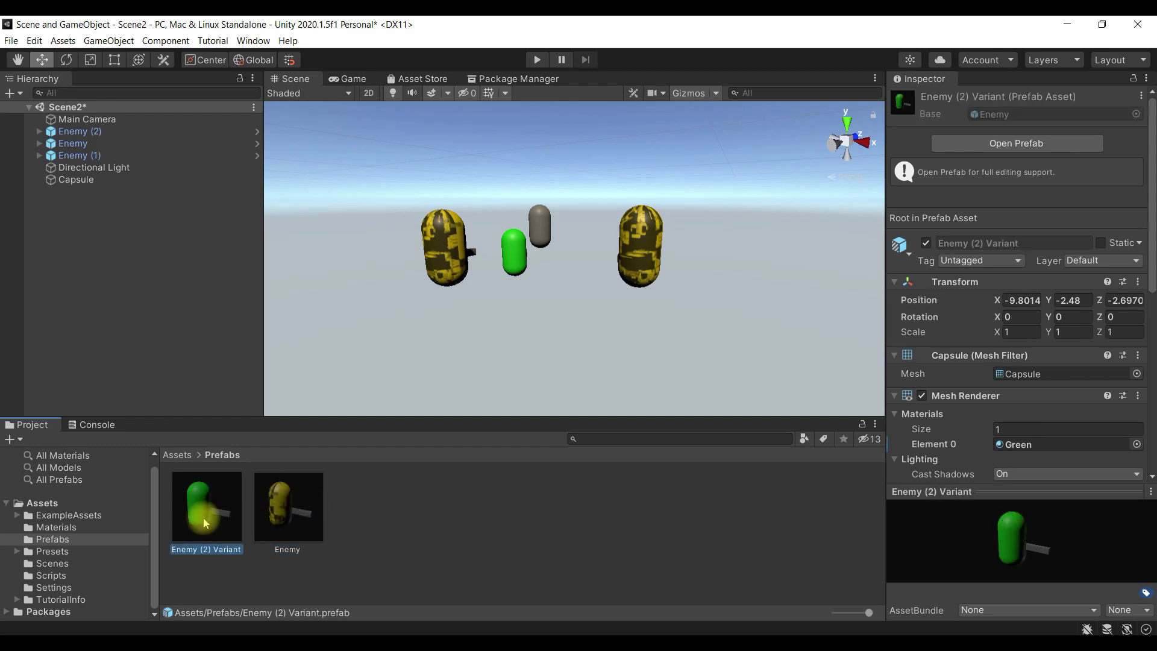
left_click(278, 519)
left_click(215, 516)
left_click(290, 504)
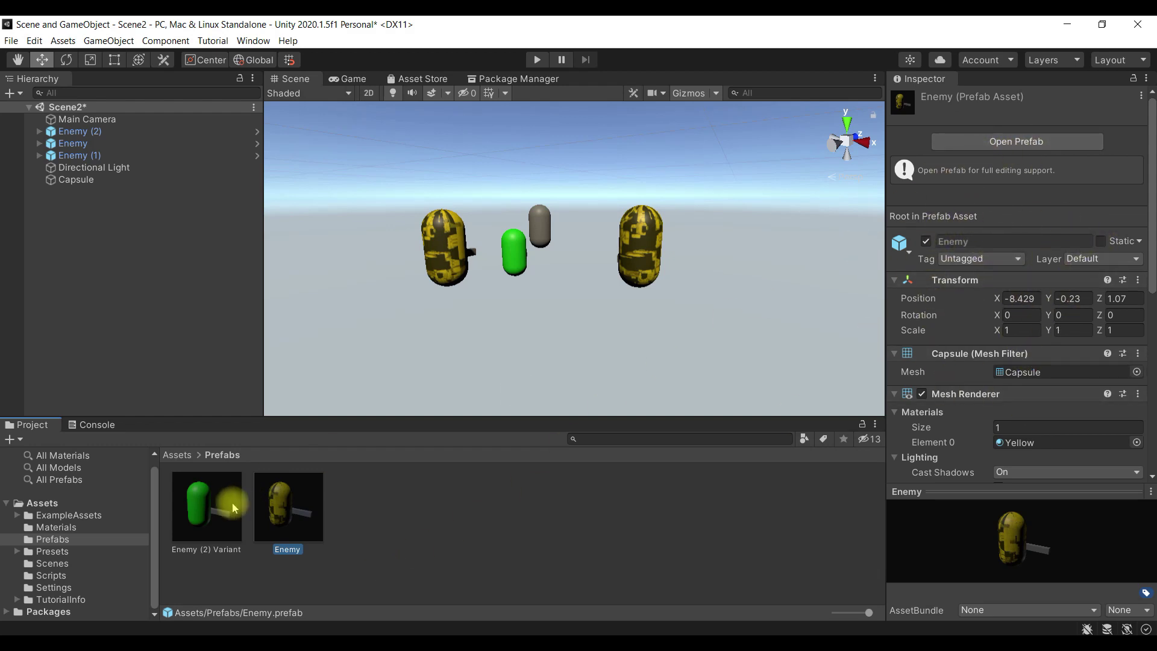
left_click(215, 504)
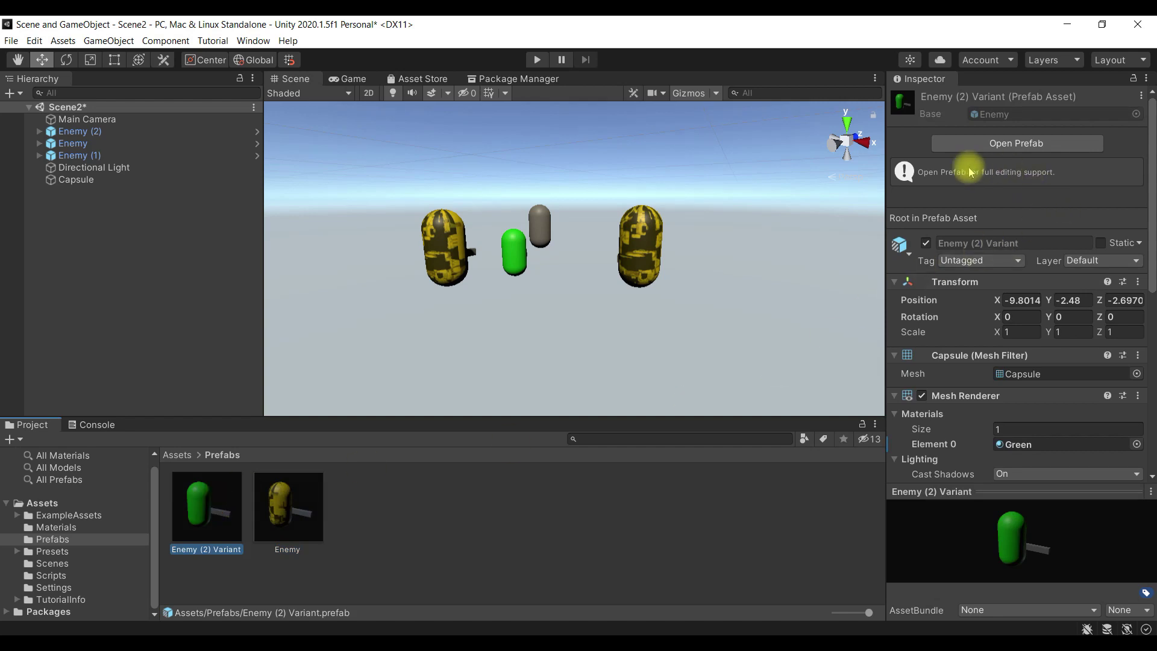
left_click(287, 516)
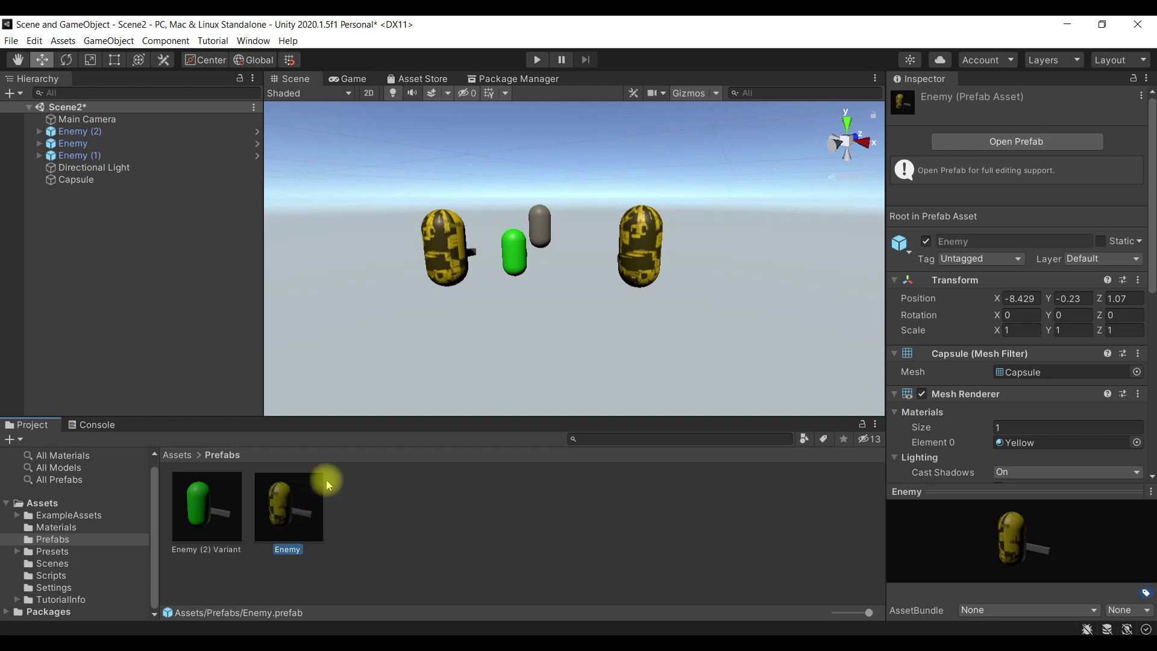
left_click(210, 512)
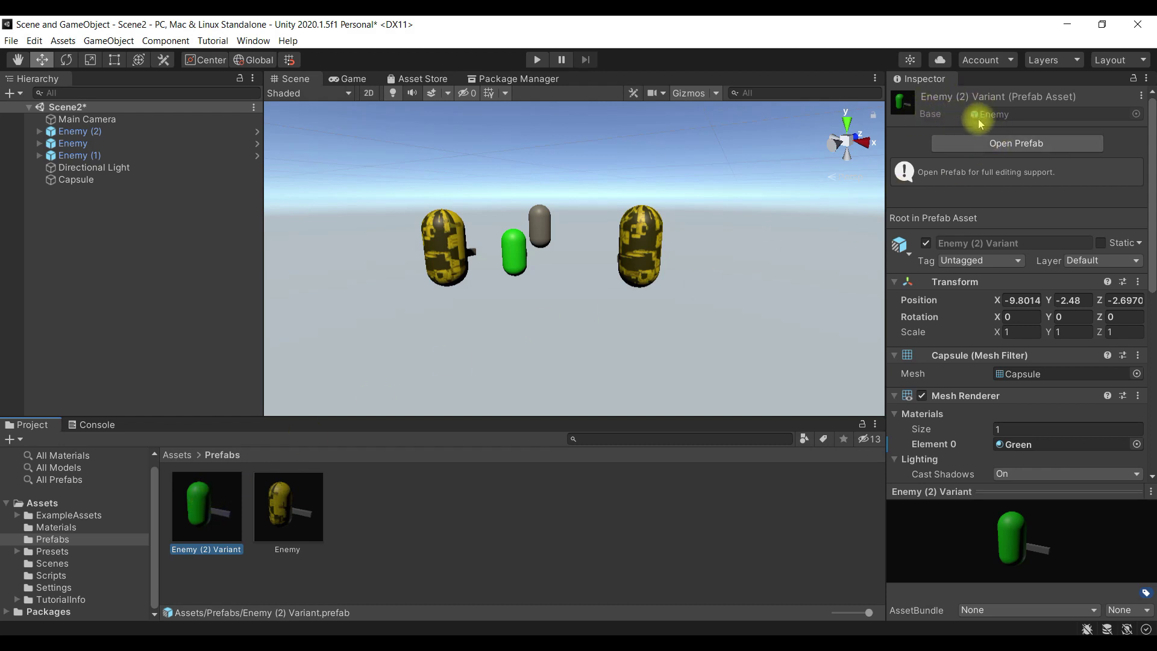
left_click(311, 515)
left_click(248, 518)
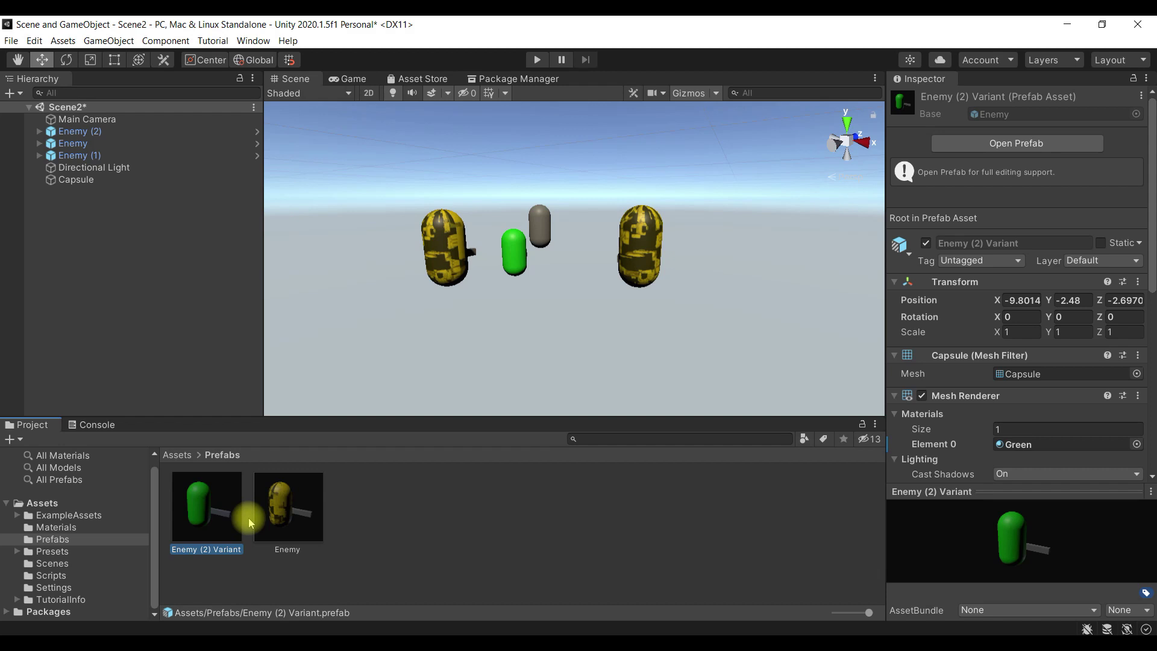
left_click(206, 558)
Step: Name the variant prefab 'Green Enemy'
type("Green Enem")
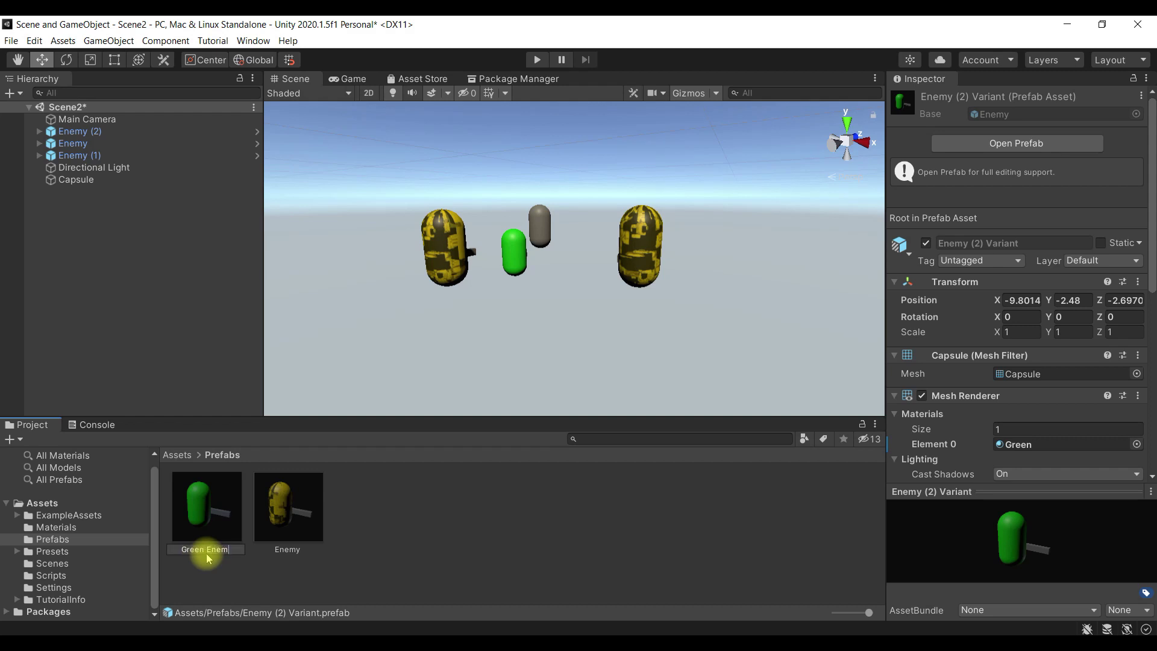
type("y")
key("Return")
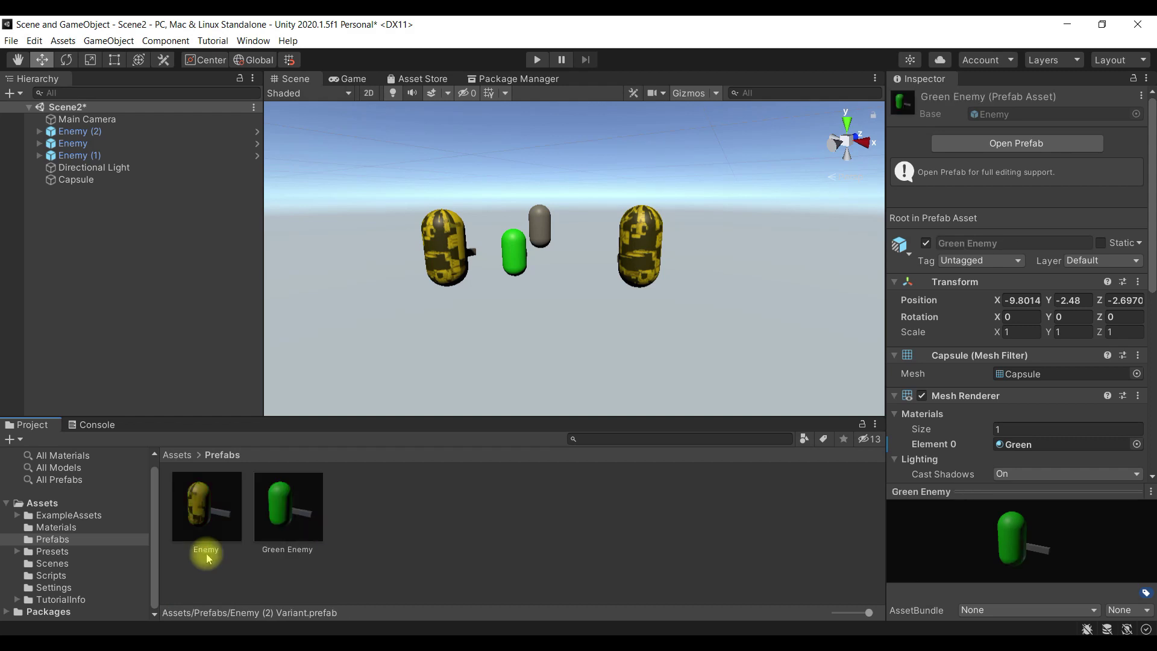
left_click(296, 530)
left_click(194, 533)
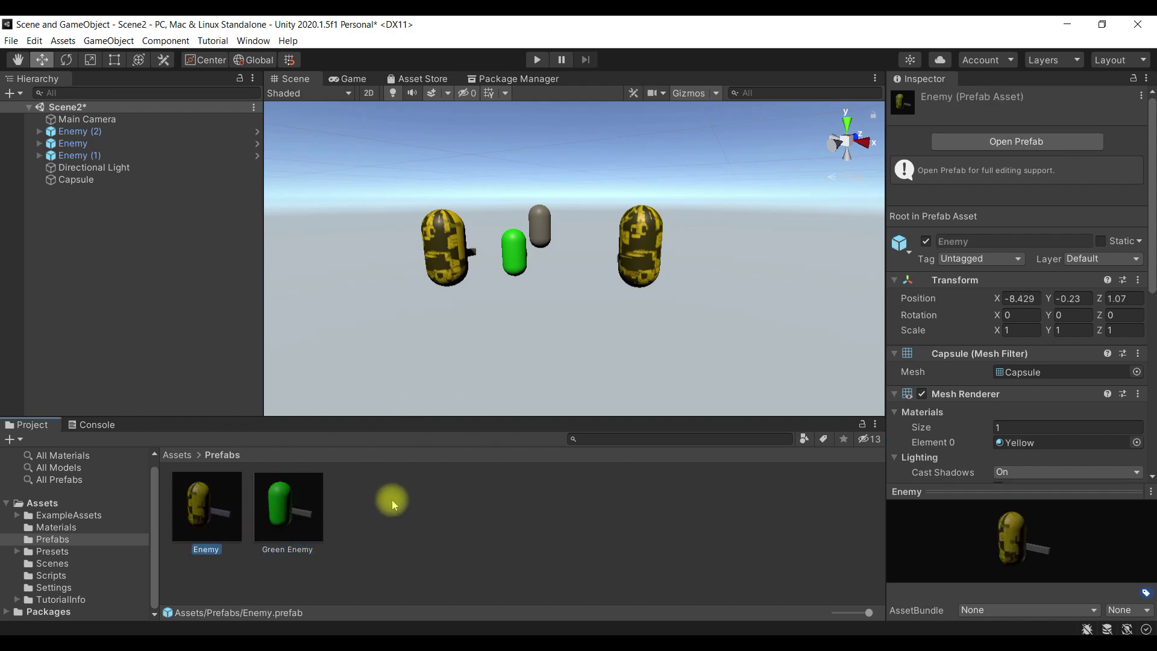
Step: Save Scene2 with Ctrl+S
key("ctrl+s")
left_click(21, 45)
left_click(21, 42)
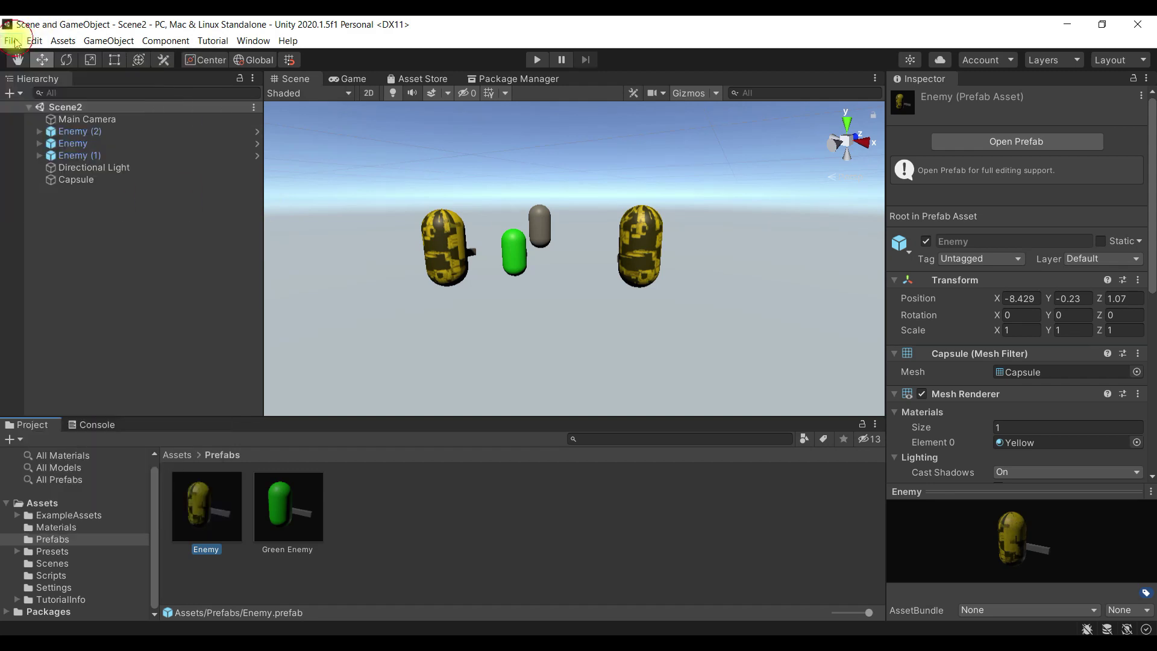